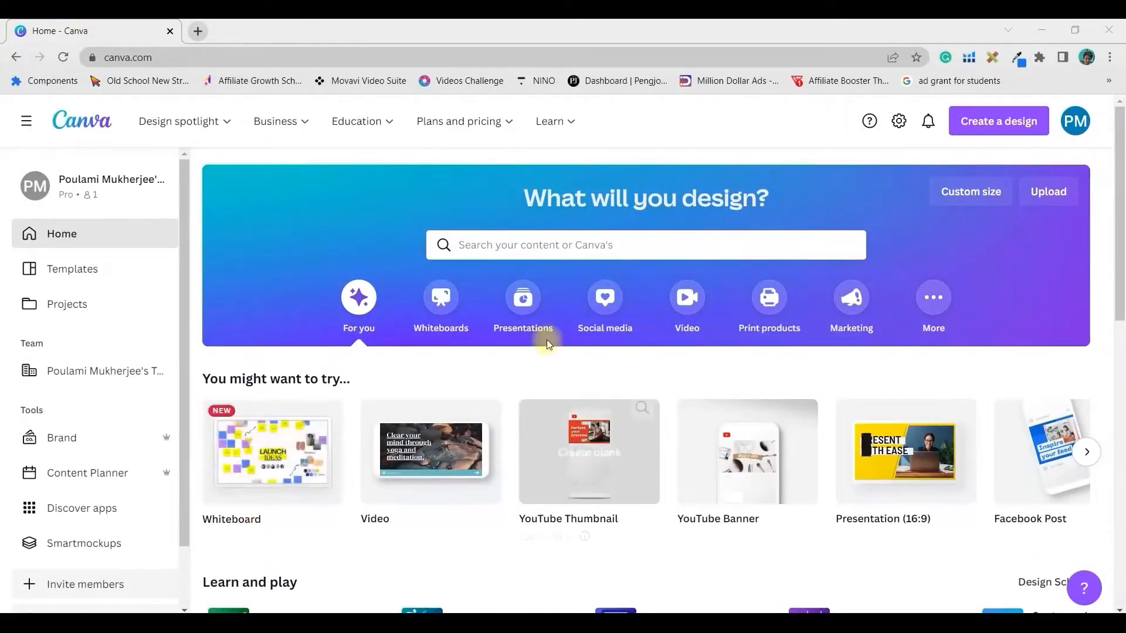
Search the templates for "Facebook post" and create a blank Facebook Post design.
left_click(516, 244)
type("Fac")
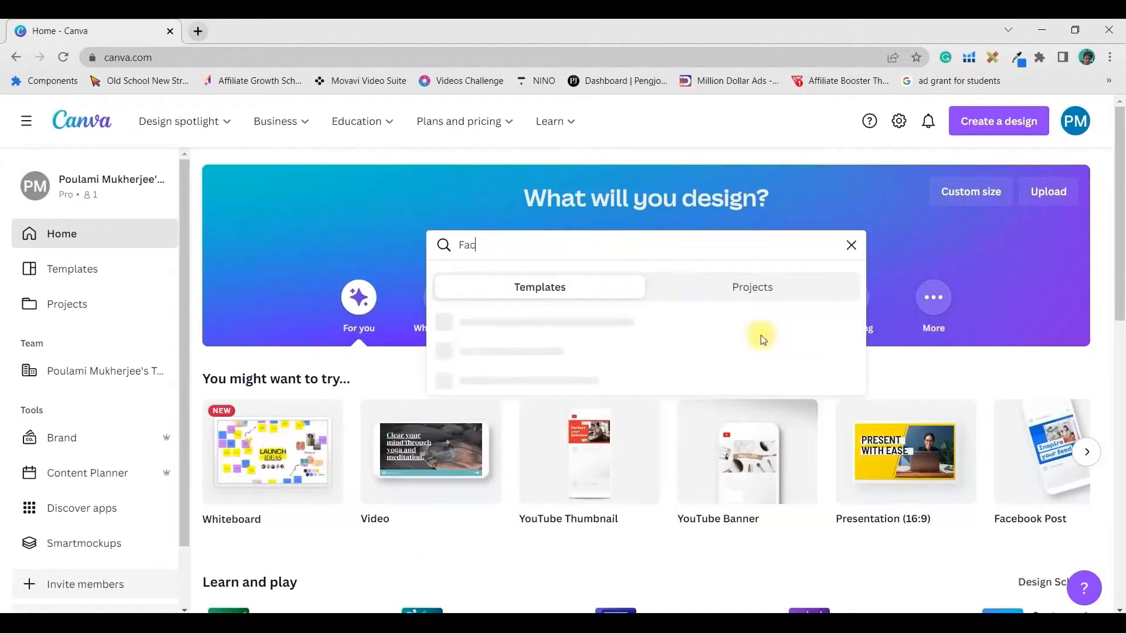
type("eb")
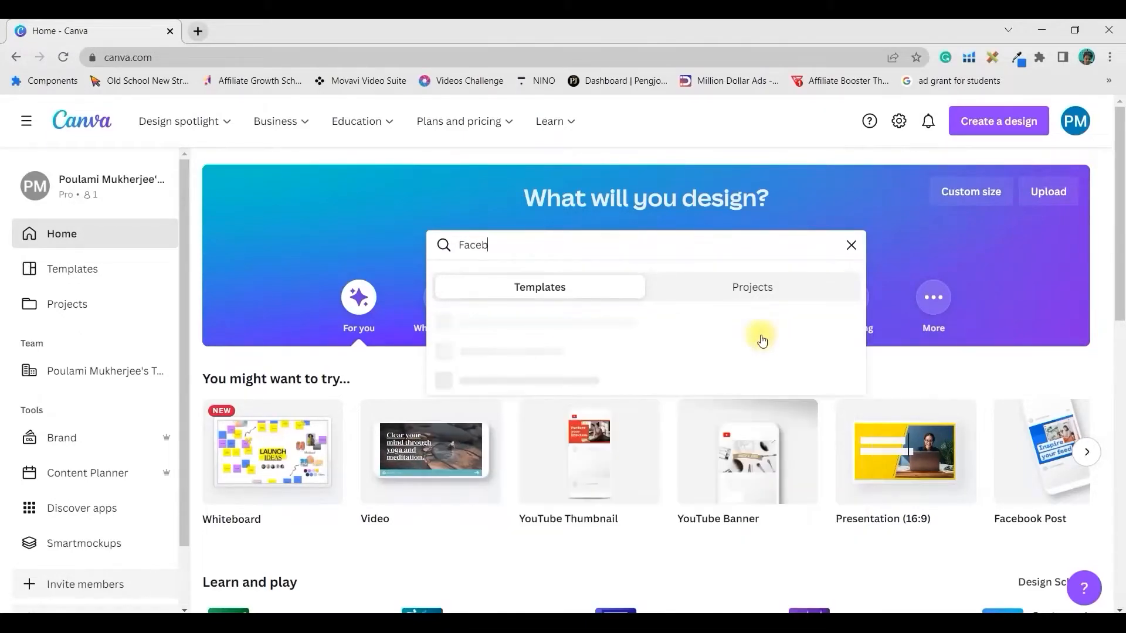
type("ook pos")
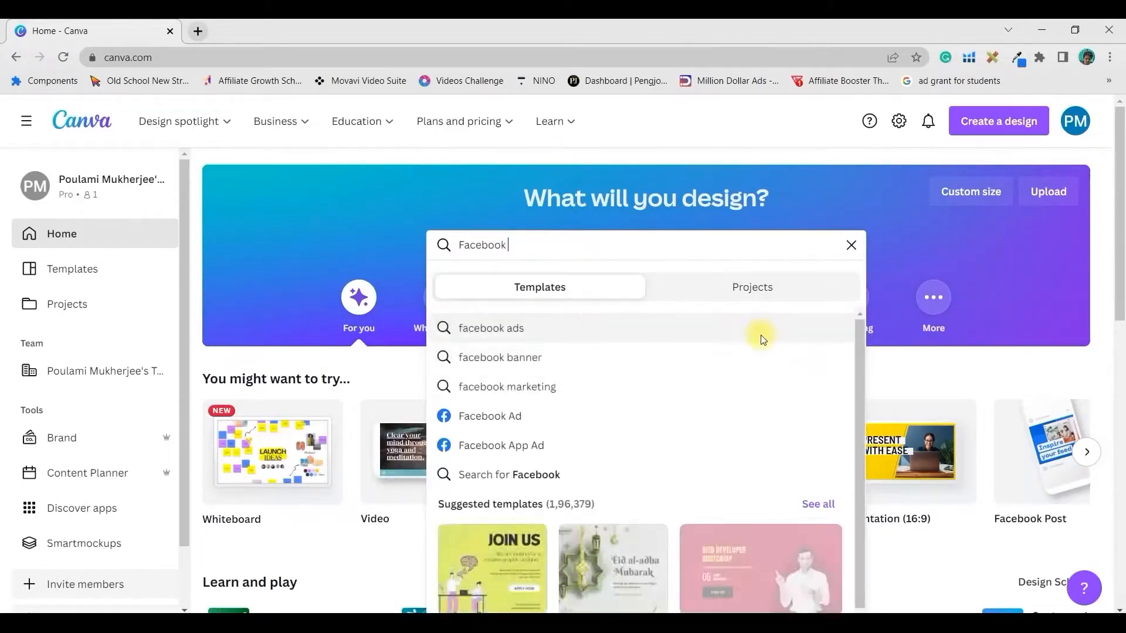
type("t")
key("Return")
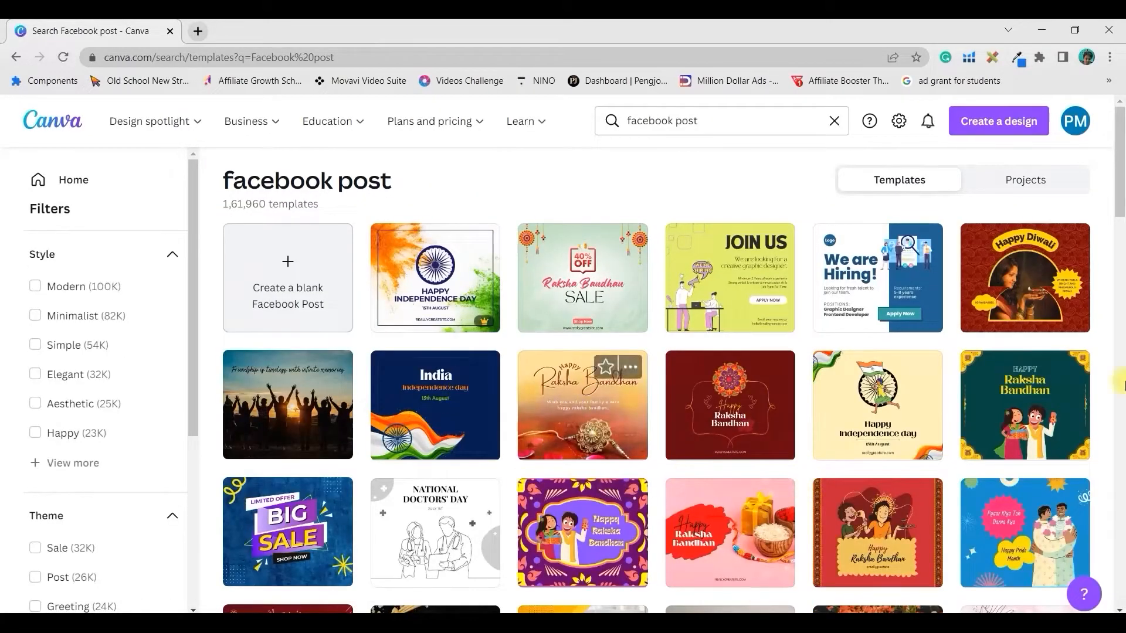
left_click(290, 265)
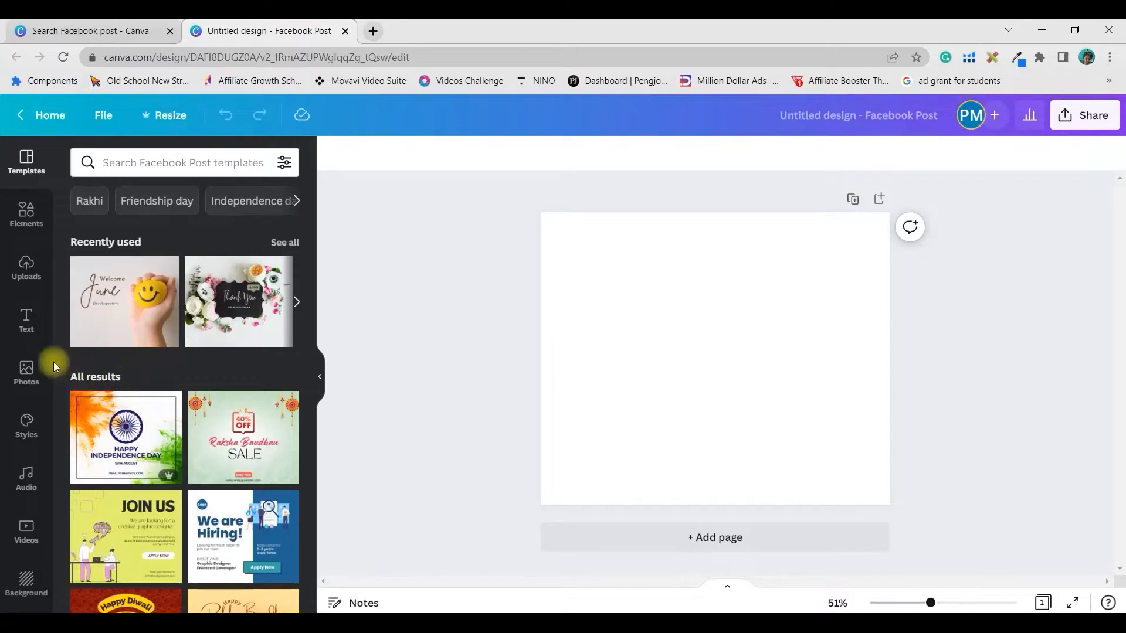
Upload squirrel-7370220_1920.jpg and the two portrait JPG files above it from the Downloads folder.
left_click(34, 368)
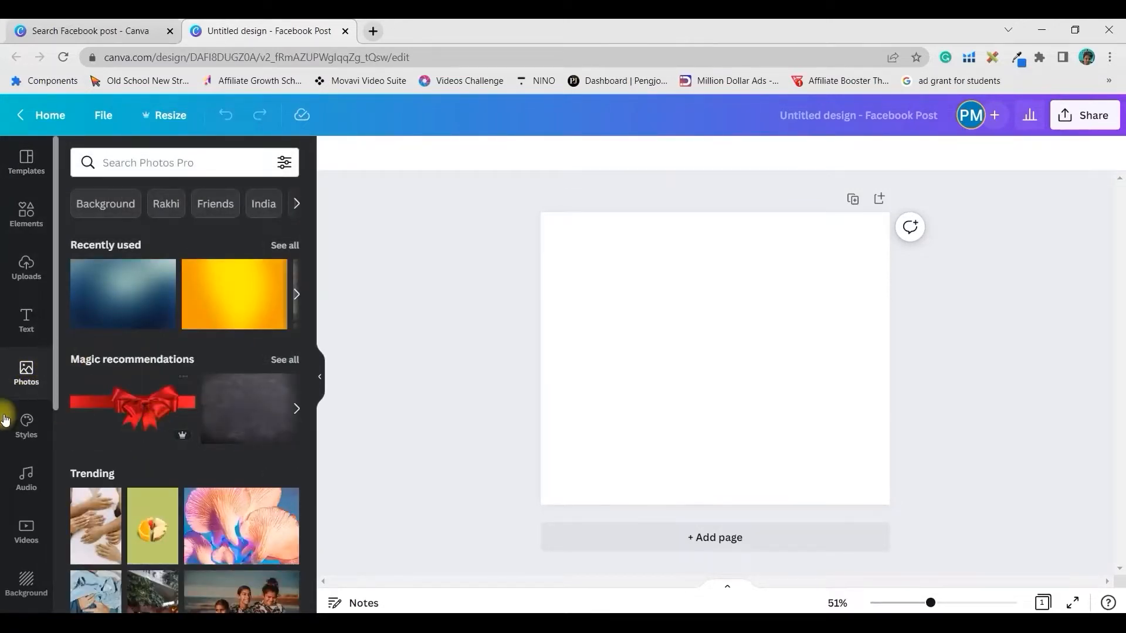
left_click(163, 162)
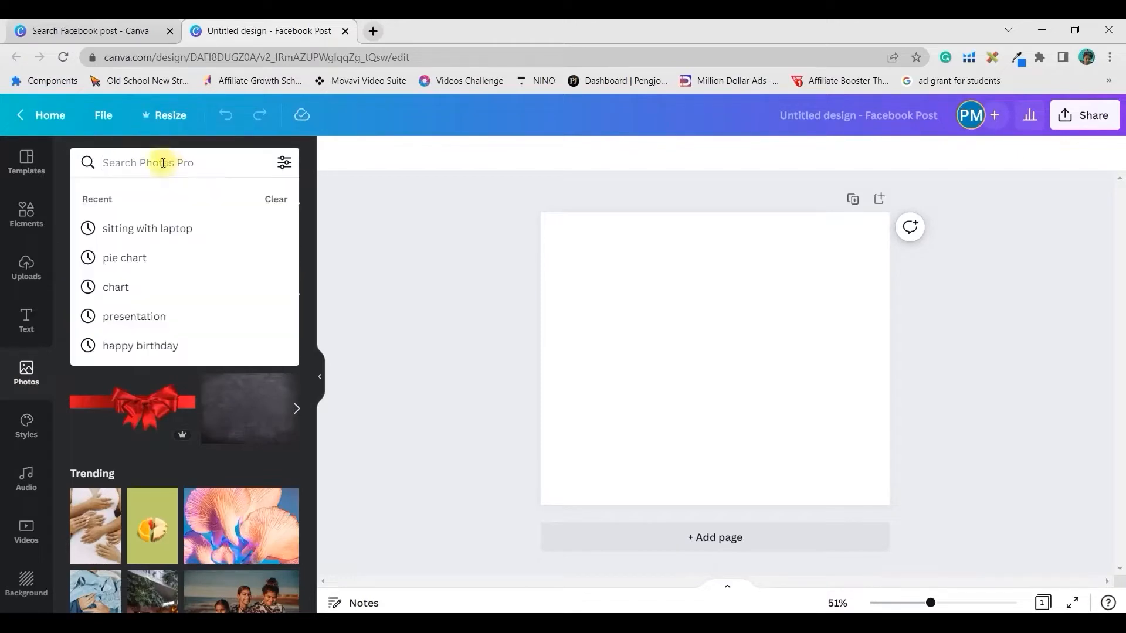
left_click(29, 266)
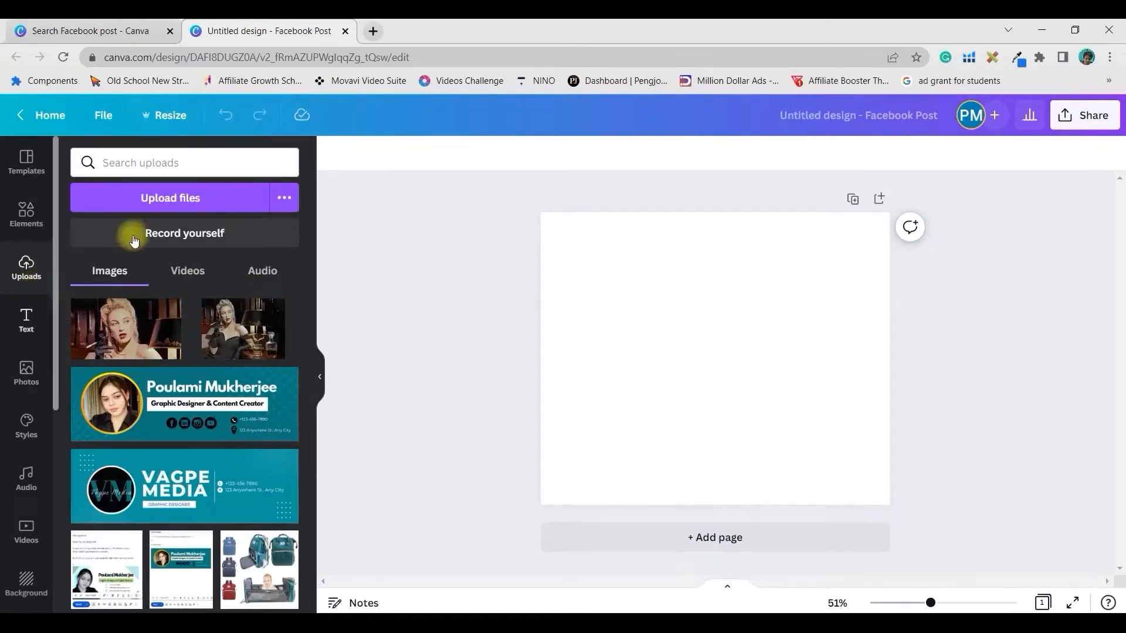
left_click(163, 197)
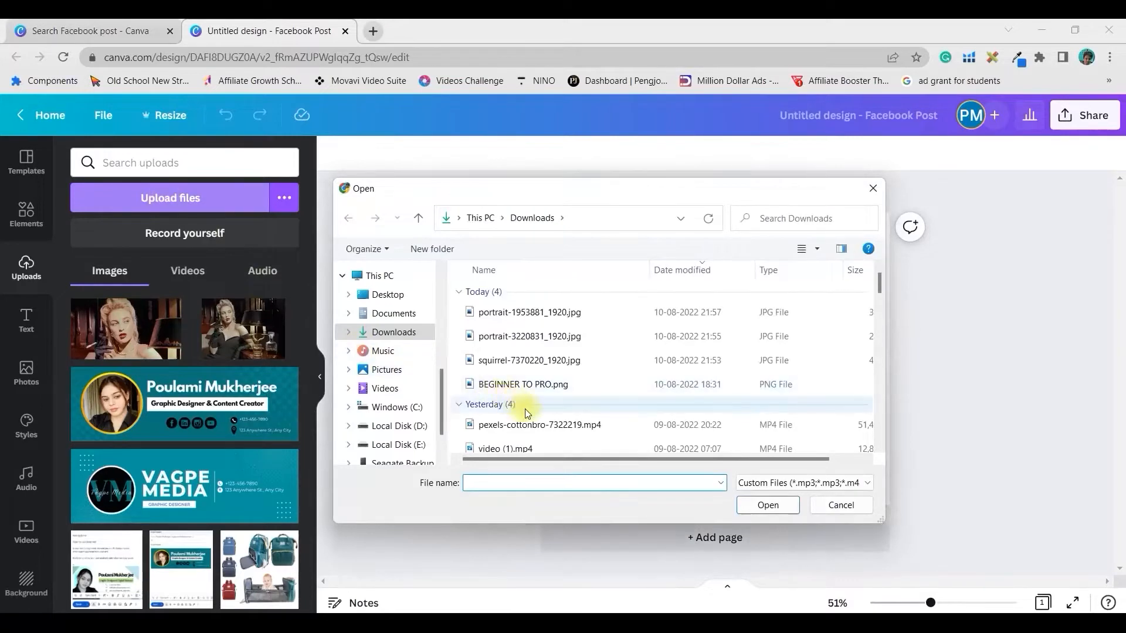
left_click(529, 359)
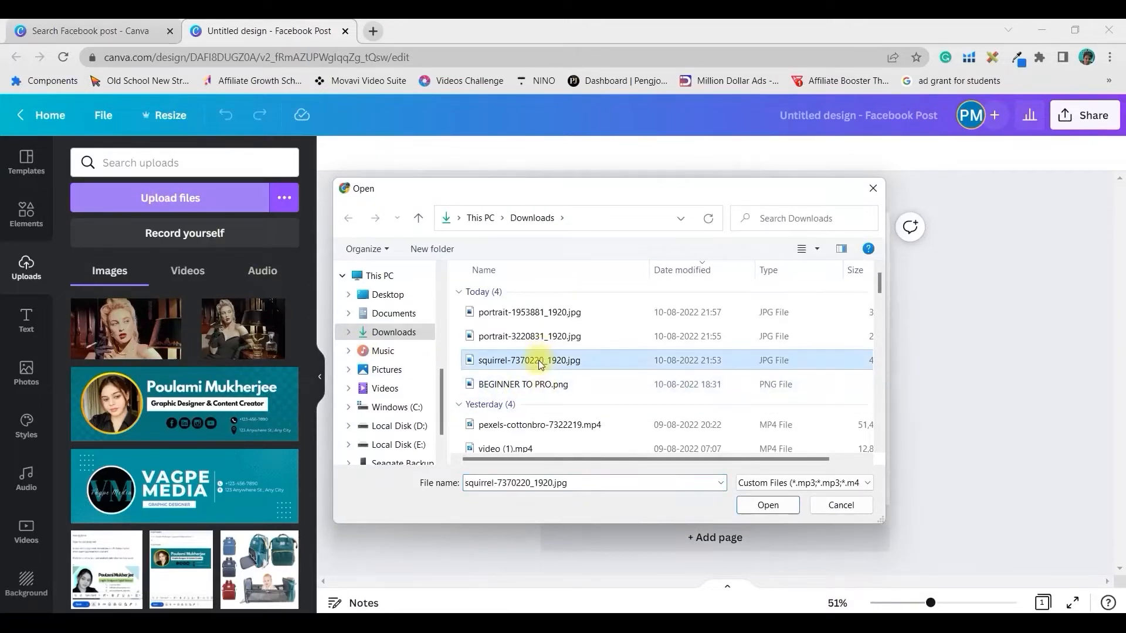
left_click(513, 312, "ctrl")
key("Return")
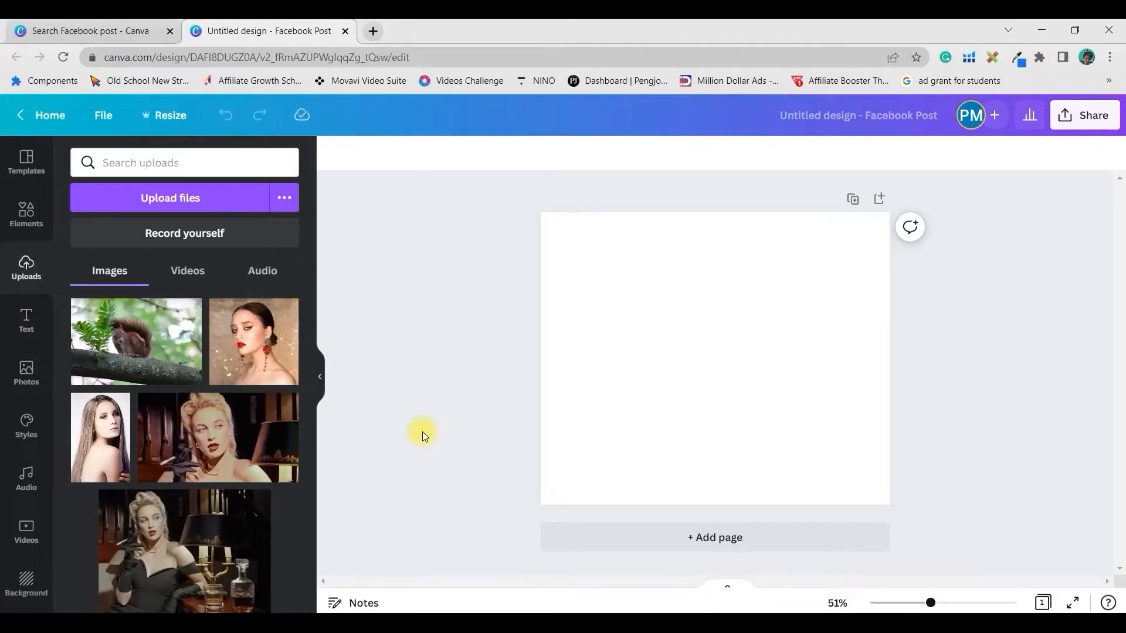
Place the uploaded squirrel photo on the blank page and open the full list of image filters.
left_click(141, 340)
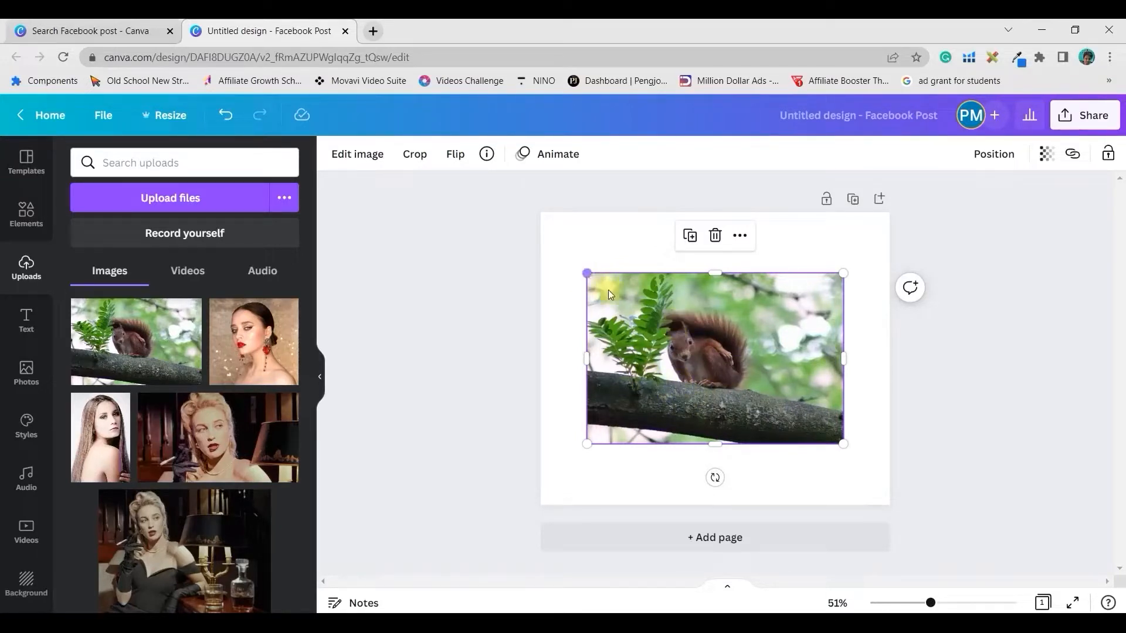
left_click(353, 156)
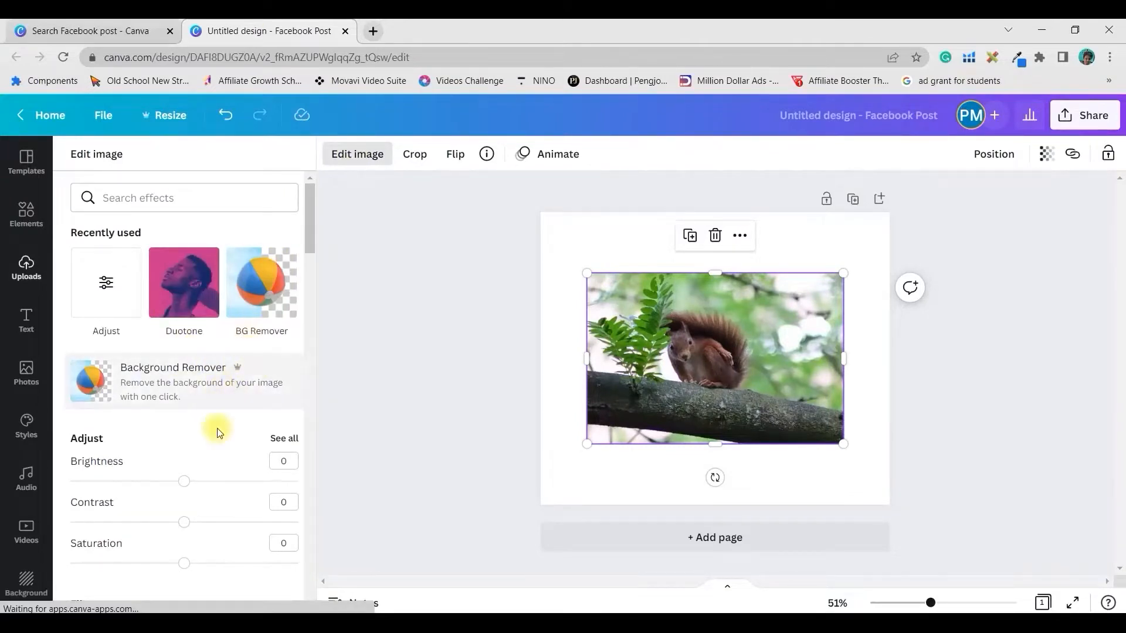
scroll(227, 432, "down", 3)
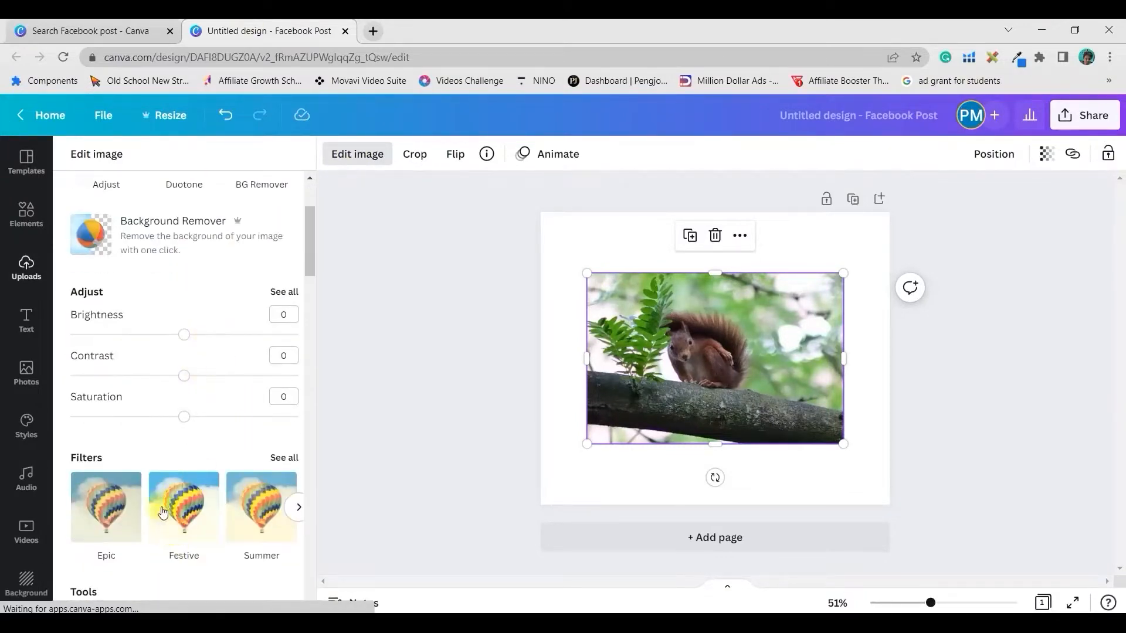
left_click(285, 456)
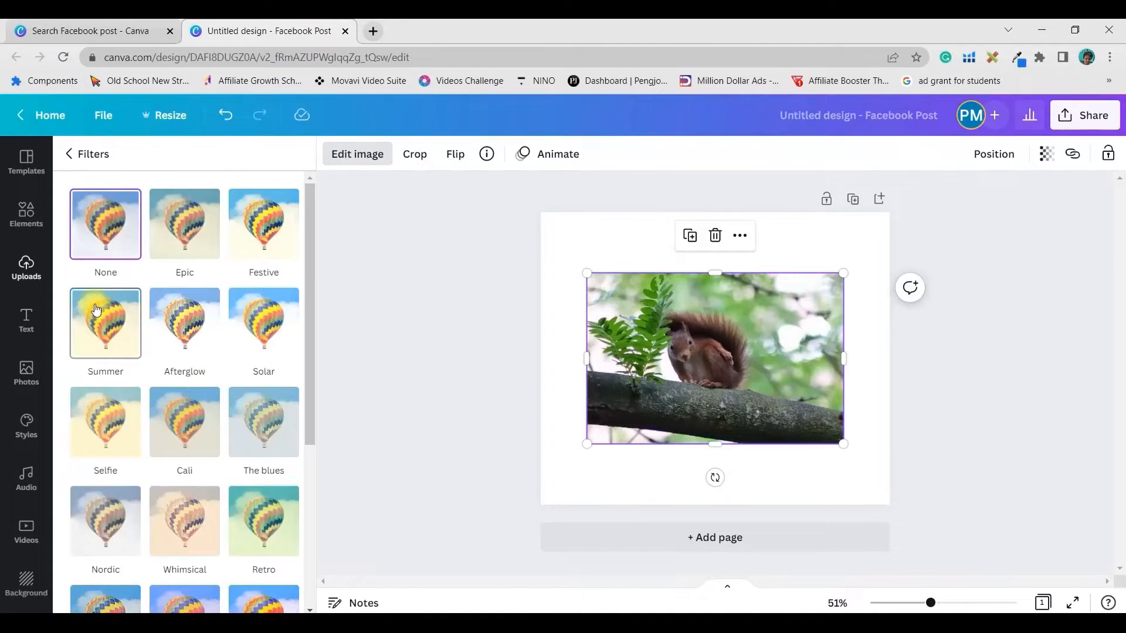
Try the Greyscale filter on the squirrel photo and undo it.
scroll(268, 519, "down", 1)
scroll(267, 520, "down", 3)
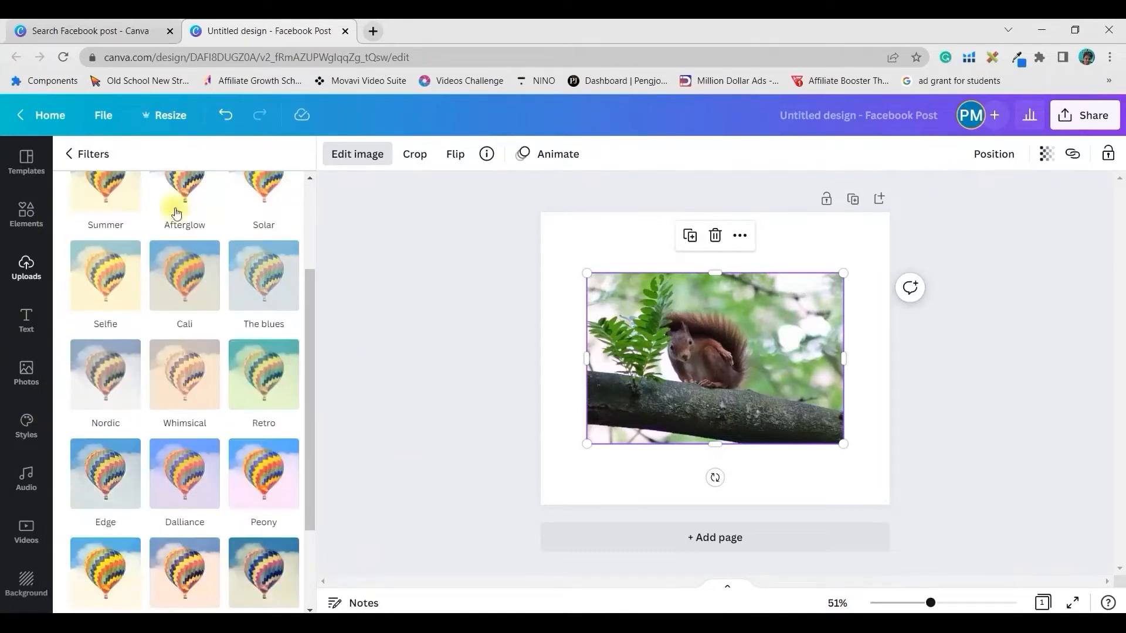
scroll(226, 492, "down", 2)
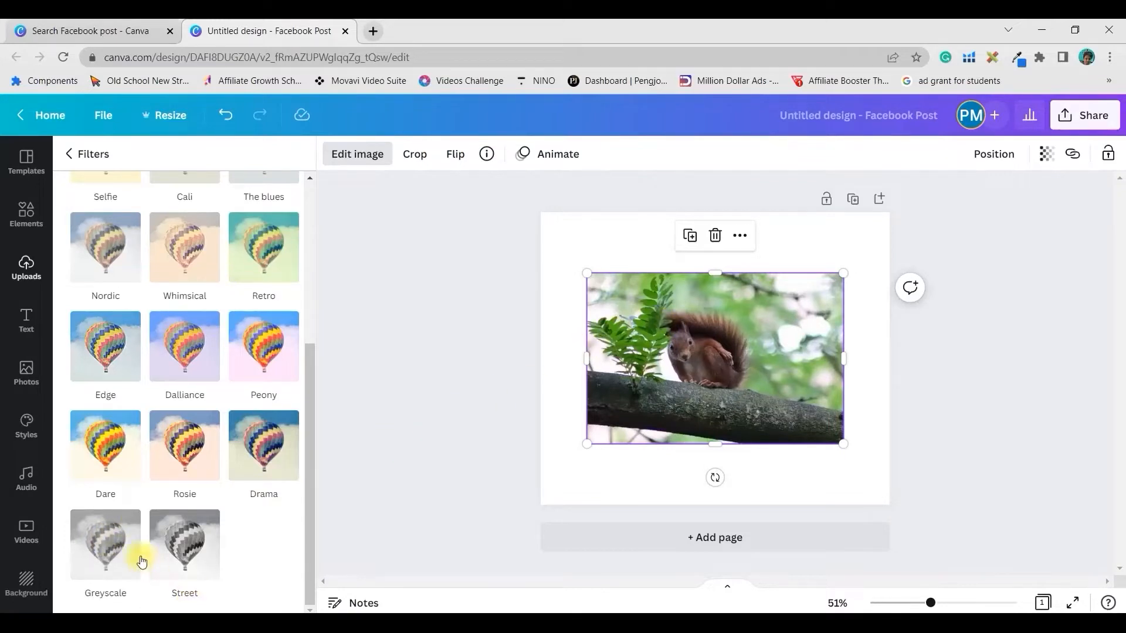
left_click(105, 551)
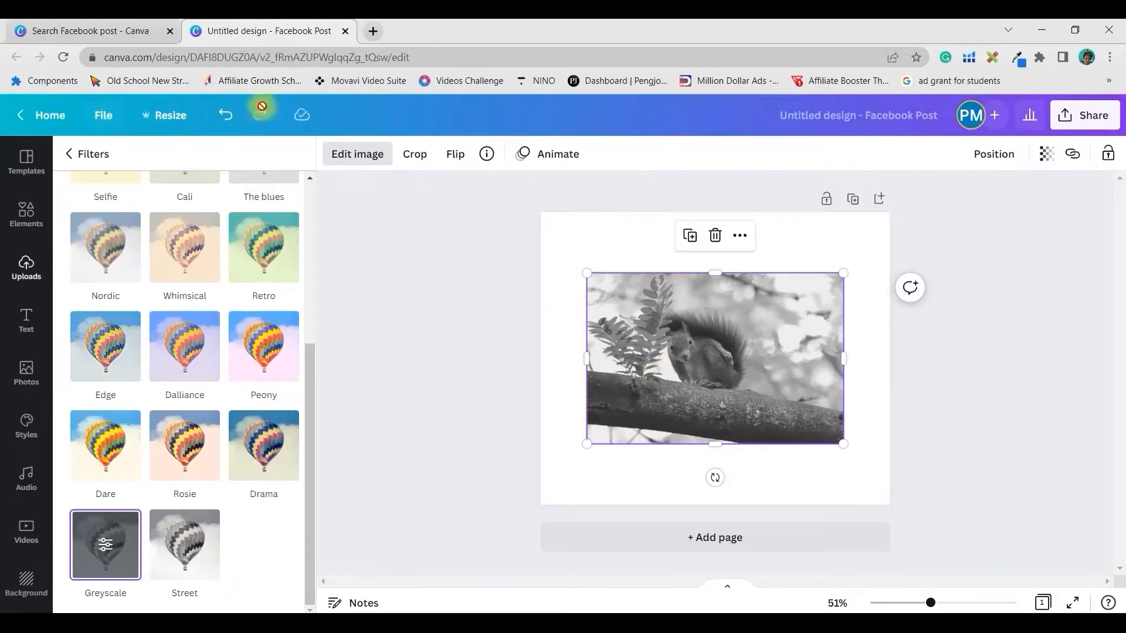
left_click(226, 115)
Try the Rosie filter on the squirrel photo at intensity 46, and undo both the intensity change and the filter.
scroll(106, 463, "up", 1)
scroll(192, 443, "up", 3)
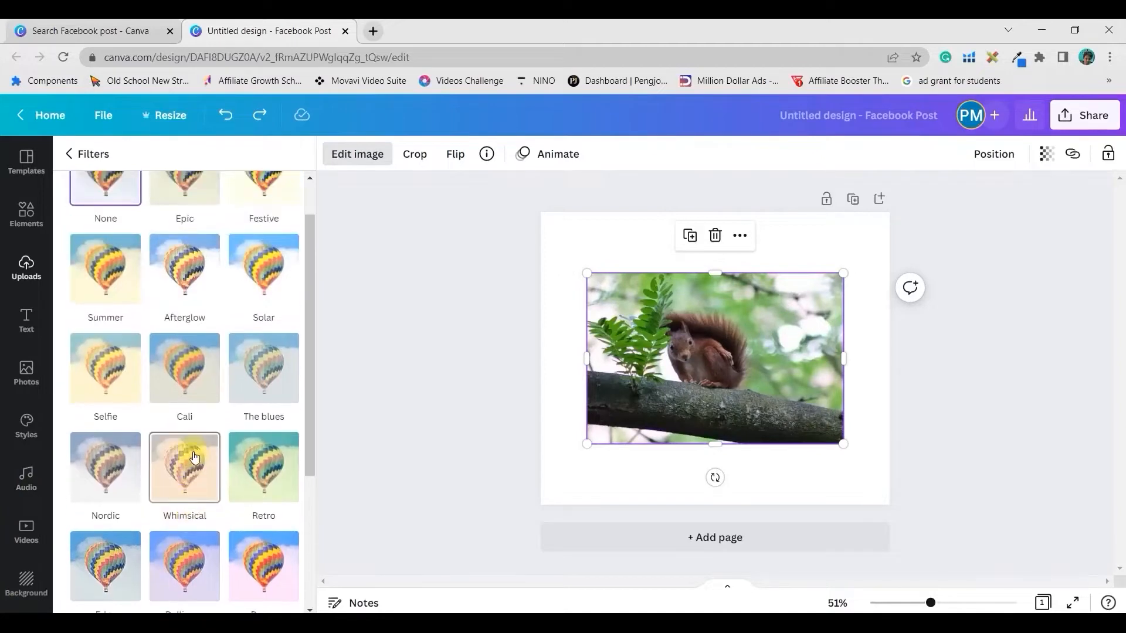
scroll(264, 557, "down", 3)
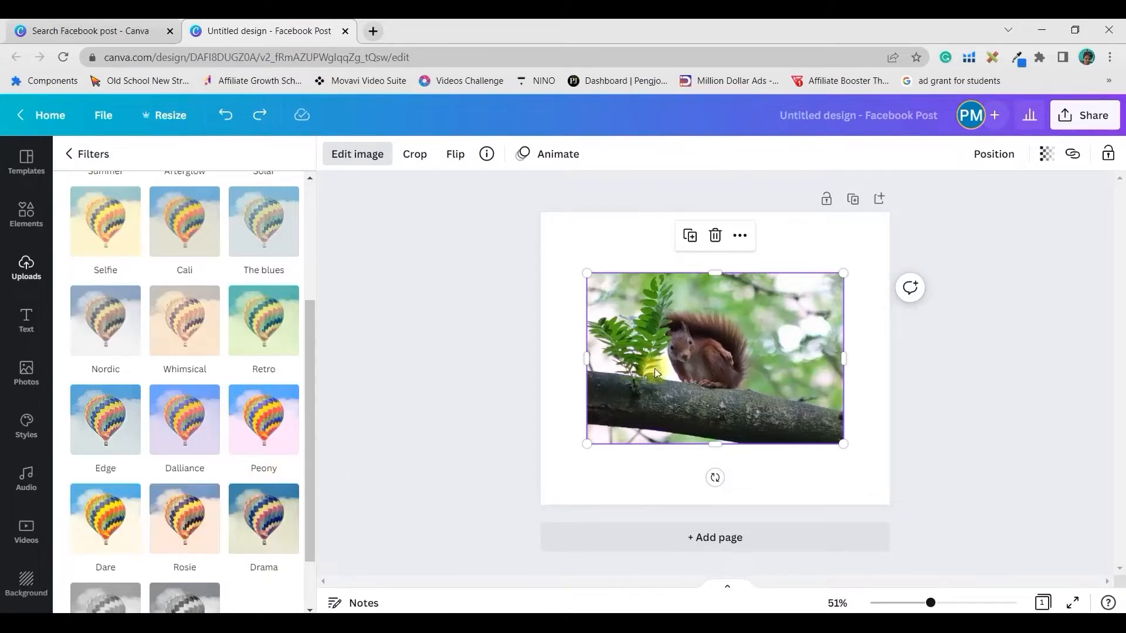
left_click(192, 531)
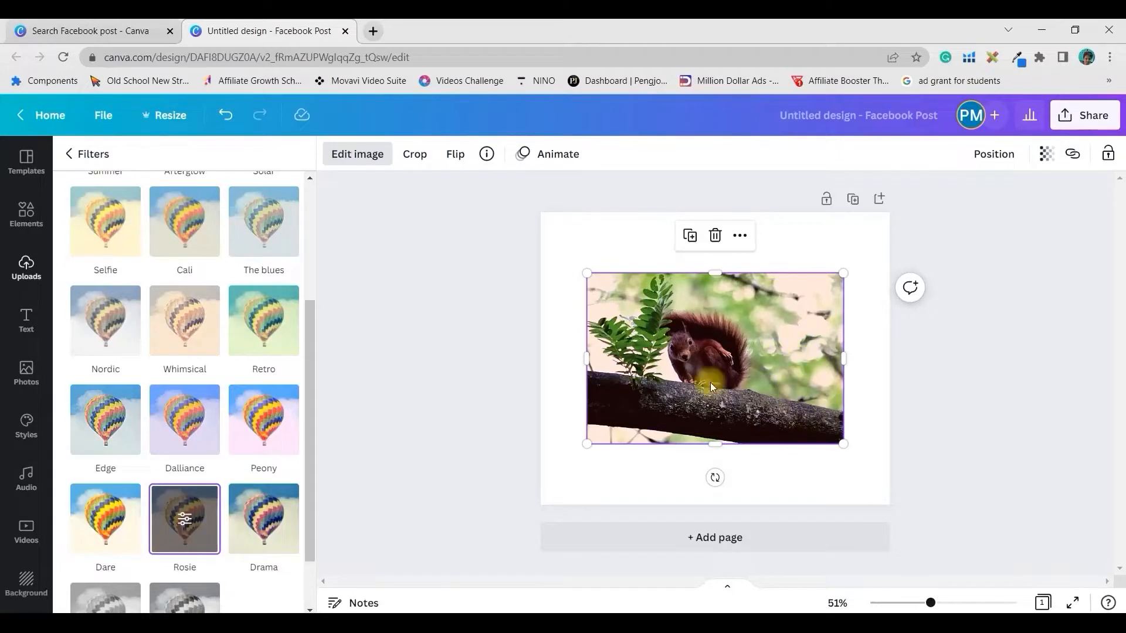
left_click(185, 510)
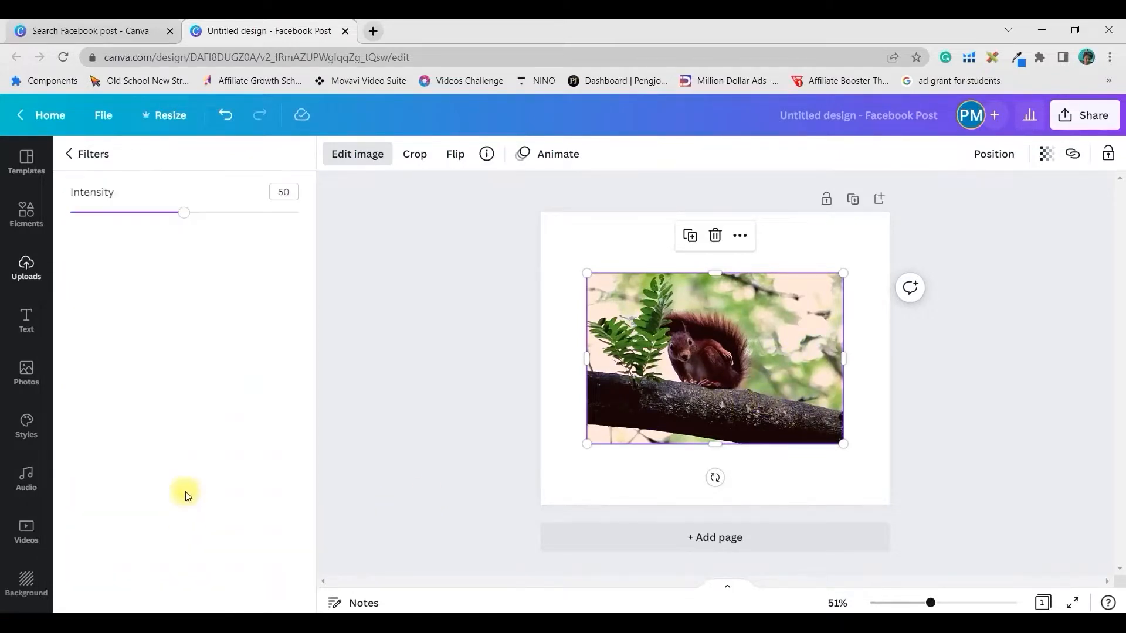
left_click_drag(183, 215, 177, 239)
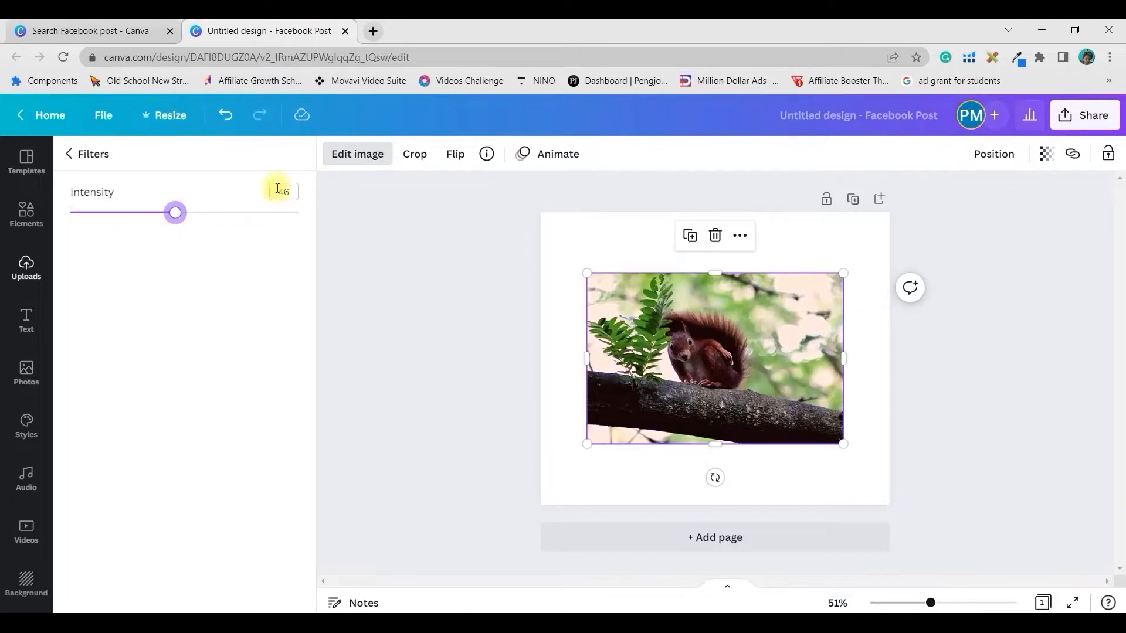
left_click(225, 116)
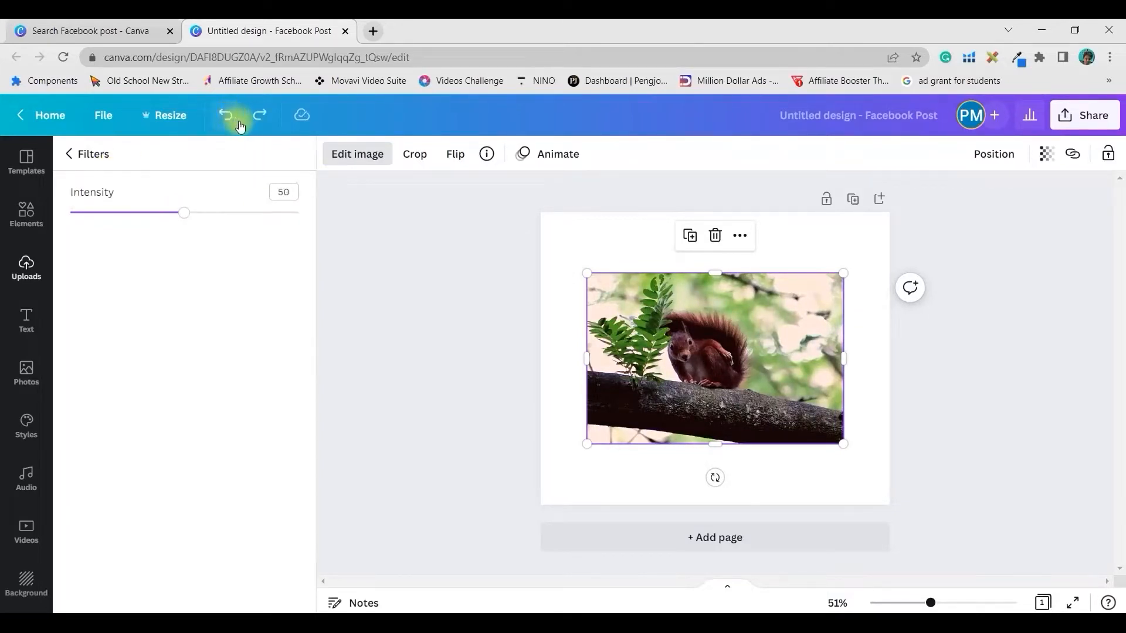
left_click(226, 115)
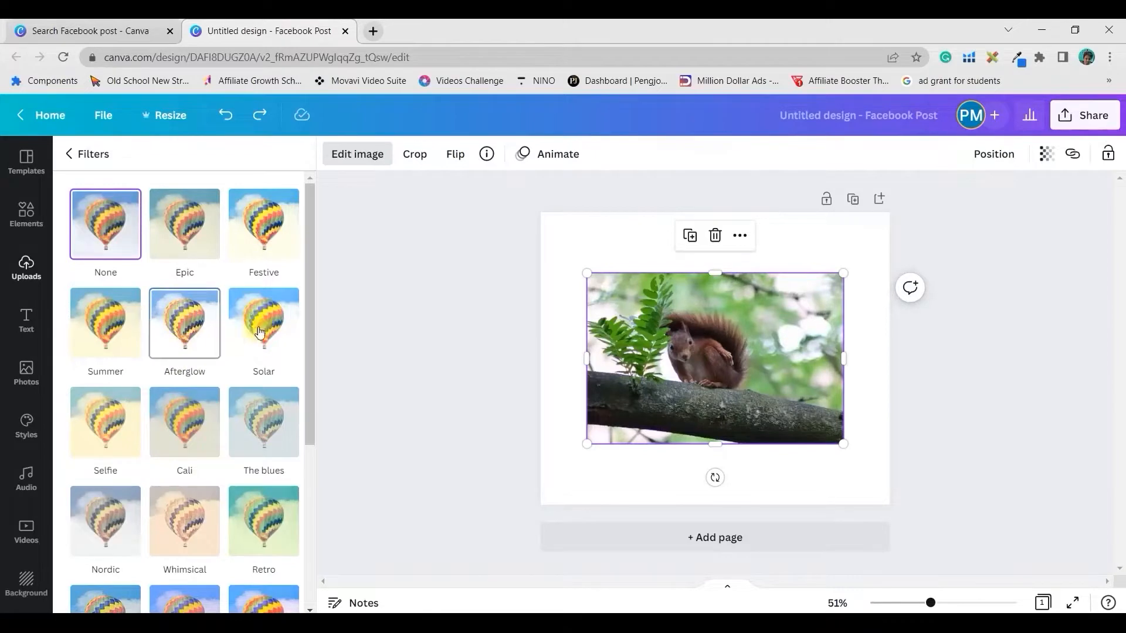
Apply the Festive filter to the squirrel photo and enlarge the photo from its upper-left corner.
left_click(274, 222)
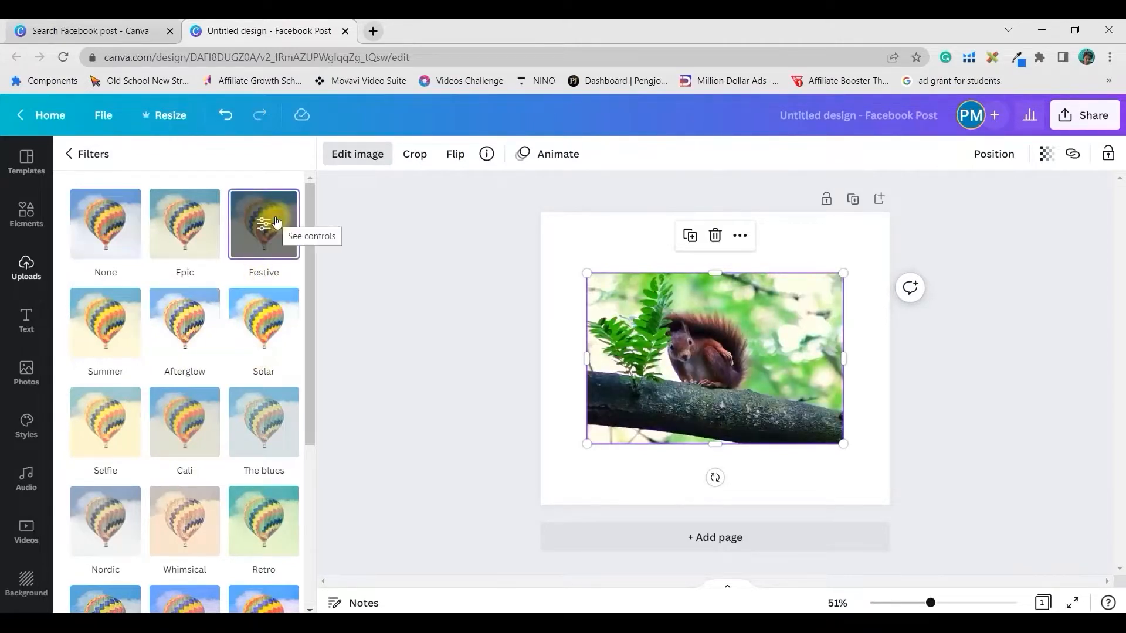
left_click_drag(587, 272, 533, 237)
Set the squirrel photo as the page background and detach it from the background again.
right_click(772, 386)
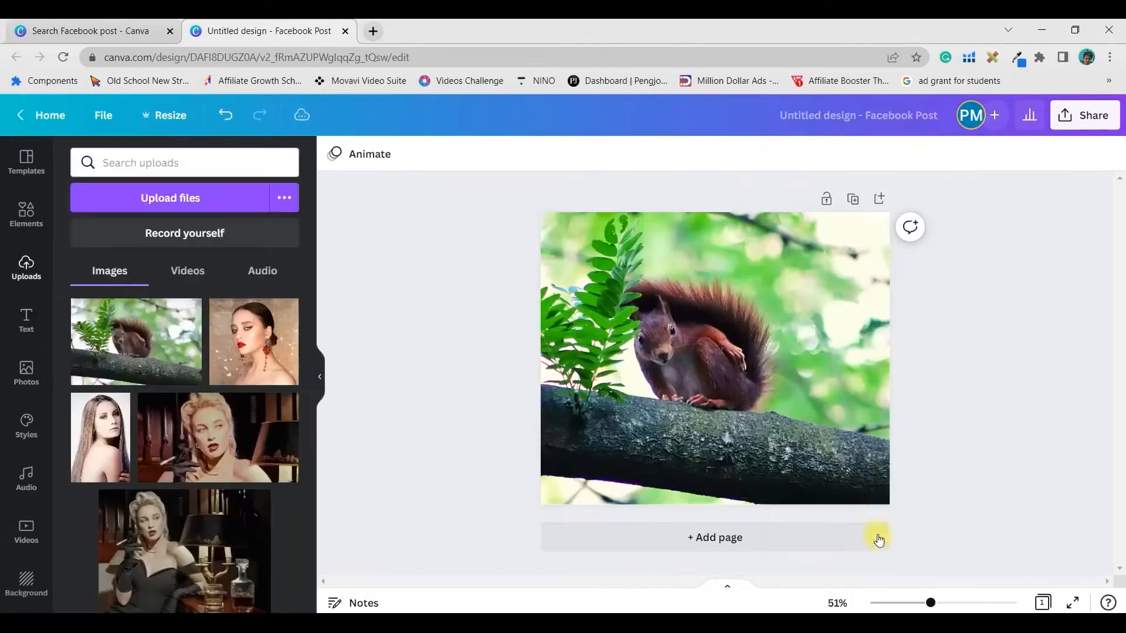
left_click(877, 547)
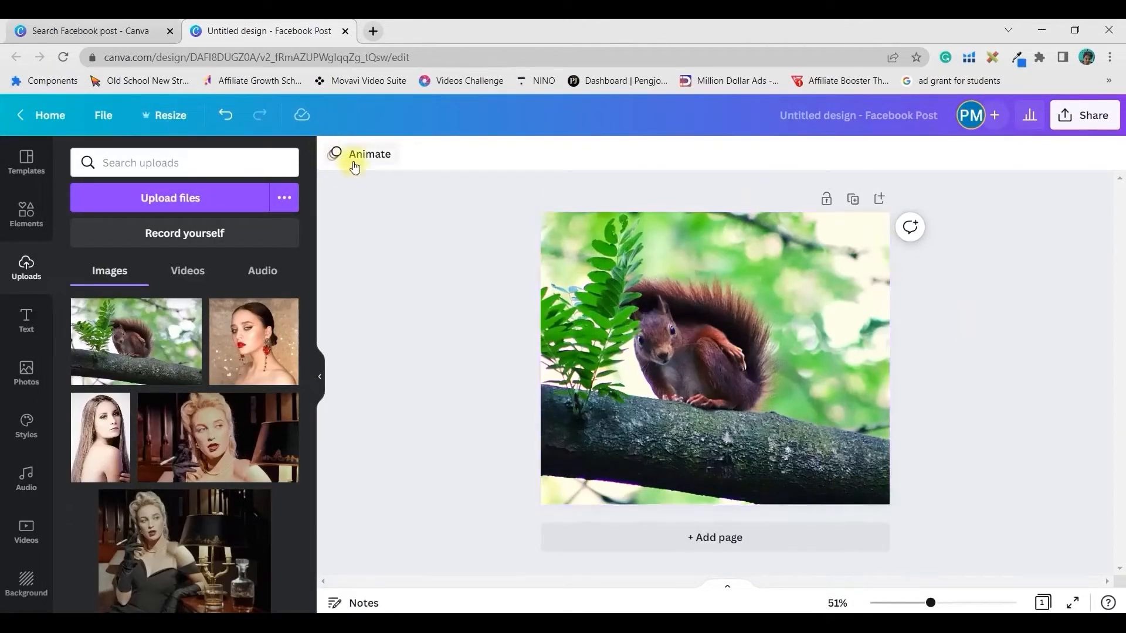
left_click(761, 382)
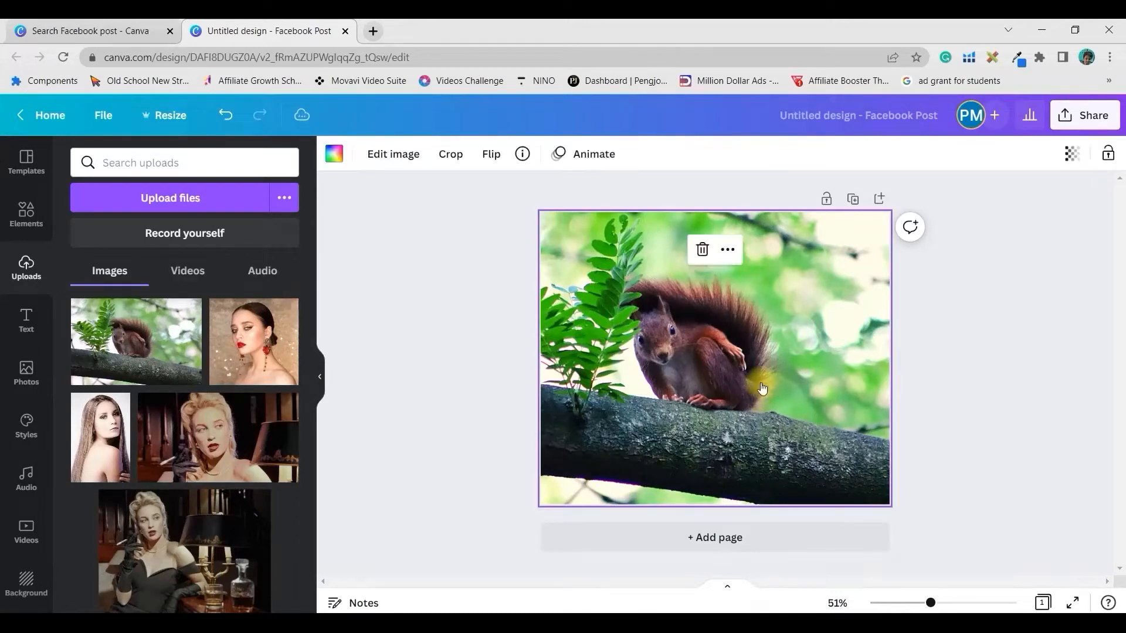
right_click(762, 382)
left_click(847, 548)
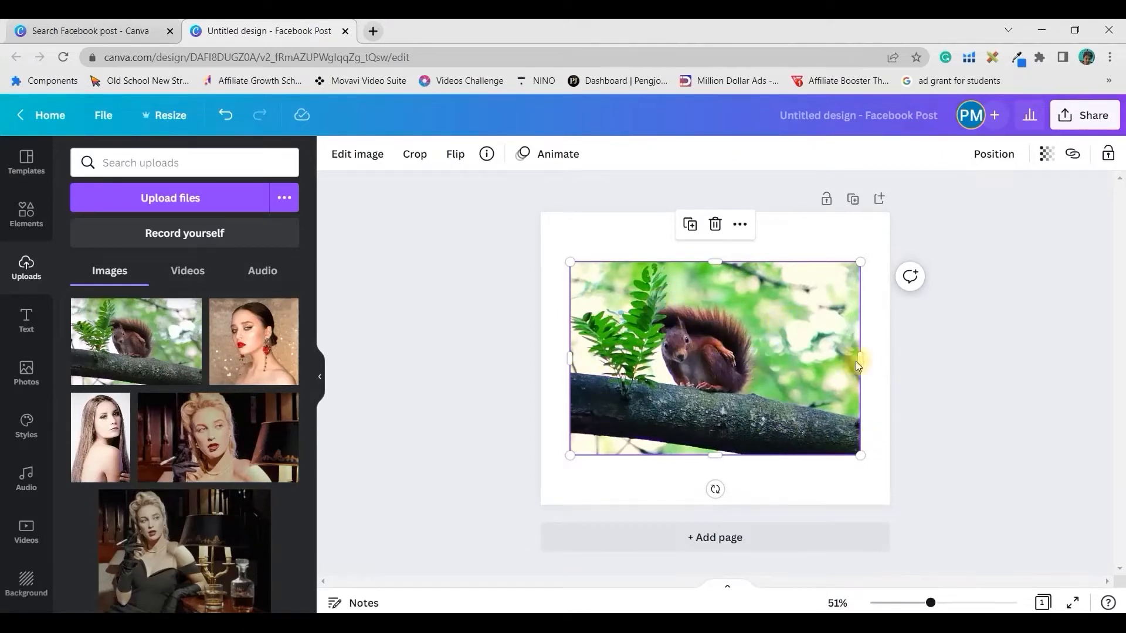
right_click(734, 346)
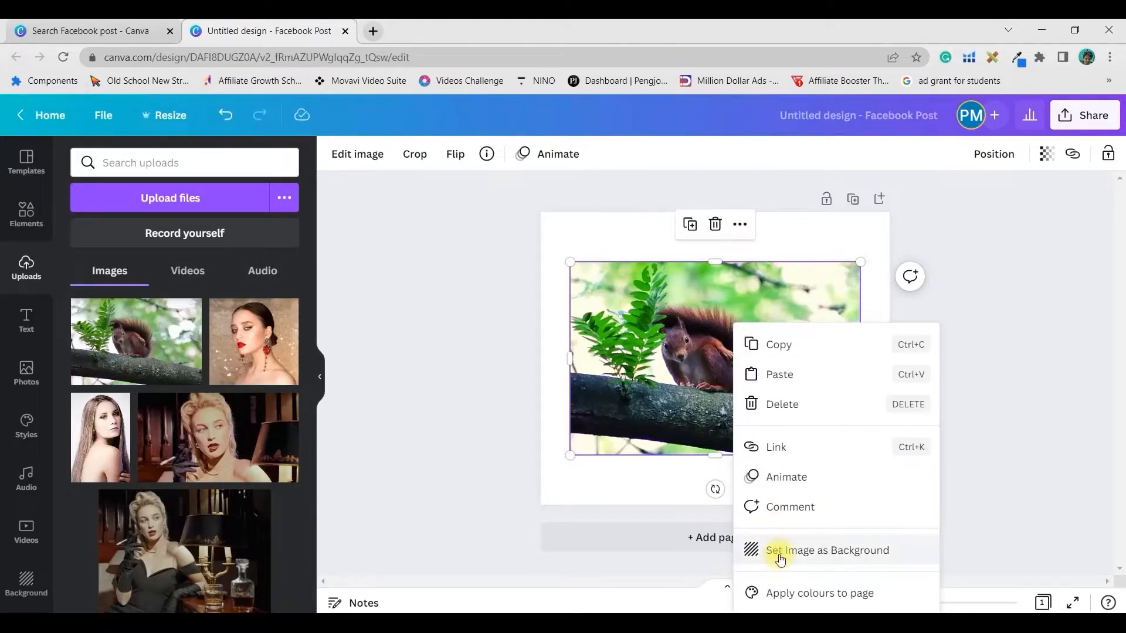
left_click(688, 357)
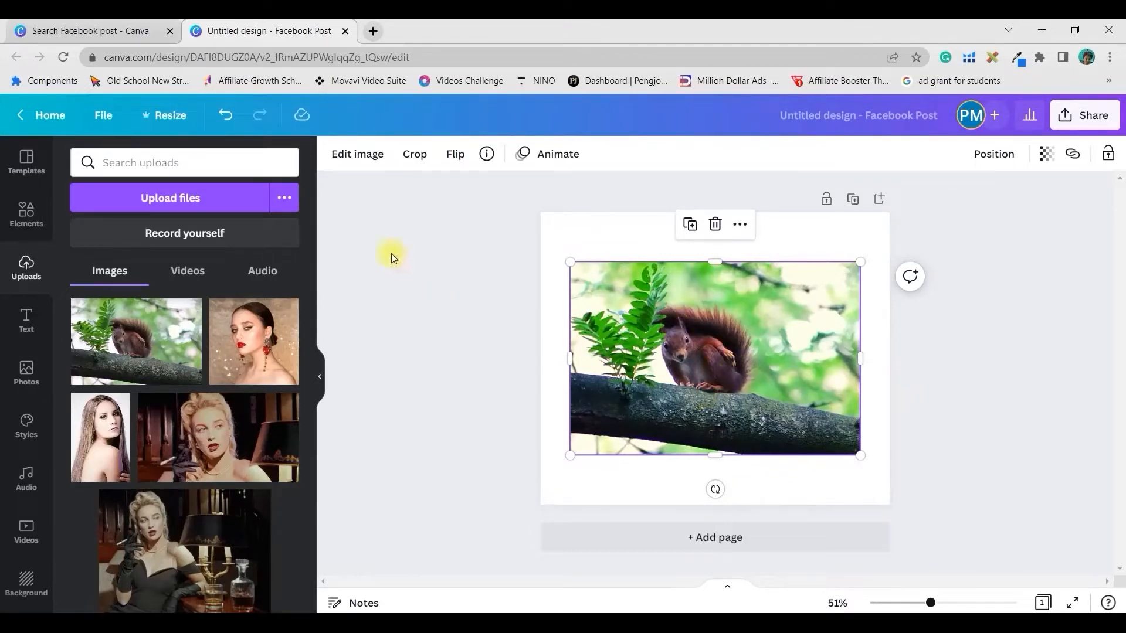
Open the full Adjust settings of the squirrel photo to examine its slider values and filter code.
left_click(343, 154)
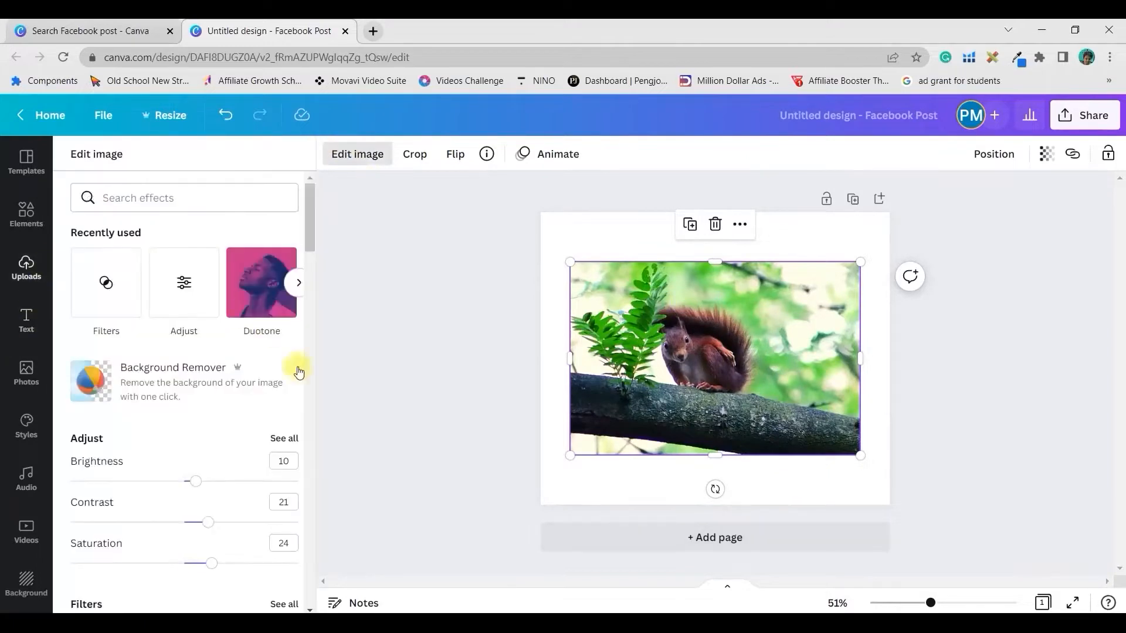
left_click(284, 440)
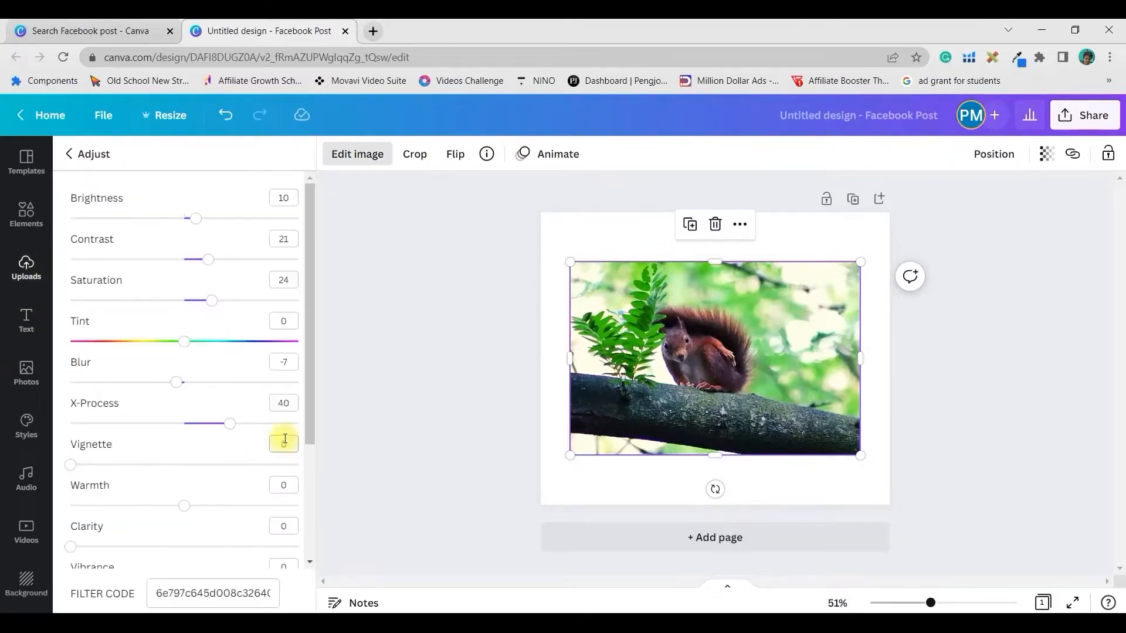
left_click(154, 596)
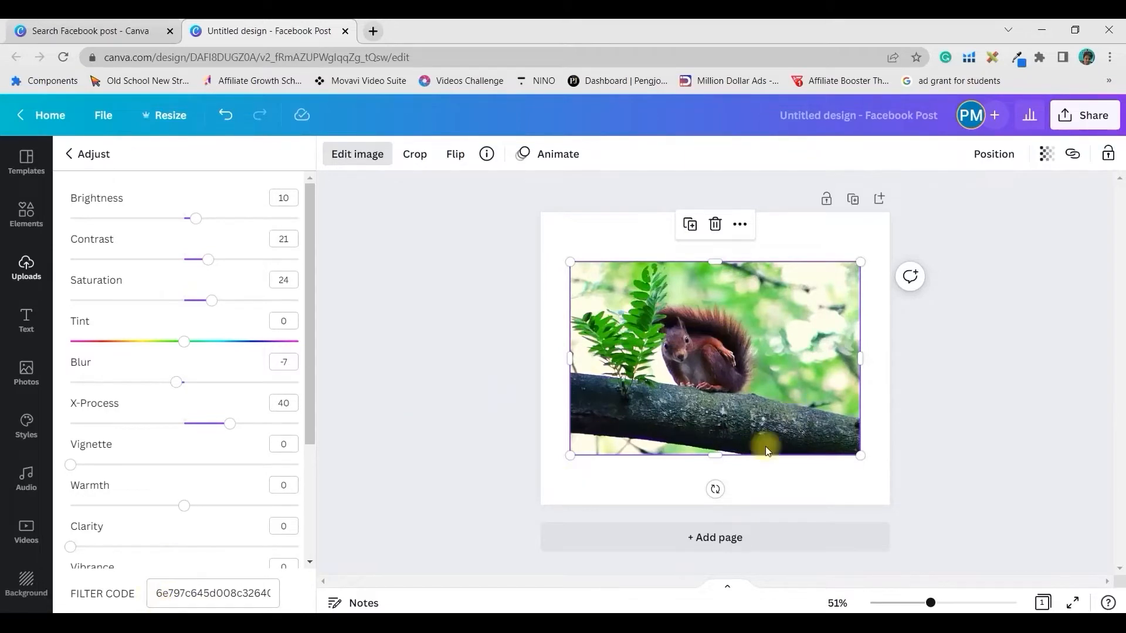
Highlight the squirrel photo's complete filter code to examine it.
left_click(158, 593)
left_click_drag(158, 593, 290, 595)
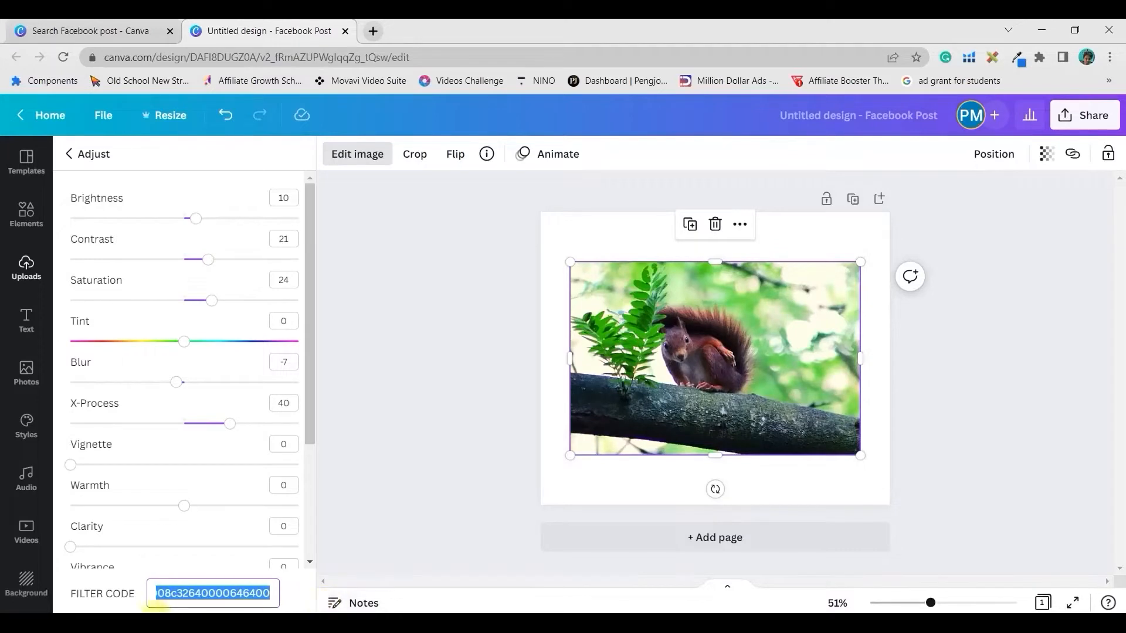
left_click(160, 593)
left_click_drag(270, 594, 54, 599)
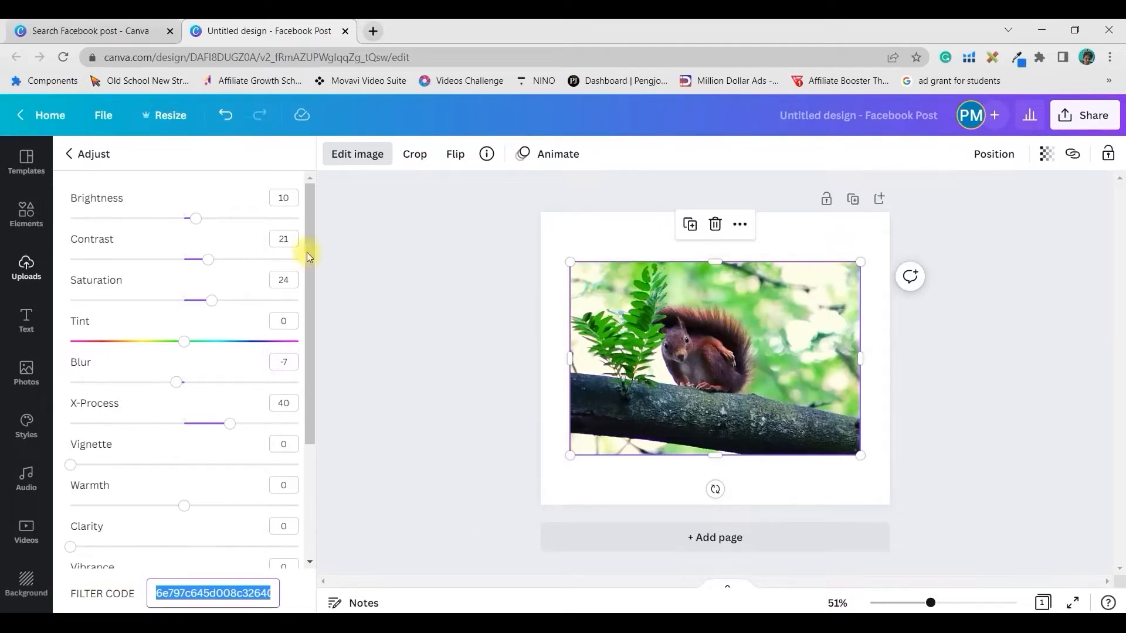
Set the squirrel photo's contrast to 33, saturation to 43, tint to -5 and vignette to 12.
left_click(209, 261)
left_click_drag(211, 267, 234, 309)
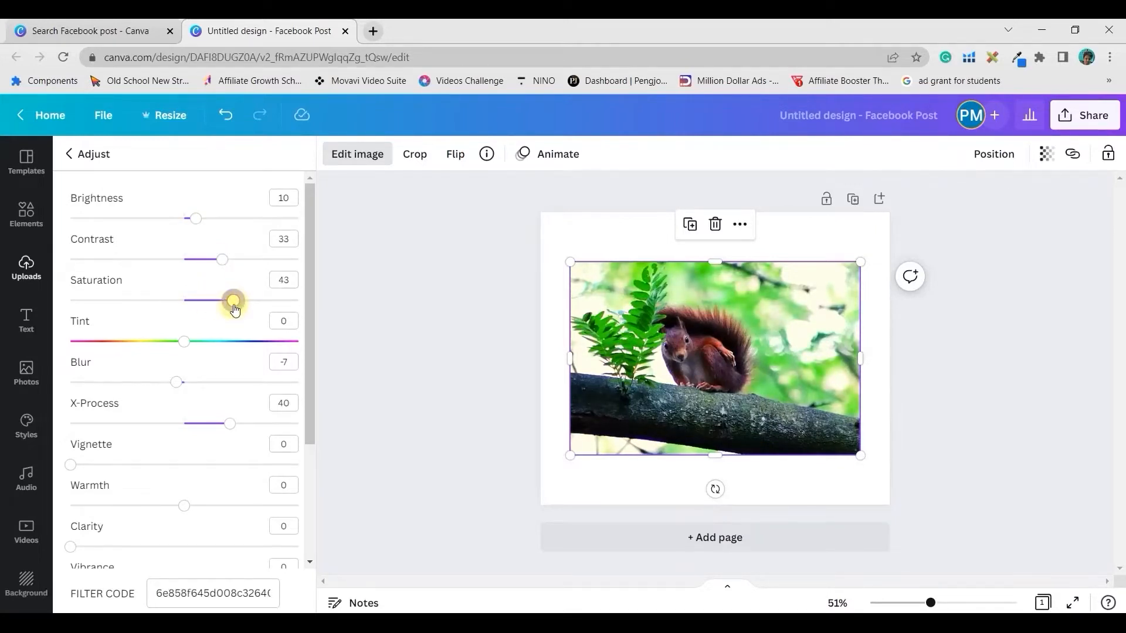
left_click_drag(187, 349, 180, 350)
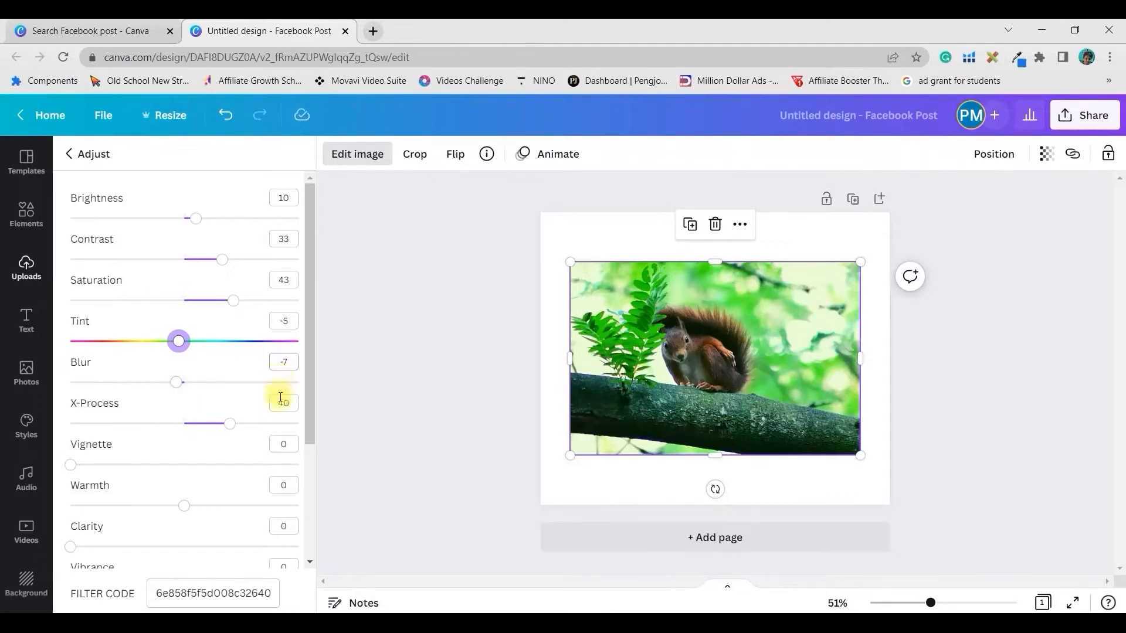
left_click_drag(71, 464, 98, 465)
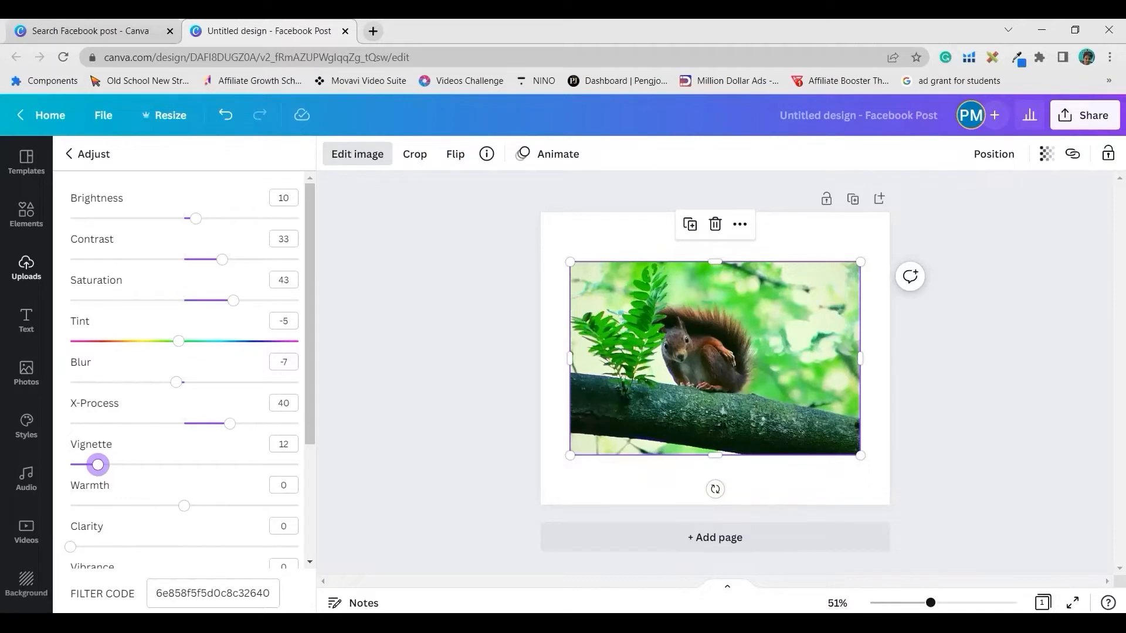
Try a warmth of -17 on the squirrel photo, and set its tint to -33 and warmth to 21.
left_click(185, 507)
left_click_drag(186, 510, 165, 526)
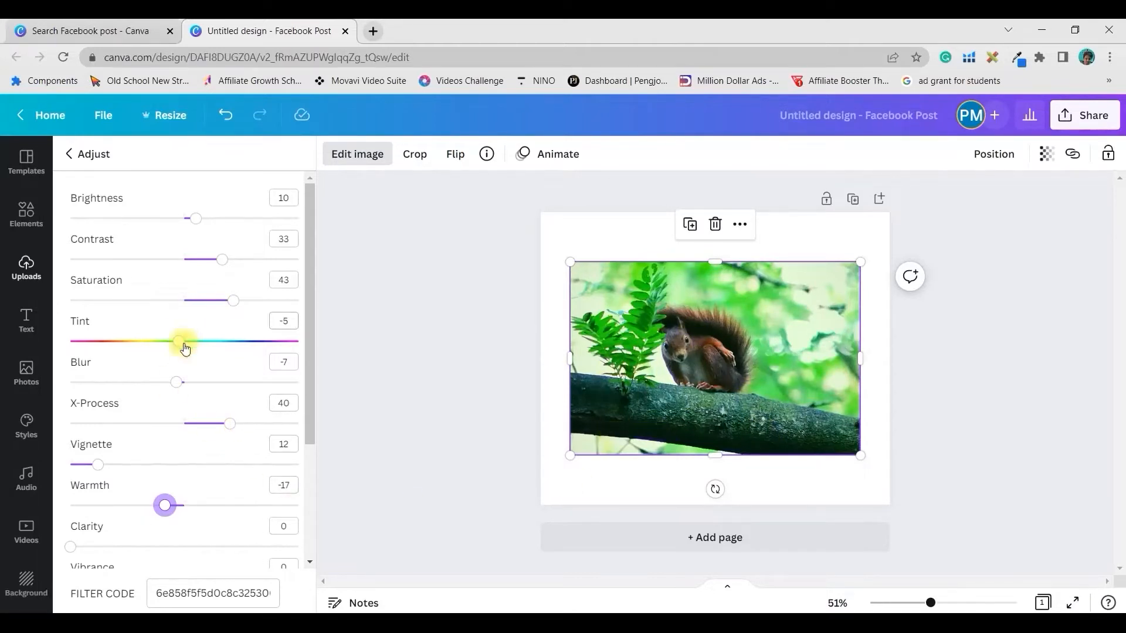
left_click_drag(178, 343, 149, 349)
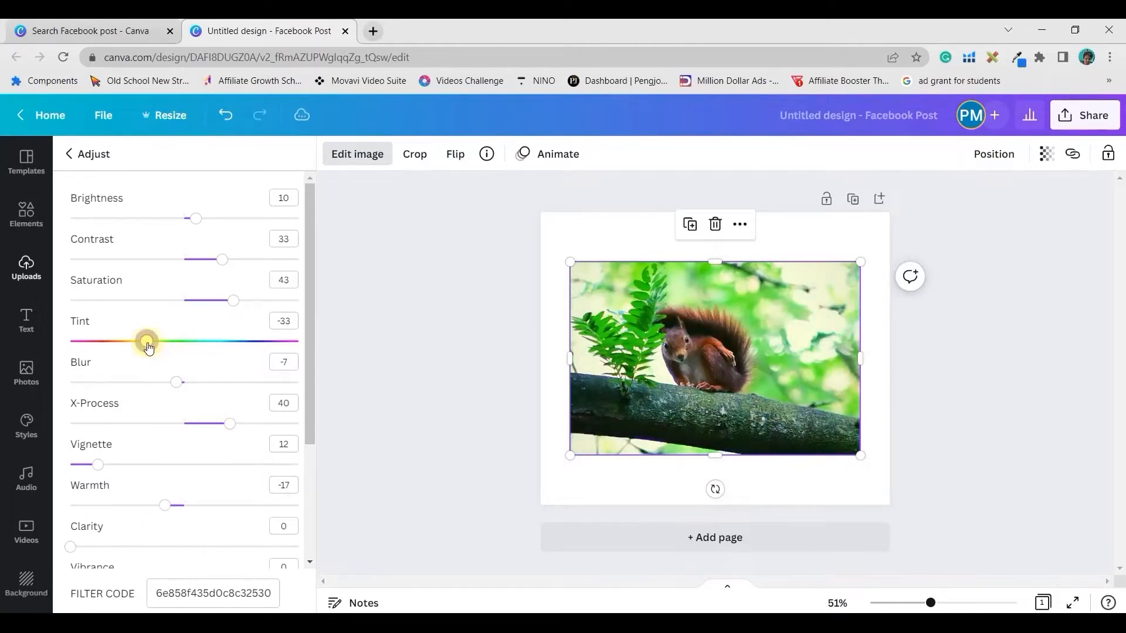
left_click_drag(164, 506, 209, 520)
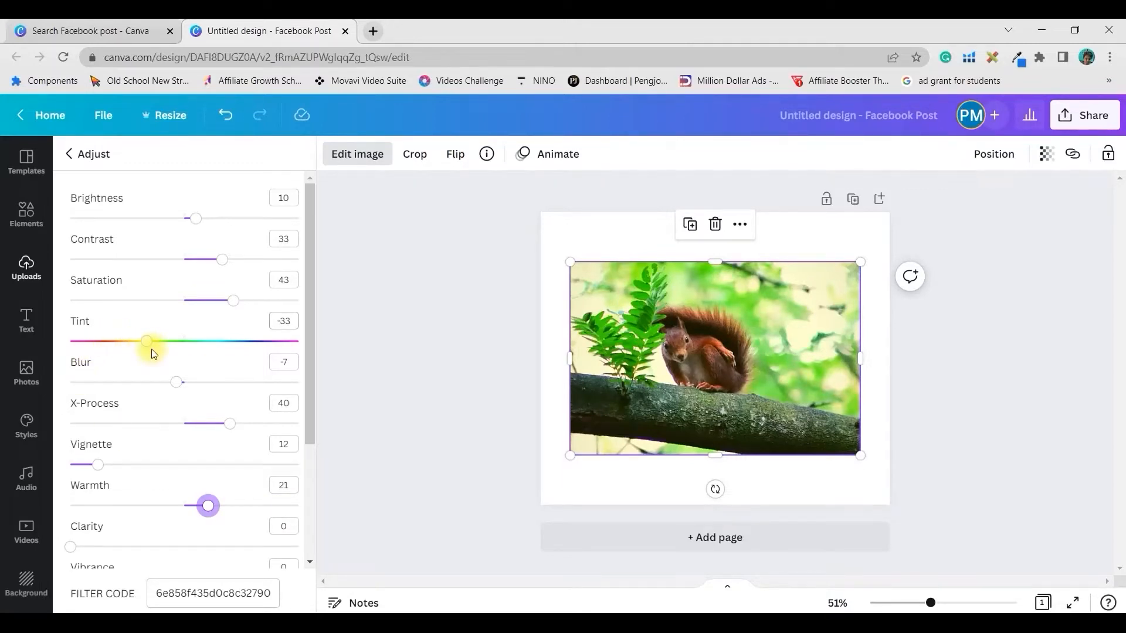
Set the squirrel photo's highlights to -22 and shadows to 18, trying highlights of -12 and 14 first.
scroll(144, 496, "down", 3)
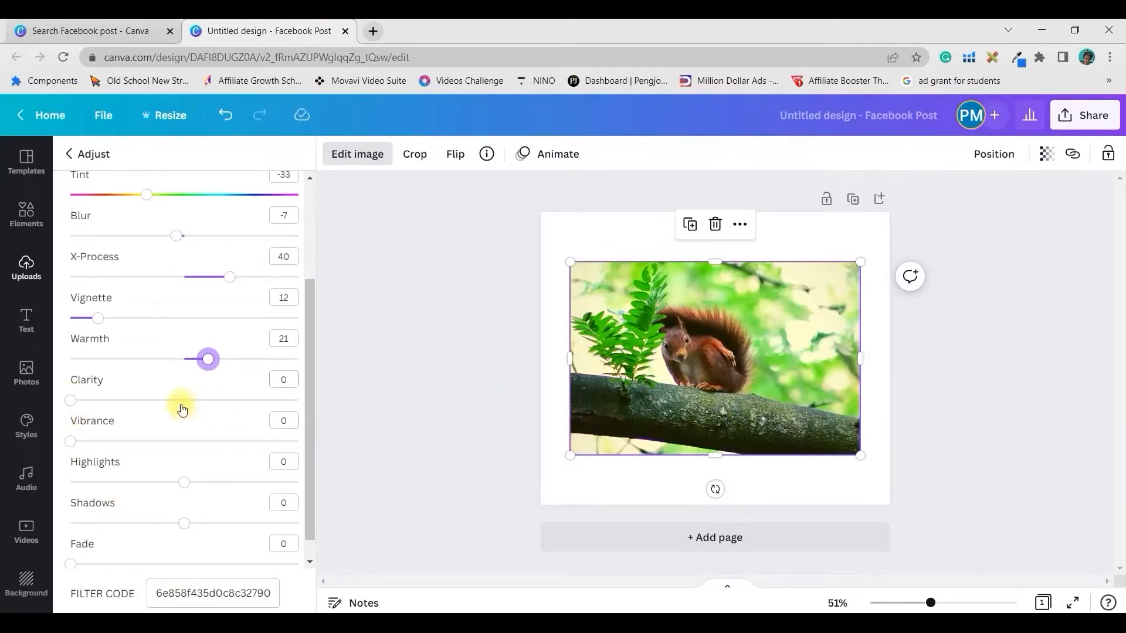
left_click_drag(183, 486, 172, 522)
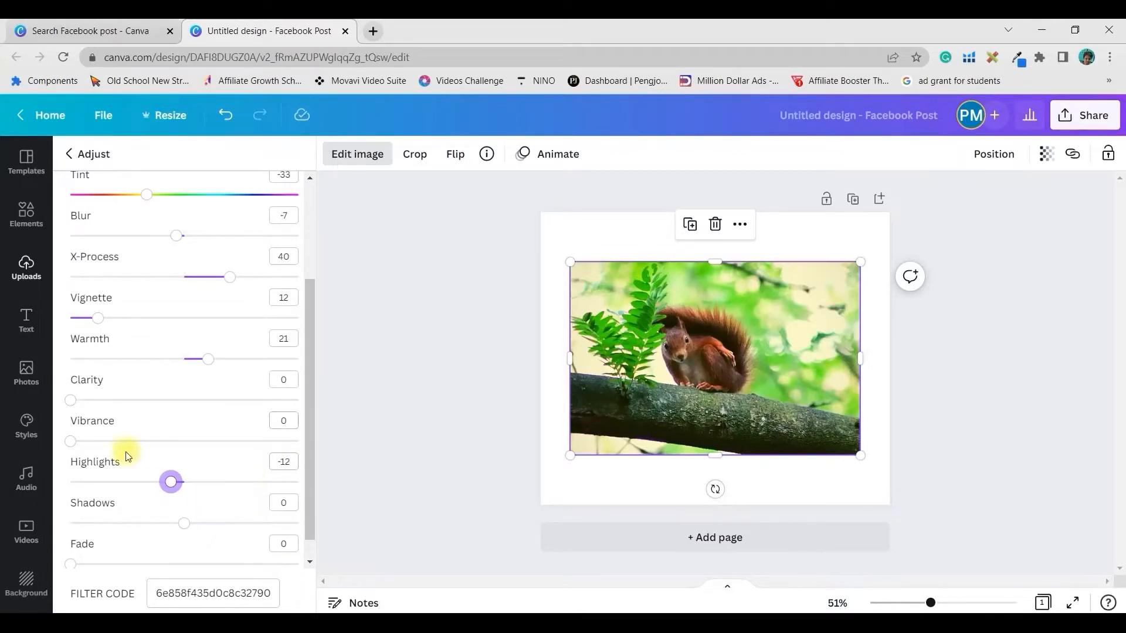
left_click_drag(165, 491, 201, 485)
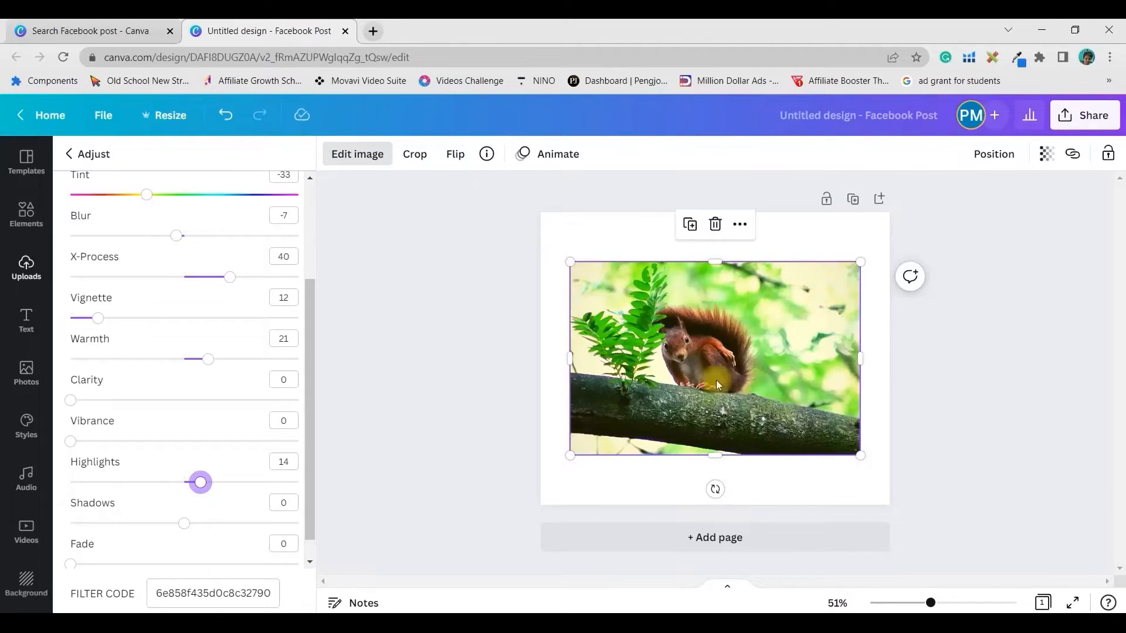
left_click_drag(199, 482, 207, 530)
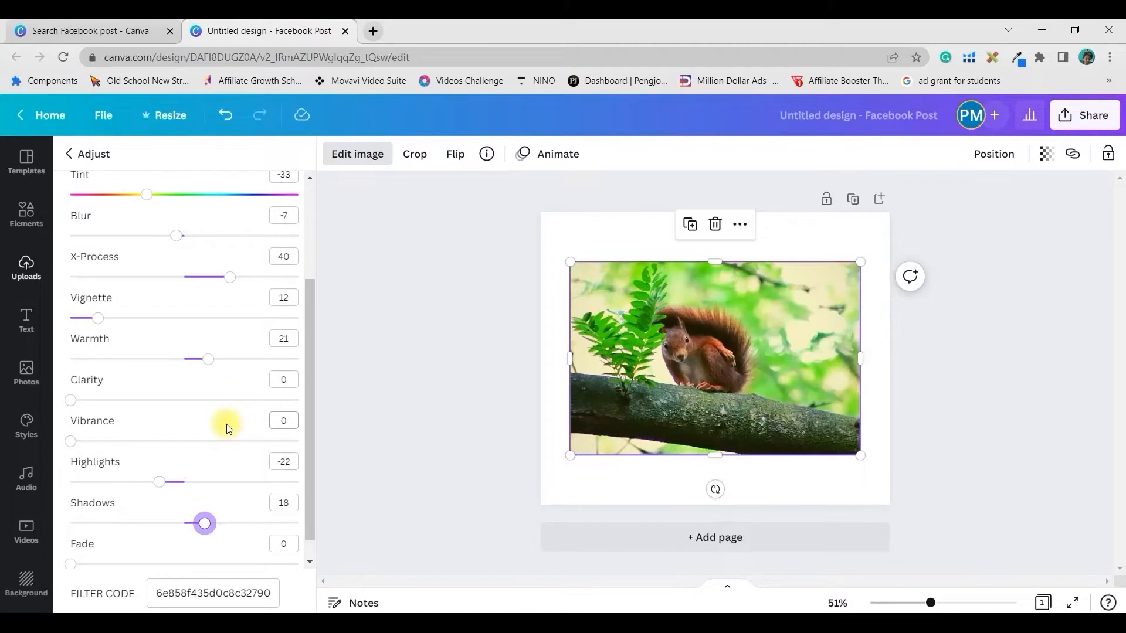
Highlight the squirrel photo's filter code and set the adjusted photo as the page background.
scroll(227, 424, "up", 3)
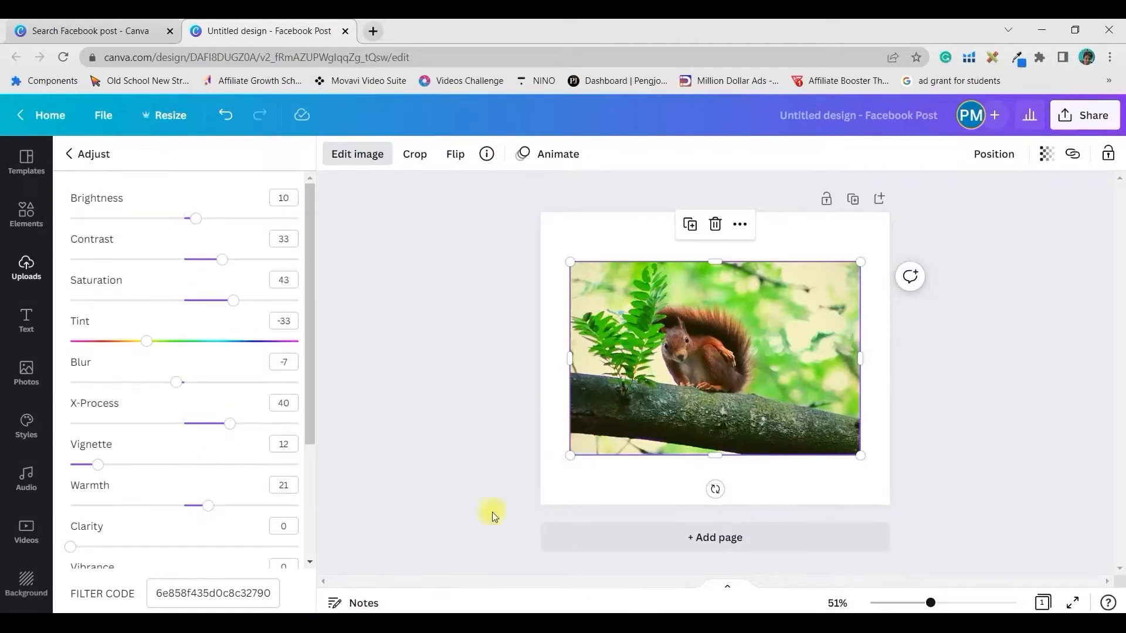
left_click_drag(152, 594, 304, 597)
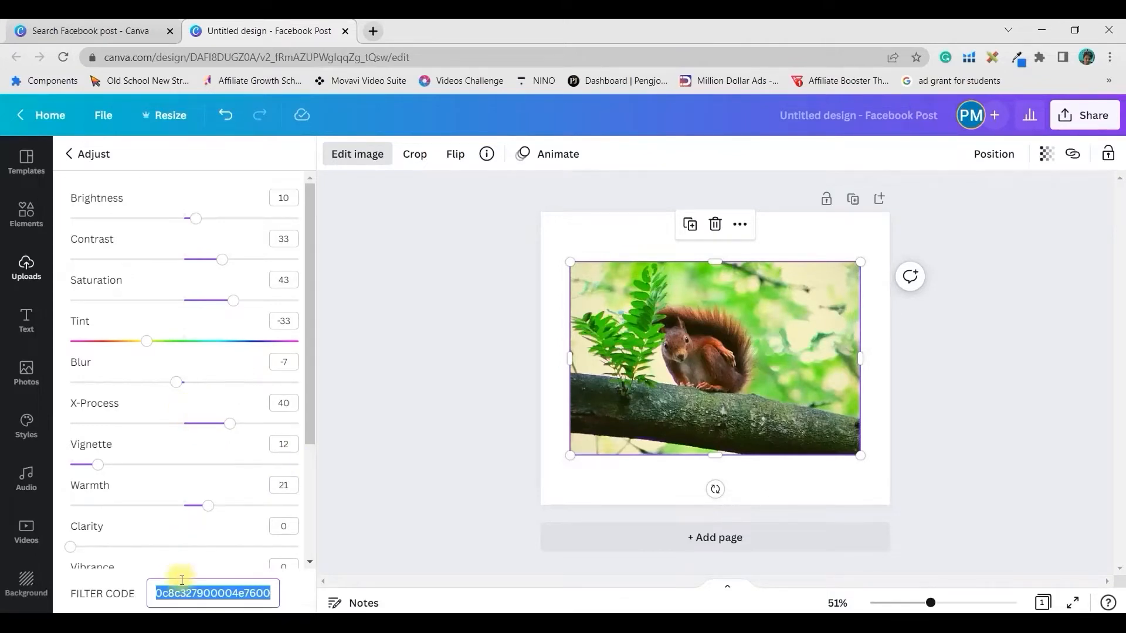
right_click(710, 329)
left_click(779, 548)
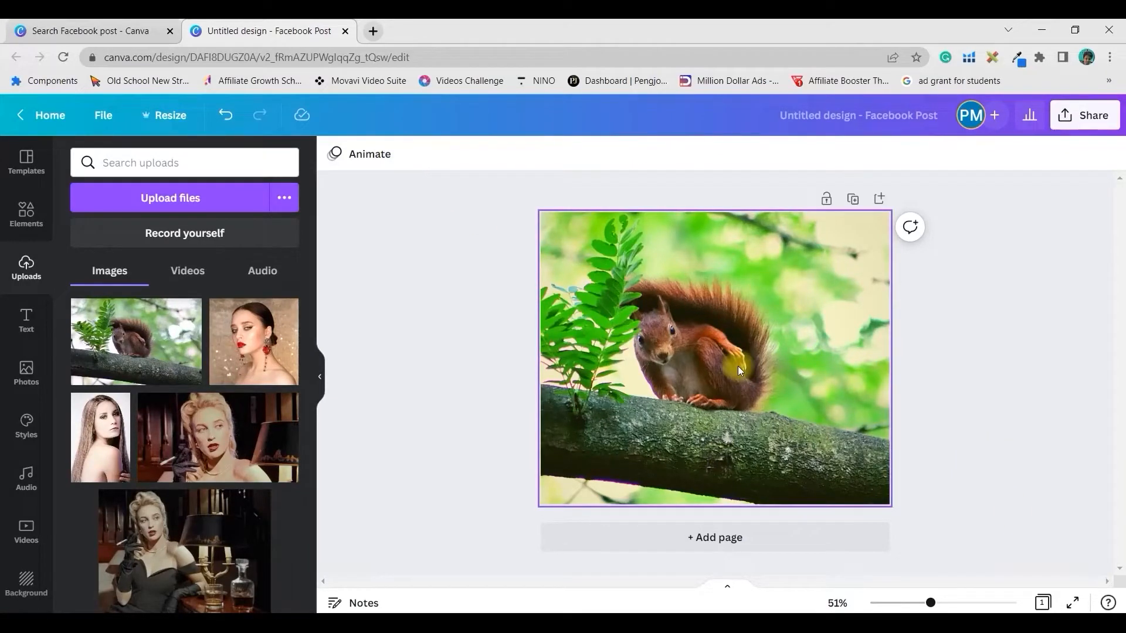
Add a second page with the uploaded portrait of the woman with red earrings, and duplicate that page.
left_click(872, 469)
left_click(687, 538)
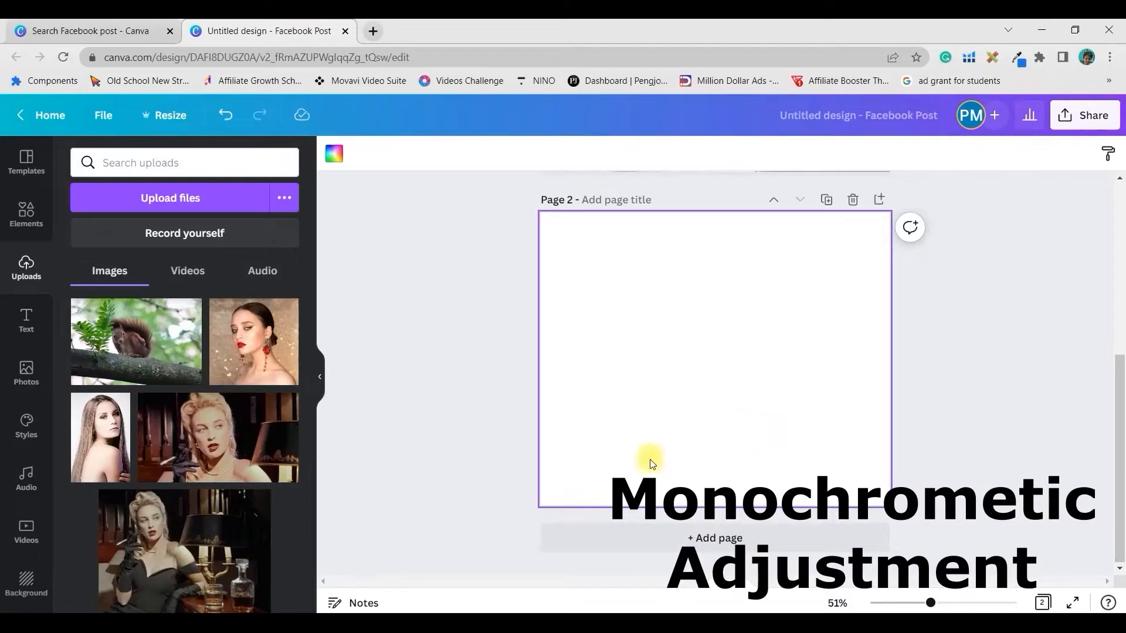
left_click(283, 354)
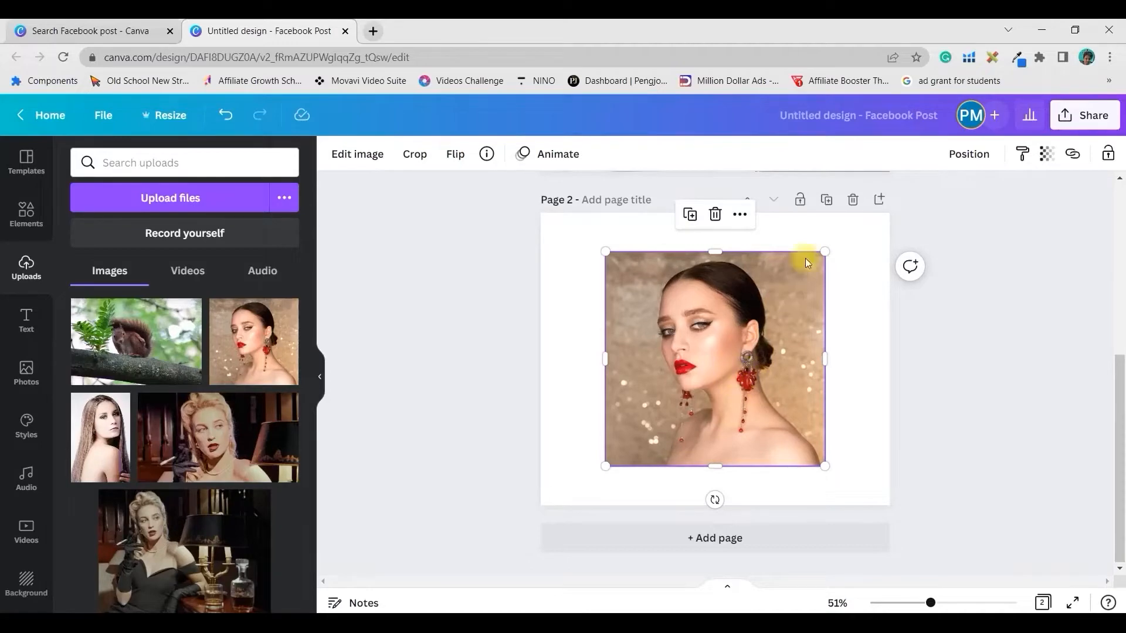
left_click(826, 199)
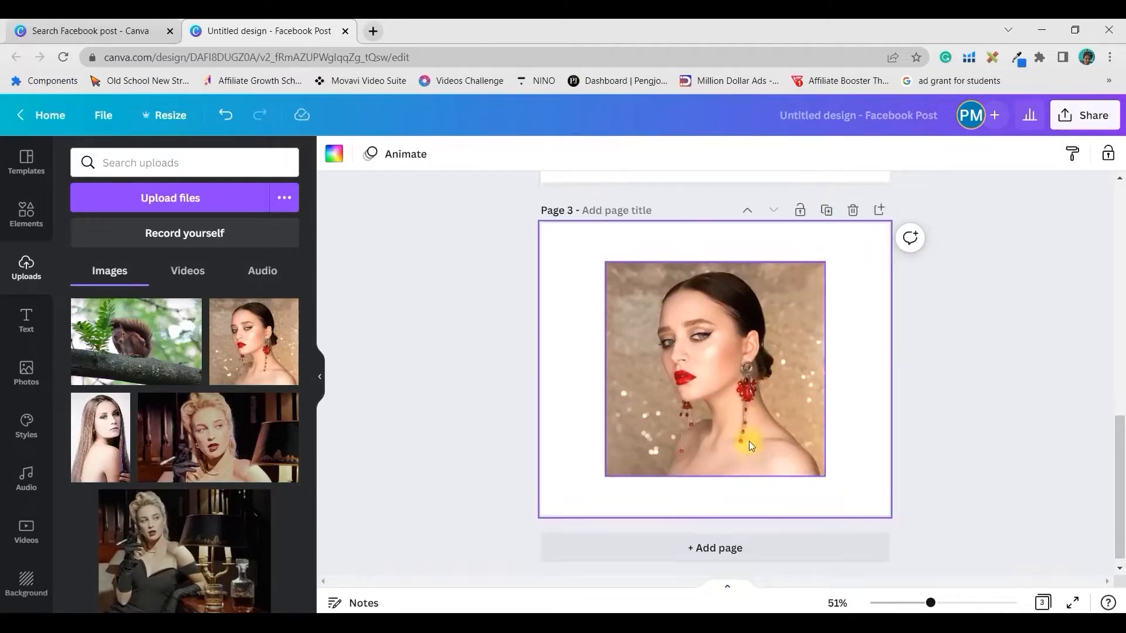
Open the full Adjust settings of the portrait on page 2 and set its brightness to -20.
scroll(748, 441, "up", 8)
left_click(718, 411)
scroll(924, 438, "down", 4)
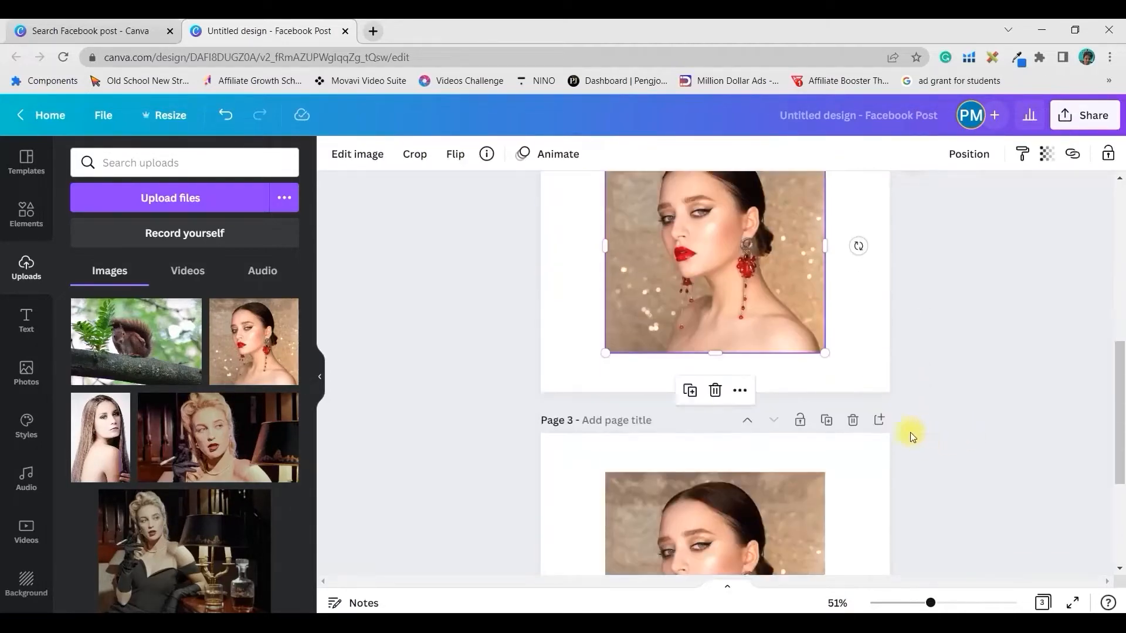
scroll(785, 324, "up", 3)
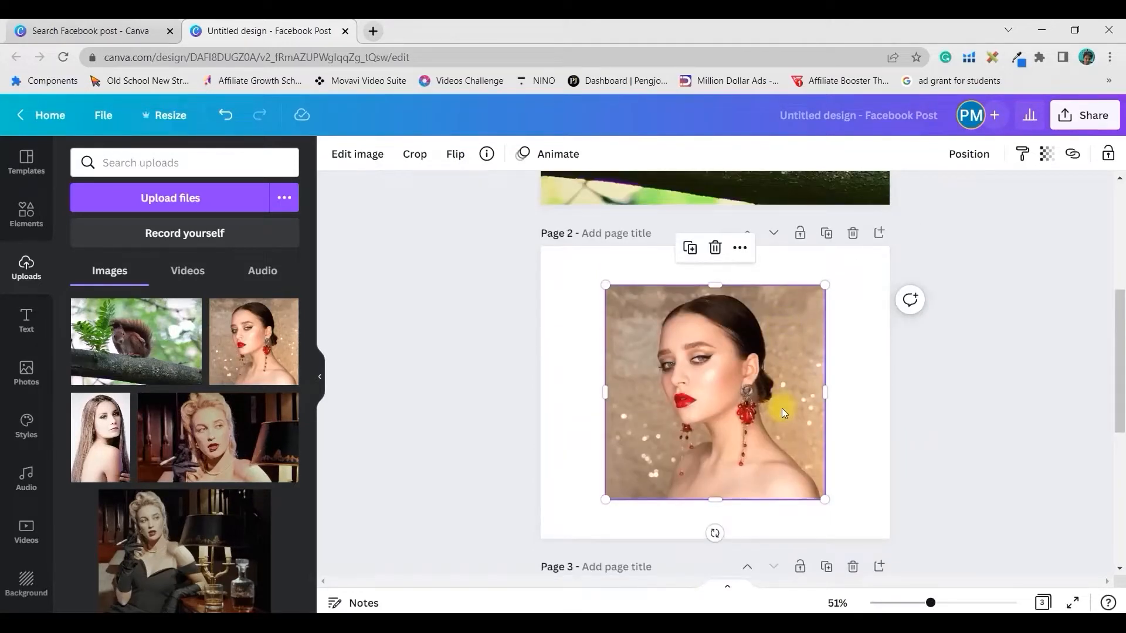
left_click(370, 155)
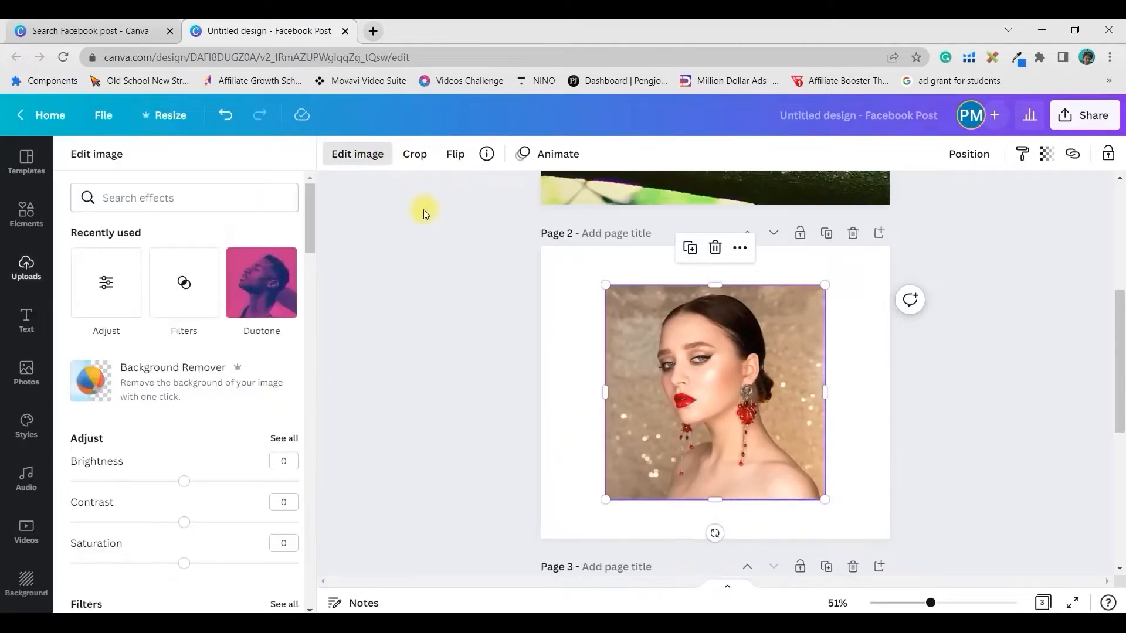
left_click(276, 438)
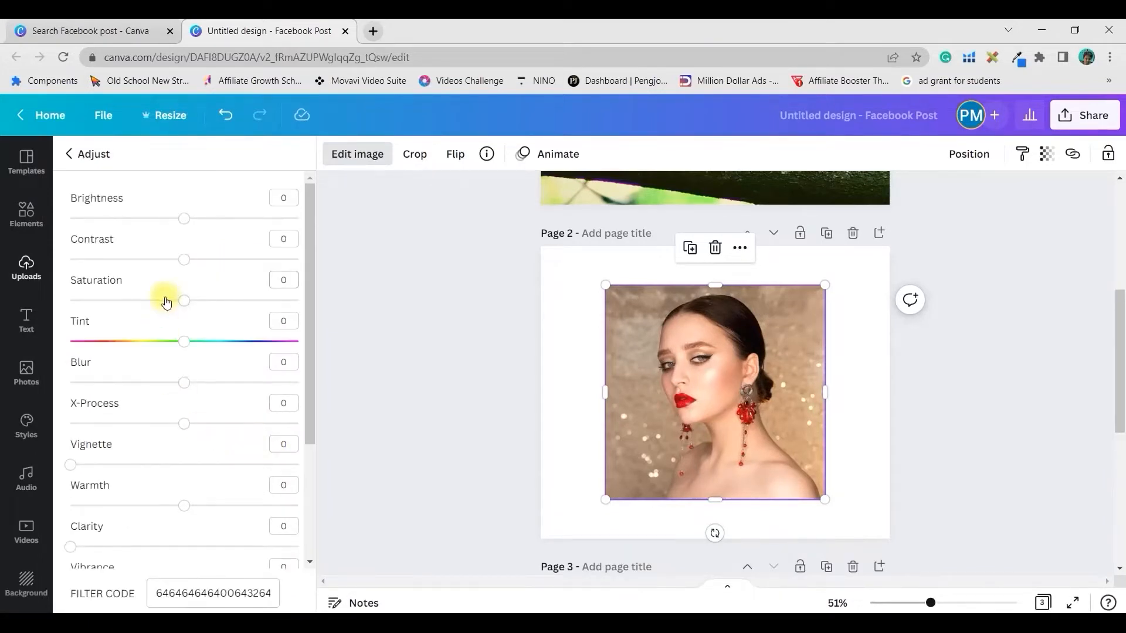
mouse_move(184, 219)
left_mouse_down()
mouse_move(151, 228)
mouse_move(162, 219)
left_mouse_up()
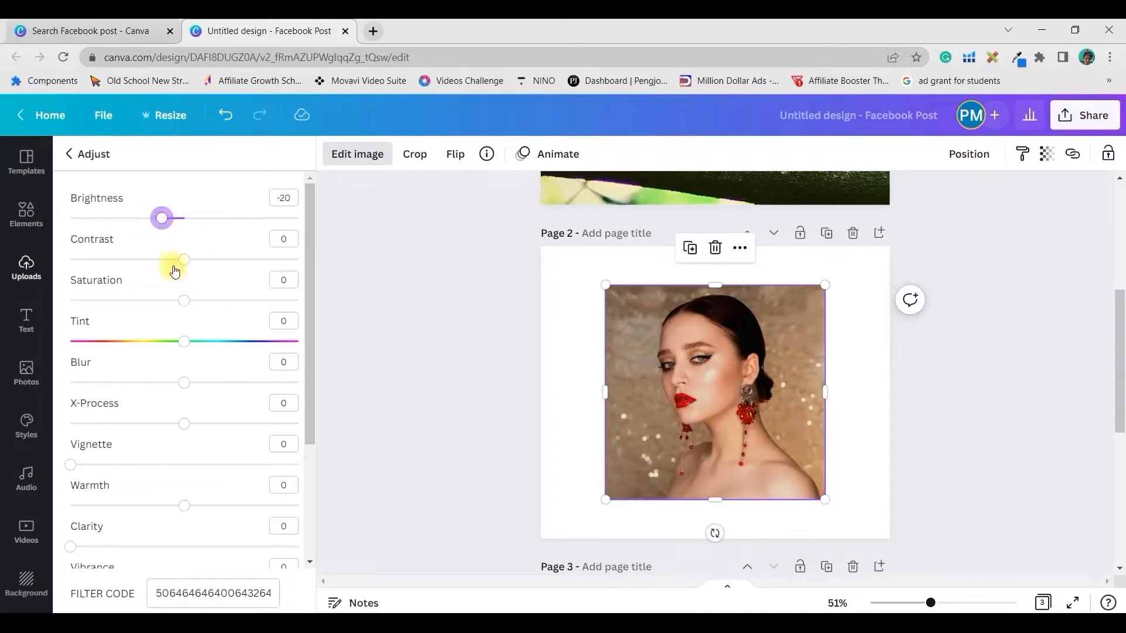
Try a saturation of -100 on the page 2 portrait and undo the saturation change.
left_click(291, 279)
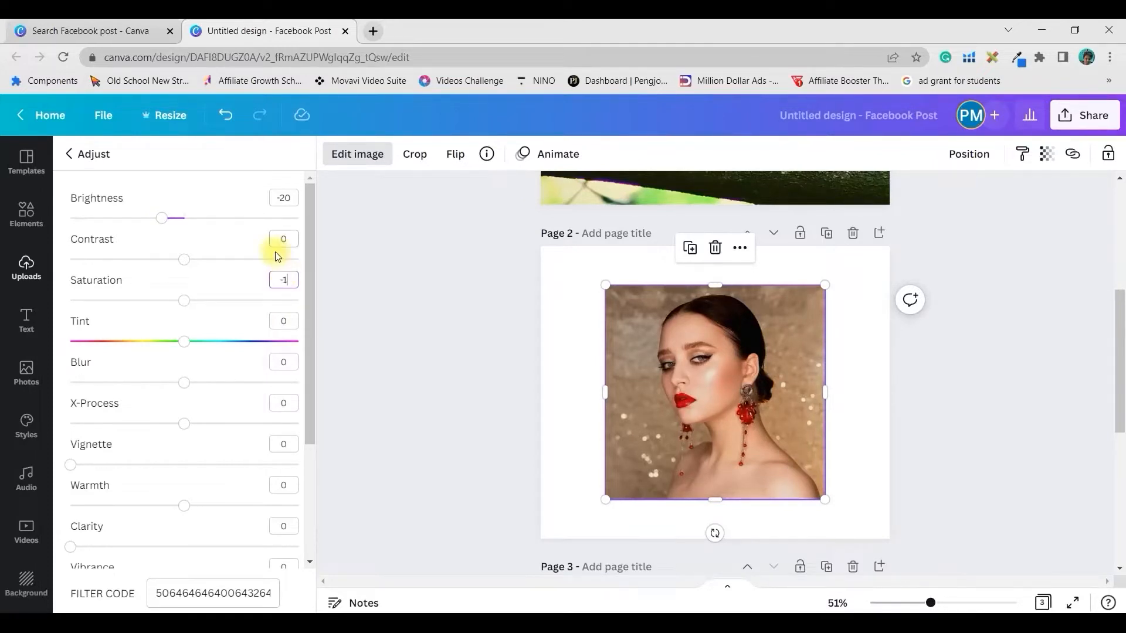
type("-100")
key("Return")
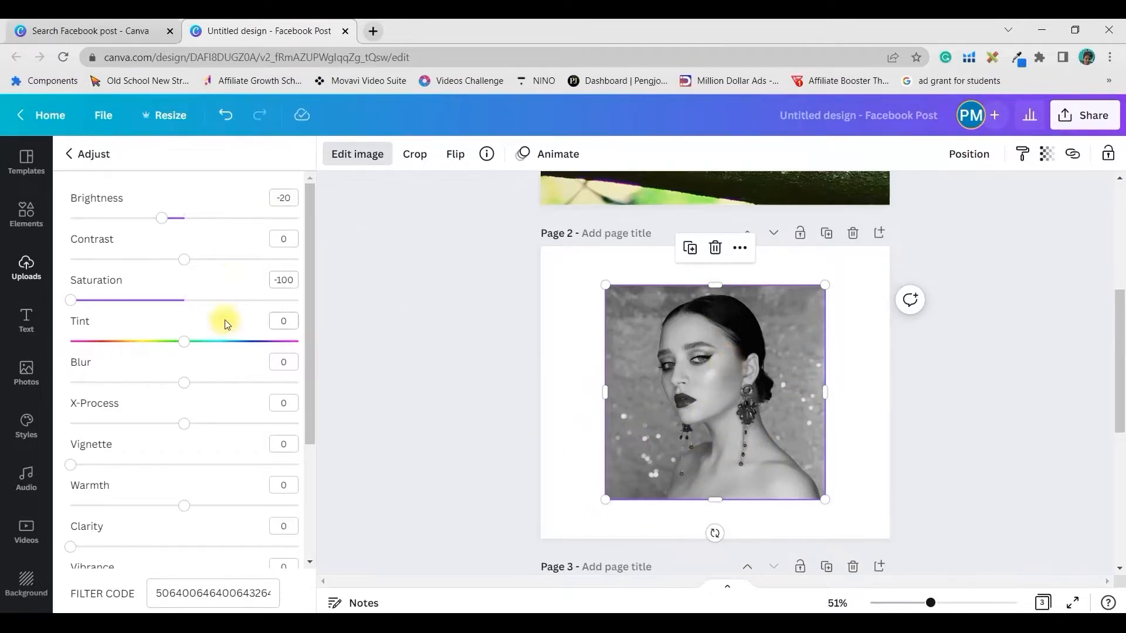
left_click(100, 158)
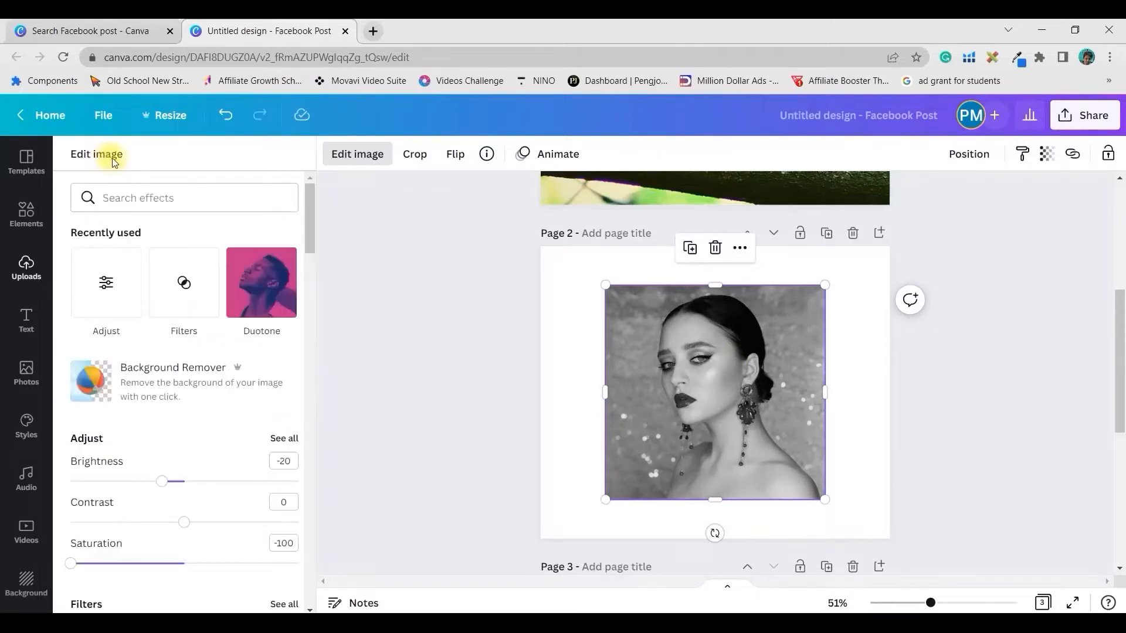
left_click(225, 115)
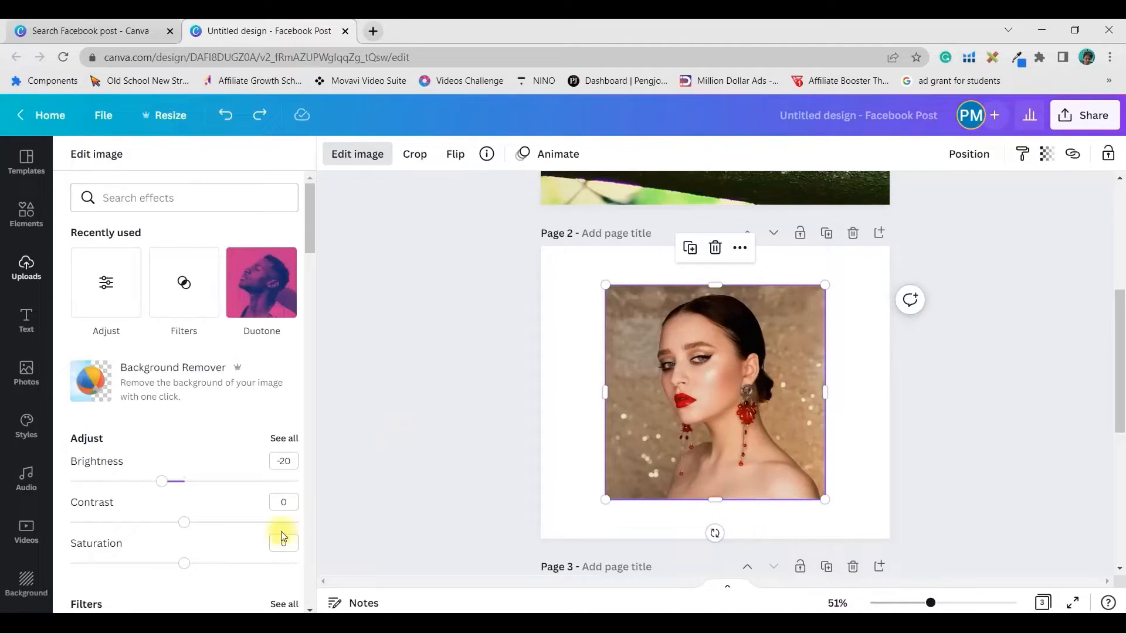
Apply the Street filter to the portrait on page 2.
left_click(177, 279)
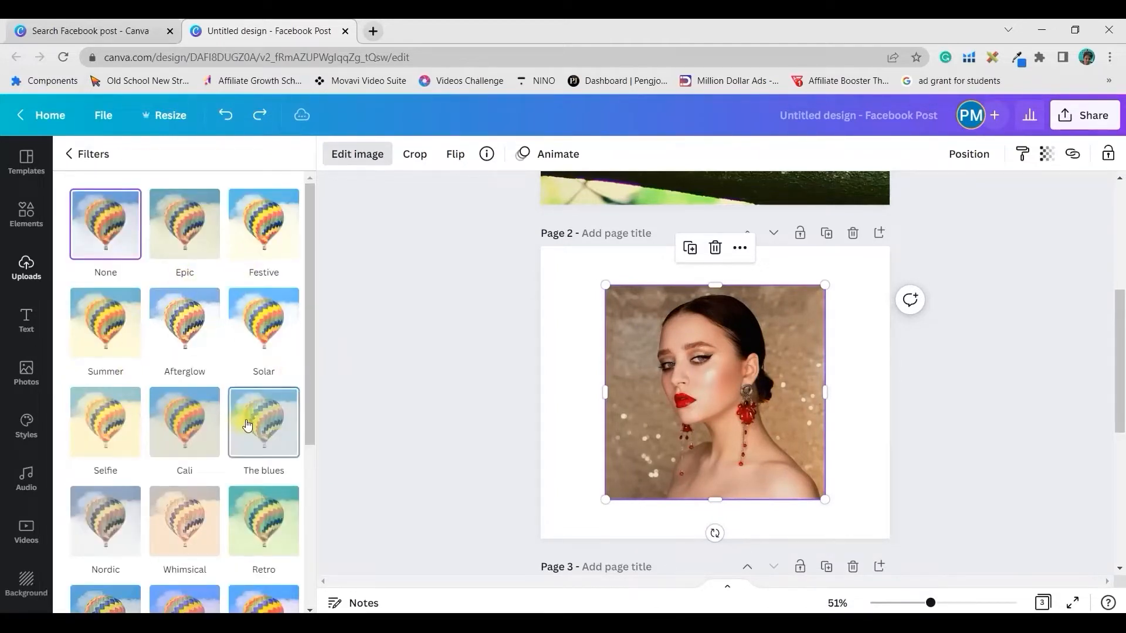
scroll(246, 428, "down", 3)
scroll(199, 432, "down", 3)
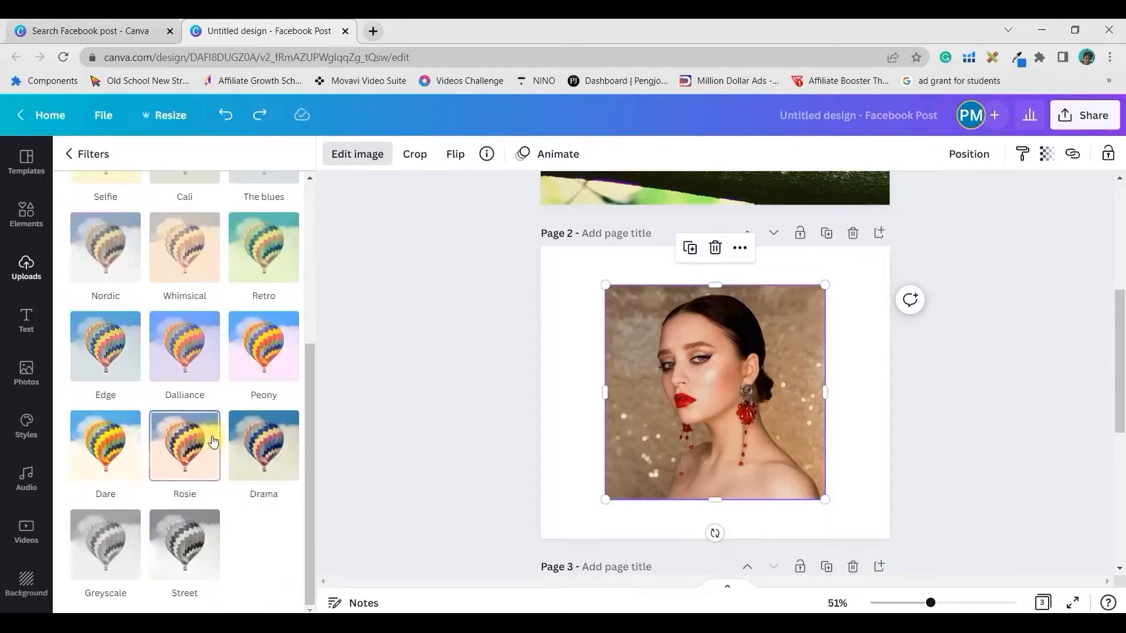
left_click(184, 545)
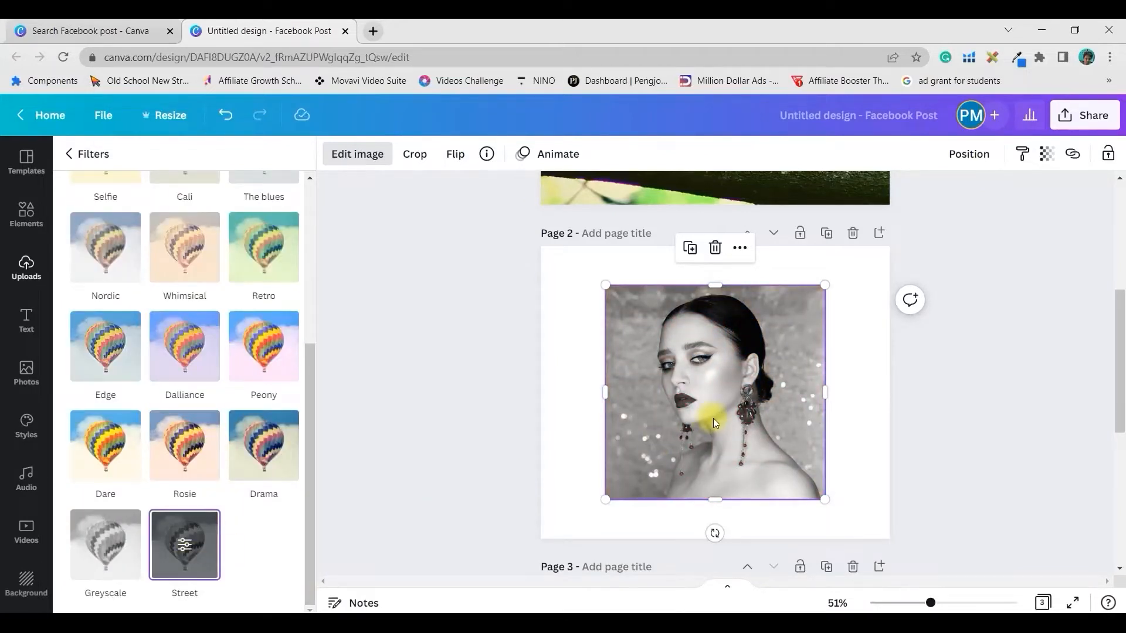
scroll(428, 346, "up", 1)
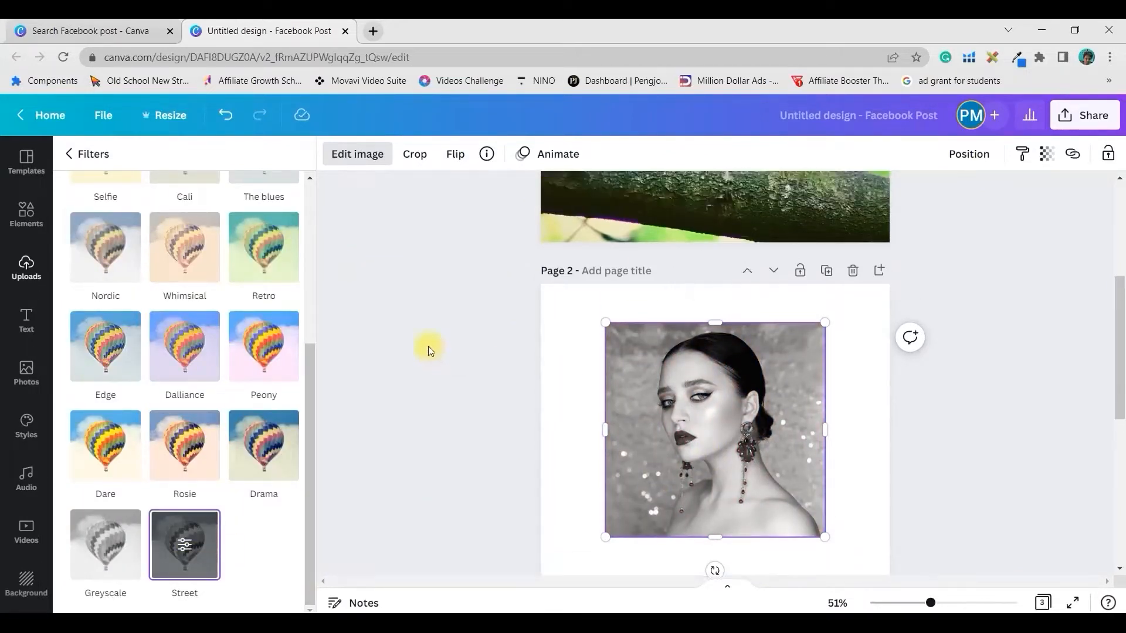
scroll(712, 461, "down", 5)
scroll(713, 453, "up", 3)
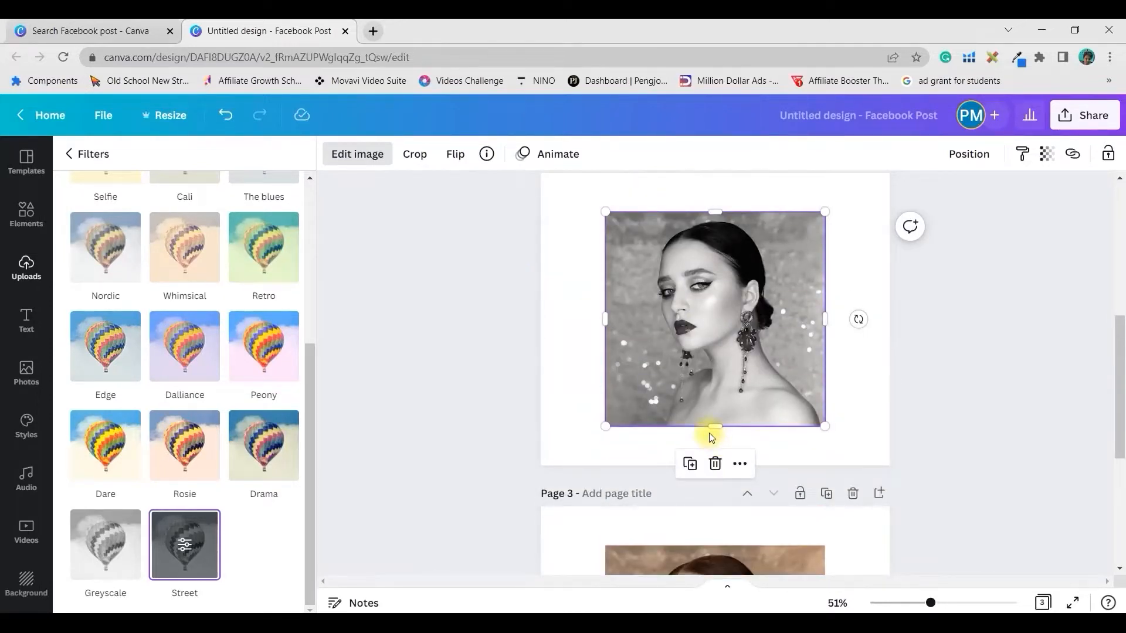
Set the black-and-white portrait as the page 2 background and shift it slightly down within the frame.
right_click(770, 322)
left_click(851, 548)
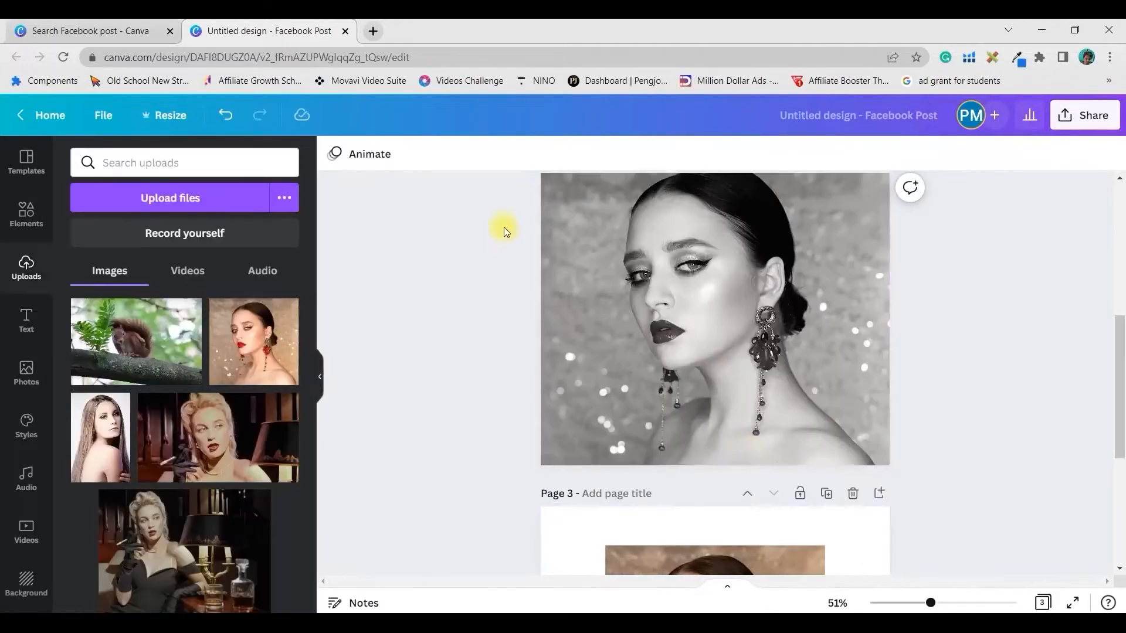
scroll(718, 425, "up", 3)
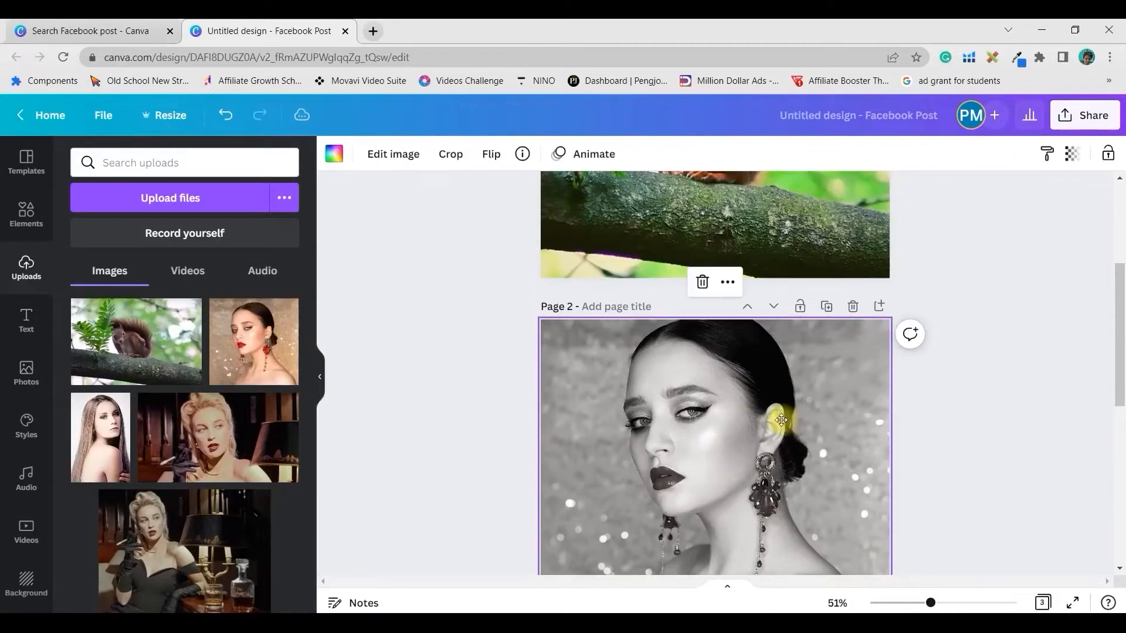
double_click(782, 420)
left_click_drag(782, 420, 779, 438)
left_click(1009, 397)
scroll(1009, 396, "down", 3)
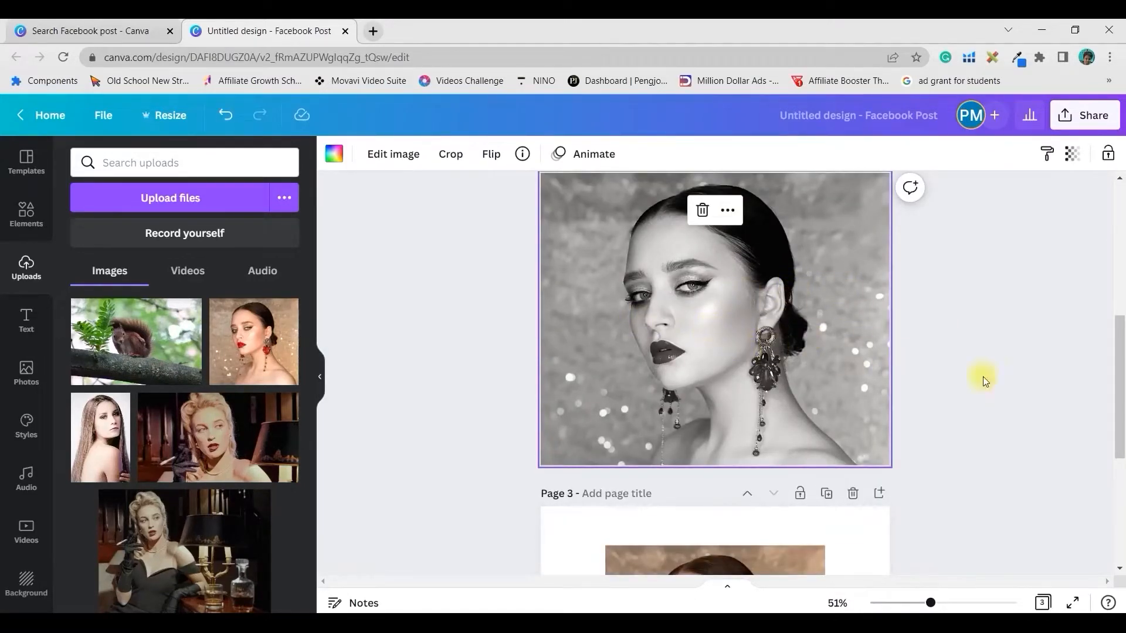
Compare the monochrome portrait on page 2 with the full-colour portrait on page 3.
scroll(1077, 380, "down", 2)
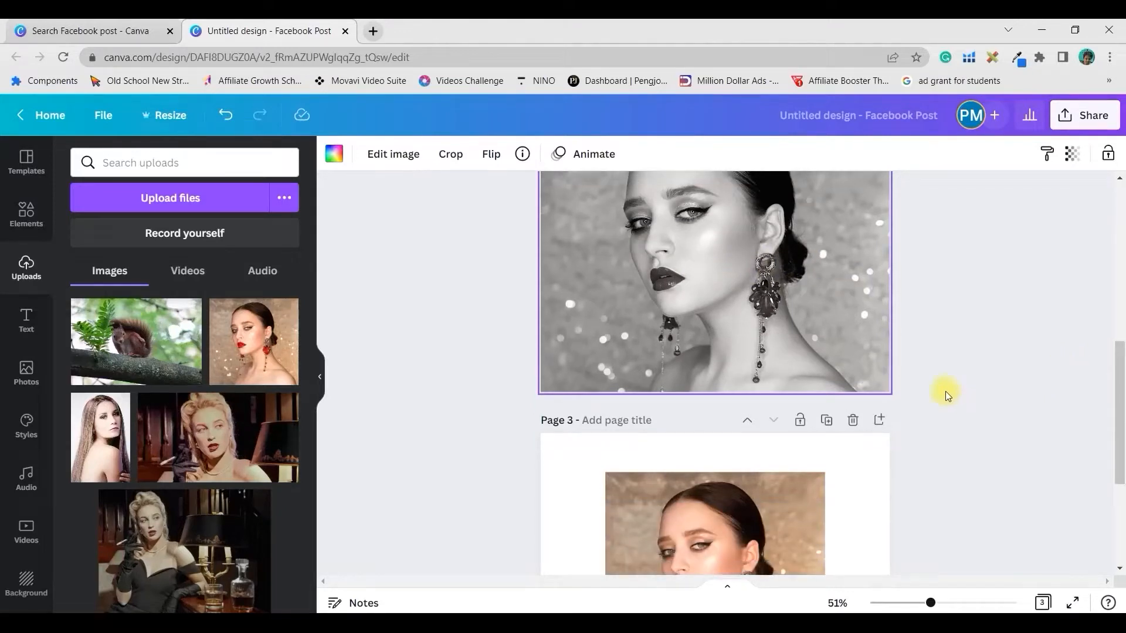
scroll(945, 392, "up", 3)
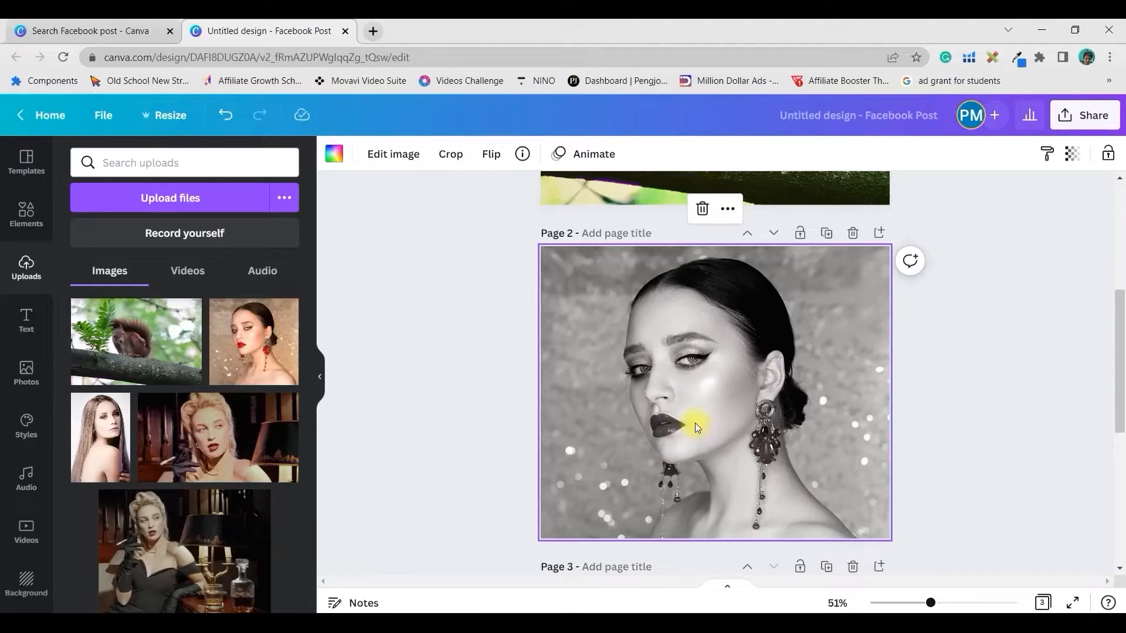
scroll(961, 371, "down", 4)
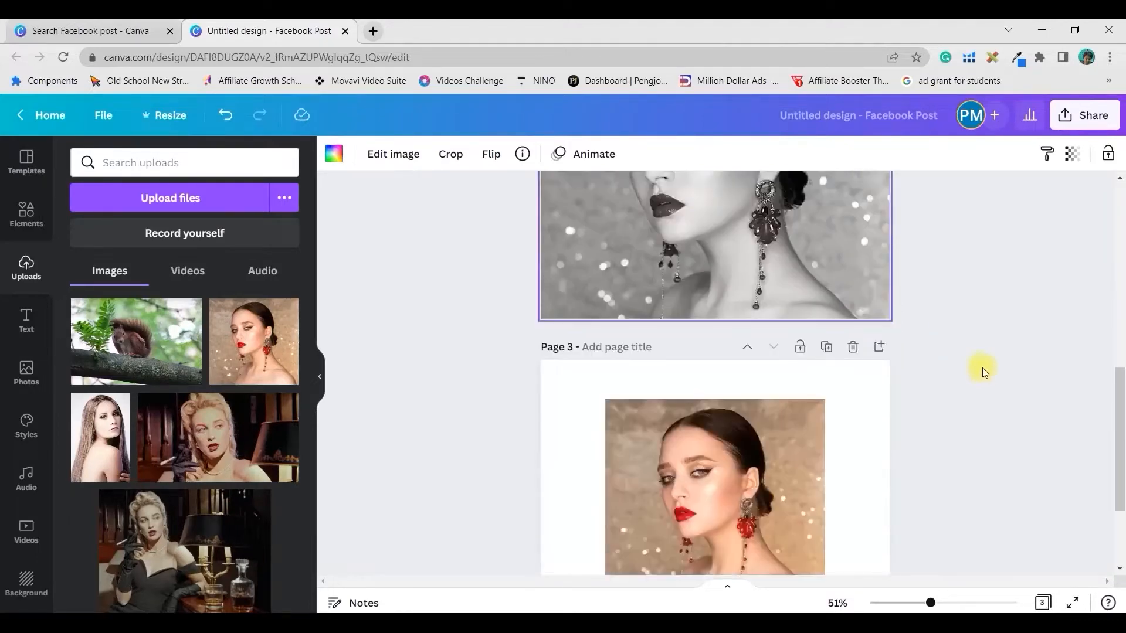
left_click(865, 398)
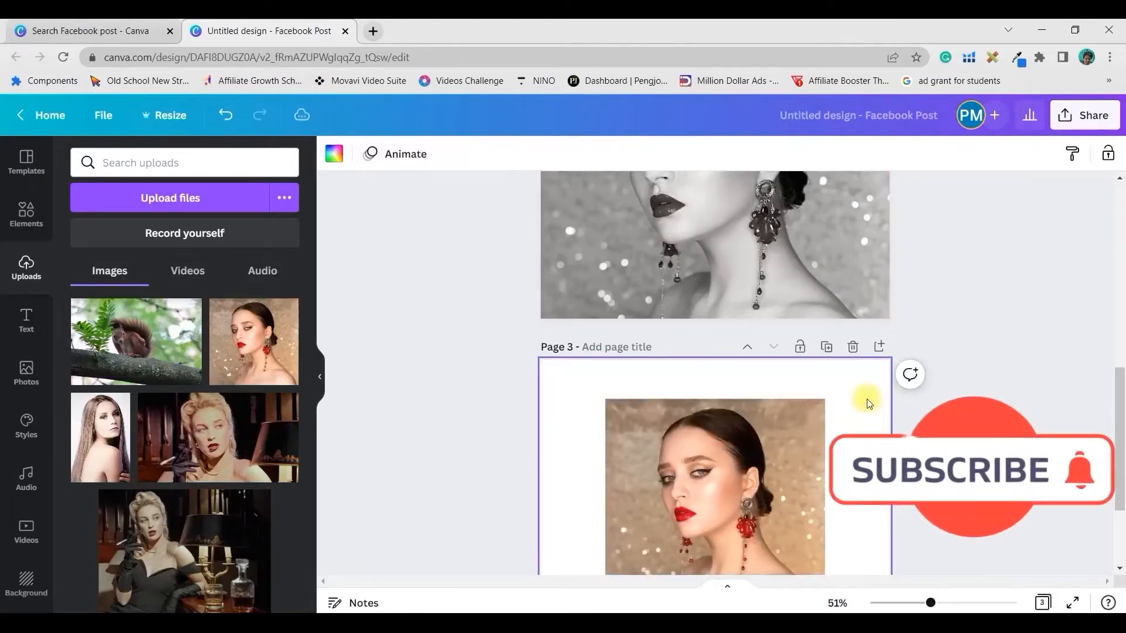
scroll(1027, 359, "down", 3)
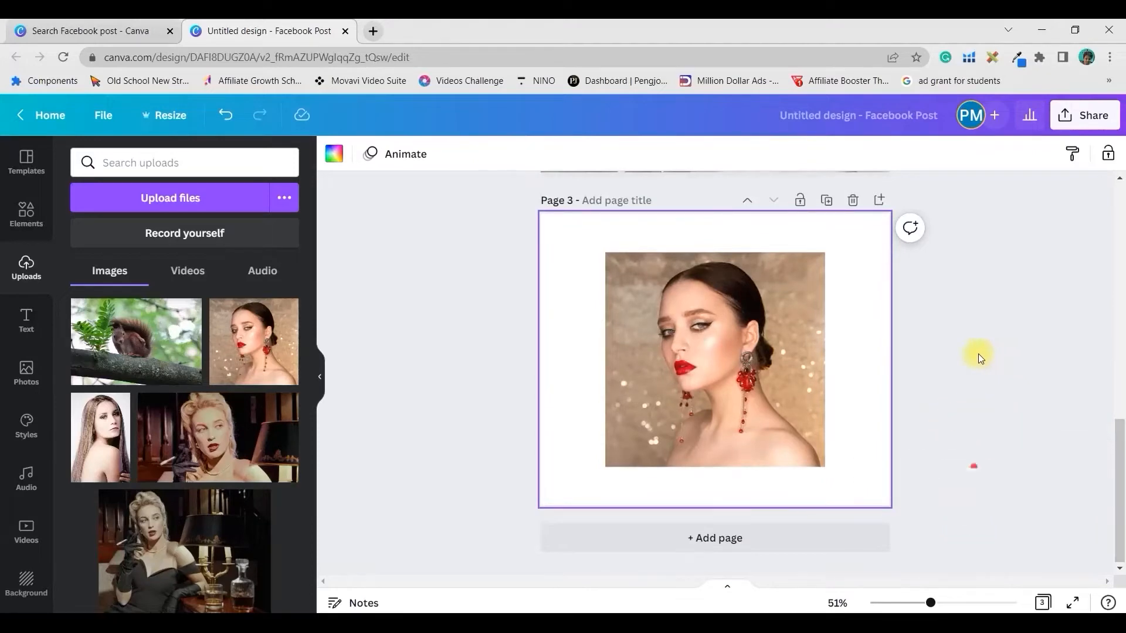
left_click(801, 306)
scroll(801, 282, "up", 4)
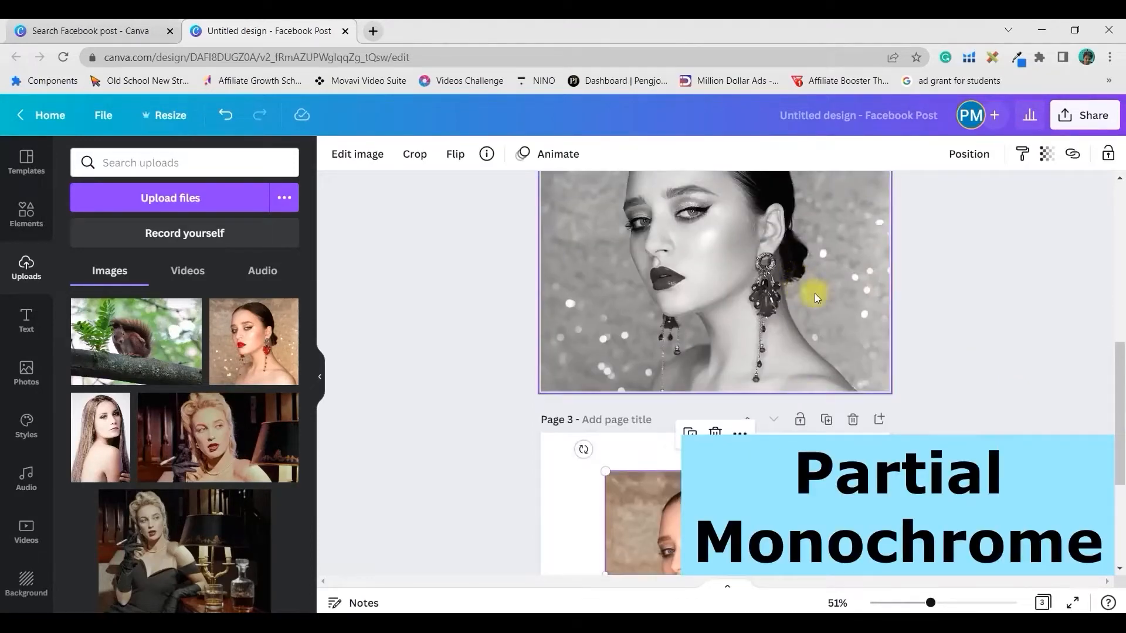
scroll(824, 276, "down", 4)
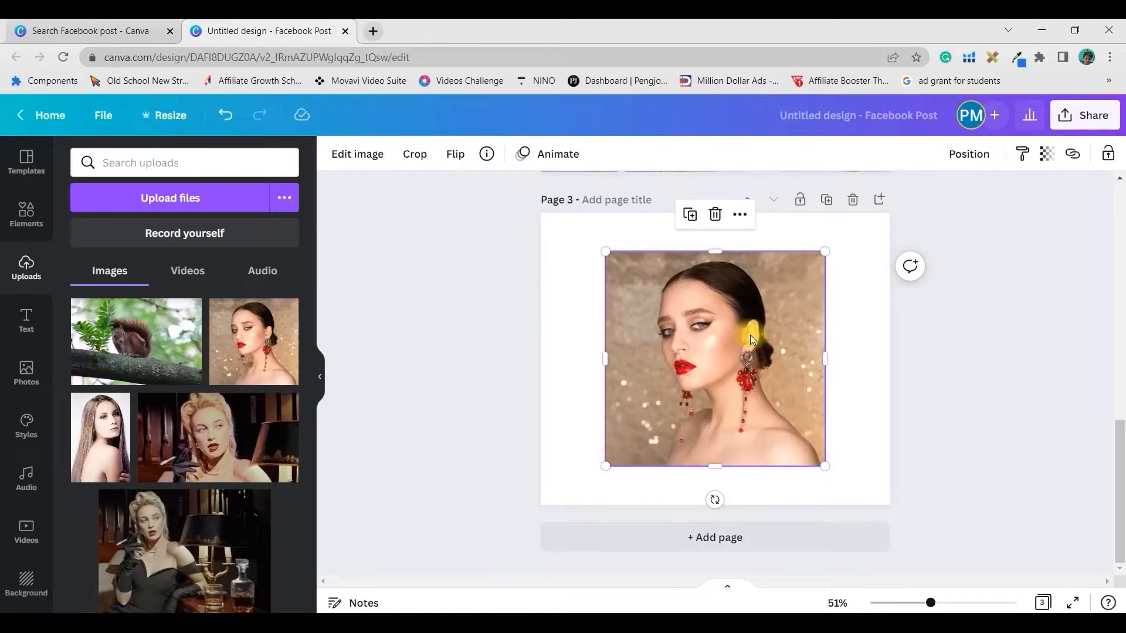
Duplicate page 3 and move the portrait on the original page 3 toward the page's upper left corner.
scroll(844, 282, "up", 1)
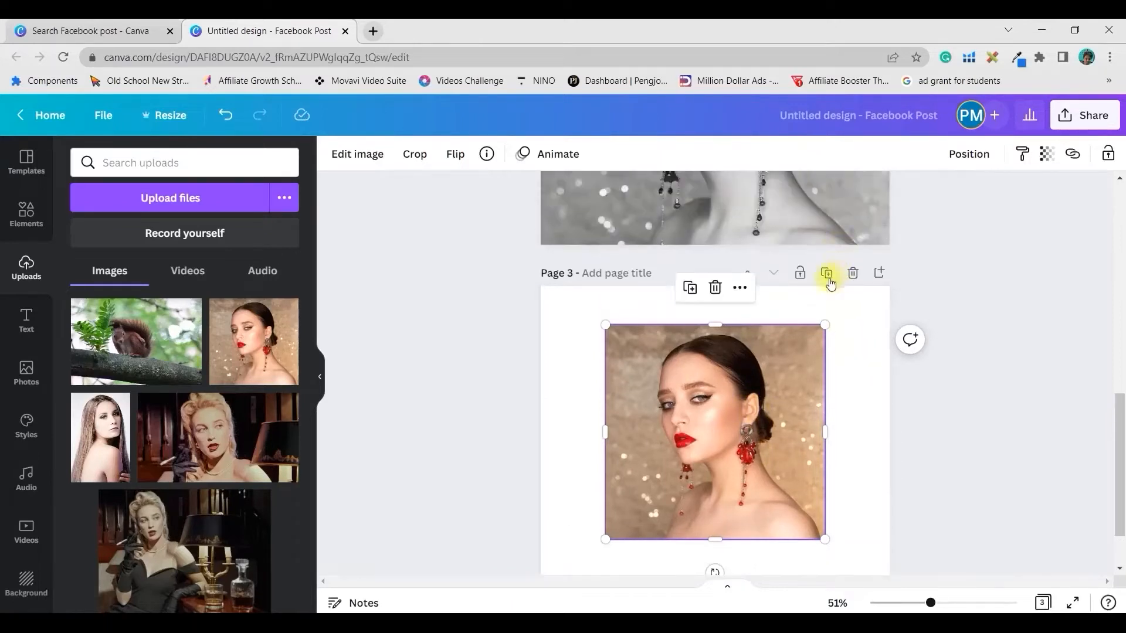
left_click(826, 271)
scroll(733, 288, "up", 3)
left_click(744, 321)
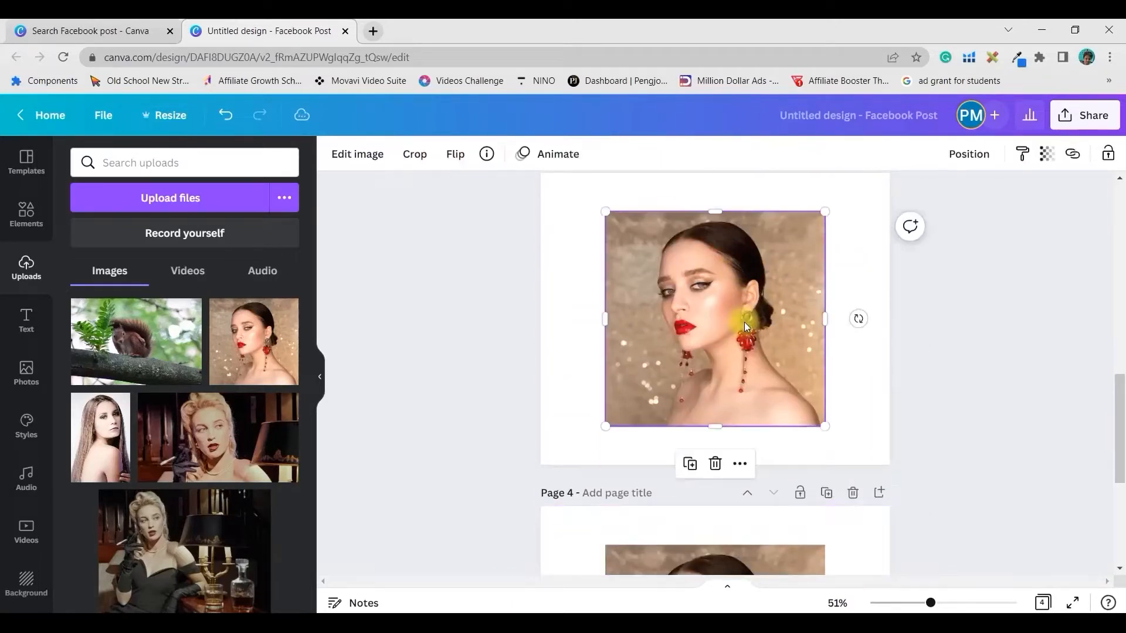
left_click_drag(725, 316, 692, 308)
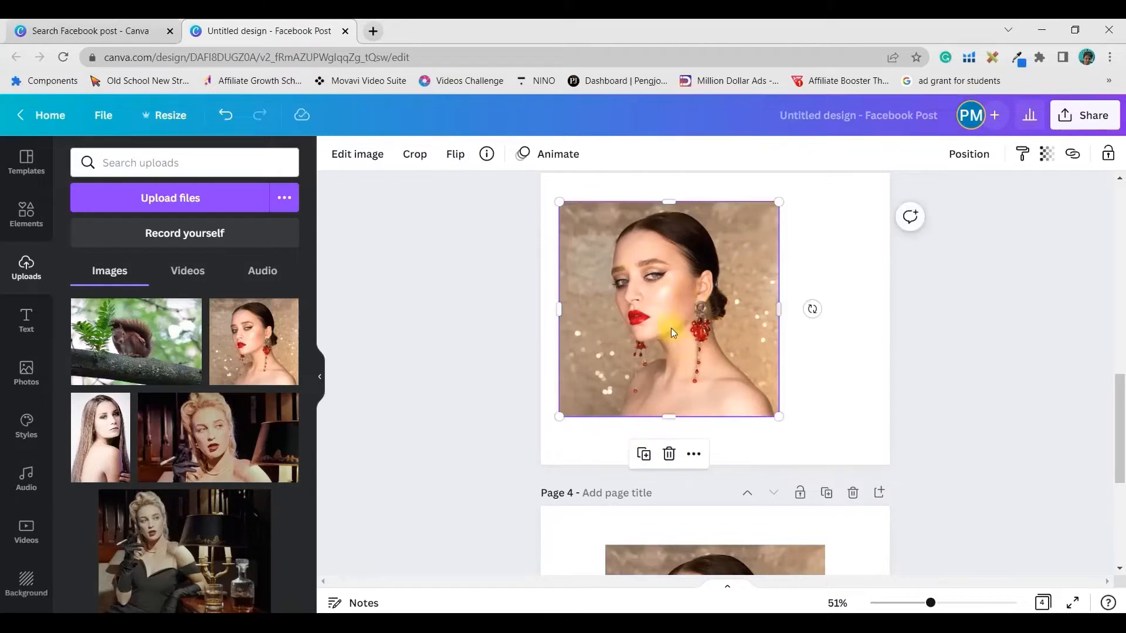
Duplicate the portrait on page 3 and place the copy over its right side, level with the original.
right_click(705, 261)
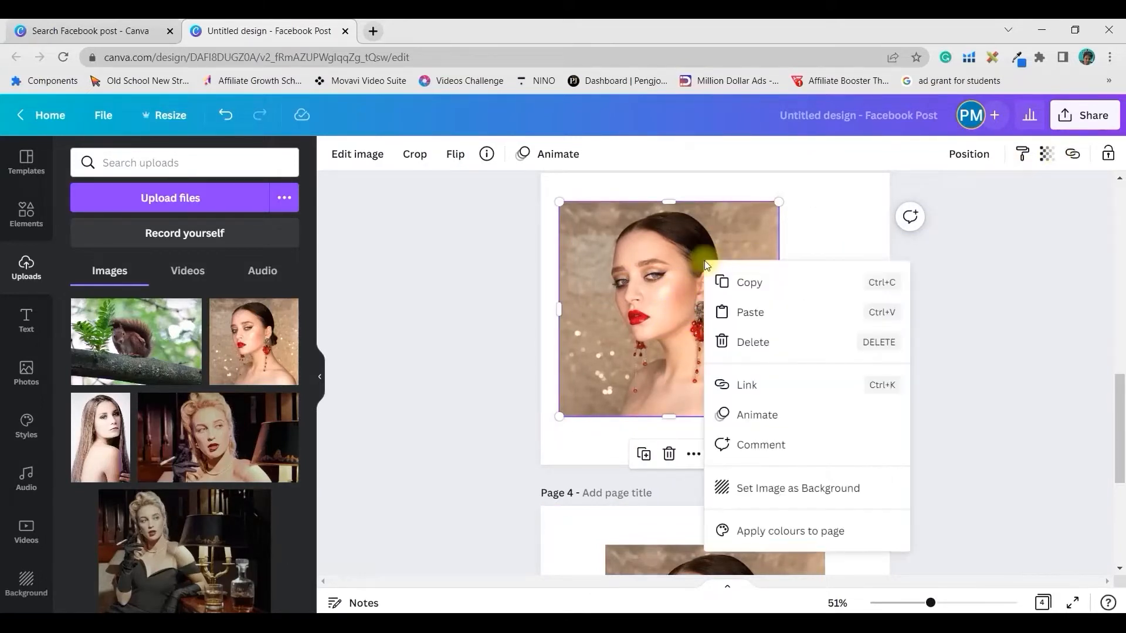
left_click(643, 309)
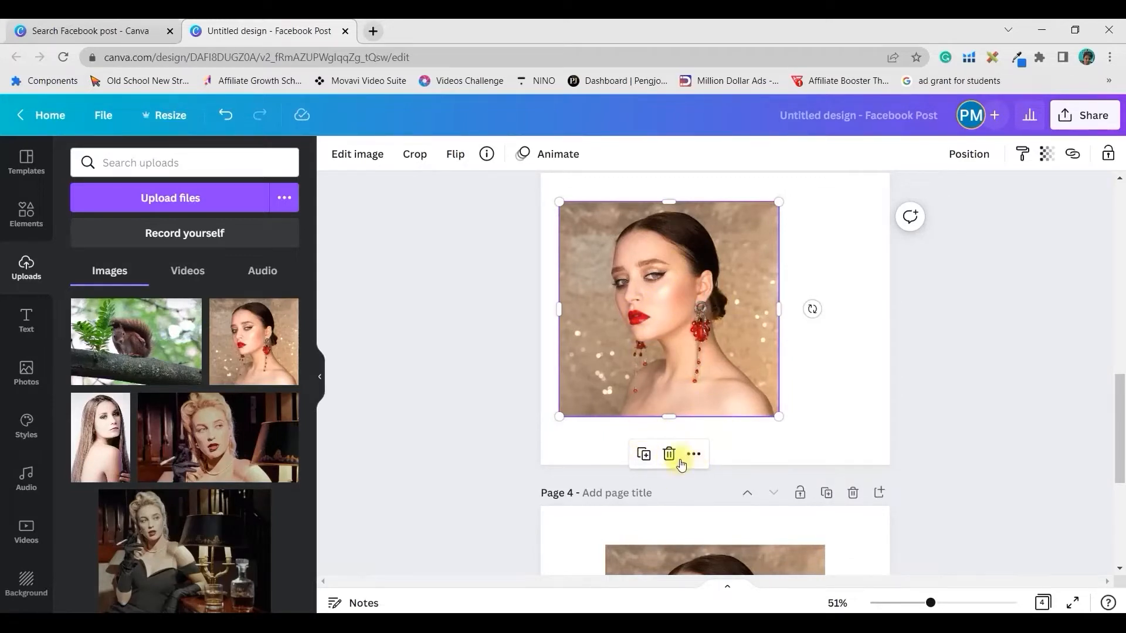
left_click(644, 457)
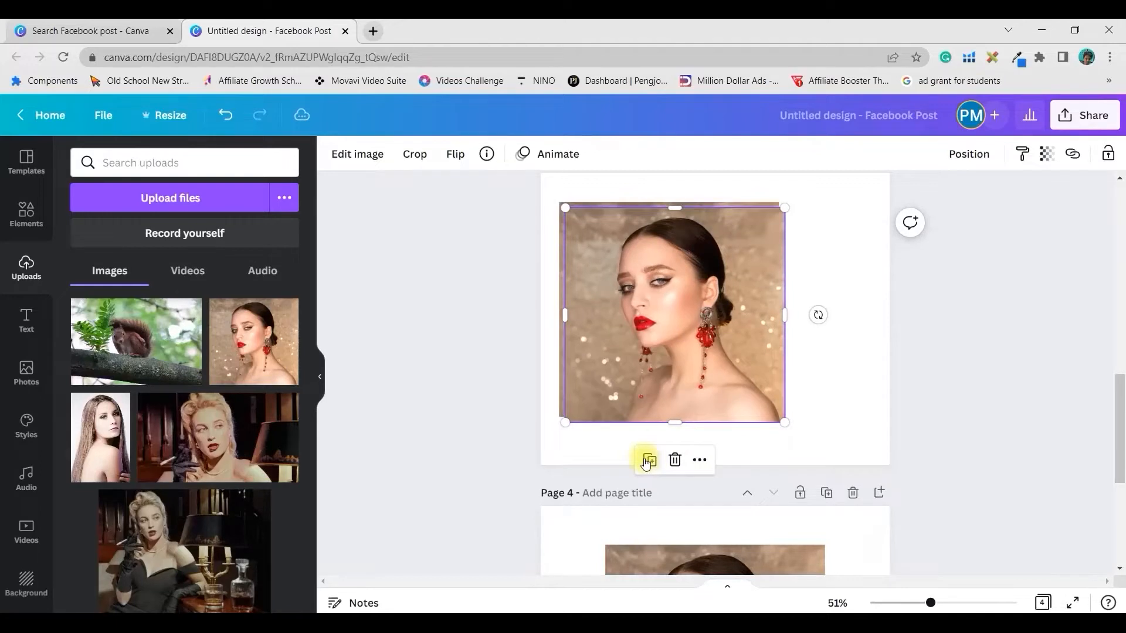
left_click_drag(682, 352, 813, 347)
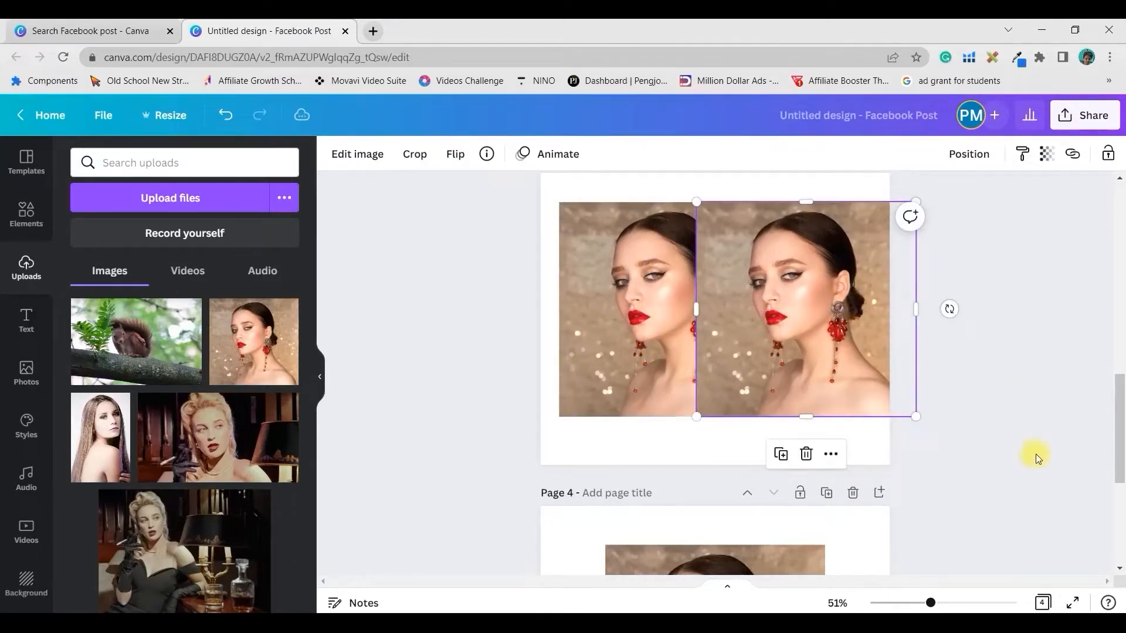
Add a blank page at the end of the design and move the portrait page 4 below it.
scroll(799, 544, "down", 5)
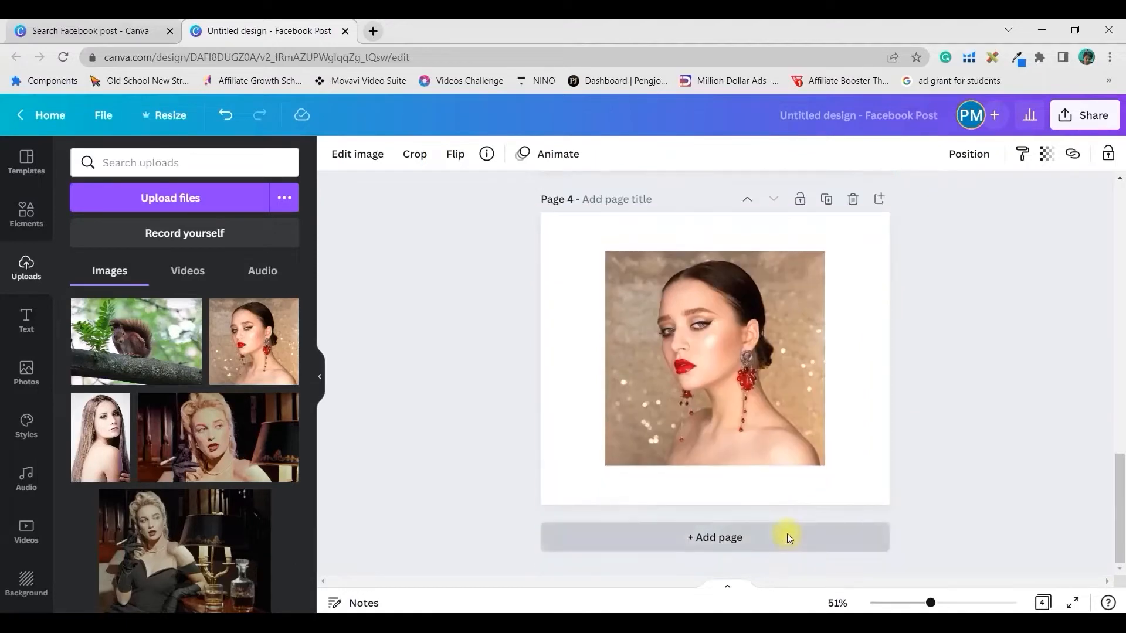
left_click(786, 535)
left_click(773, 201)
Move the overlapping portrait copy from page 3 onto the blank page 4 and centre it there.
scroll(814, 288, "up", 4)
left_click_drag(807, 277, 745, 590)
scroll(1108, 269, "down", 6)
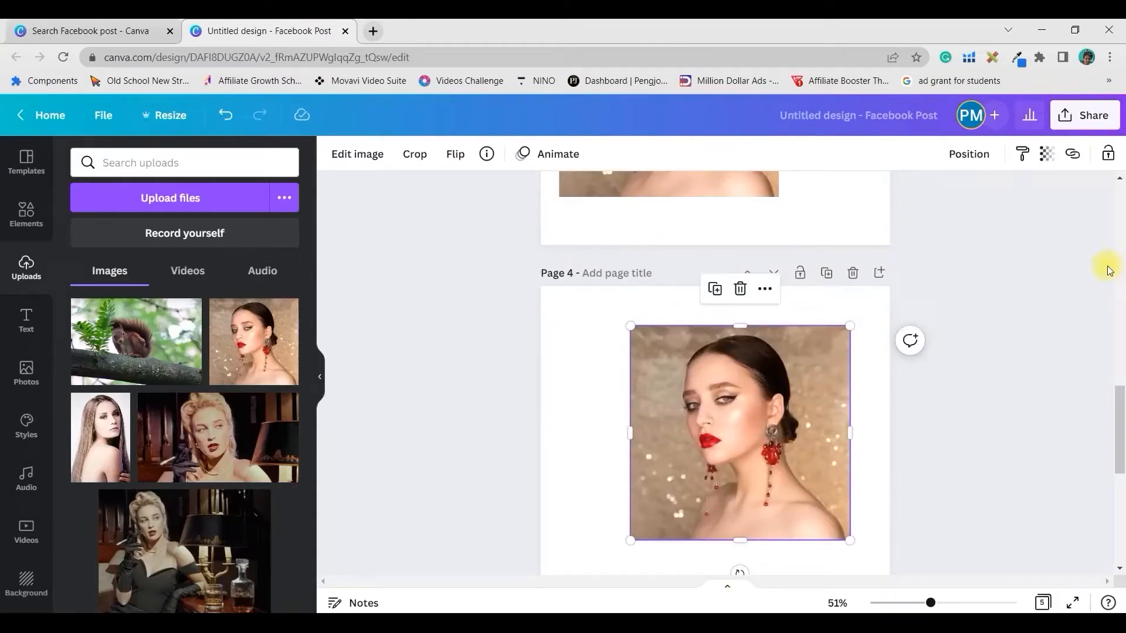
left_click_drag(788, 242, 762, 242)
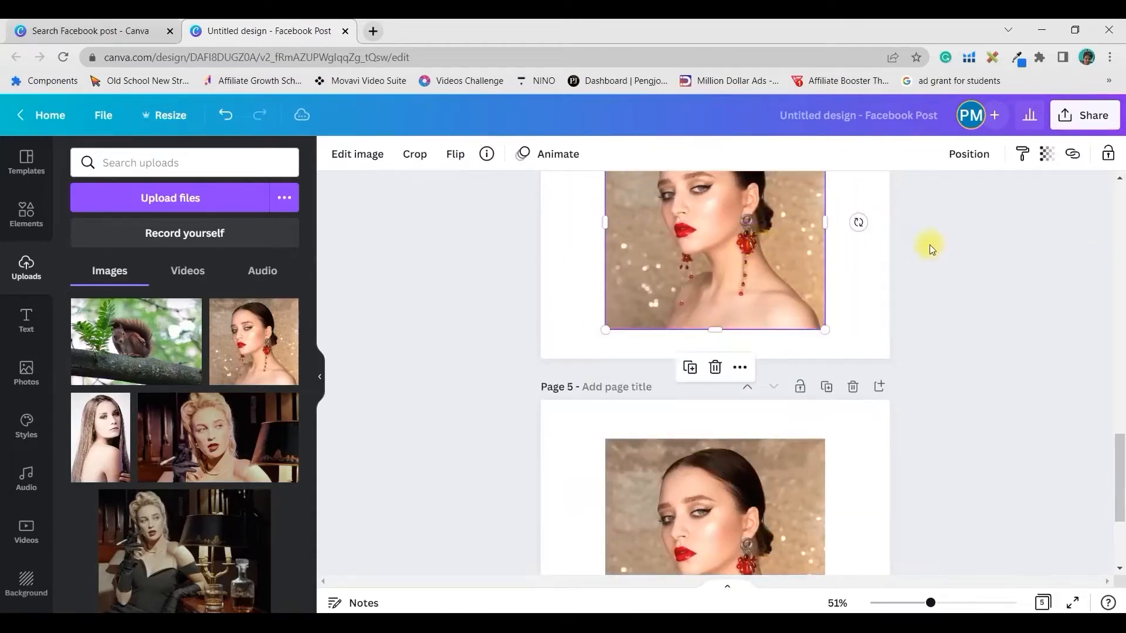
Apply the Background Remover to the portrait on page 4.
scroll(937, 242, "up", 5)
scroll(751, 305, "down", 4)
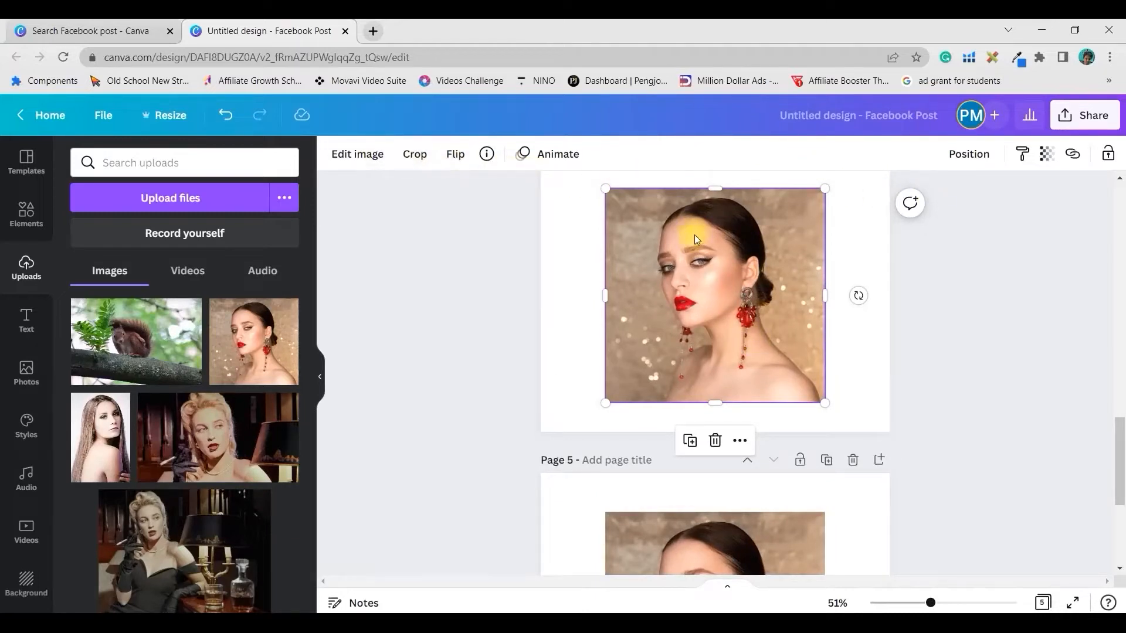
left_click(357, 154)
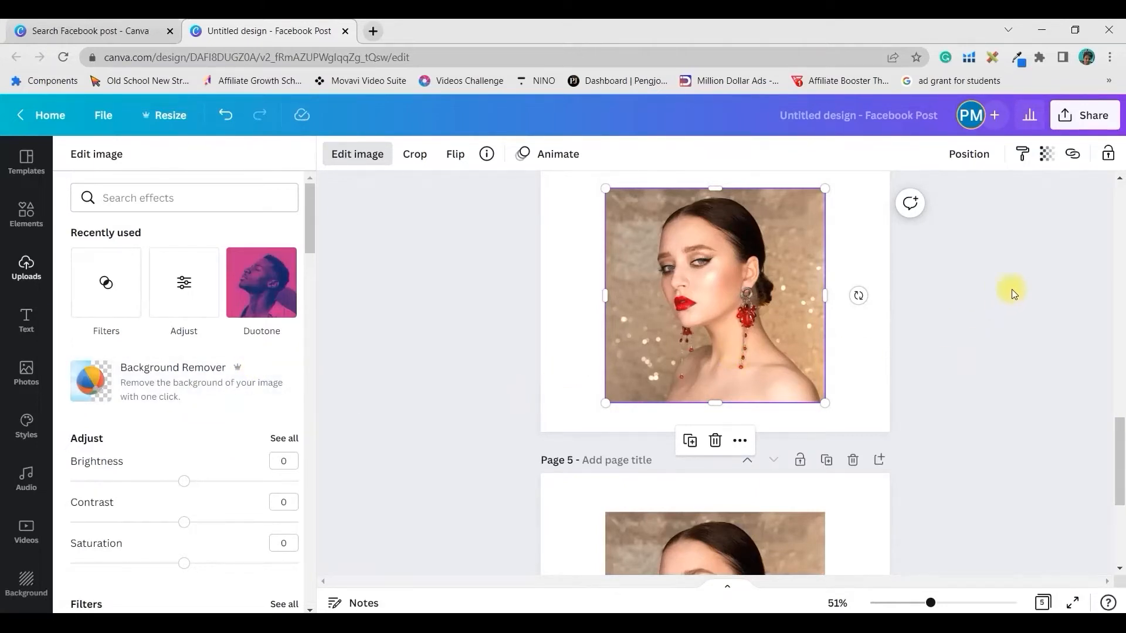
left_click(179, 380)
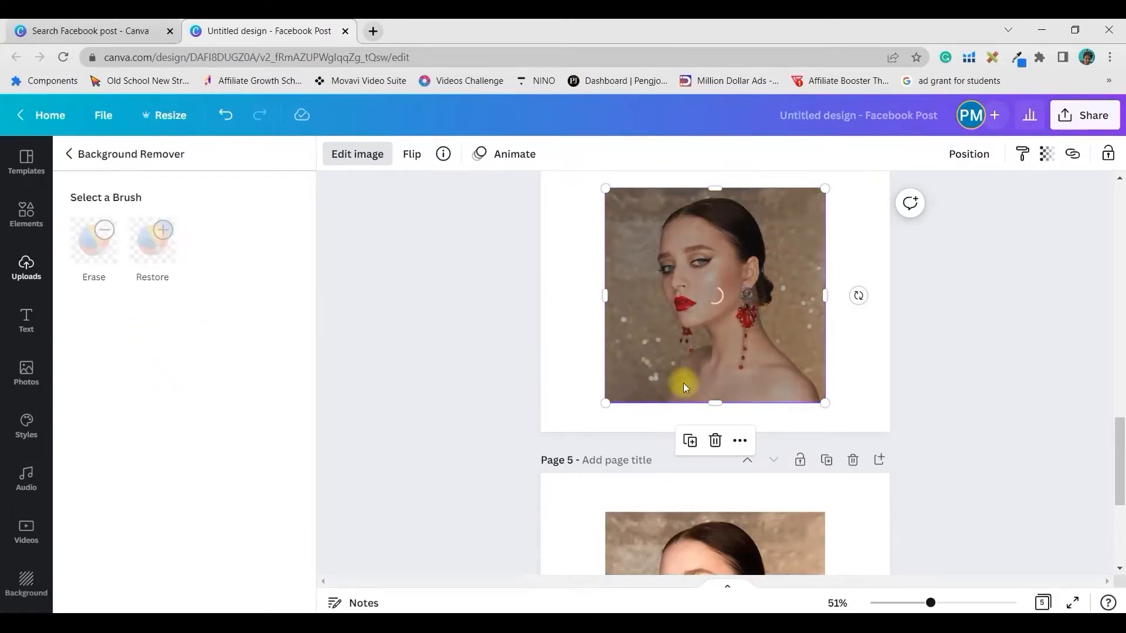
Search Google for "b g remove" in a new browser tab.
left_click(376, 31)
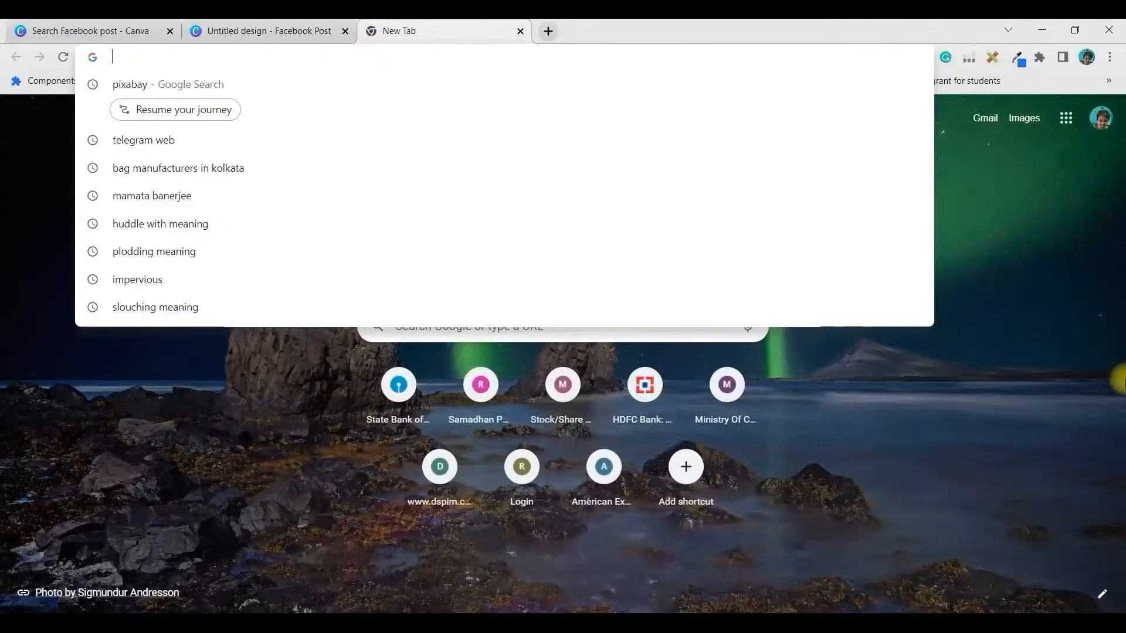
type("b")
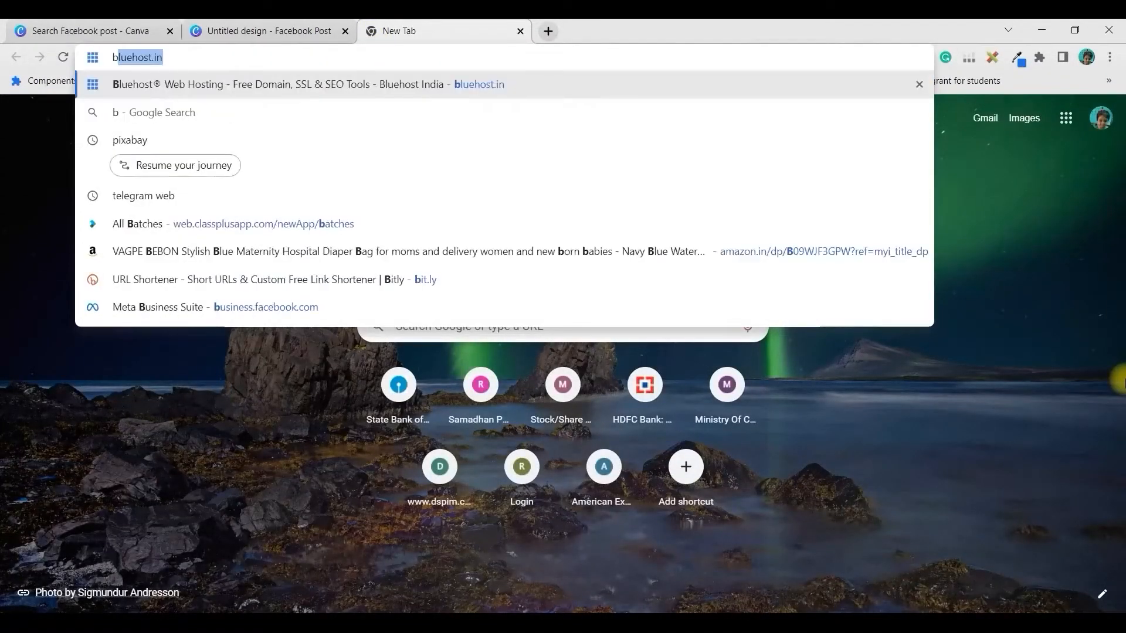
type(" g re")
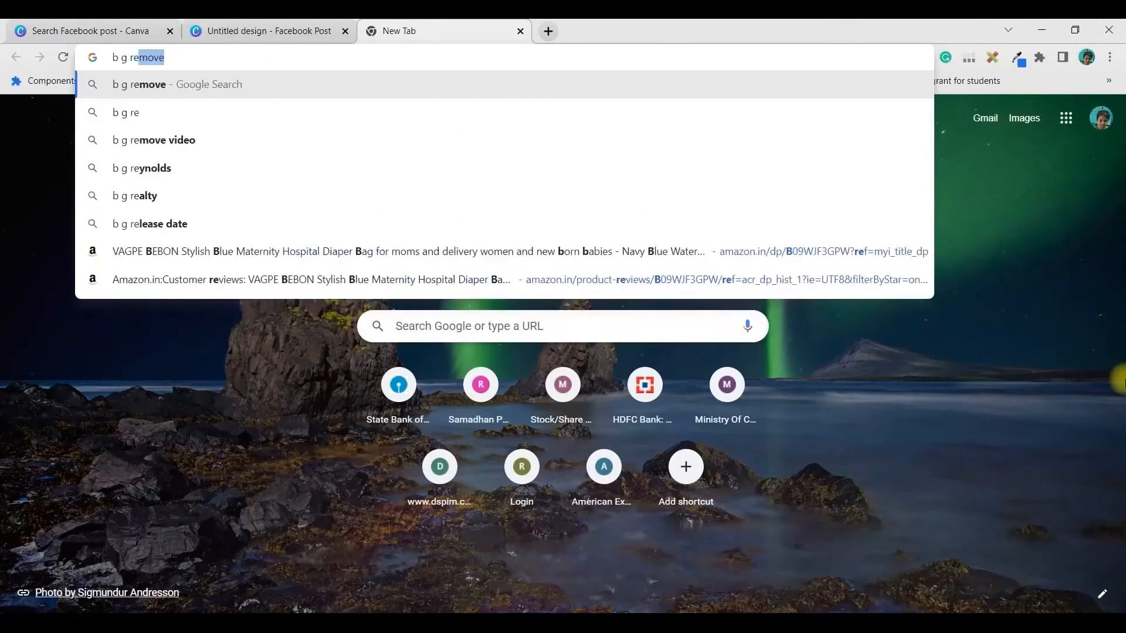
type("mover")
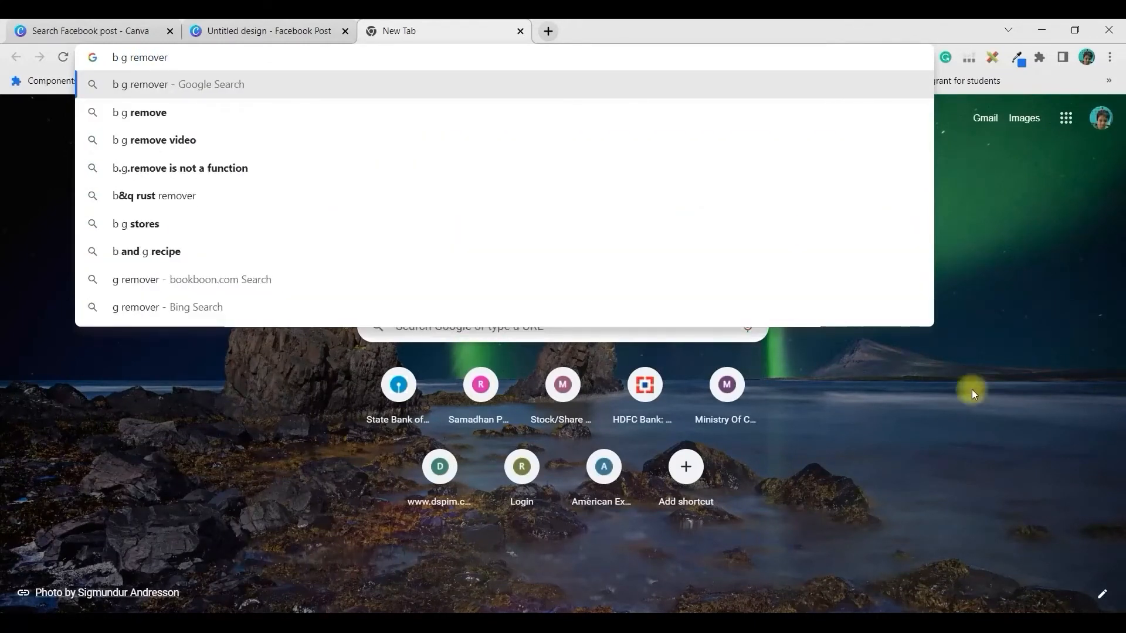
left_click(167, 114)
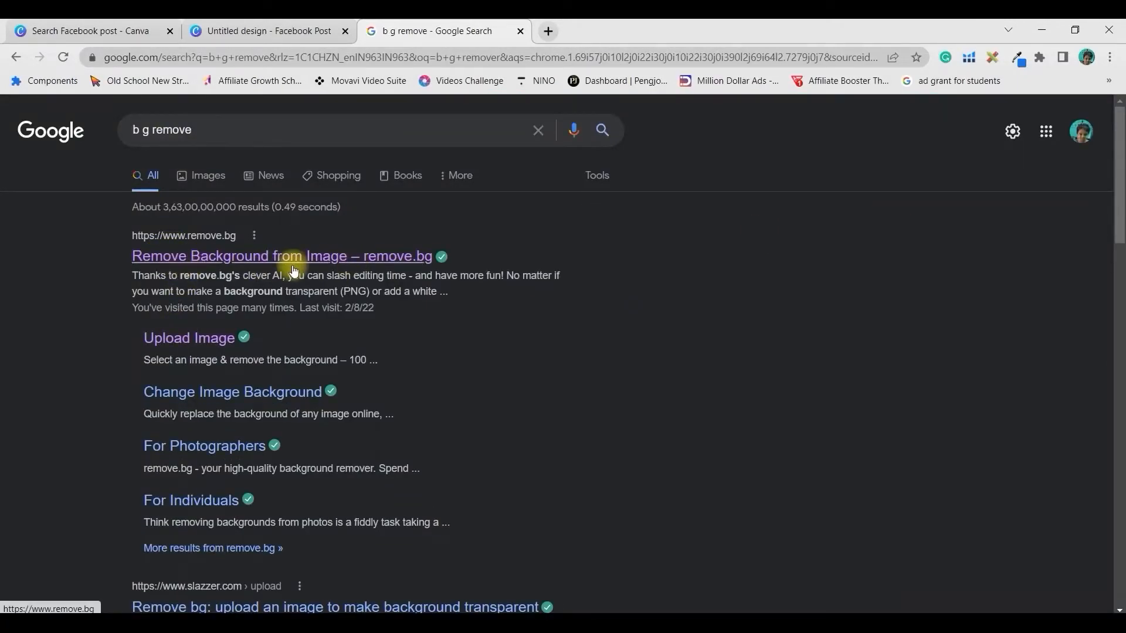
Open the remove.bg result in a separate tab and close the search results tab.
right_click(226, 261)
left_click(258, 269)
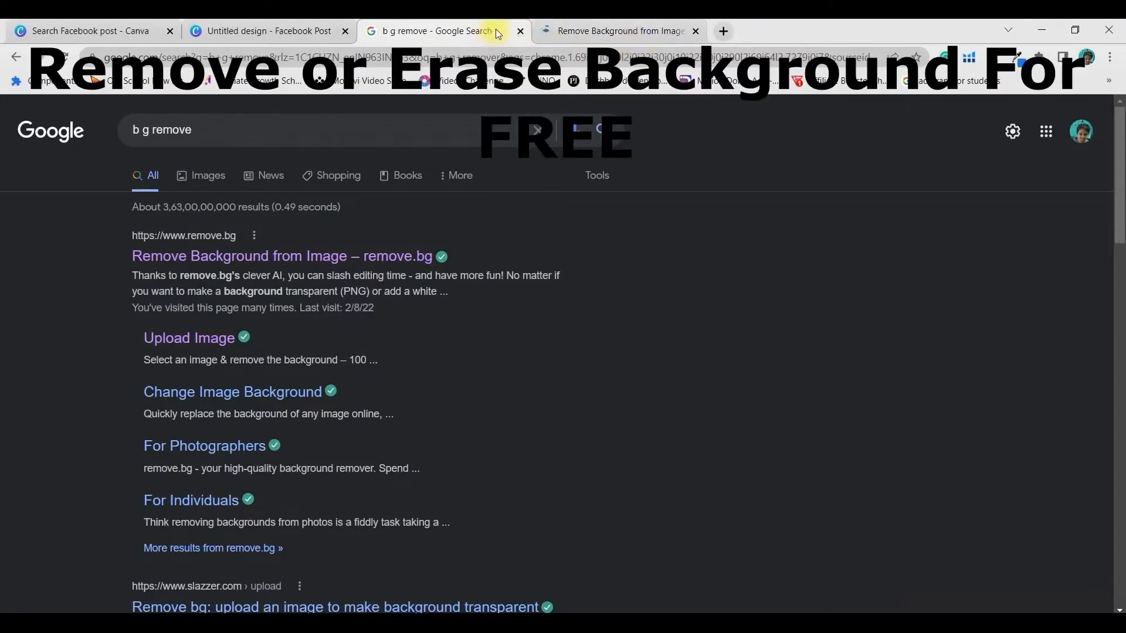
left_click(526, 32)
left_click(454, 31)
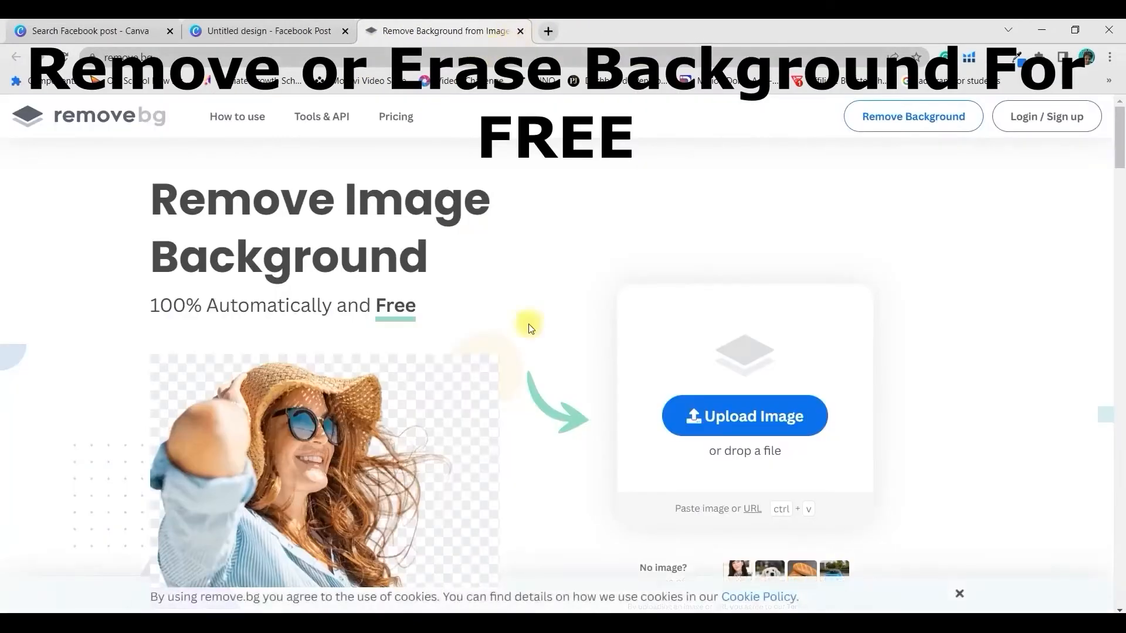
Upload portrait-1953881_1920.jpg from Downloads to remove.bg and download the 408 × 612 preview image without its background.
left_click(765, 417)
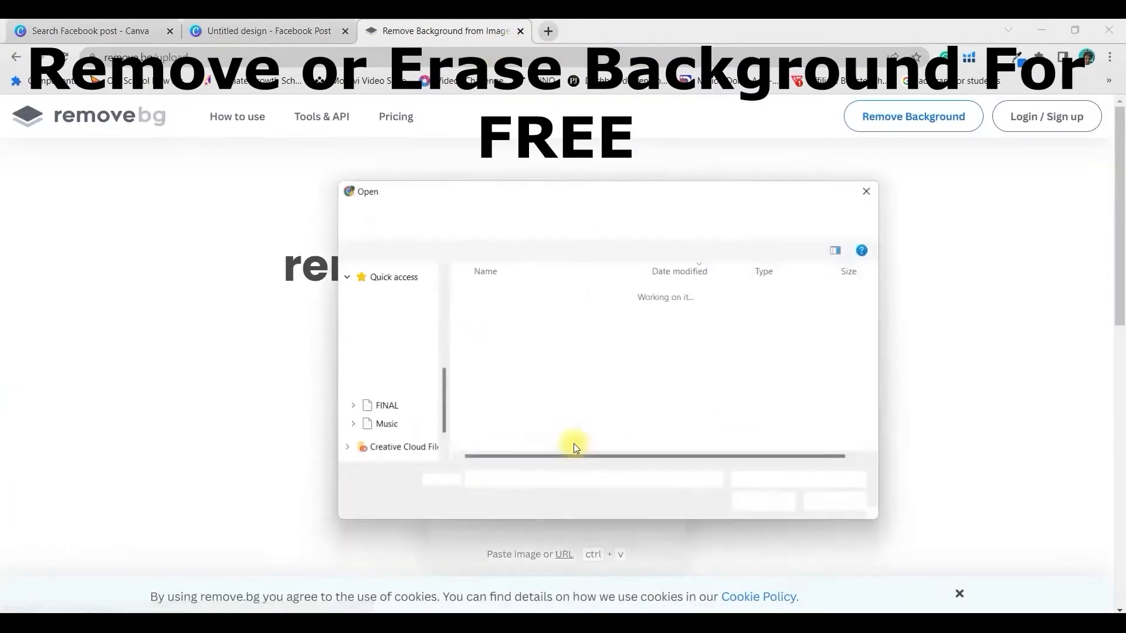
left_click(521, 321)
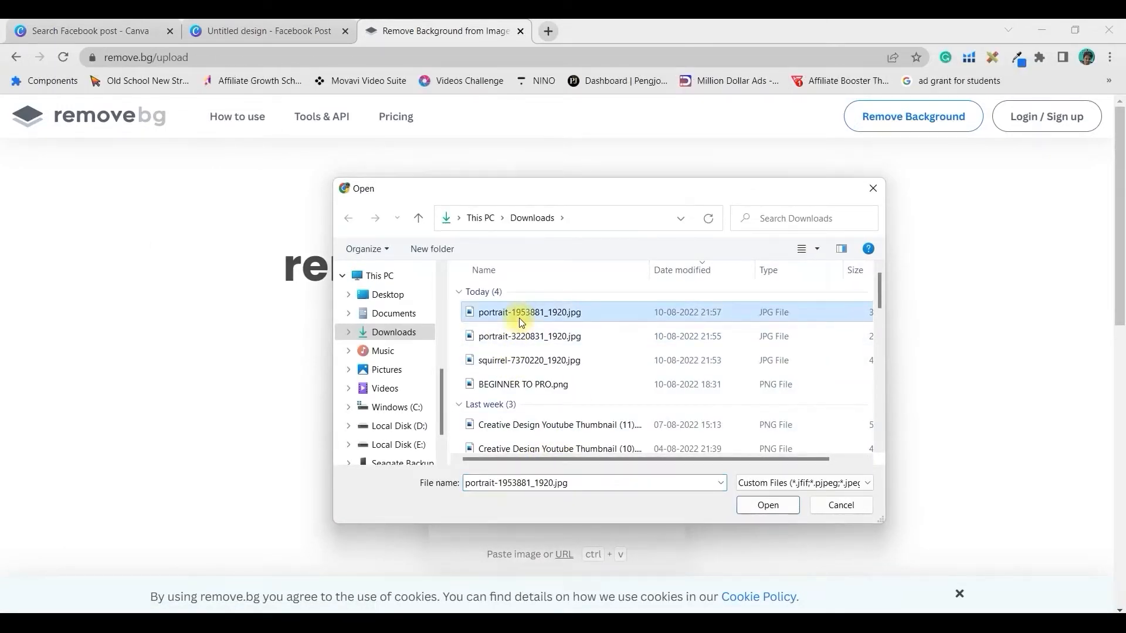
double_click(579, 304)
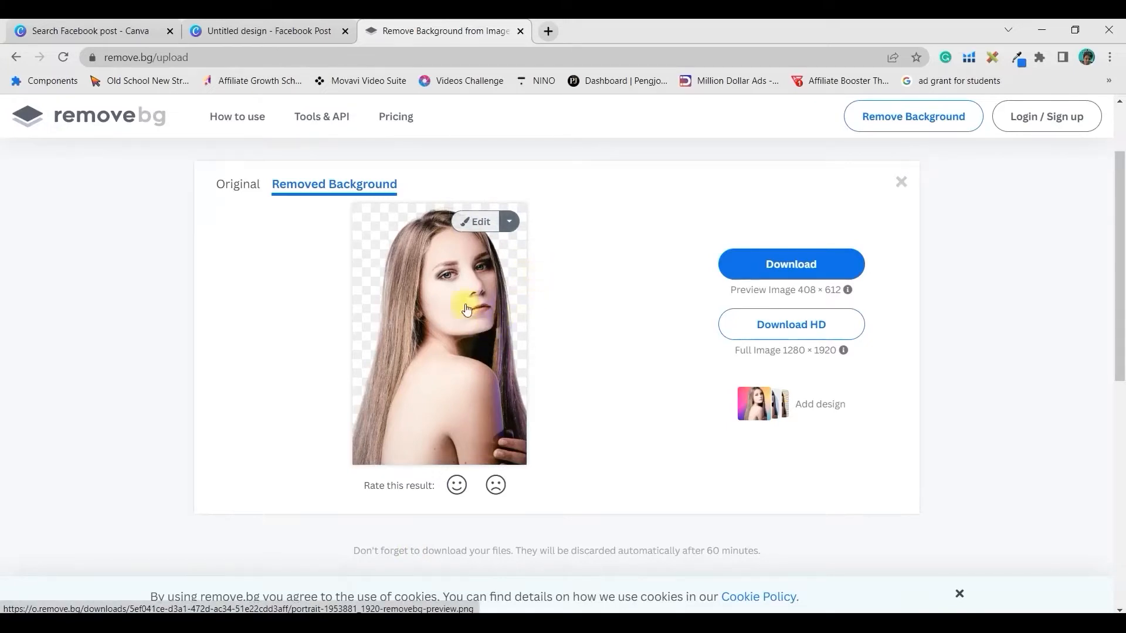
left_click(799, 265)
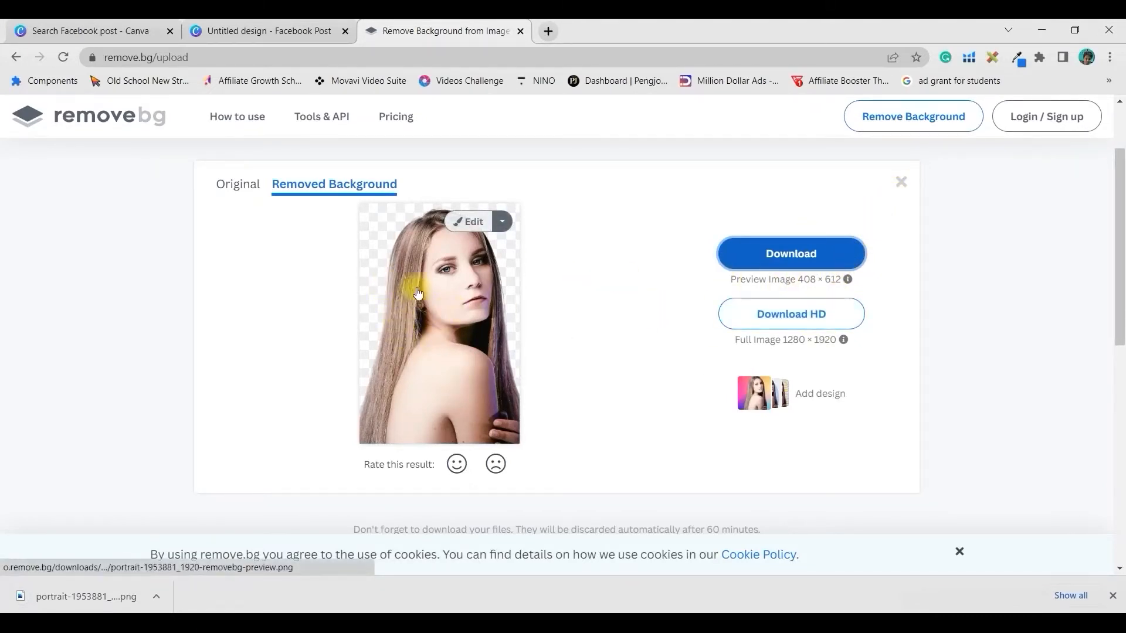
Edit the cutout in remove.bg and erase the woman's face and body with an enlarged brush, leaving only the hair.
left_click(472, 223)
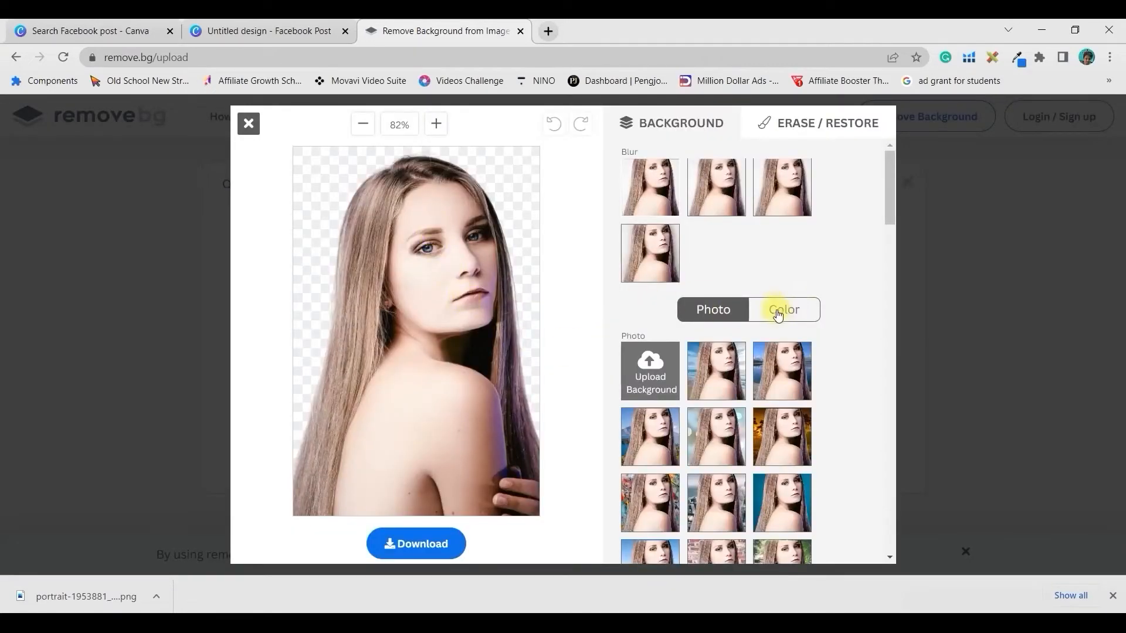
left_click(798, 123)
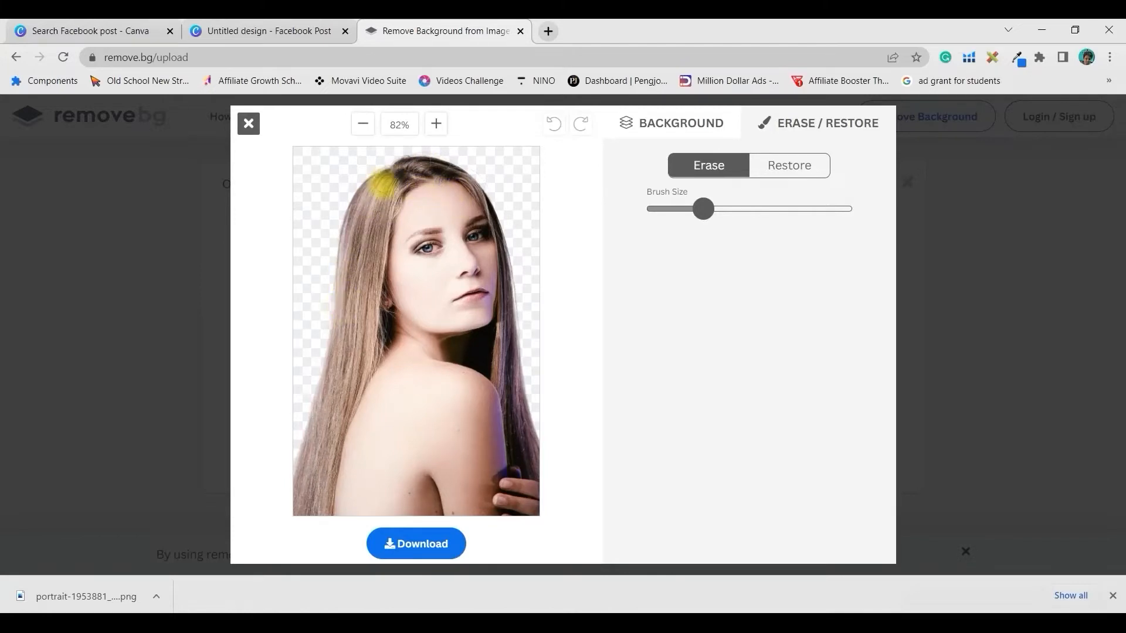
left_click(454, 194)
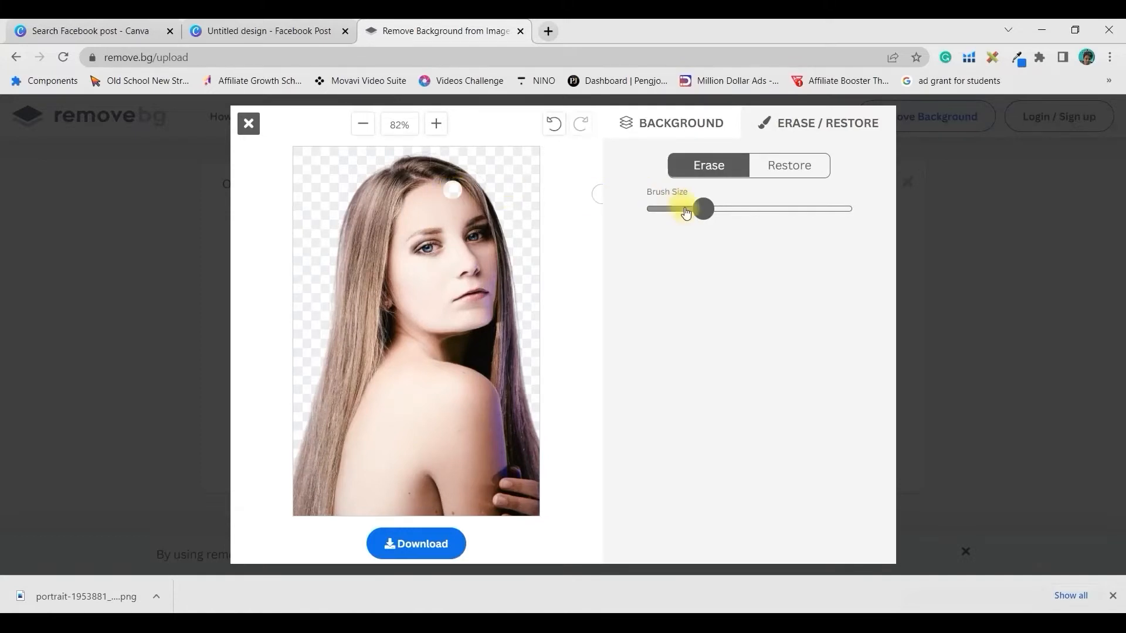
left_click_drag(701, 208, 727, 209)
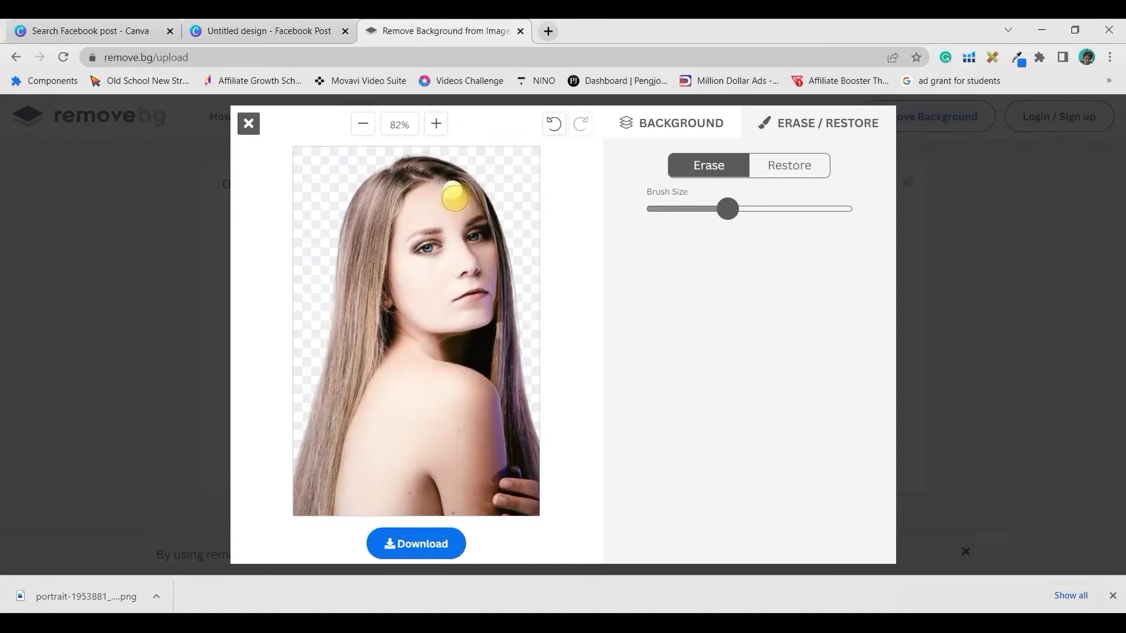
left_click_drag(466, 208, 476, 237)
left_click(477, 239)
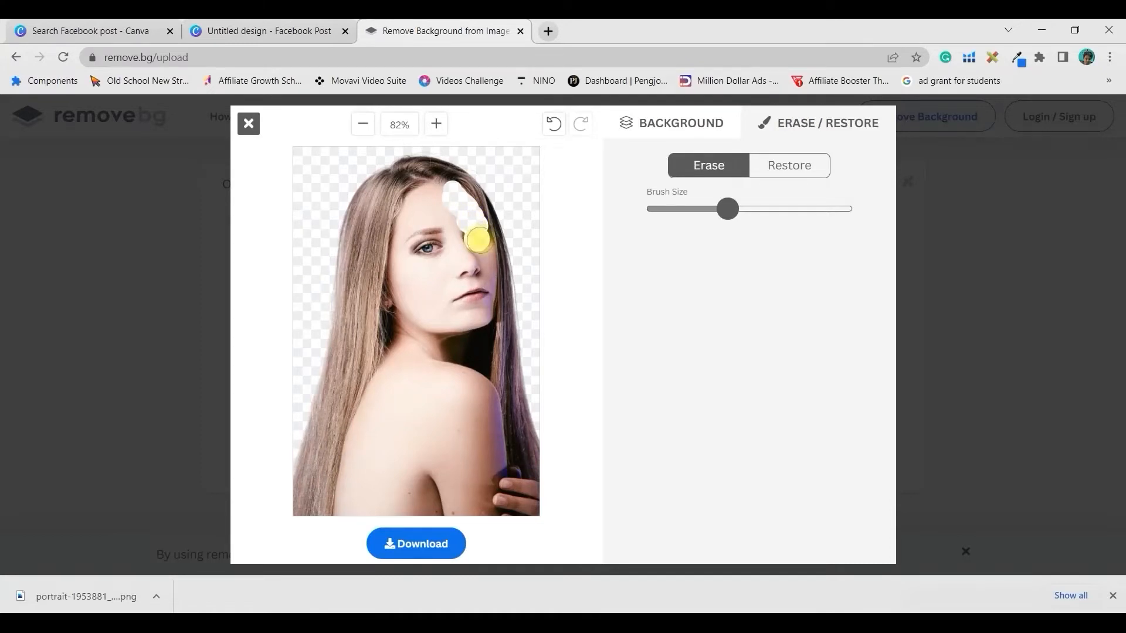
left_click_drag(477, 239, 481, 267)
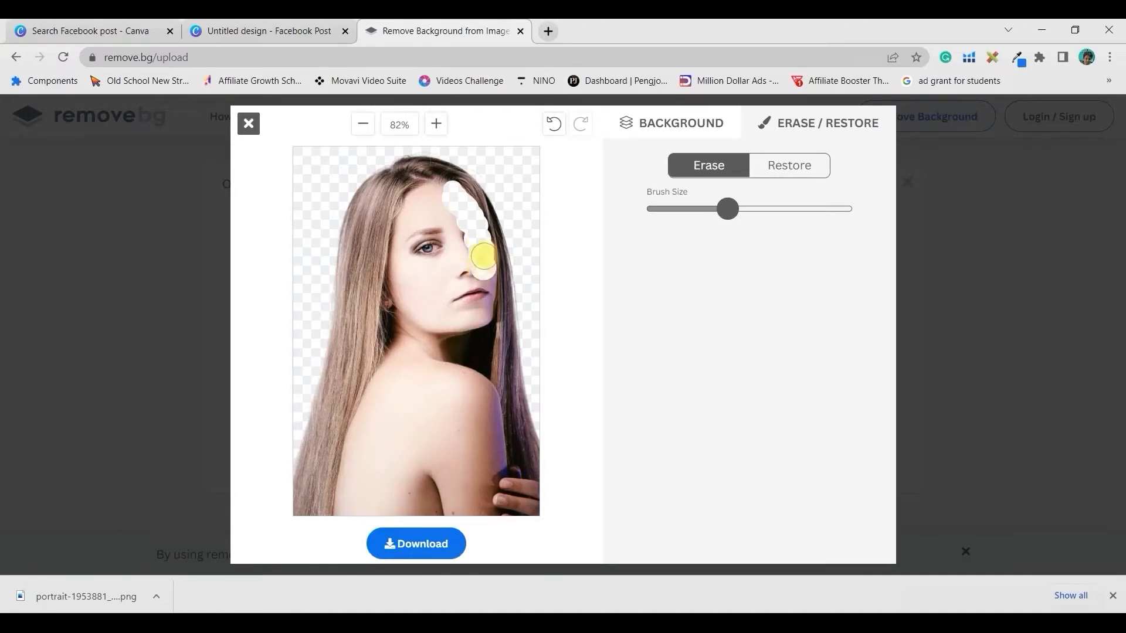
left_click_drag(483, 261, 487, 283)
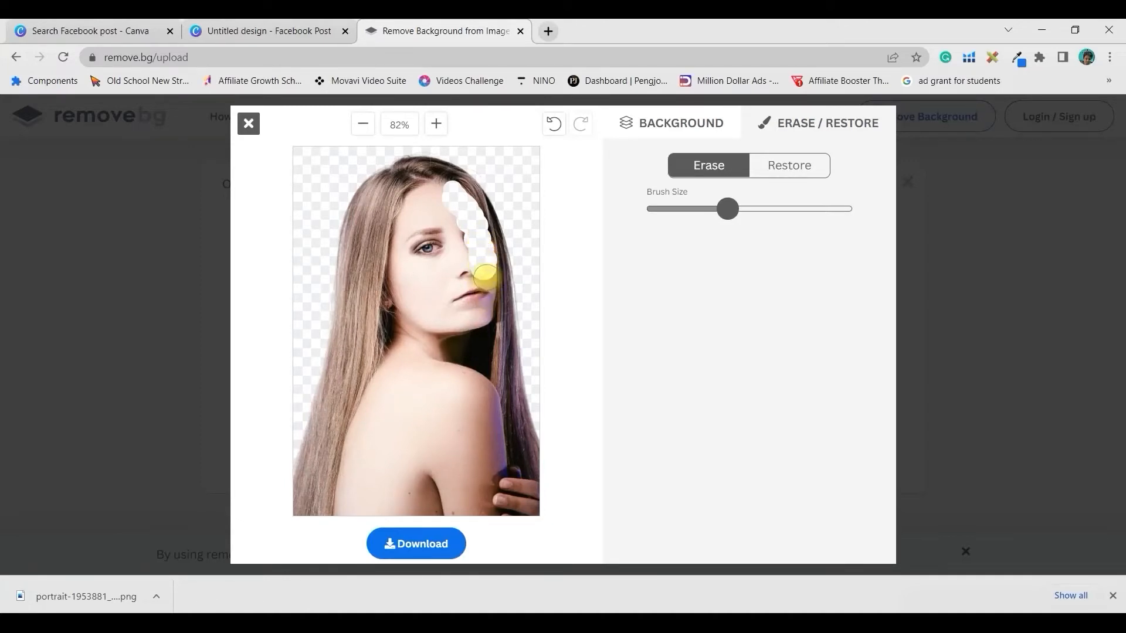
left_click_drag(484, 276, 485, 287)
left_click_drag(484, 284, 481, 298)
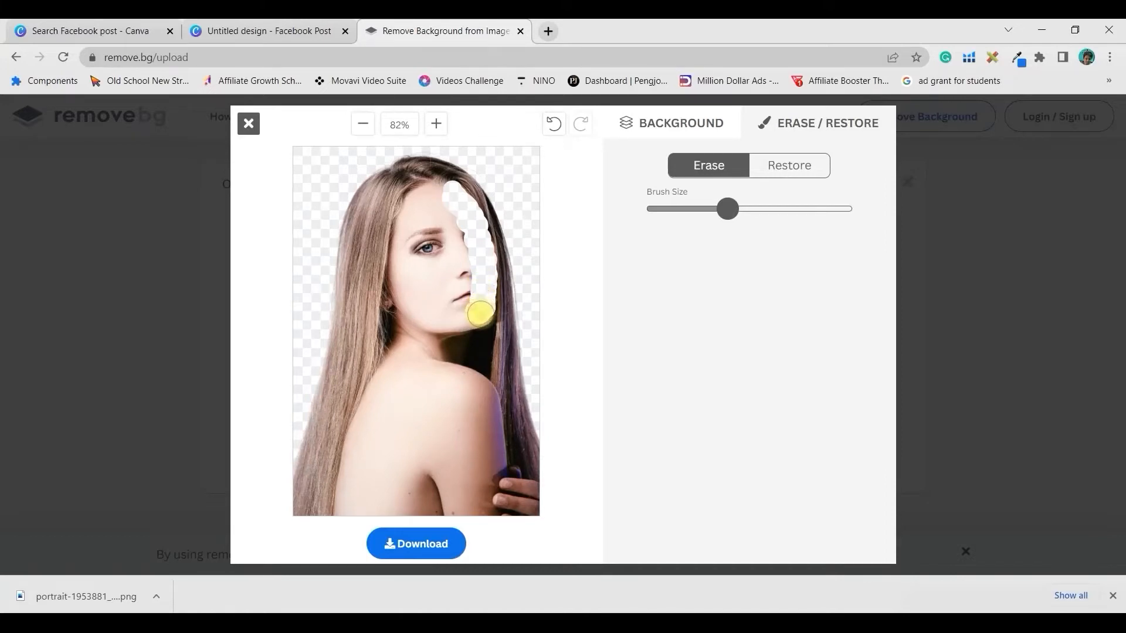
left_click_drag(480, 316, 480, 323)
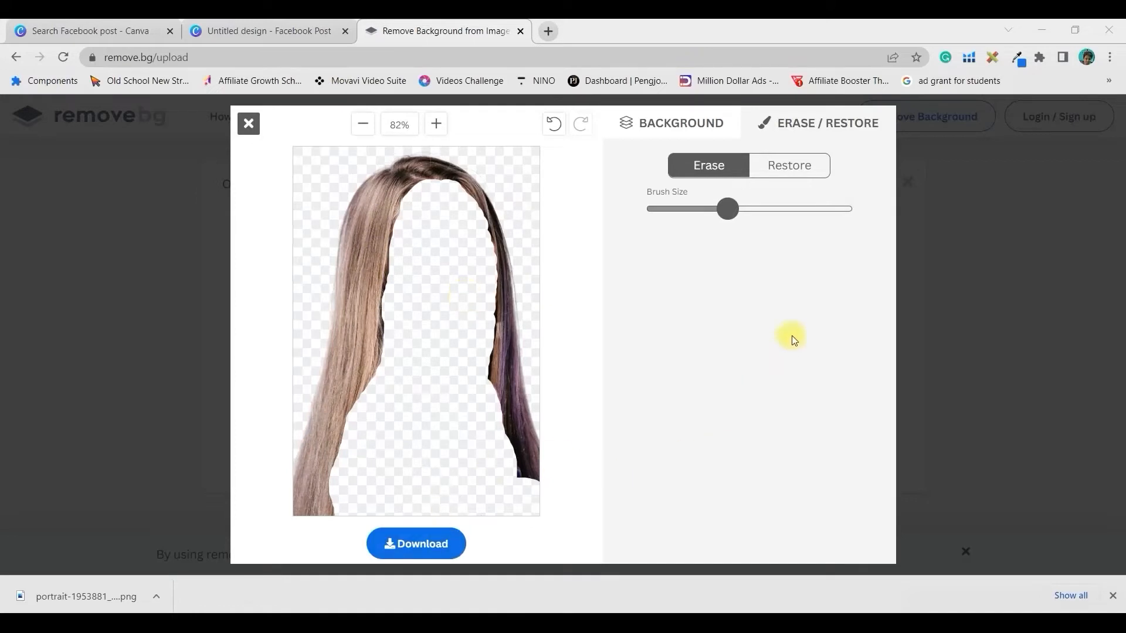
Download the edited hair-only image from the remove.bg editor and dismiss the share dialog.
left_click(423, 544)
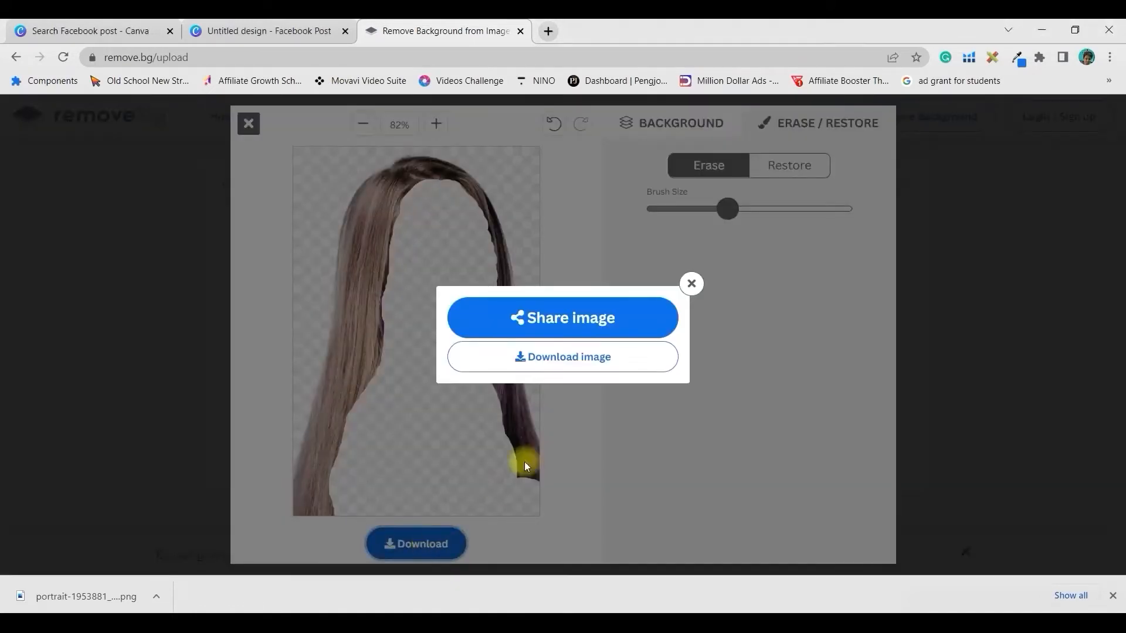
left_click(578, 361)
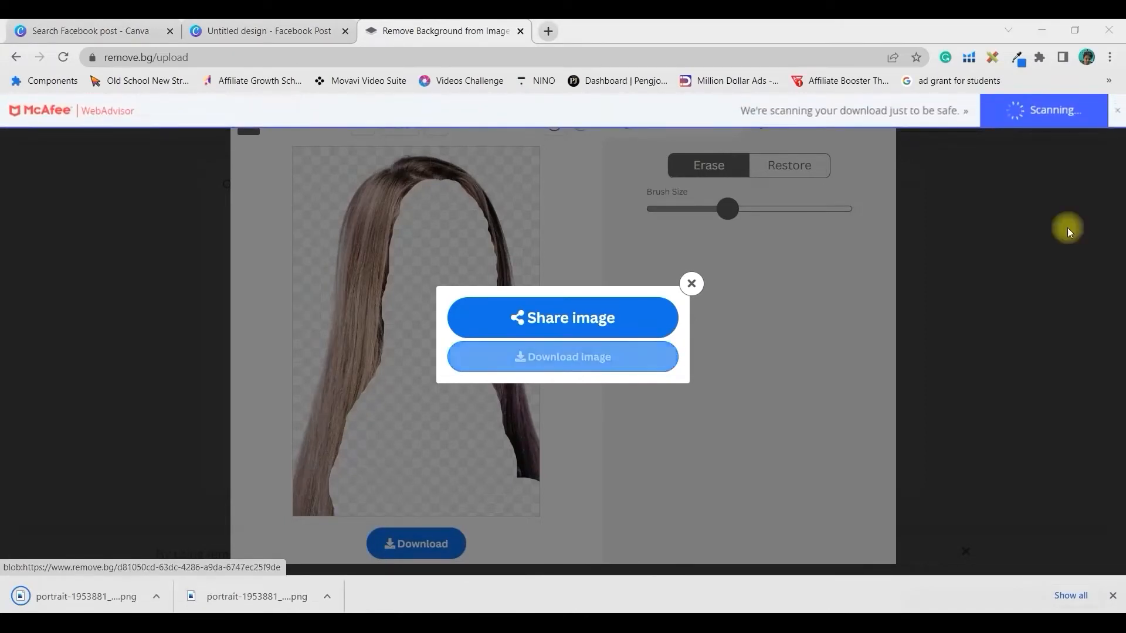
left_click(692, 283)
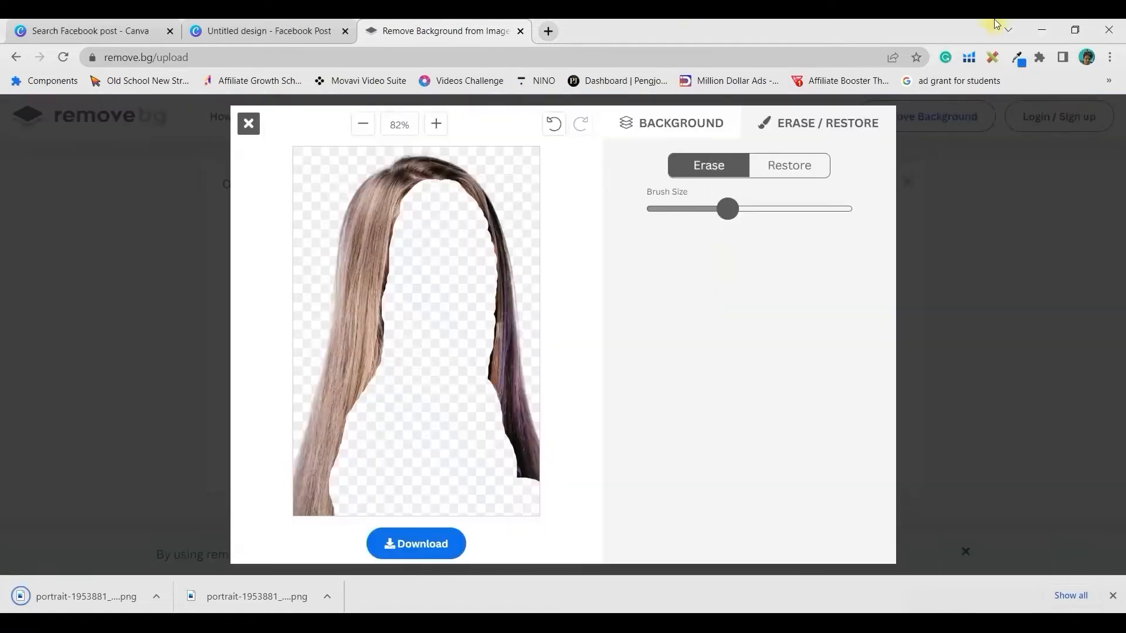
Switch back to the Canva design and apply the background removal to the page 4 portrait.
left_click(282, 32)
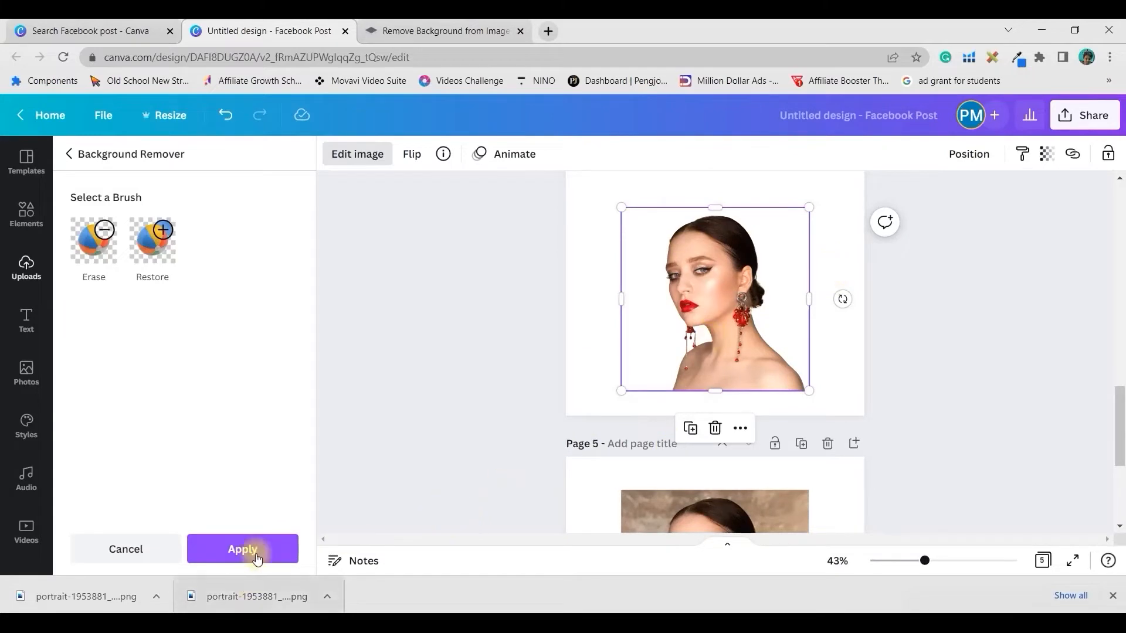
left_click(246, 548)
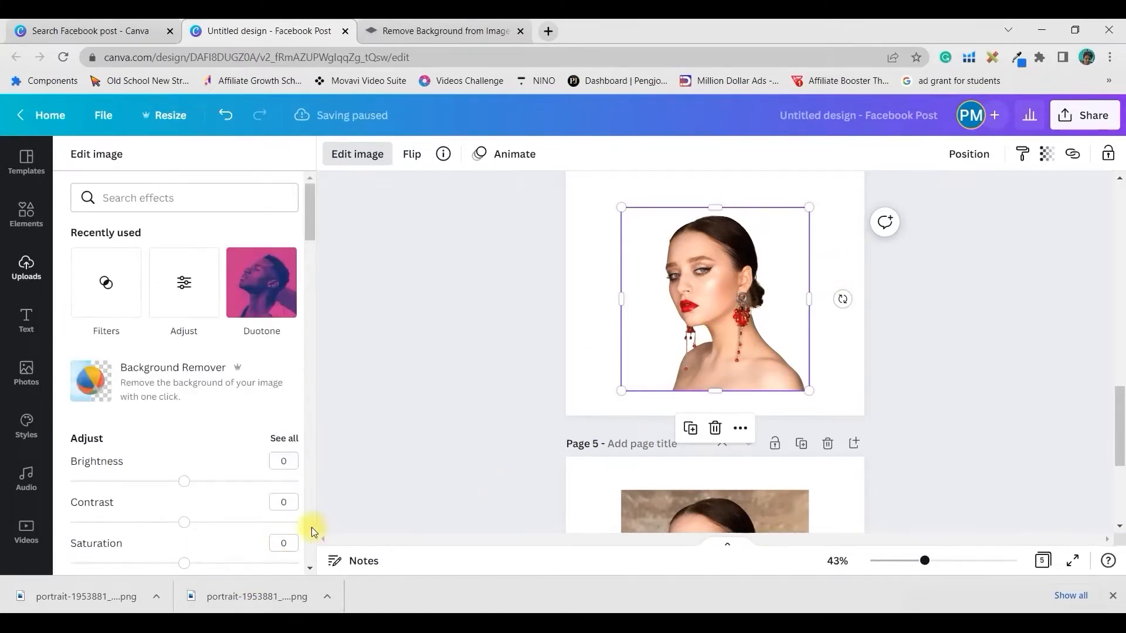
Set the page 4 portrait's brightness to -21 and lower its saturation until it is fully monochrome.
scroll(670, 410, "up", 2)
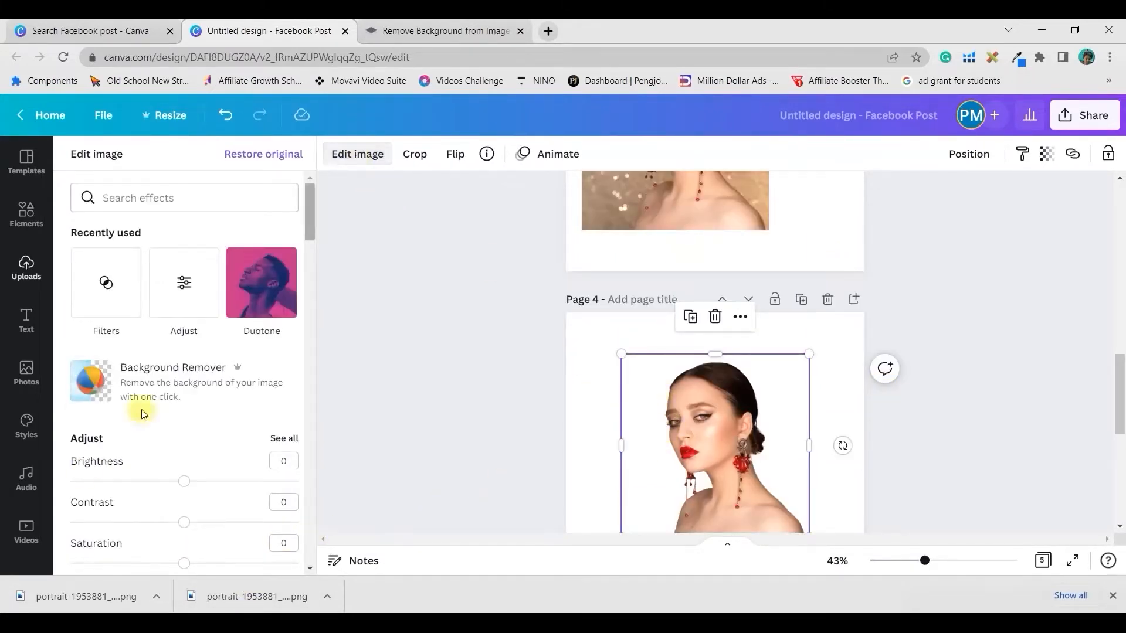
left_click(284, 438)
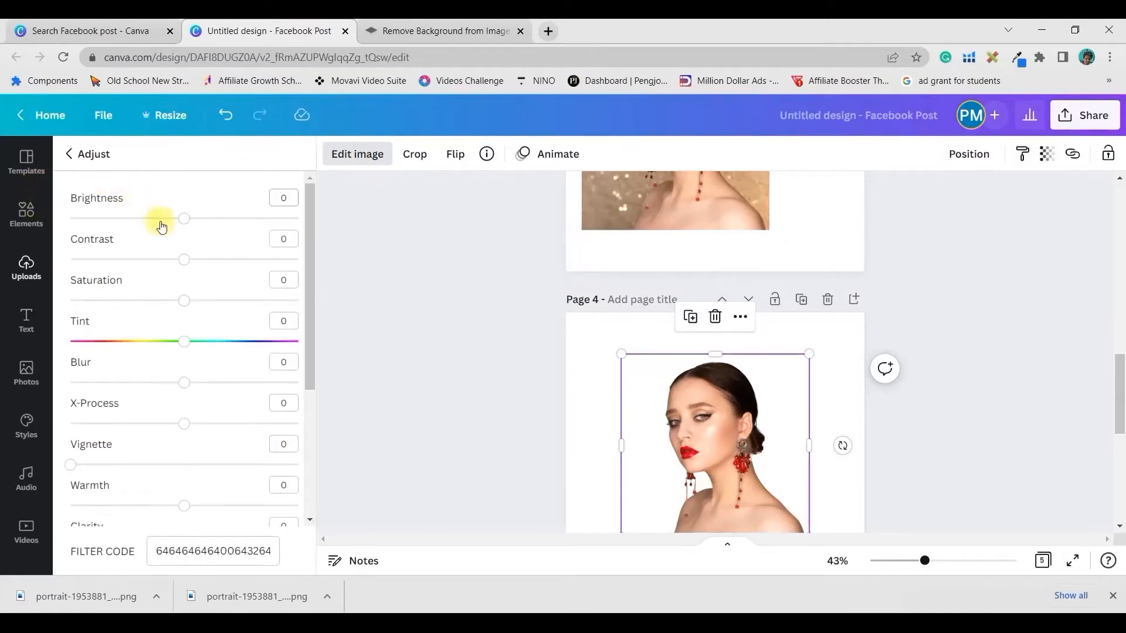
left_click_drag(184, 219, 160, 227)
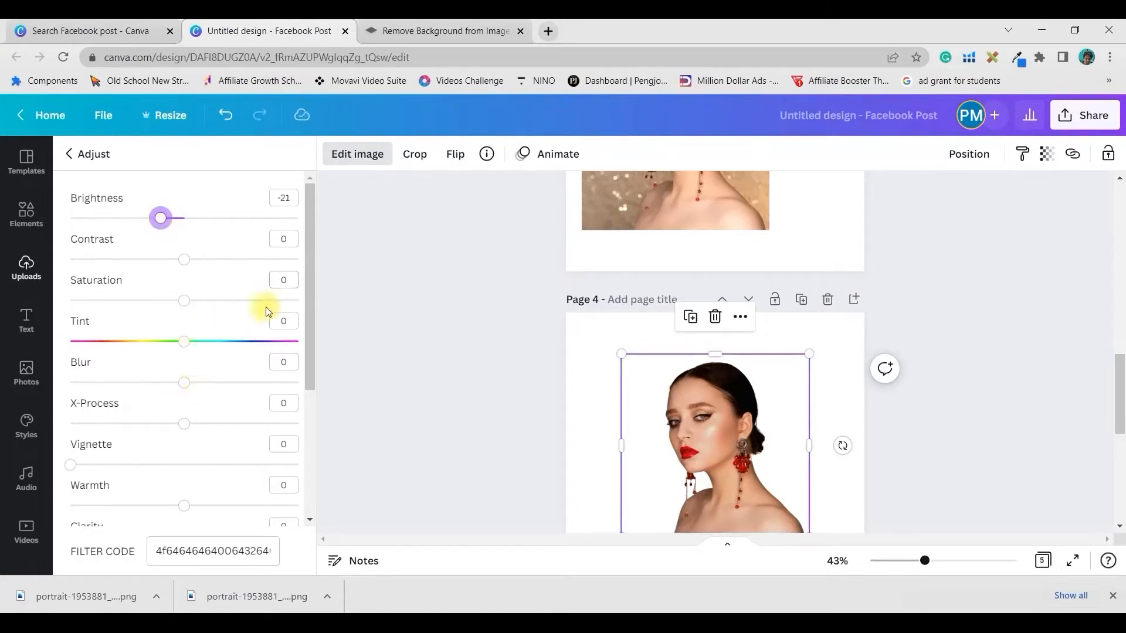
left_click(293, 285)
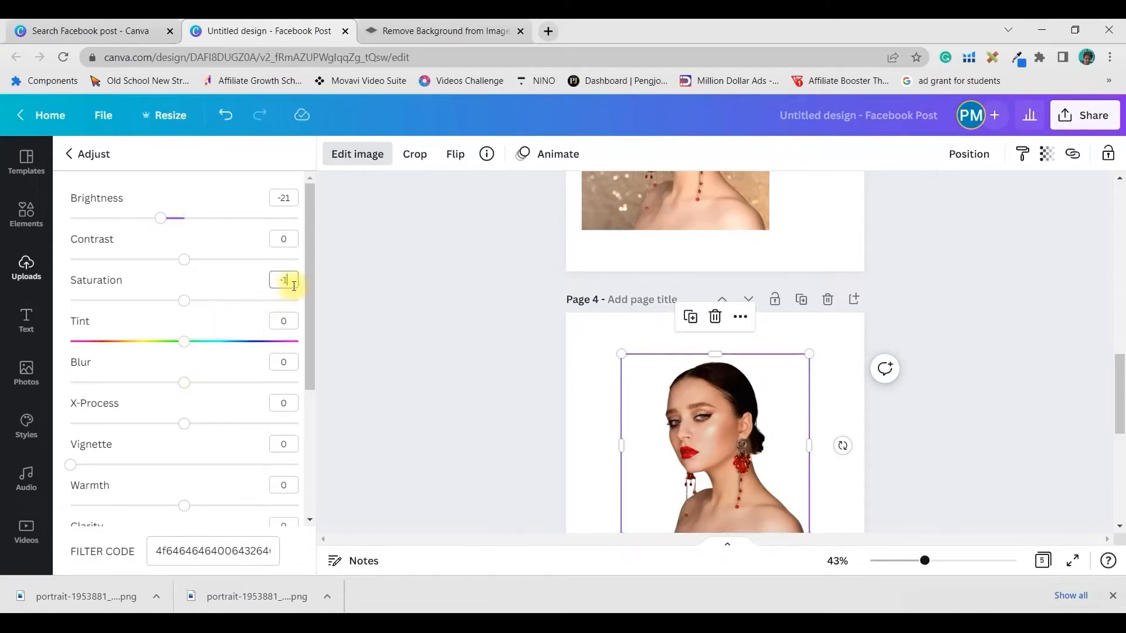
left_click(821, 455)
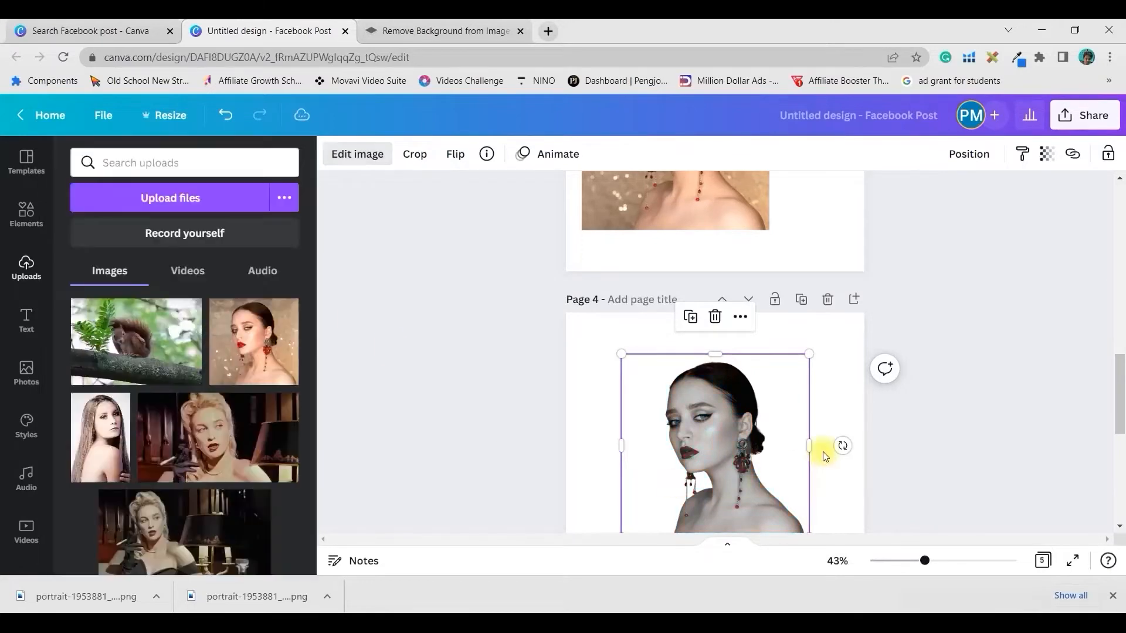
Enlarge the colour portrait on page 3 and centre it horizontally so it nearly fills the page.
scroll(747, 473, "down", 1)
scroll(747, 474, "down", 1)
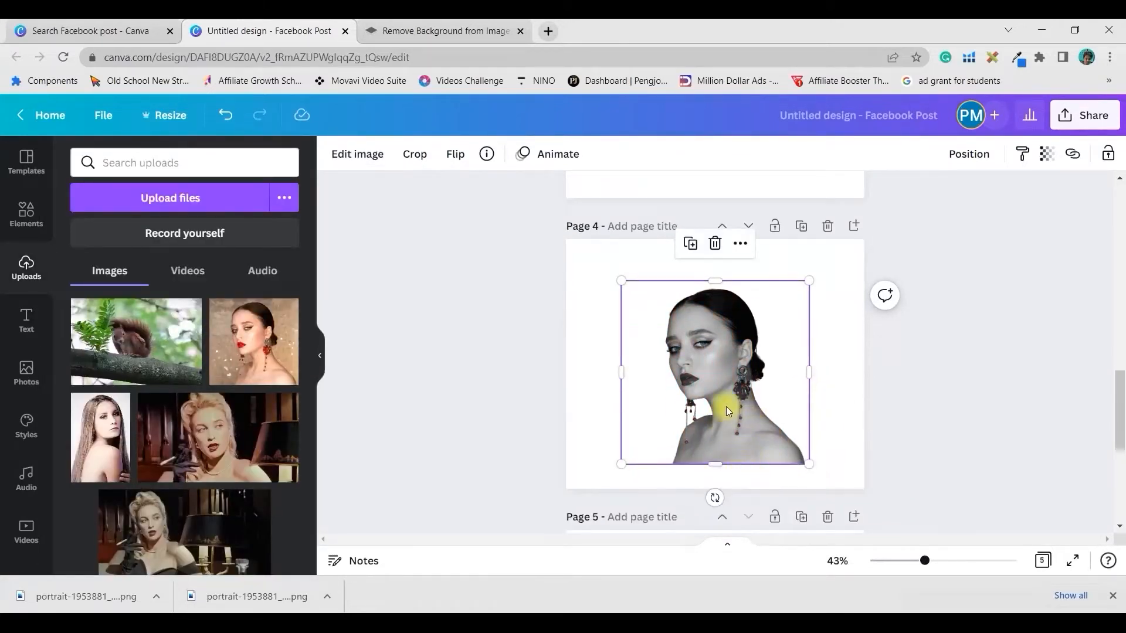
scroll(774, 406, "up", 5)
left_click(662, 374)
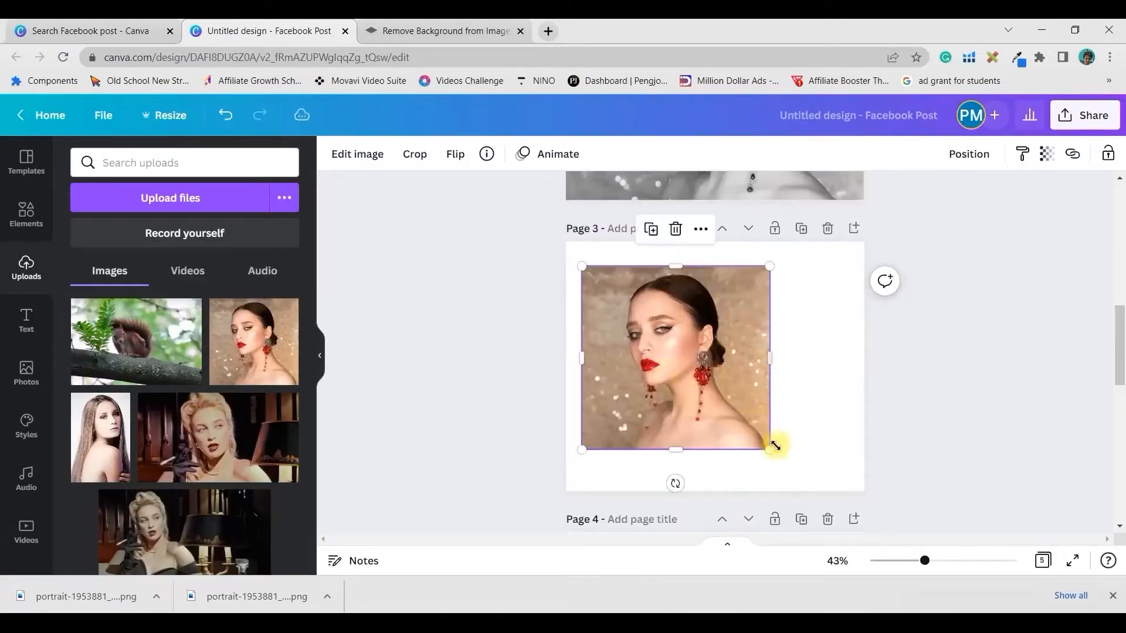
left_click_drag(774, 445, 754, 408)
right_click(737, 381)
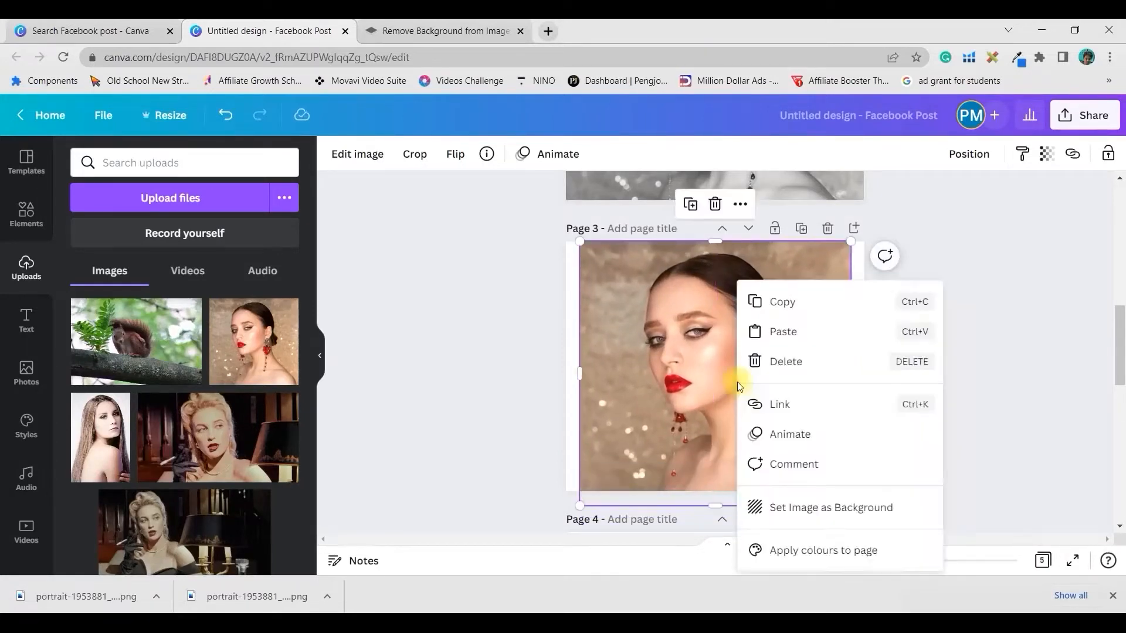
left_click(666, 392)
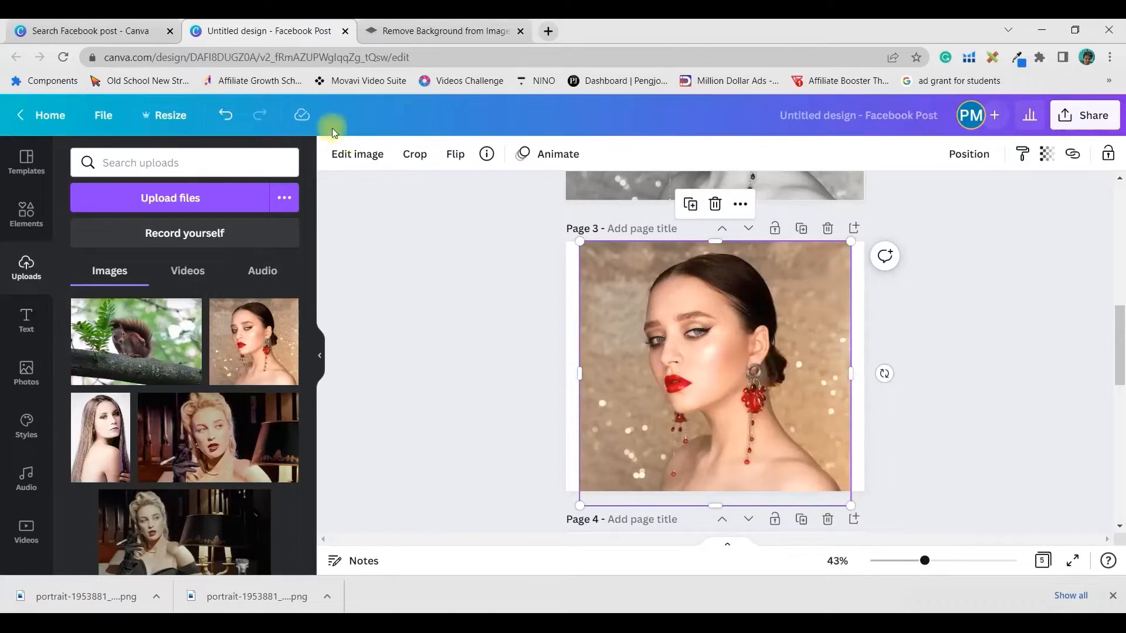
Apply the Peony filter to the page 3 portrait with an intensity of 33.
left_click(358, 154)
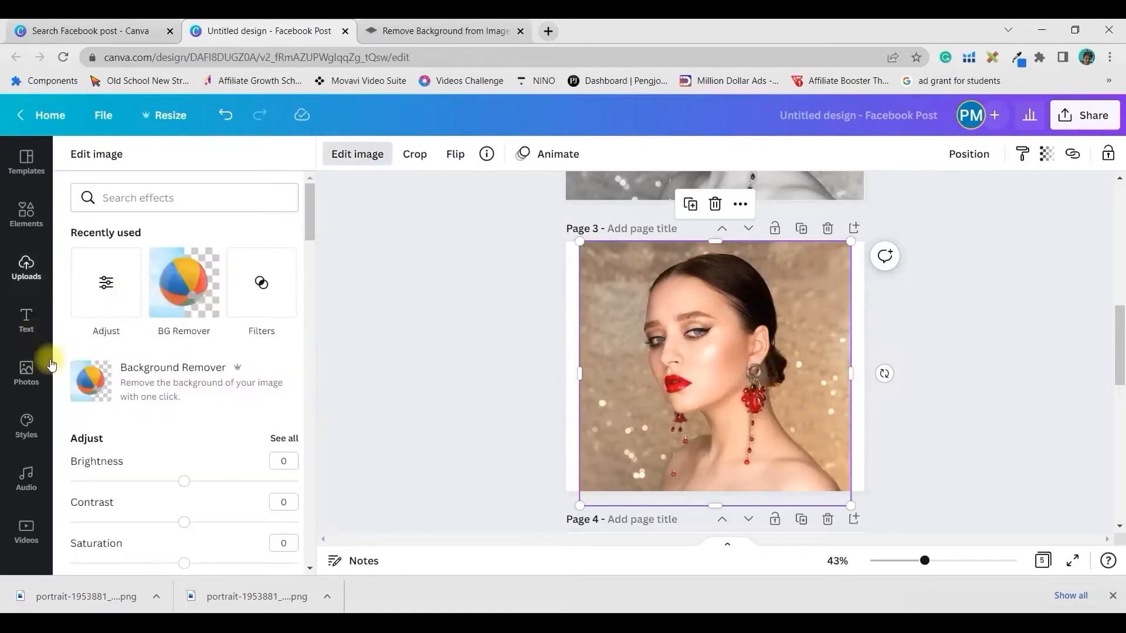
left_click(264, 280)
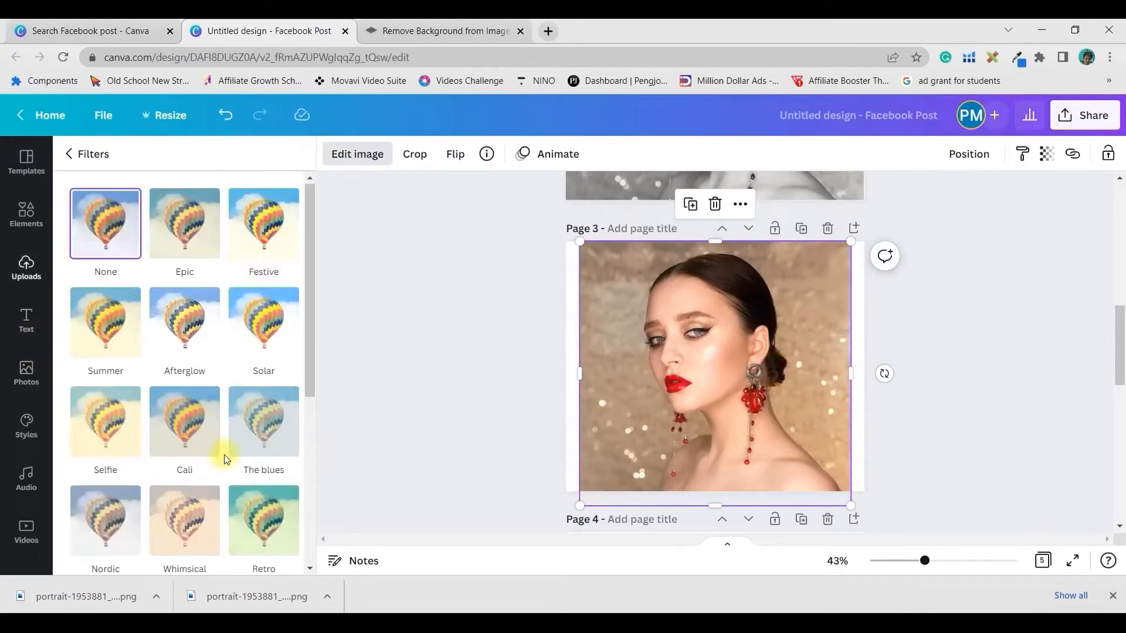
scroll(201, 465, "down", 1)
scroll(270, 445, "down", 4)
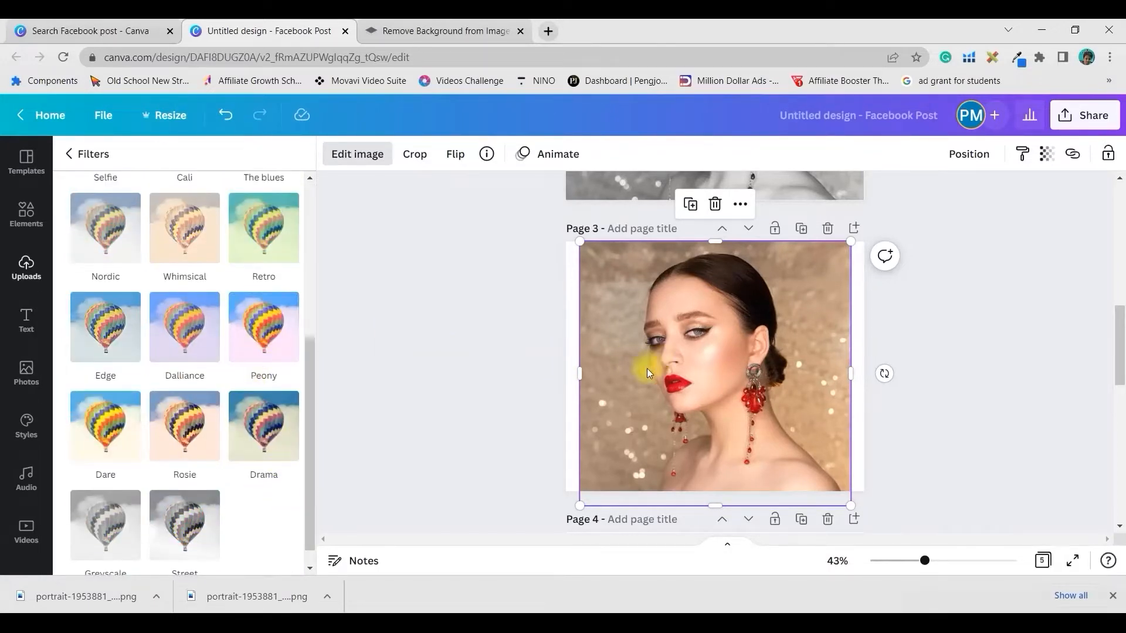
left_click(271, 327)
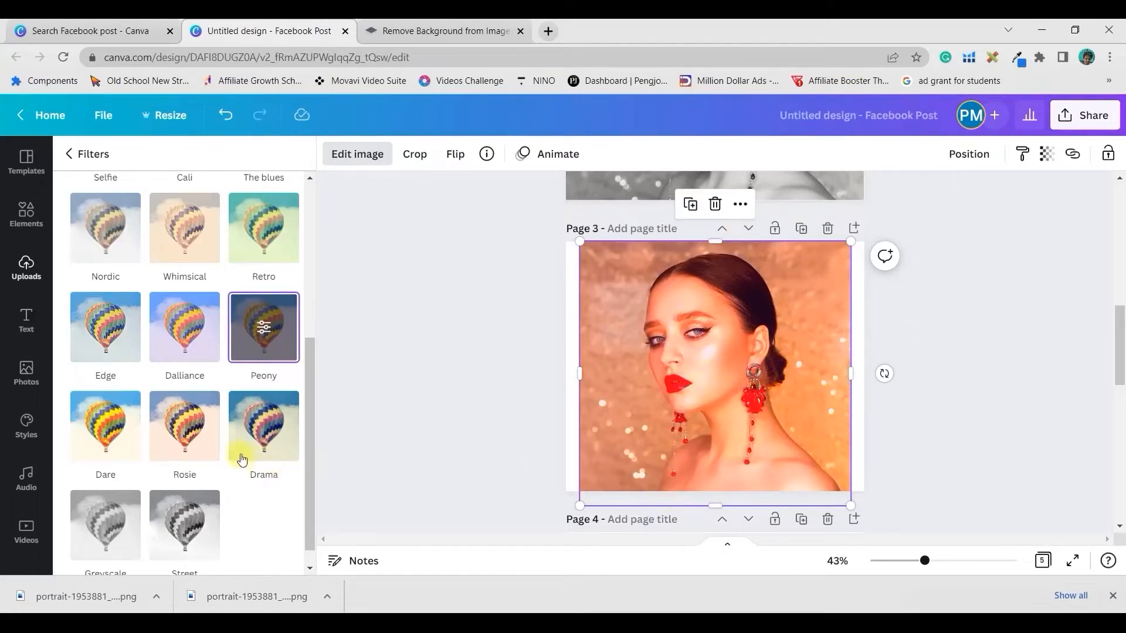
left_click(253, 327)
left_click_drag(185, 217, 150, 217)
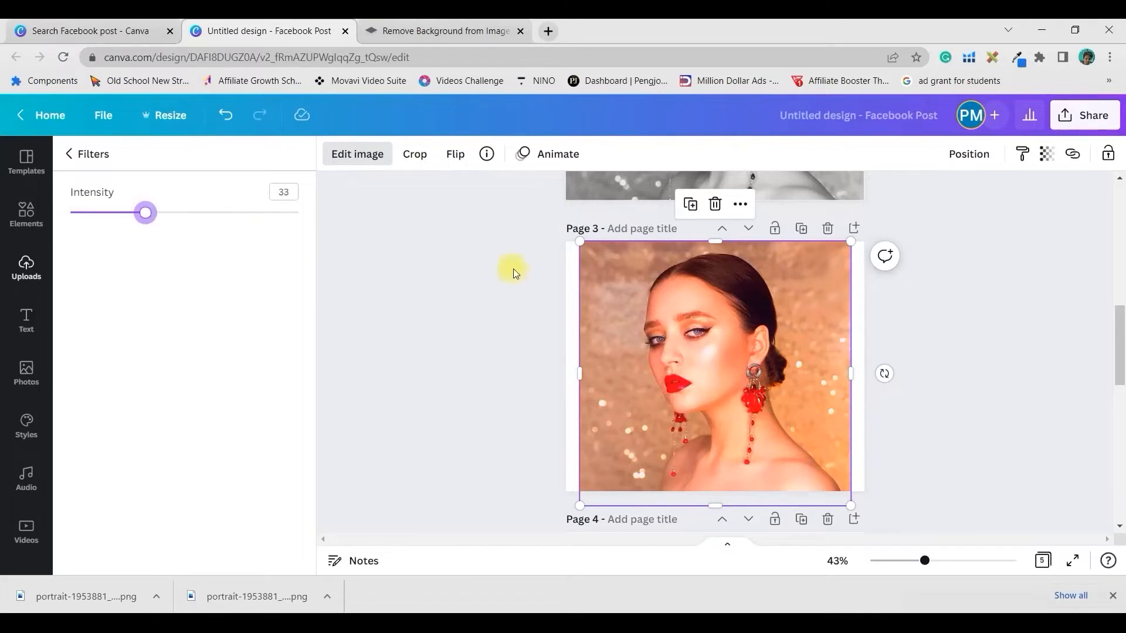
Set the filtered portrait as page 3's background and shift it down within its crop to show the top of the head.
right_click(594, 314)
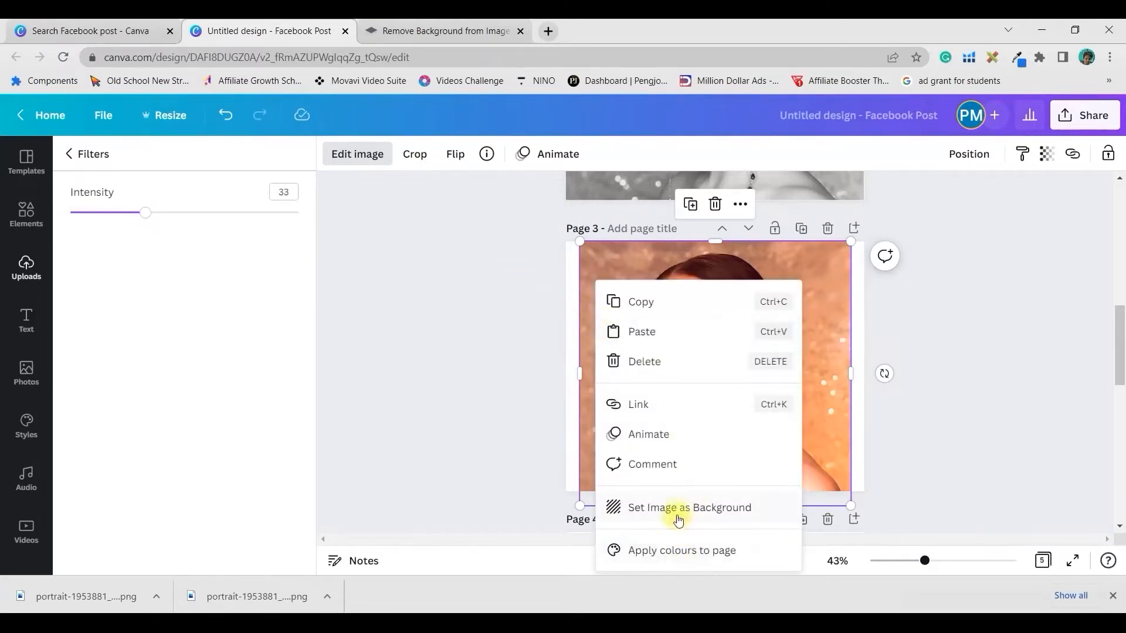
left_click(678, 520)
double_click(715, 339)
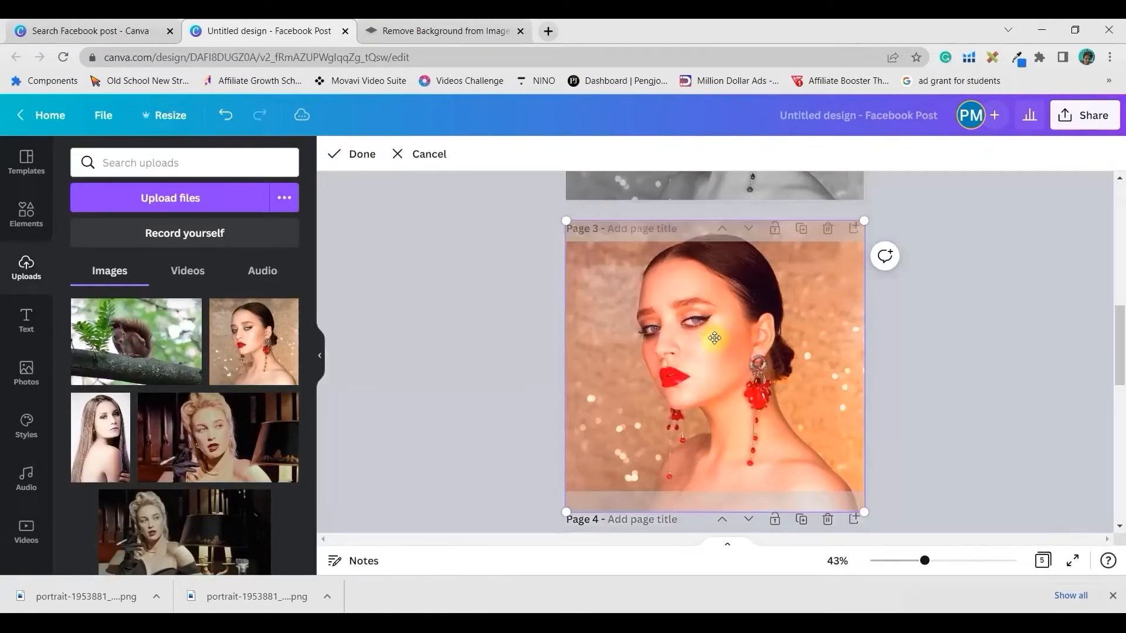
left_click_drag(712, 338, 714, 370)
left_click(900, 423)
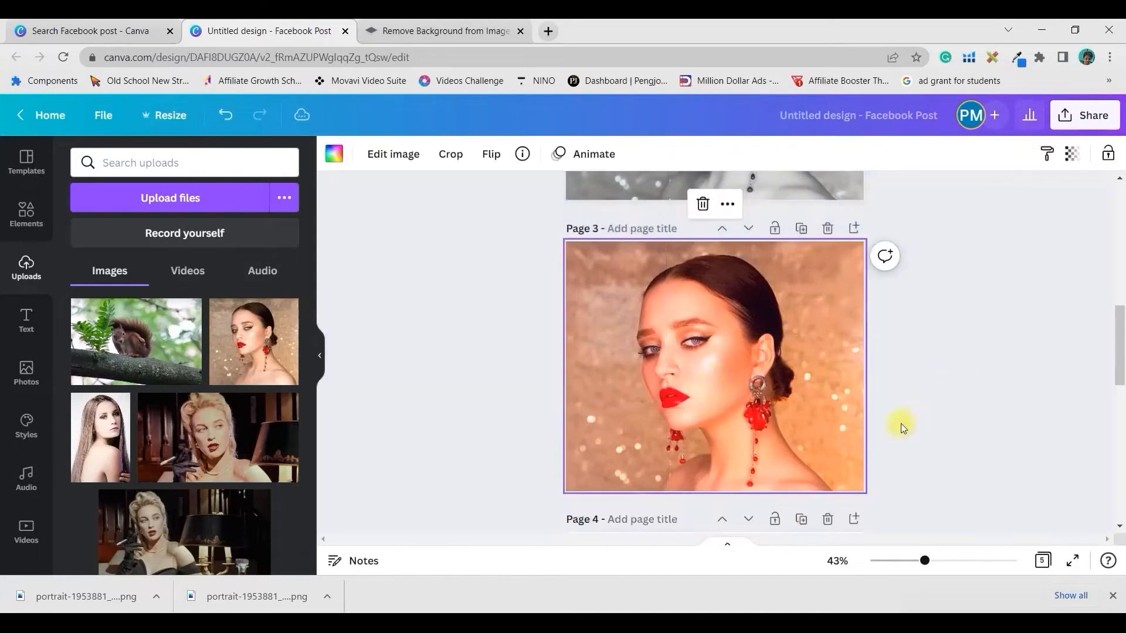
Move the monochrome cutout from page 4 onto page 3 and enlarge it over the background portrait.
scroll(949, 366, "down", 4)
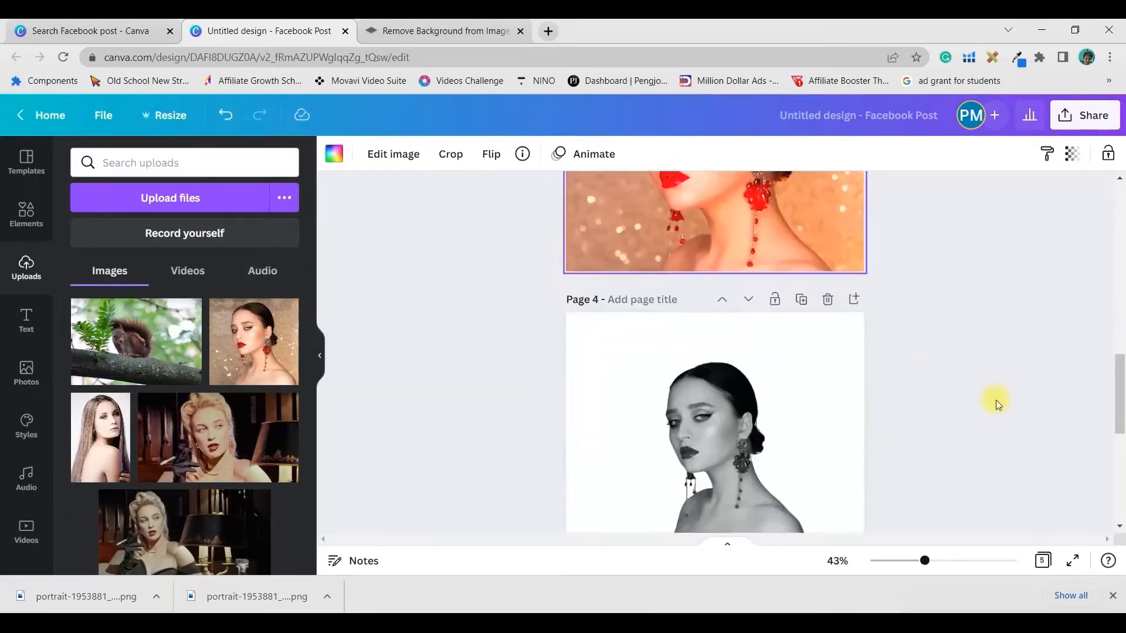
left_click(733, 461)
left_click_drag(733, 461, 733, 191)
scroll(938, 410, "up", 5)
left_click_drag(621, 377, 510, 277)
left_click_drag(653, 432, 707, 477)
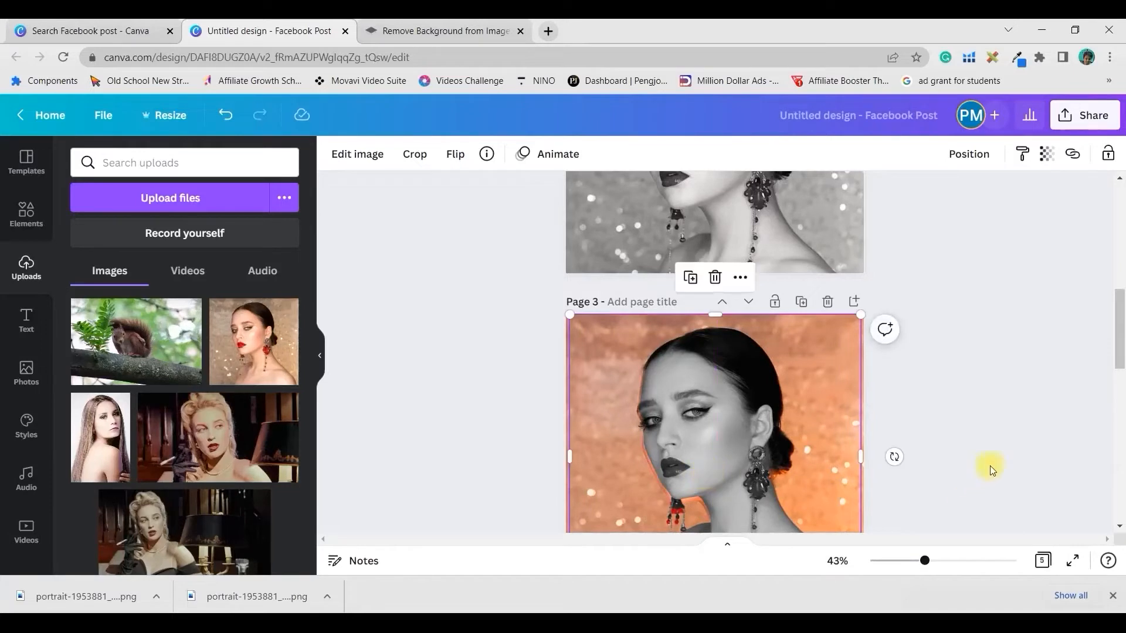
Fine-tune the cutout's position and enlarge it slightly to match the woman in page 3's background.
scroll(990, 466, "down", 2)
left_click_drag(715, 386, 715, 379)
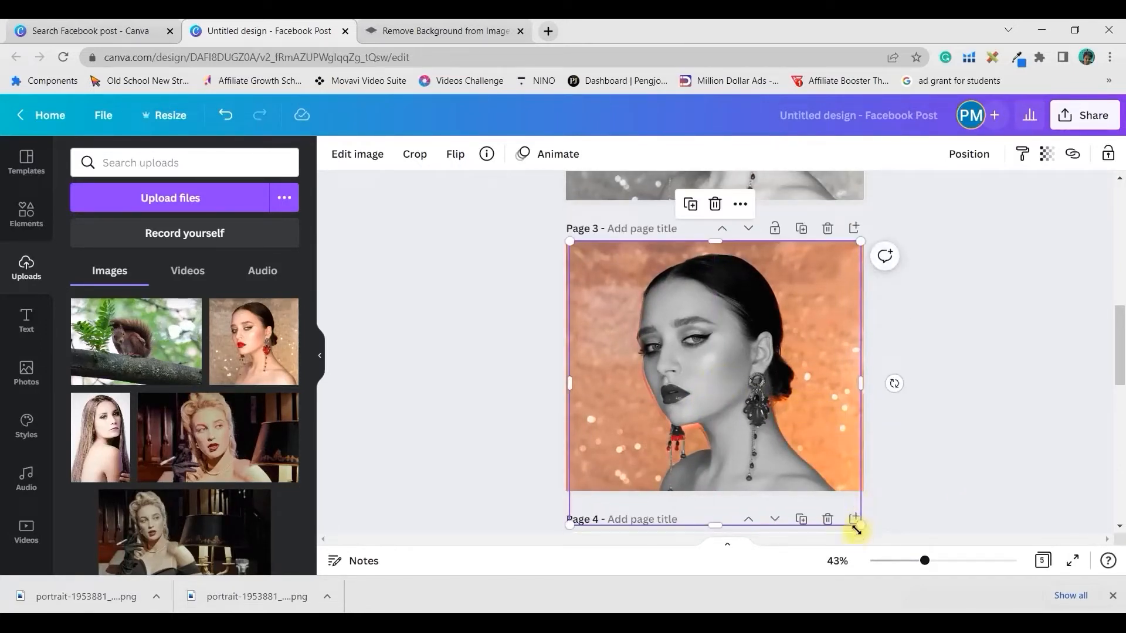
left_click_drag(858, 523, 863, 528)
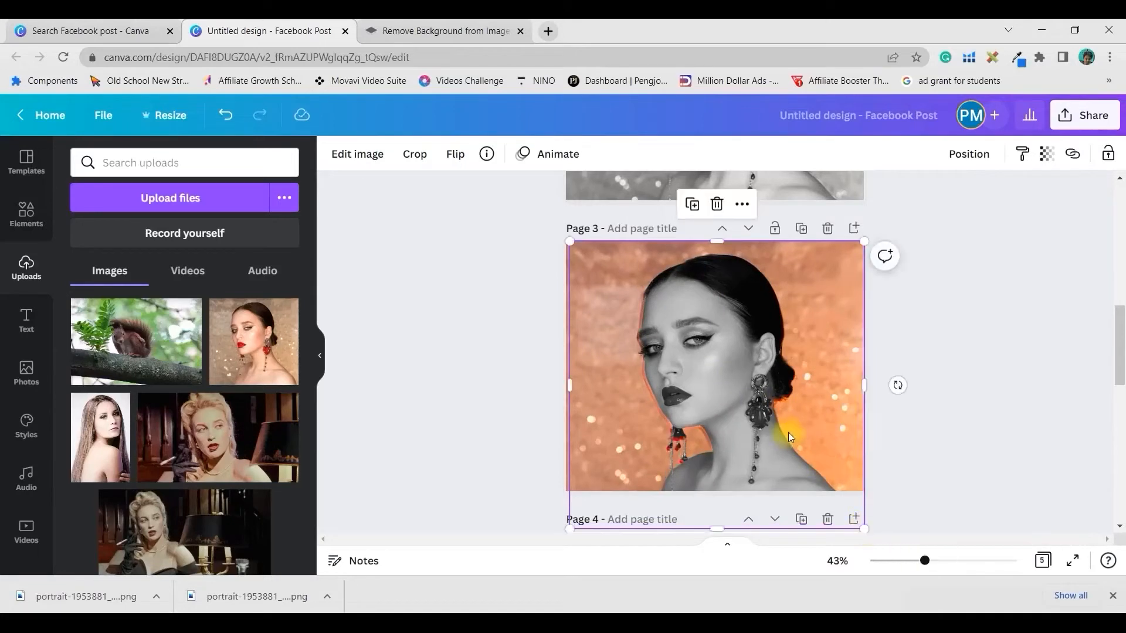
Set the page 3 cutout's transparency to 69, enlarge it slightly and reposition it to line up with the woman beneath.
left_click_drag(783, 436, 782, 435)
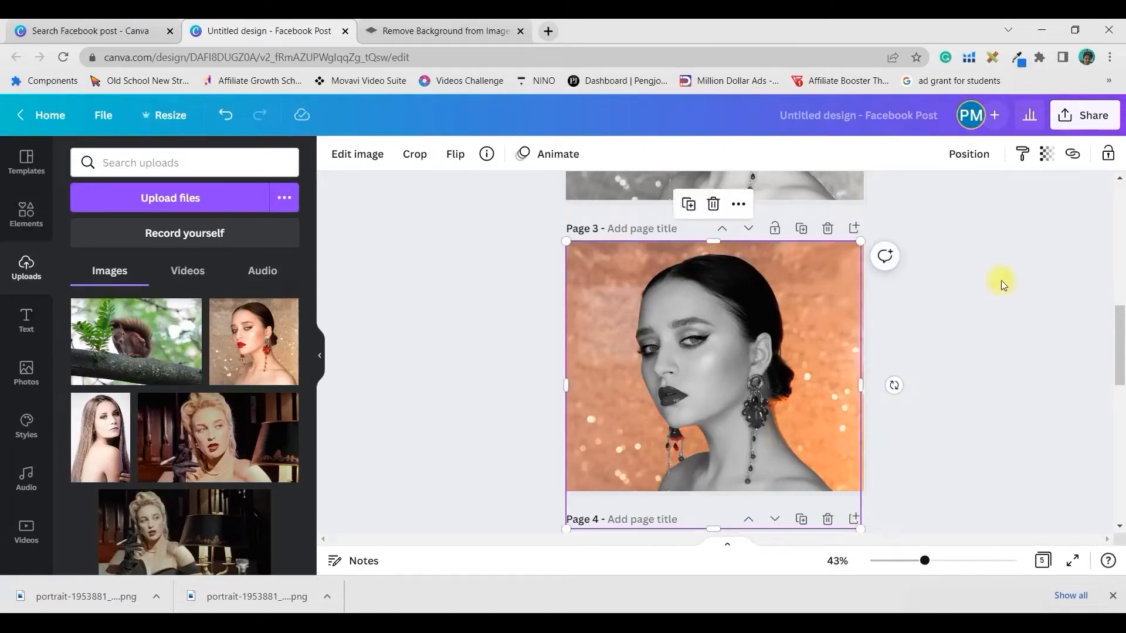
left_click(1046, 154)
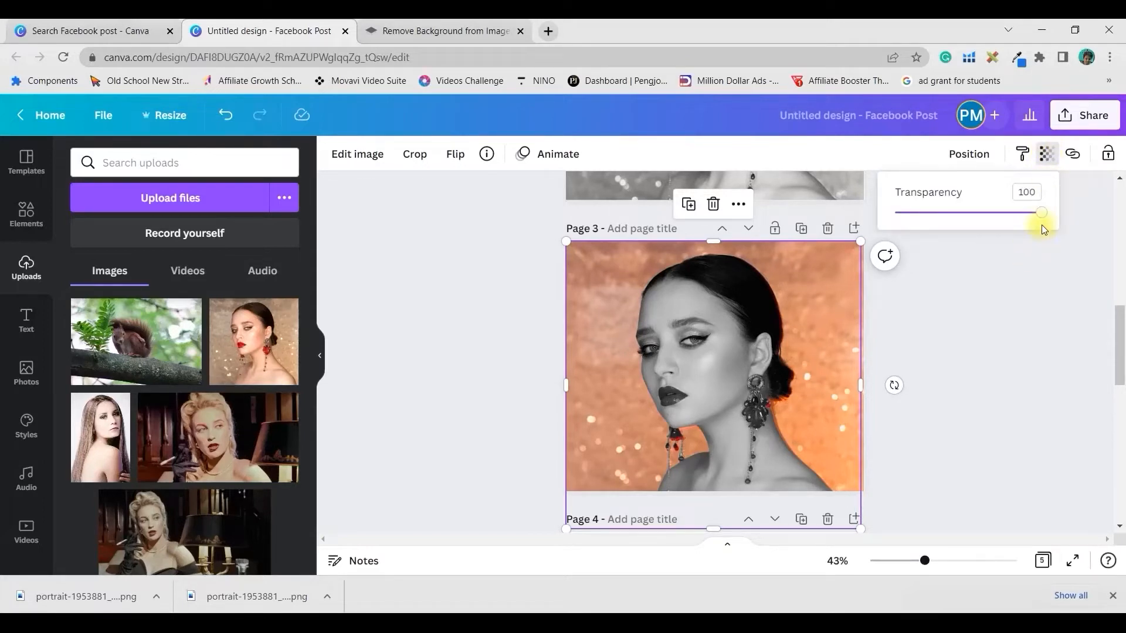
left_click_drag(1042, 219, 1000, 220)
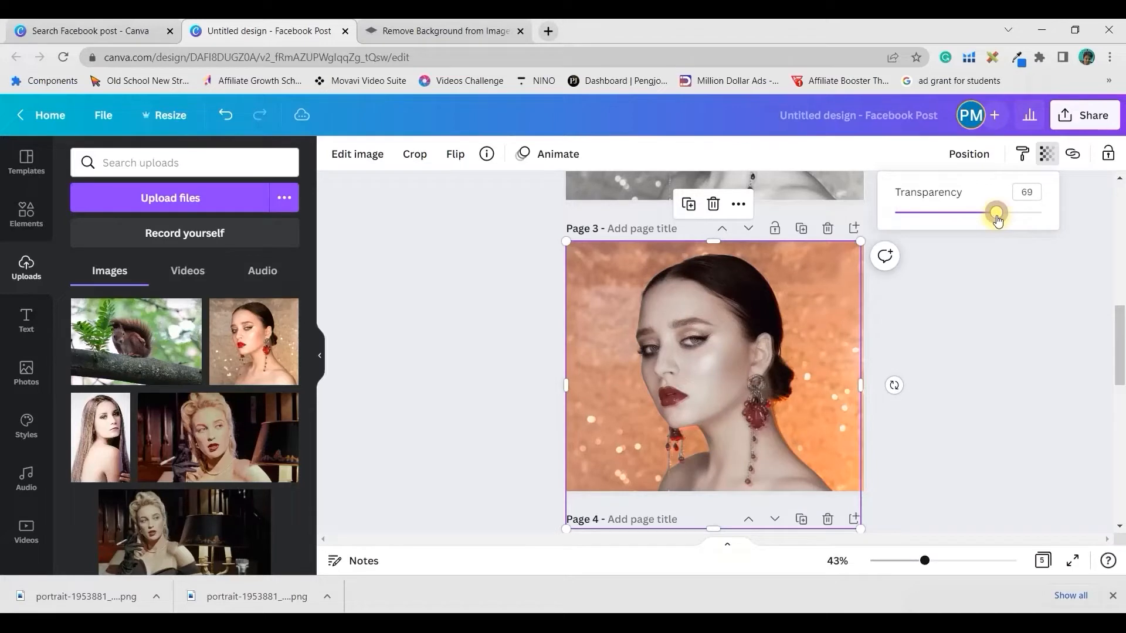
mouse_move(704, 405)
left_mouse_down()
mouse_move(706, 389)
mouse_move(702, 408)
left_mouse_up()
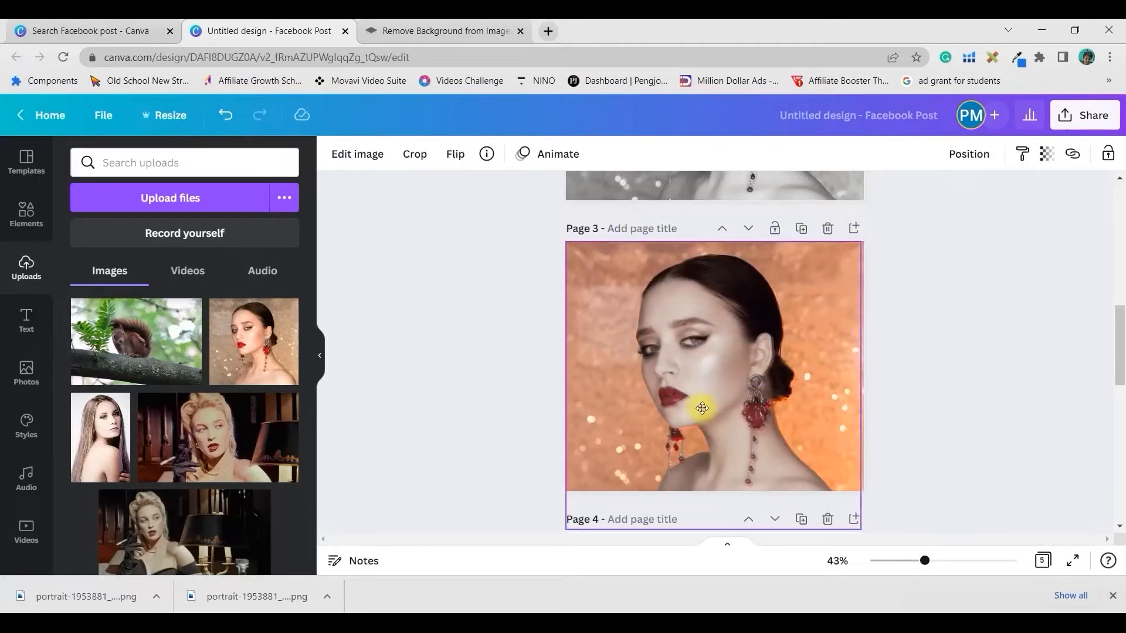
left_click_drag(702, 409, 703, 409)
left_click_drag(857, 526, 869, 542)
left_click_drag(779, 441, 776, 439)
Set the monochrome cutout's transparency to 100 and close the transparency setting.
left_click(1046, 153)
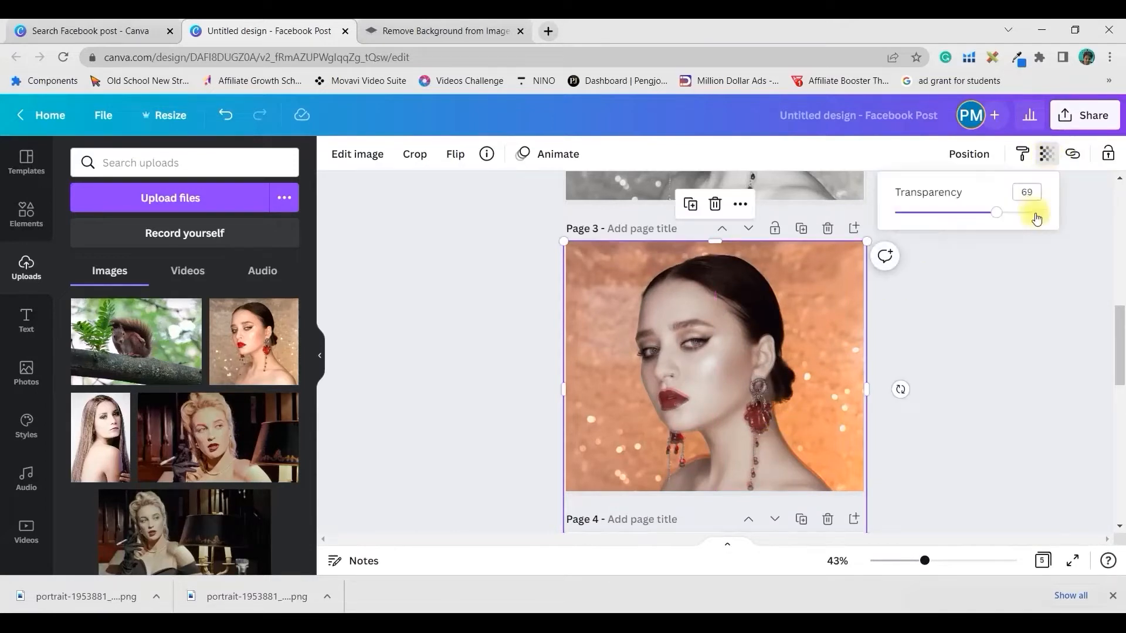
left_click_drag(995, 214, 1076, 231)
left_click(1030, 374)
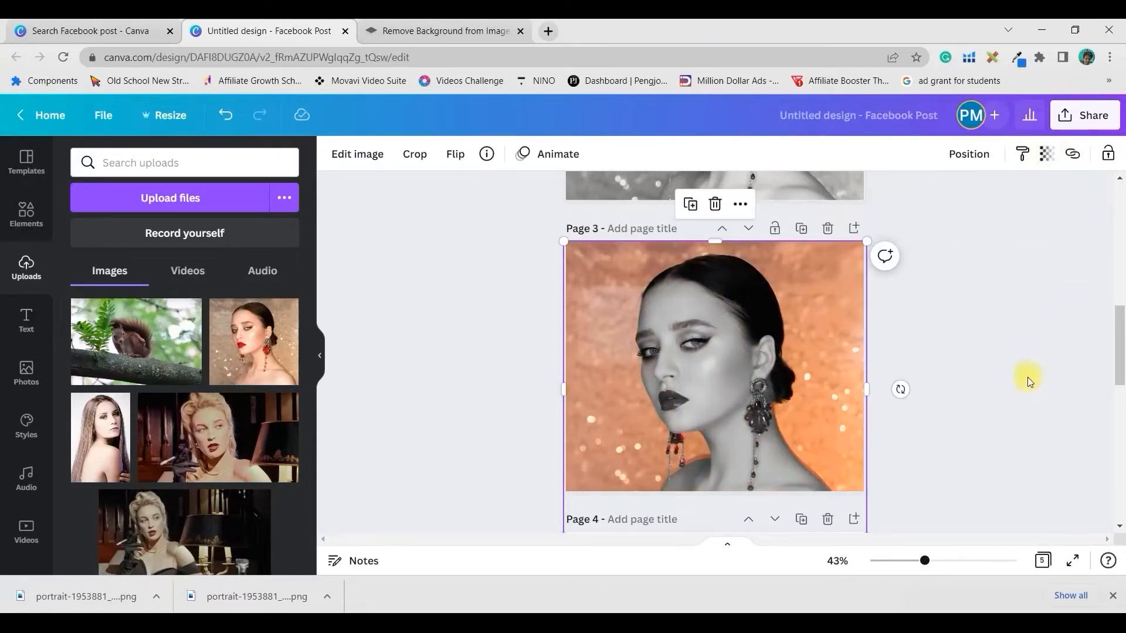
Delete the blank page above the monochrome-on-orange portrait page.
scroll(1027, 377, "down", 5)
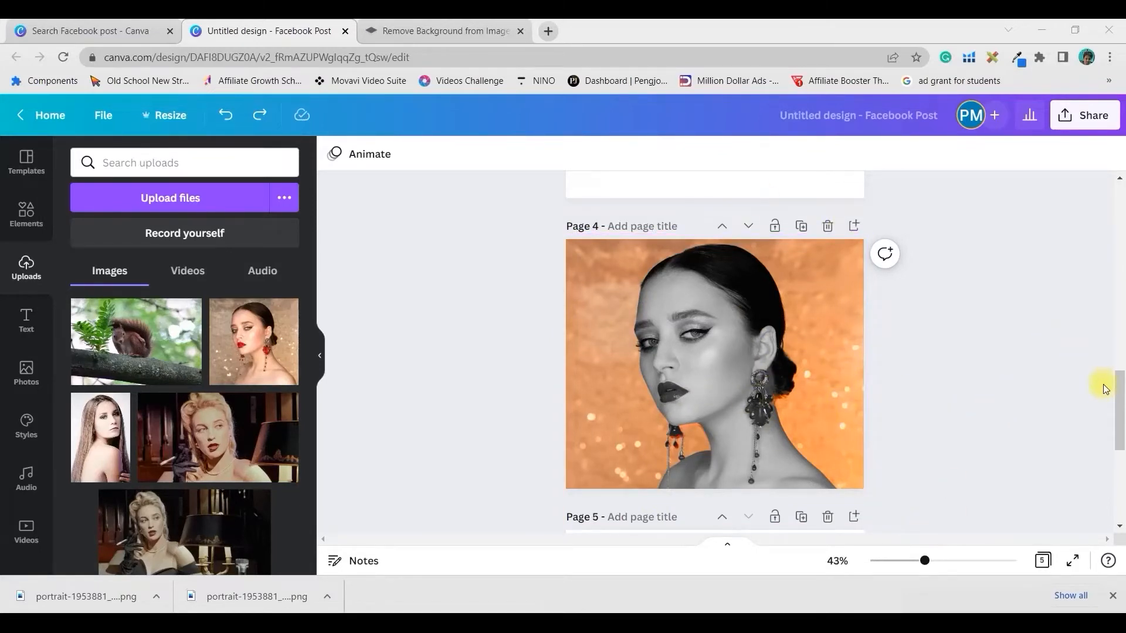
scroll(1081, 374, "up", 5)
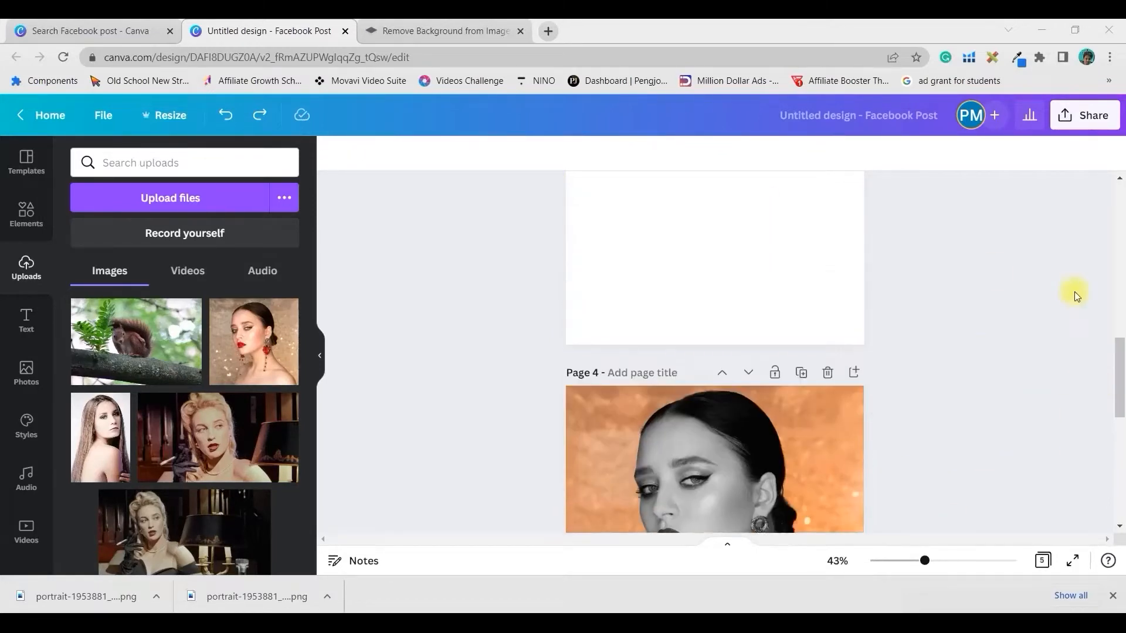
left_click(812, 289)
left_click(827, 229)
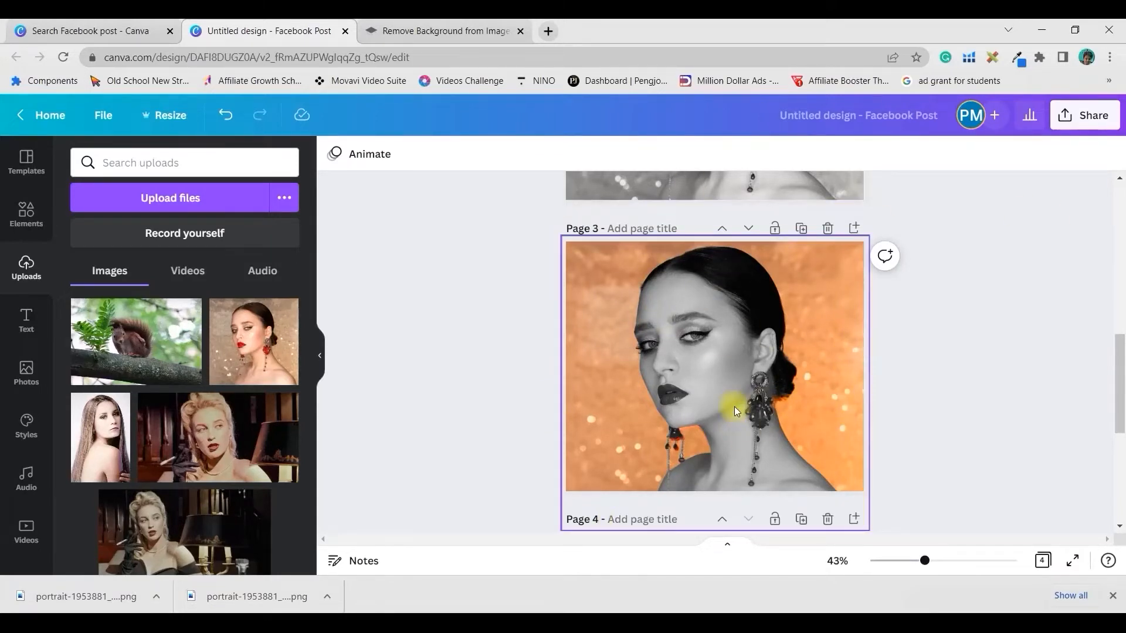
Remove the background from the colour portrait on page 4 with BG Remover.
scroll(944, 327, "down", 4)
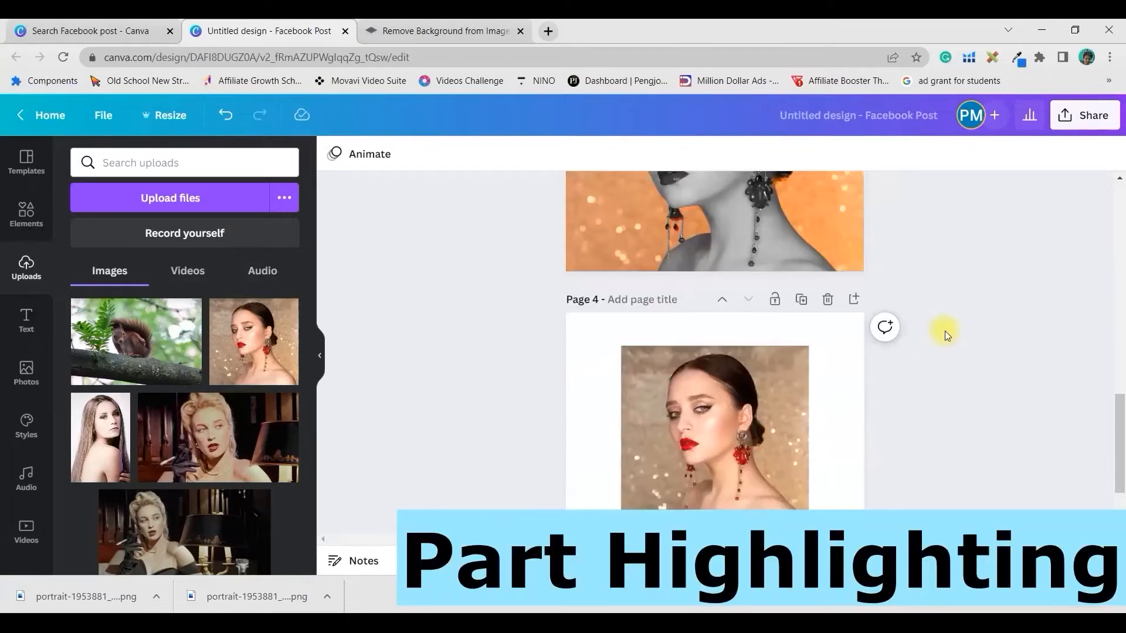
left_click(802, 440)
scroll(852, 366, "down", 1)
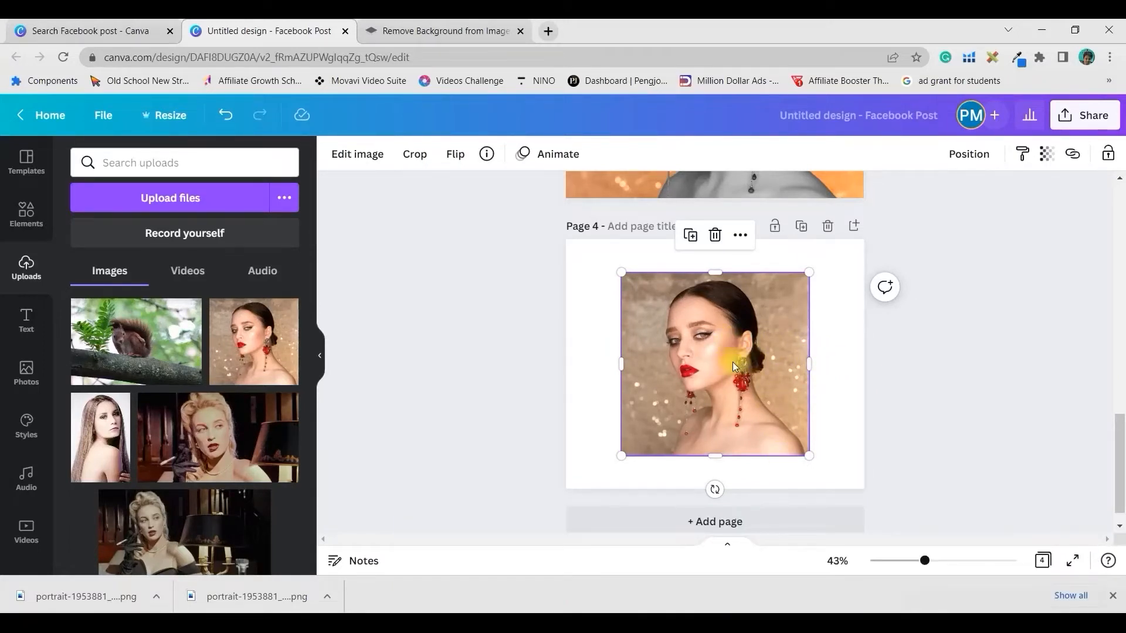
left_click(357, 153)
left_click(262, 280)
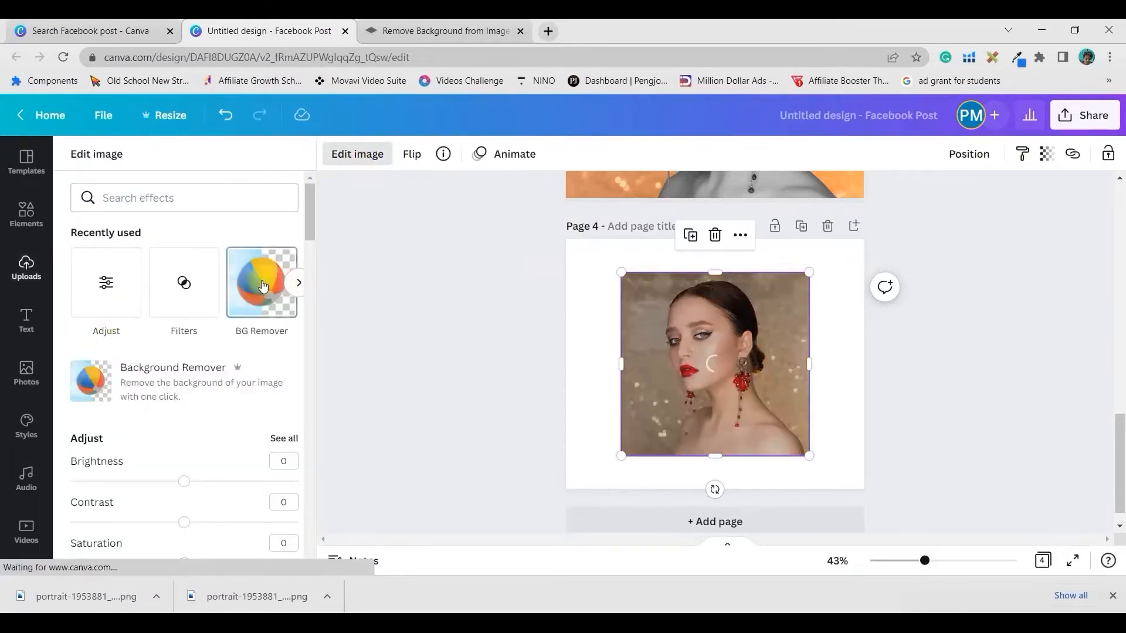
Switch to remove.bg, close the hair cutout's erase/restore editor, and return to the Canva design.
left_click(463, 37)
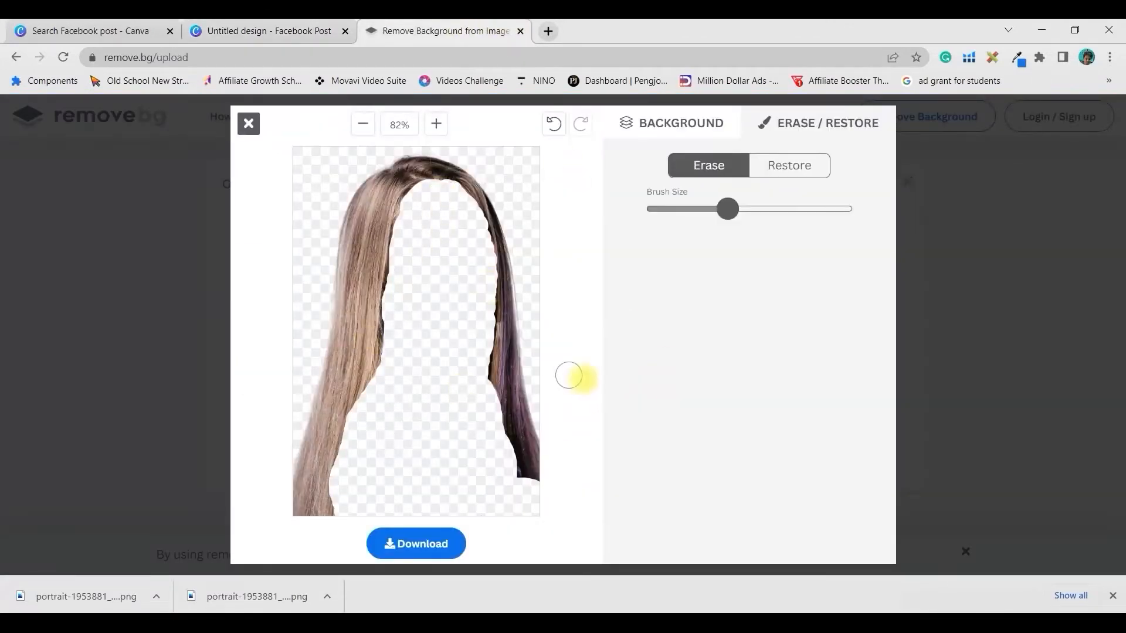
left_click(248, 123)
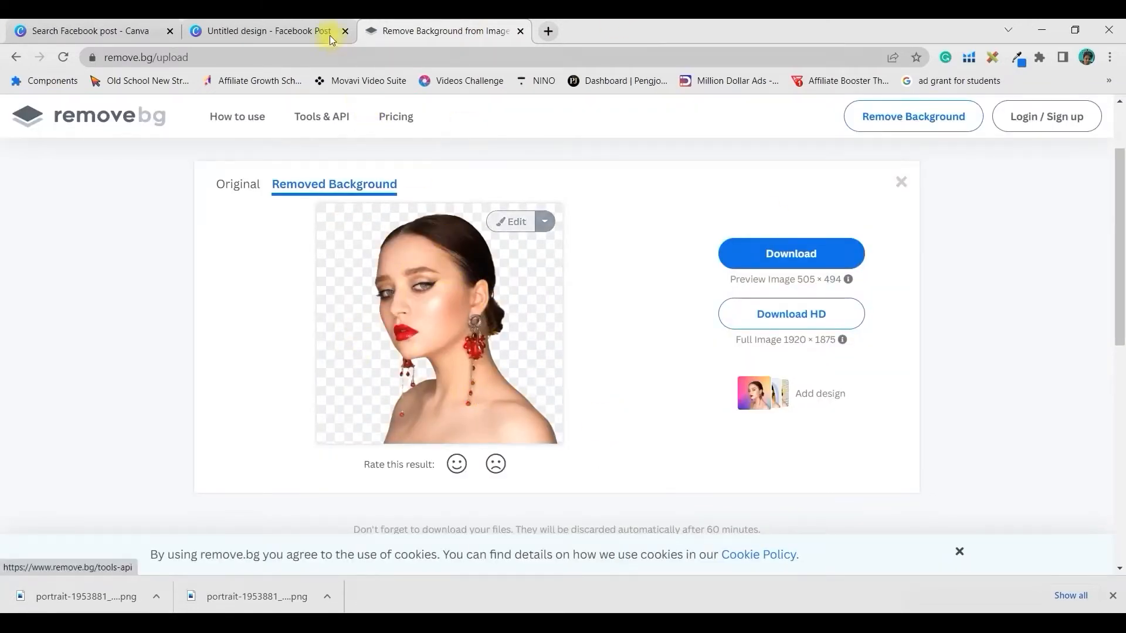
left_click(276, 30)
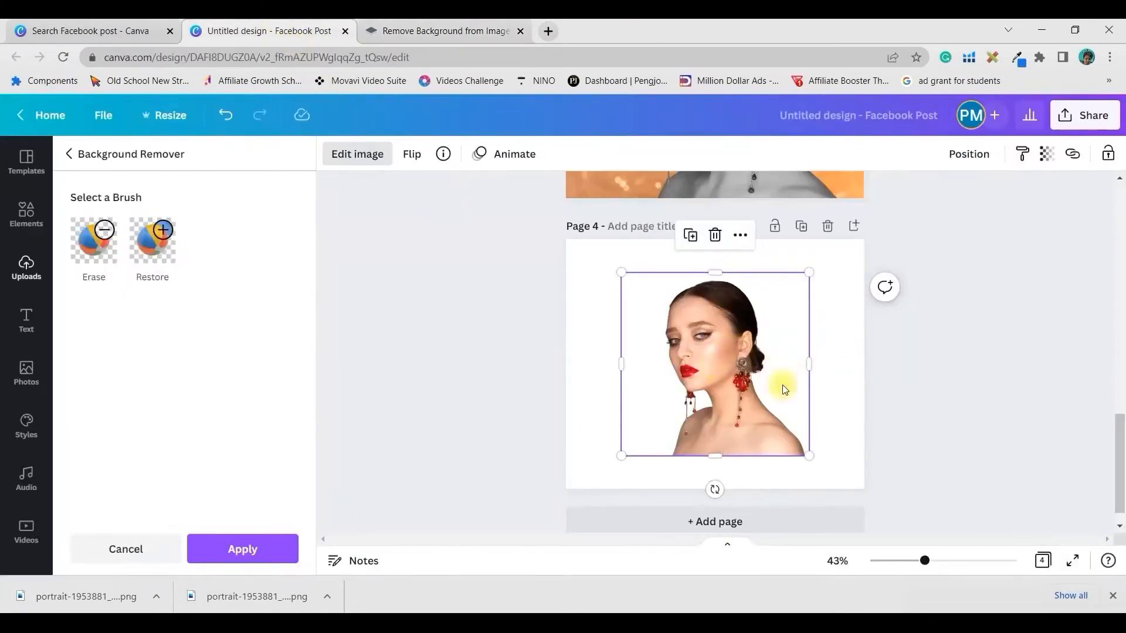
Enlarge the portrait cutout and centre it on page 4, comparing it with the remove.bg result.
left_click_drag(621, 273, 572, 254)
left_click_drag(750, 351, 762, 368)
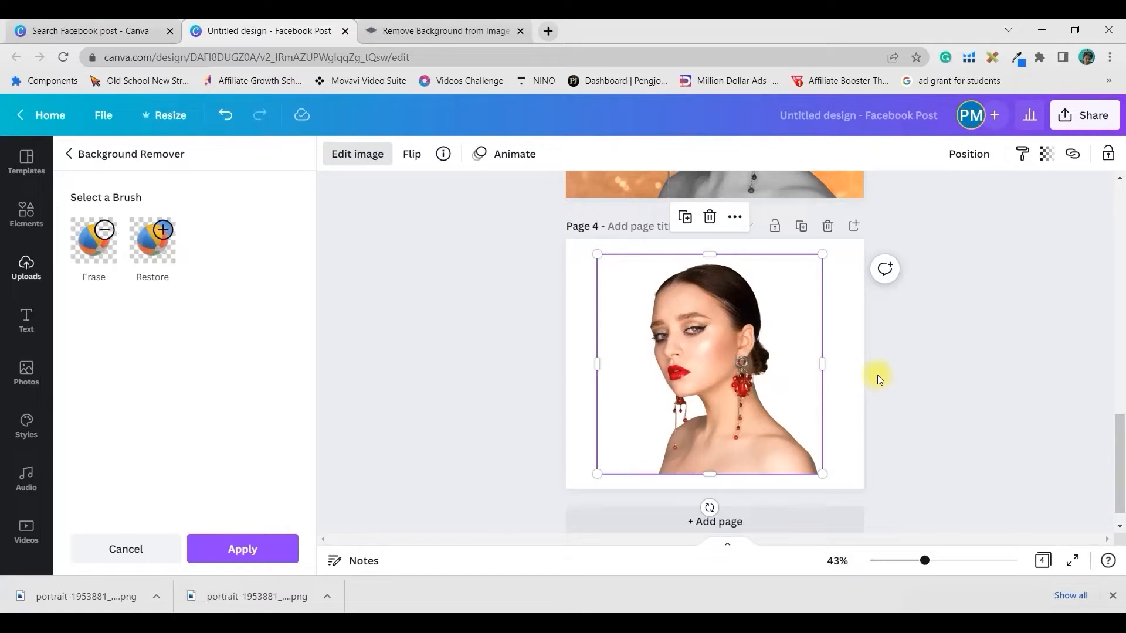
left_click(449, 30)
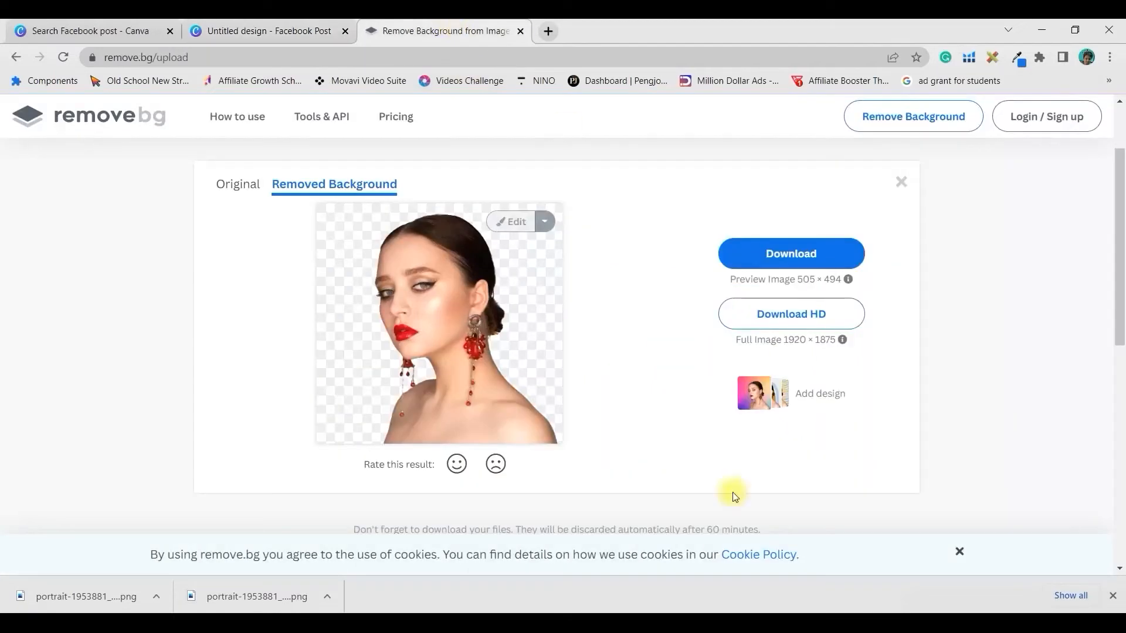
left_click(282, 30)
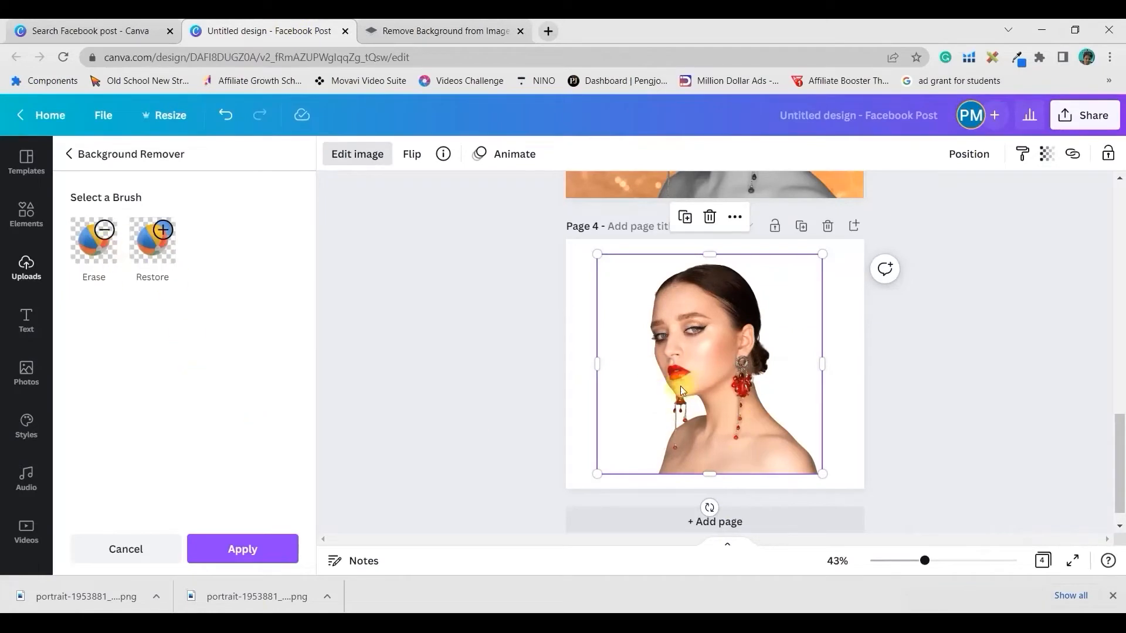
Erase everything except the red lips from the page 4 cutout using brush sizes 25 and 59, and apply the result.
left_click(104, 249)
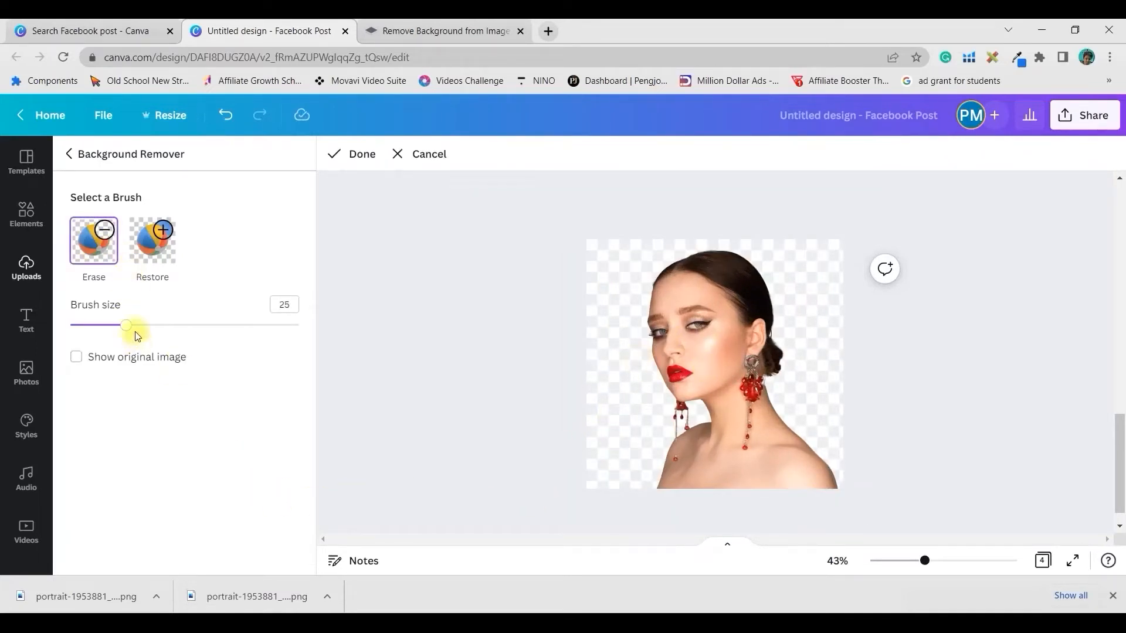
left_click_drag(925, 562, 967, 562)
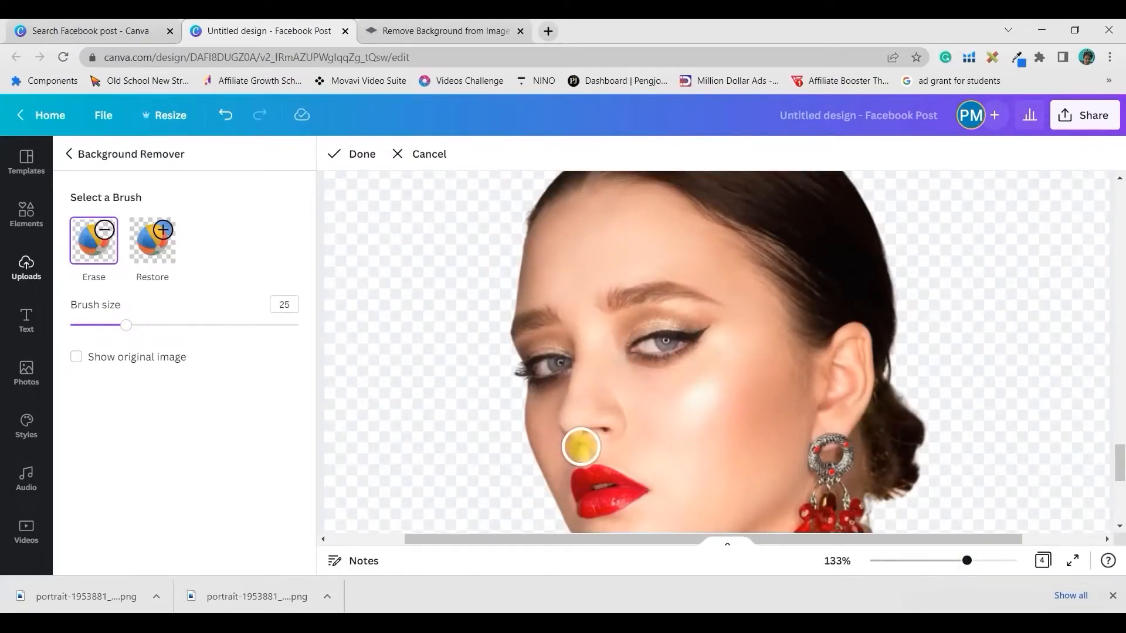
left_click_drag(581, 448, 606, 446)
left_click_drag(613, 449, 634, 453)
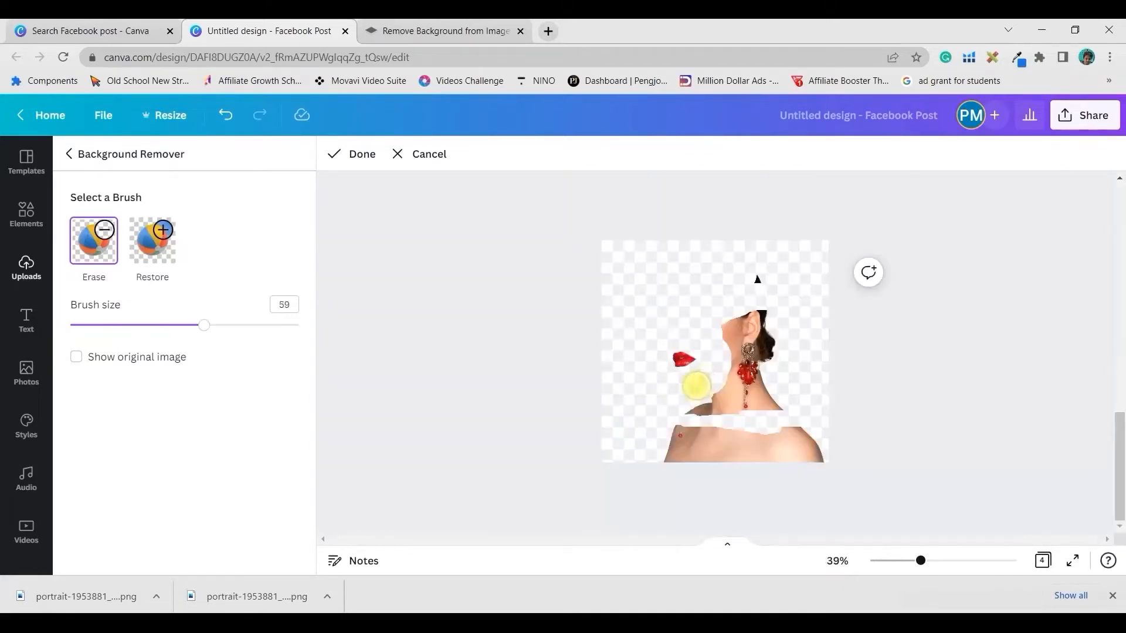
mouse_move(696, 385)
left_mouse_down()
mouse_move(763, 354)
mouse_move(748, 303)
mouse_move(718, 337)
mouse_move(735, 359)
mouse_move(736, 326)
mouse_move(755, 290)
mouse_move(762, 330)
mouse_move(721, 395)
mouse_move(808, 372)
mouse_move(690, 427)
mouse_move(692, 405)
mouse_move(661, 427)
mouse_move(776, 461)
left_mouse_up()
mouse_move(842, 469)
left_mouse_down()
mouse_move(850, 442)
mouse_move(732, 429)
mouse_move(771, 422)
left_mouse_up()
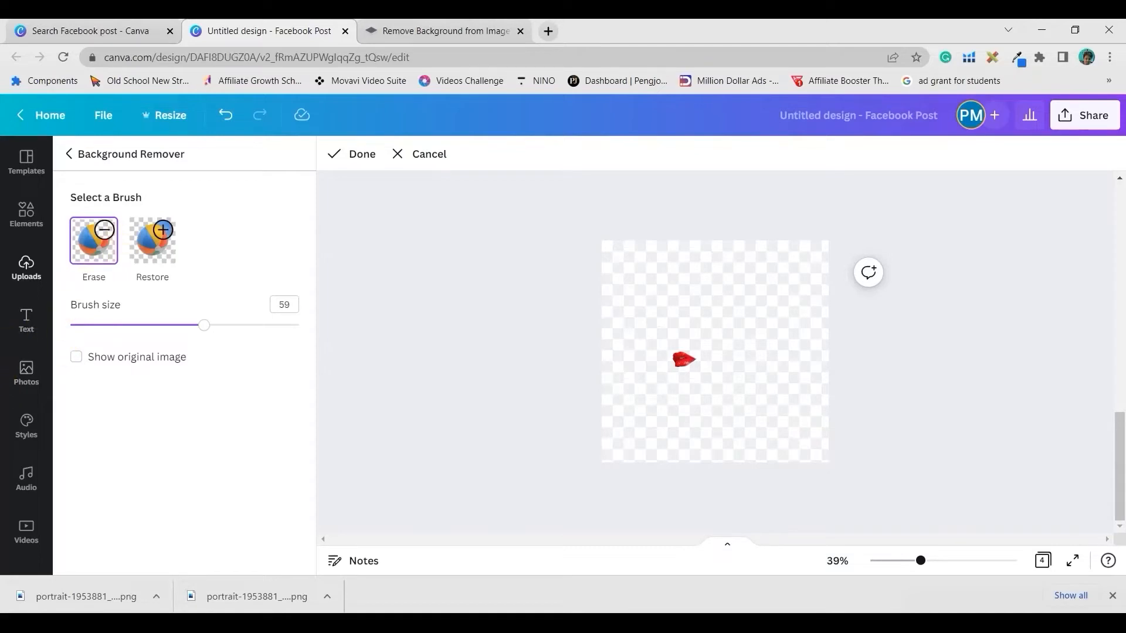
left_click(353, 155)
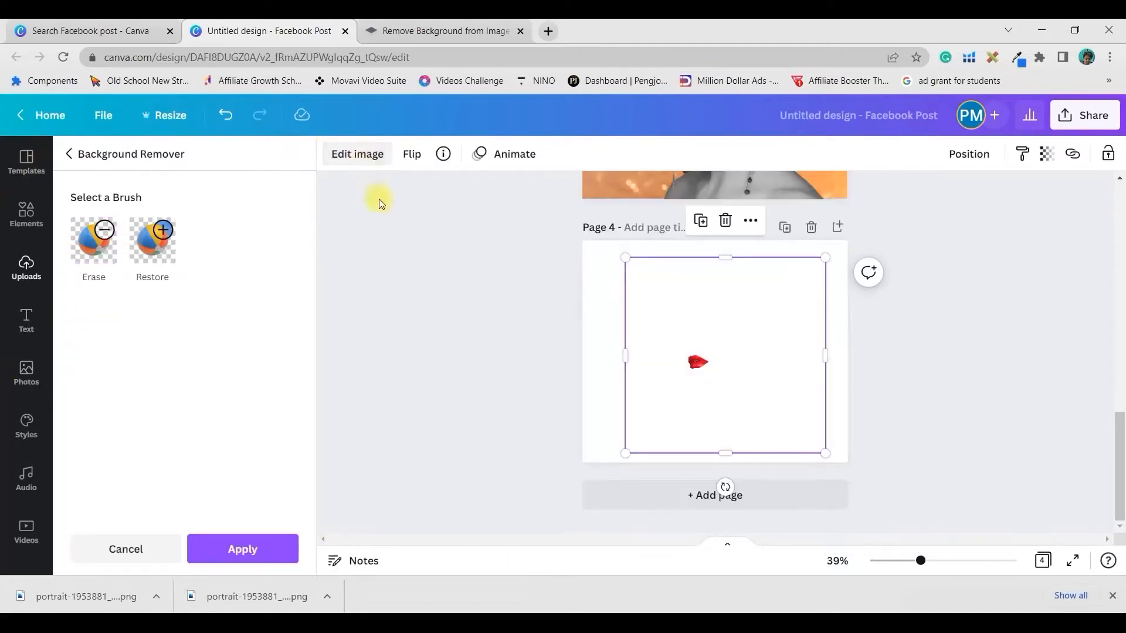
left_click(253, 548)
Crop the empty area around the red lips on all sides and enlarge the cropped image.
left_click_drag(727, 258, 744, 350)
left_click_drag(827, 400, 715, 419)
left_click(252, 546)
left_click_drag(626, 403, 674, 399)
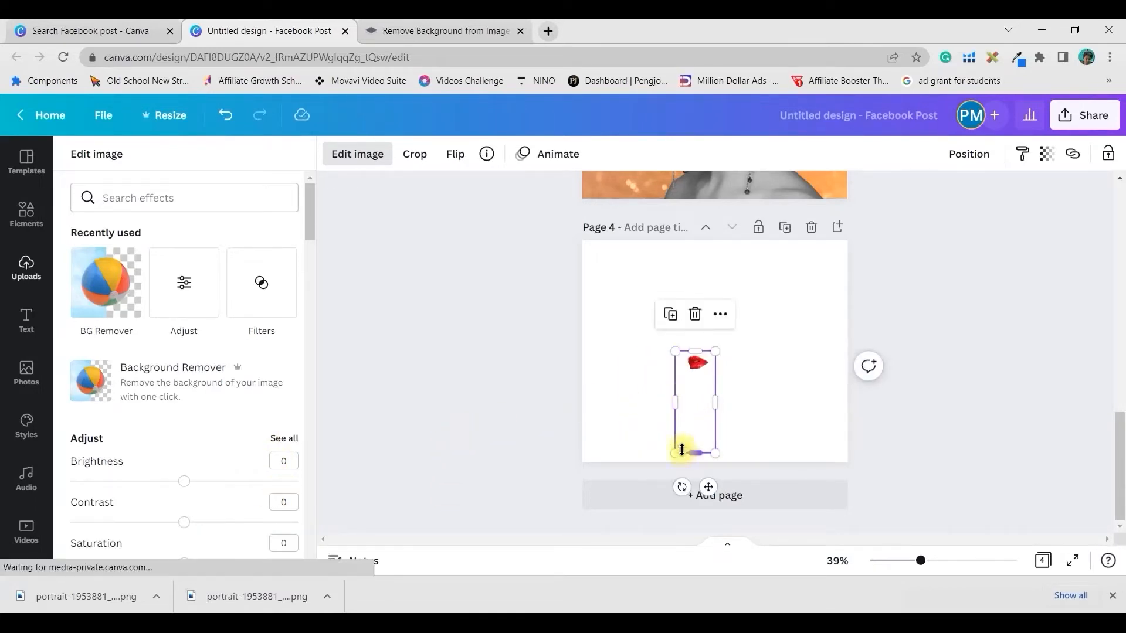
left_click_drag(691, 451, 770, 313)
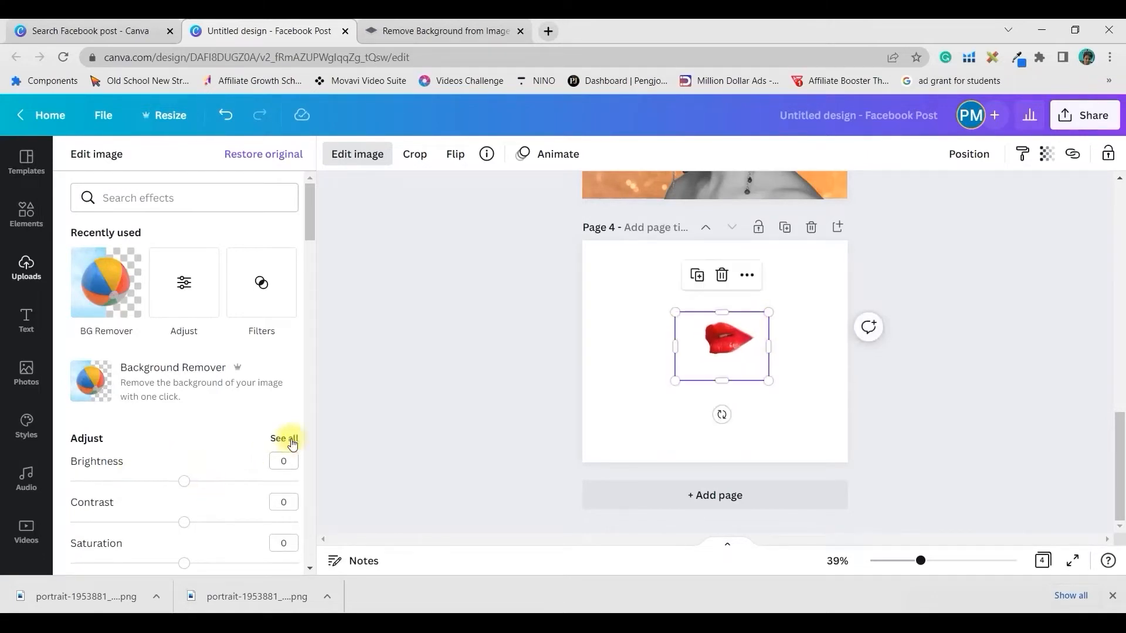
Adjust the lips image to brightness 34, saturation 50 and contrast 70.
left_click_drag(187, 485, 229, 485)
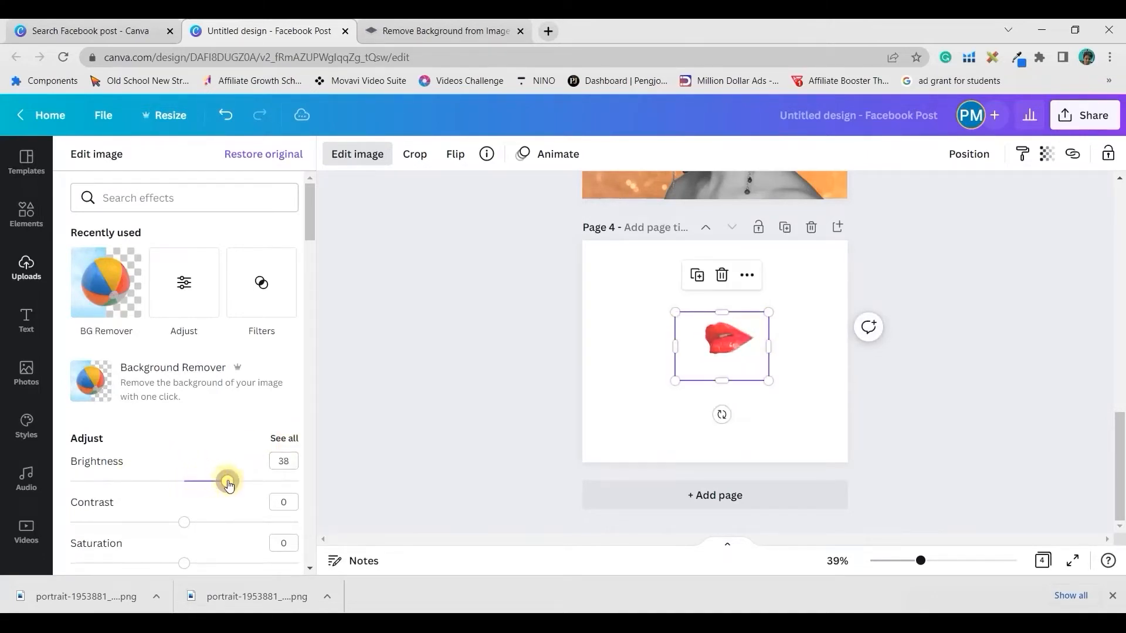
left_click(284, 439)
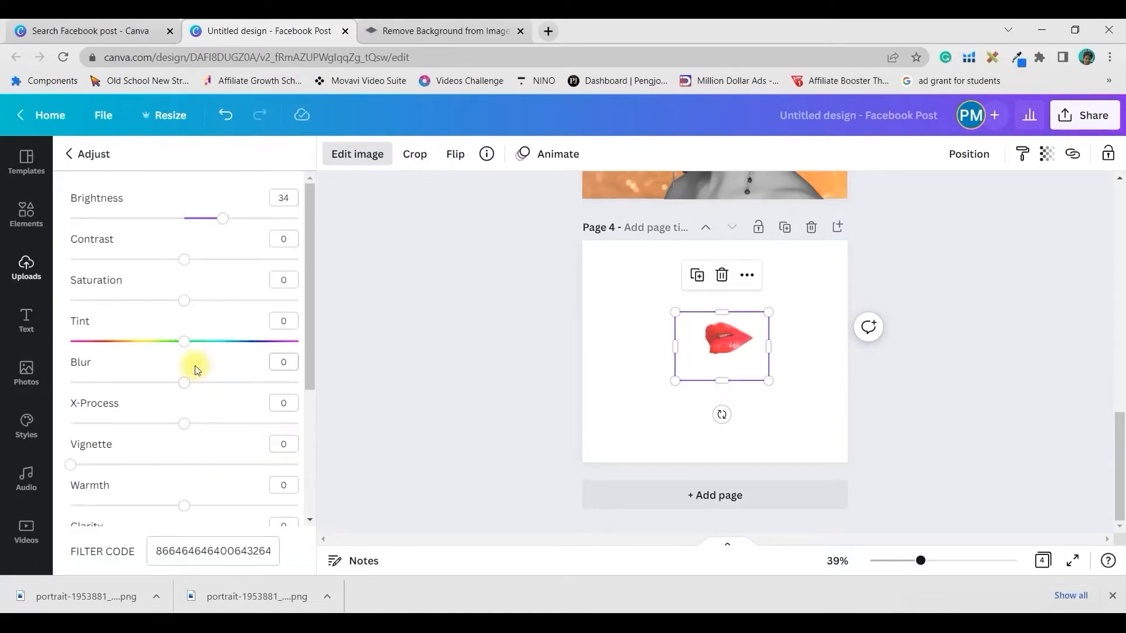
left_click_drag(183, 301, 242, 305)
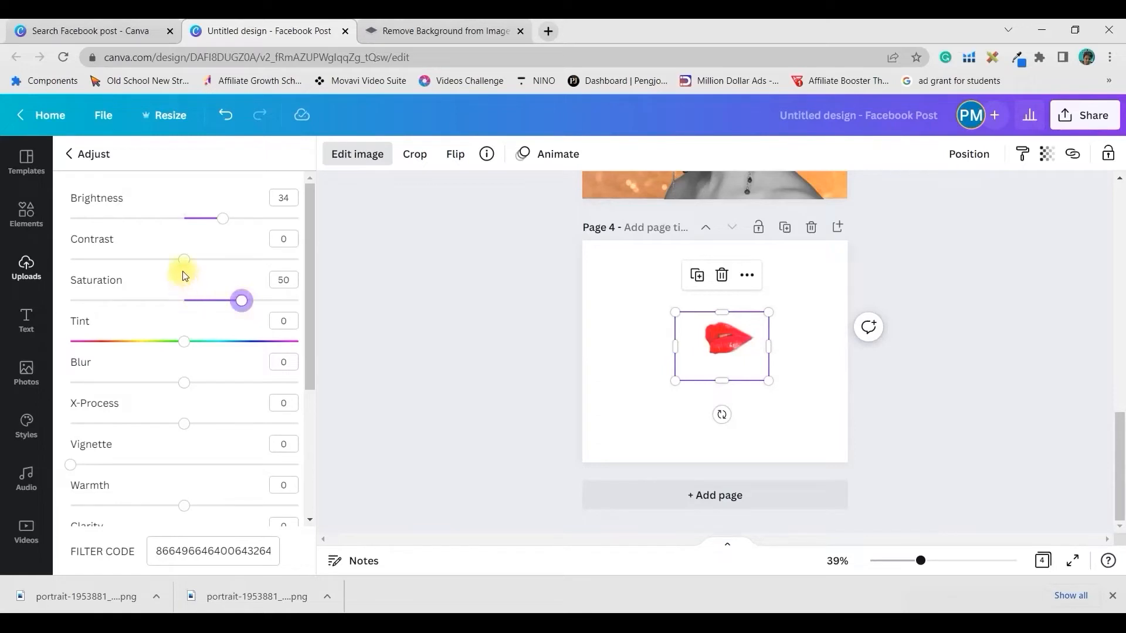
left_click_drag(186, 268, 265, 270)
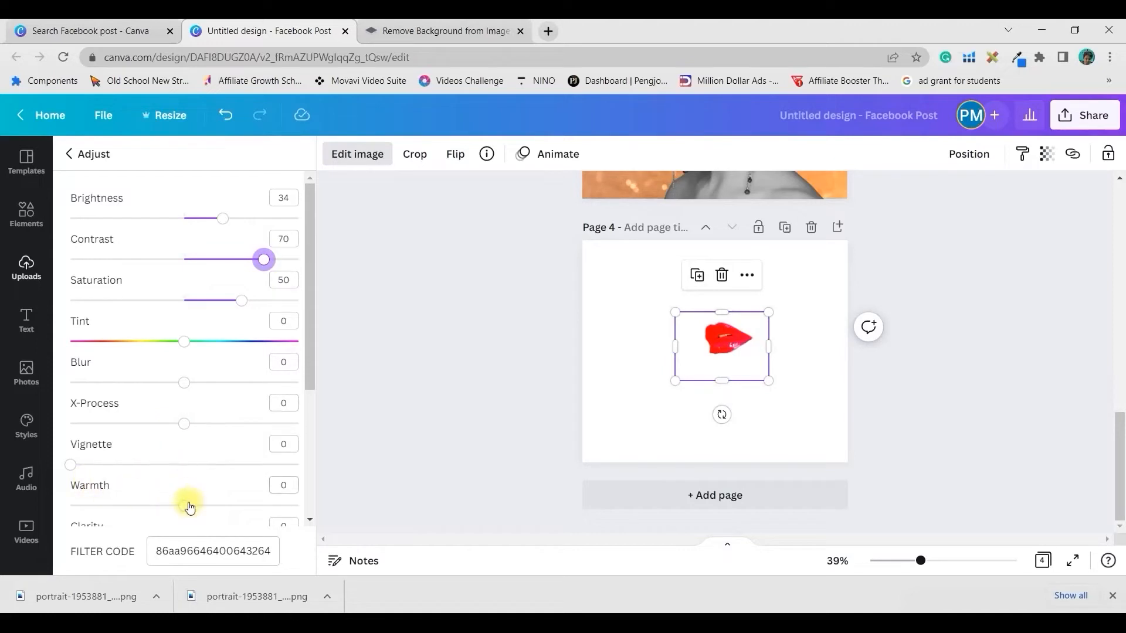
Set the lips image's warmth to 38, vignette to 13, highlights to 35 and shadows to -19.
left_click_drag(183, 504, 227, 486)
scroll(229, 507, "down", 3)
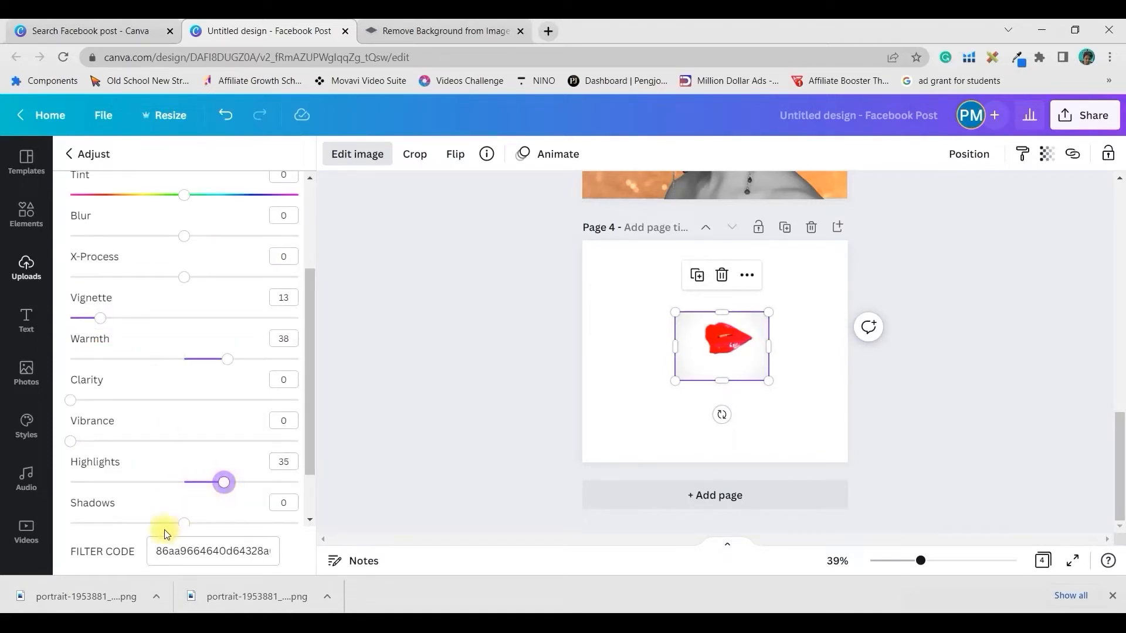
scroll(159, 494, "down", 1)
left_click_drag(183, 456, 164, 461)
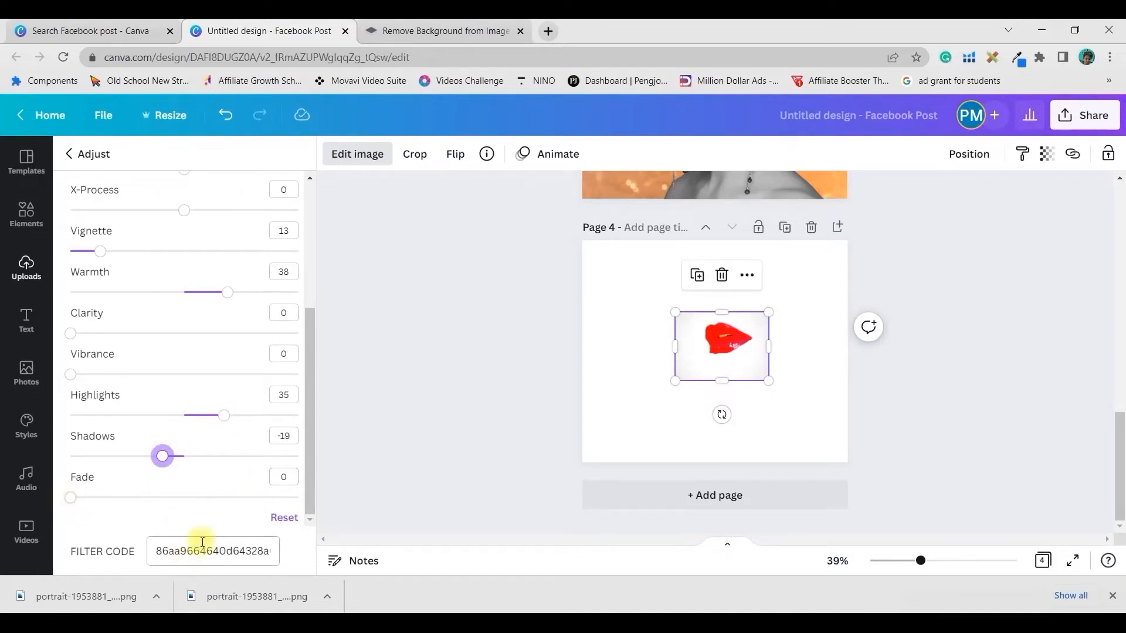
left_click(518, 397)
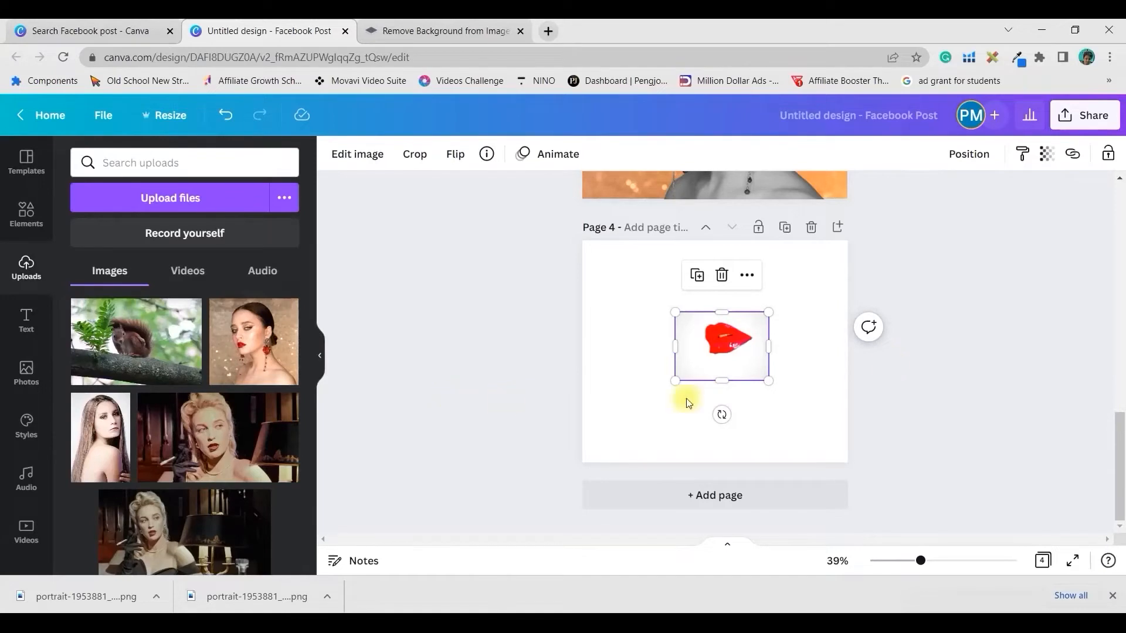
Set the blur of the page 4 lips image to 2.
scroll(930, 380, "up", 2)
scroll(930, 382, "down", 1)
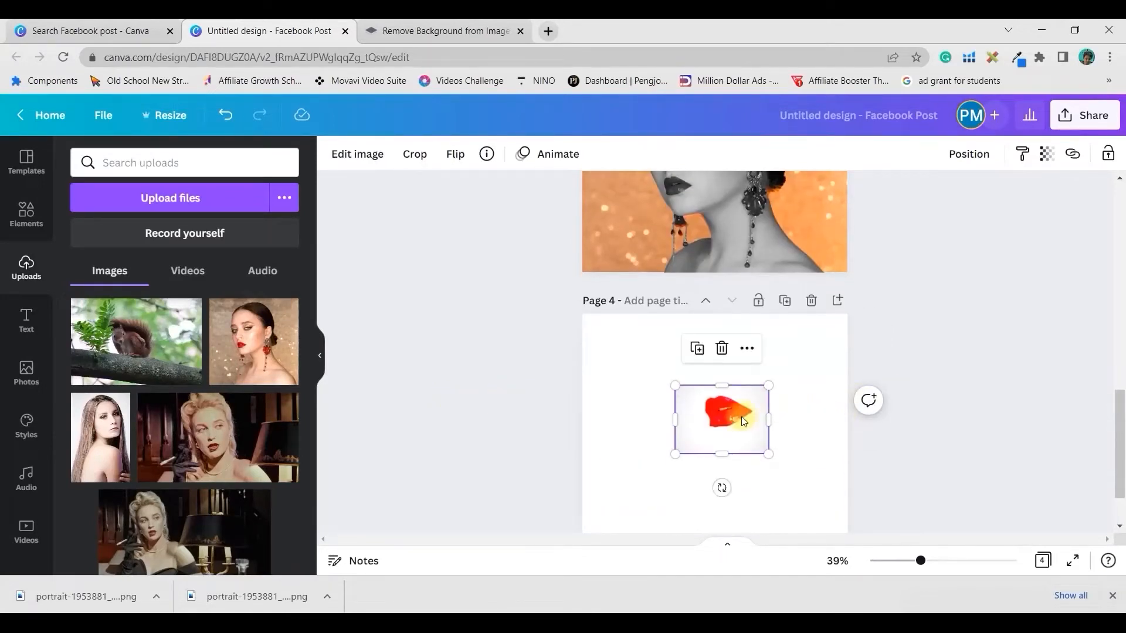
left_click(357, 153)
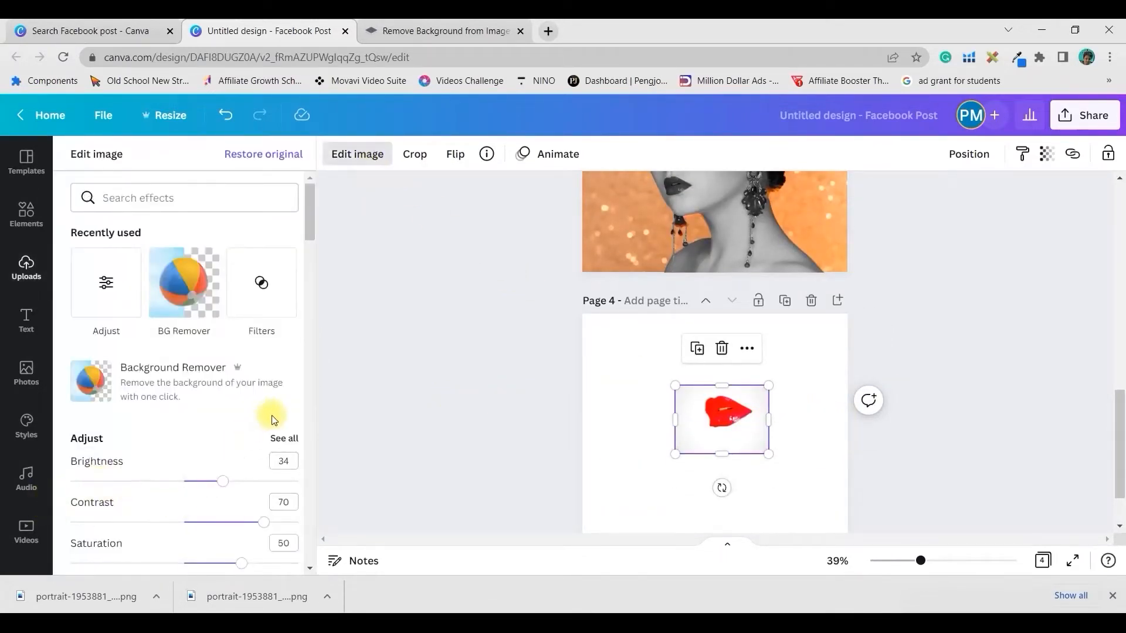
left_click(290, 440)
mouse_move(186, 385)
left_mouse_down()
mouse_move(176, 384)
mouse_move(215, 384)
mouse_move(187, 384)
left_mouse_up()
left_click(283, 364)
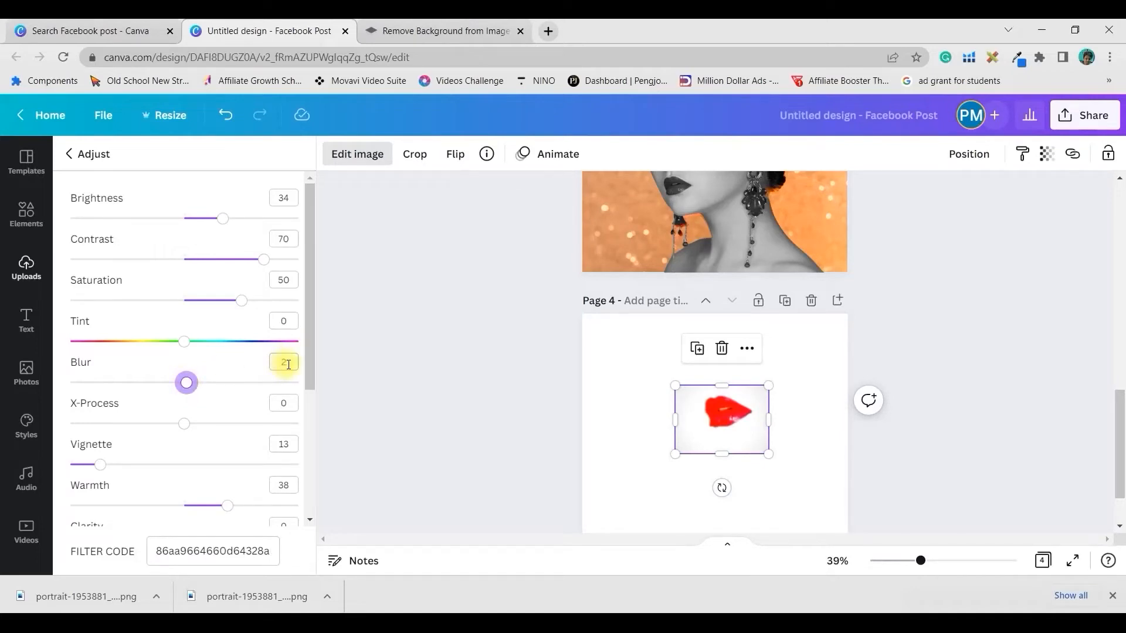
left_click(942, 466)
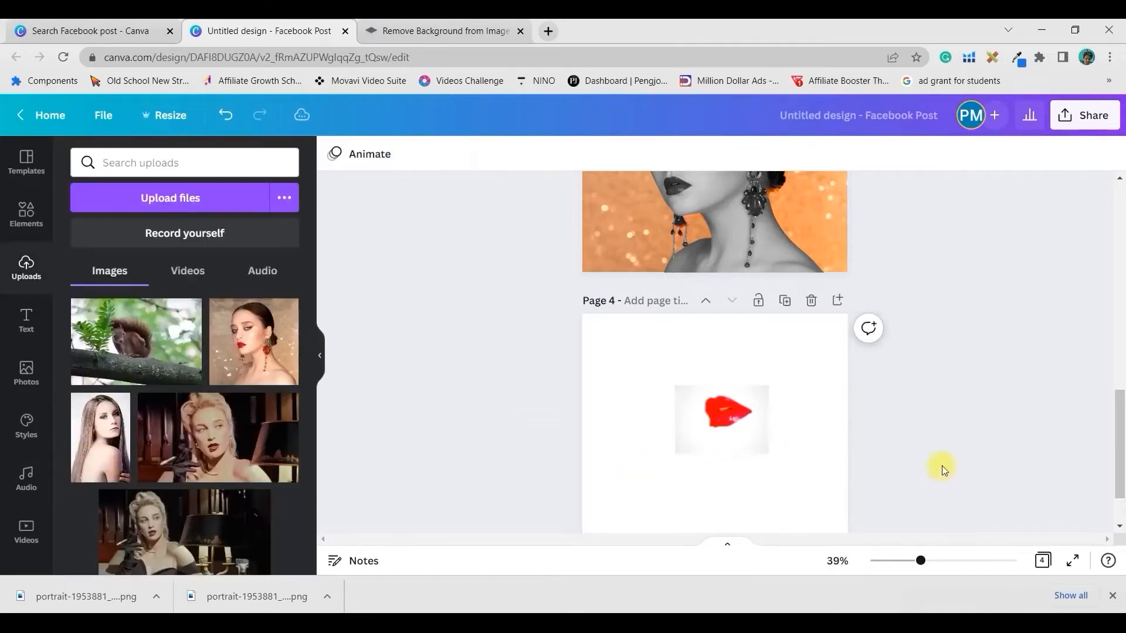
Move the adjusted lips image from page 4 onto the mouth of the page 3 portrait, scaled to fit.
left_click(718, 440)
left_click(903, 376)
scroll(903, 376, "up", 3)
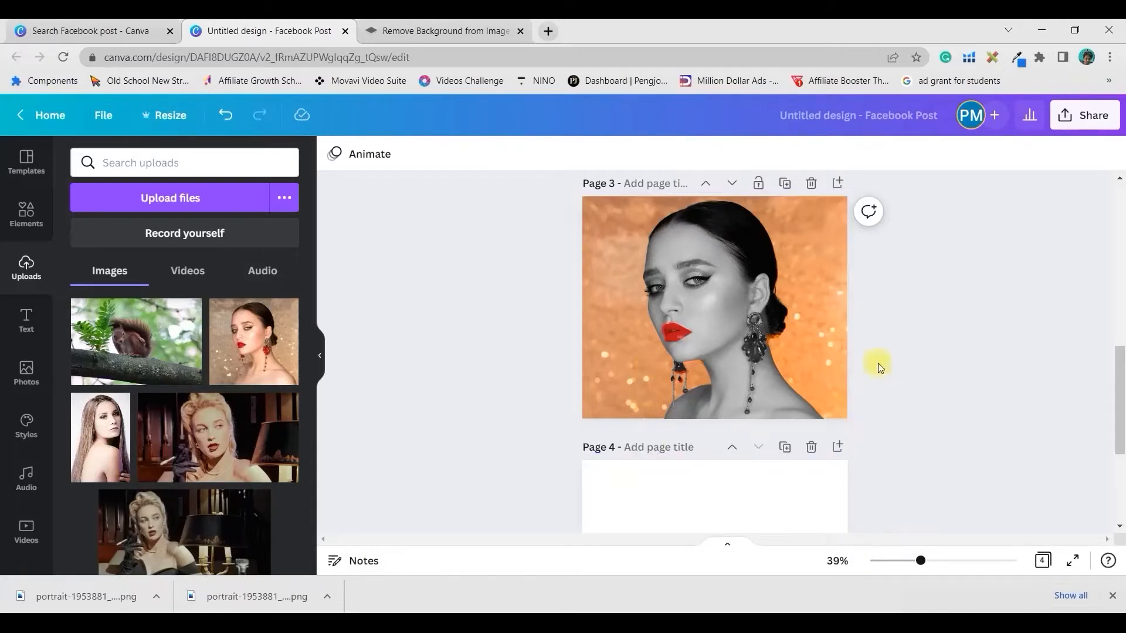
Group the red lips image with the black-and-white portrait cutout on page 3.
left_click(687, 346)
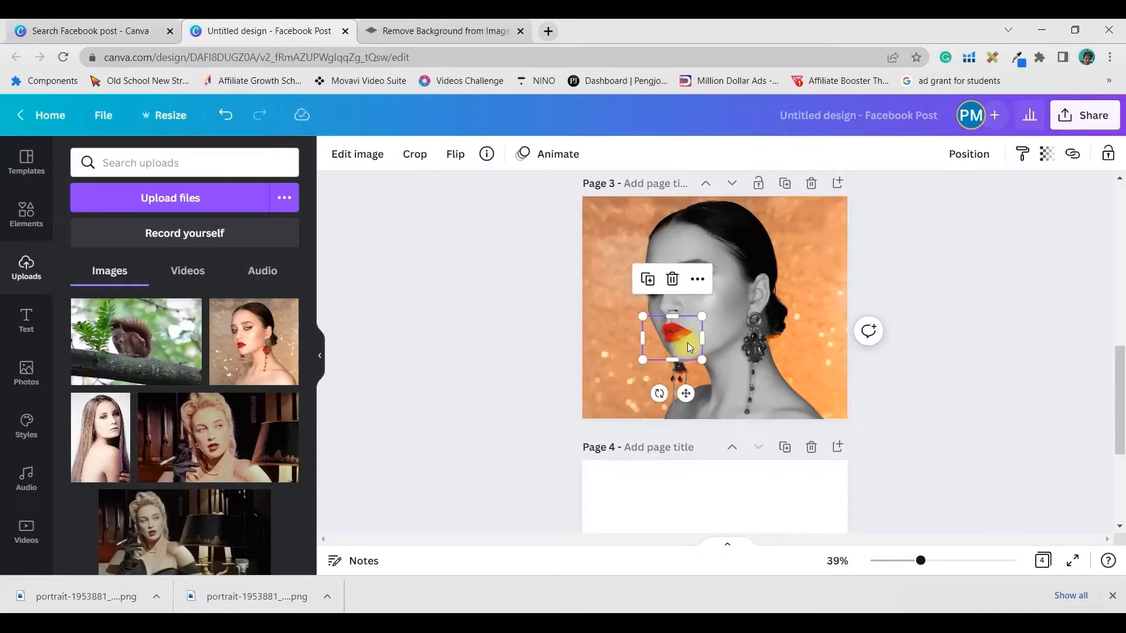
left_click(734, 287, "shift")
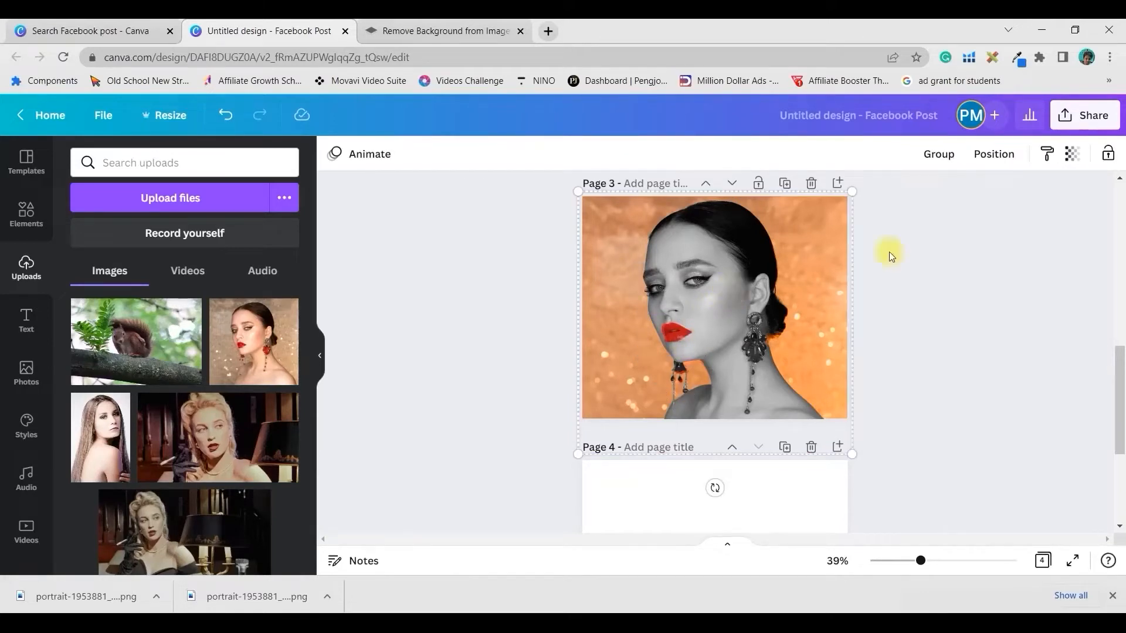
left_click(941, 155)
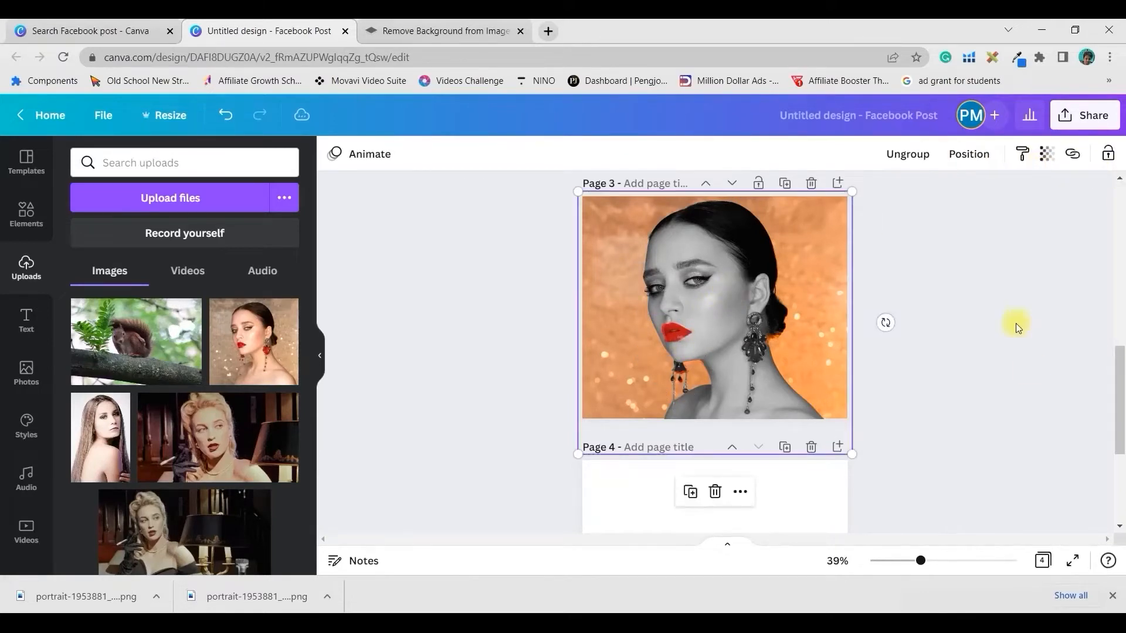
left_click(681, 336)
left_click(1049, 319)
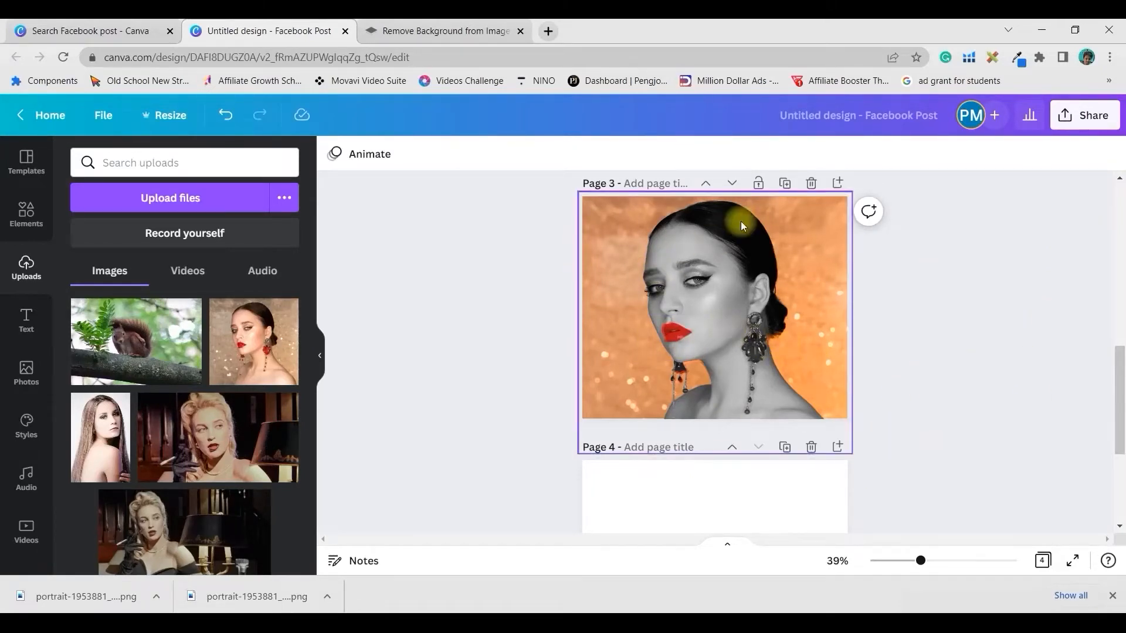
Add the uploaded colour portrait with red earrings to the blank page 4 and set it as the page background.
scroll(1091, 334, "up", 10)
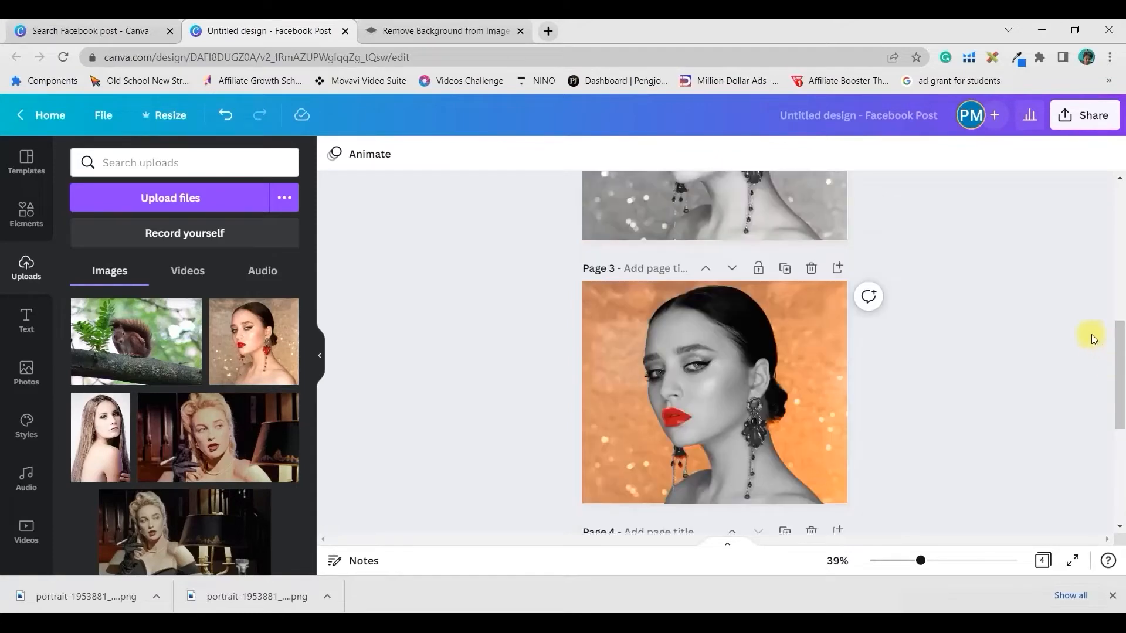
scroll(938, 375, "down", 5)
scroll(905, 380, "down", 5)
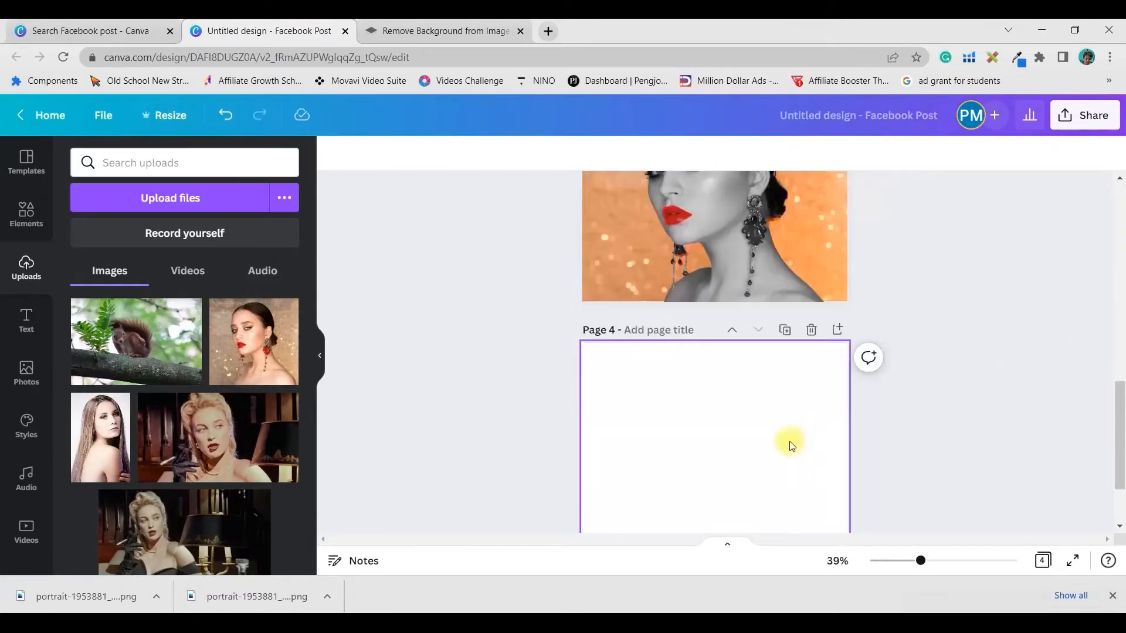
left_click(761, 414)
left_click(244, 355)
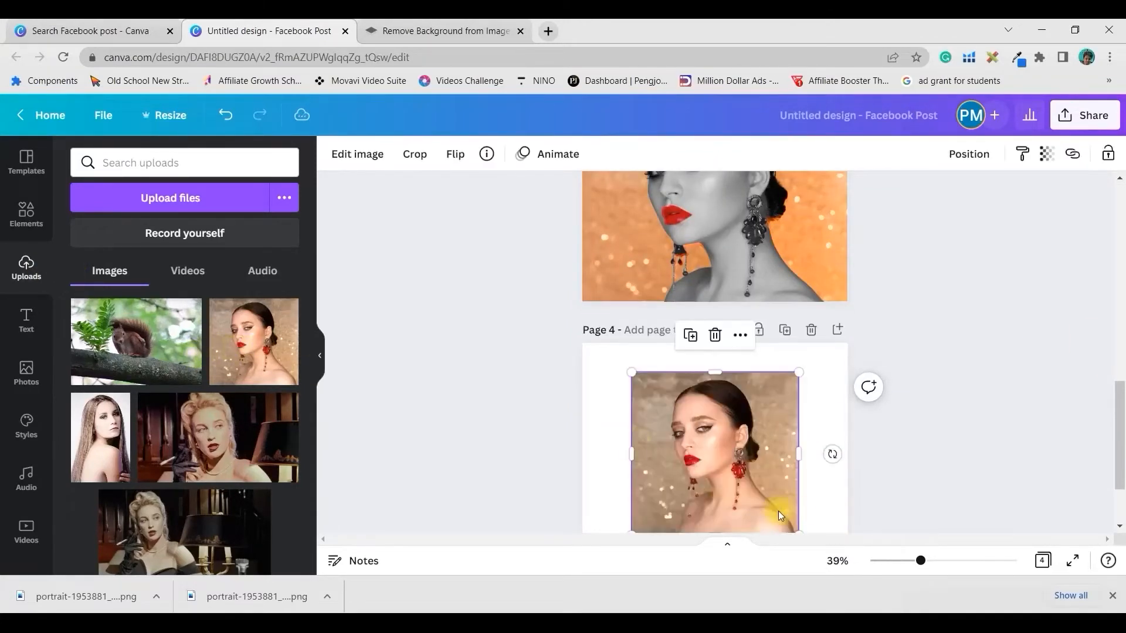
right_click(746, 494)
left_click(817, 508)
left_click(739, 445)
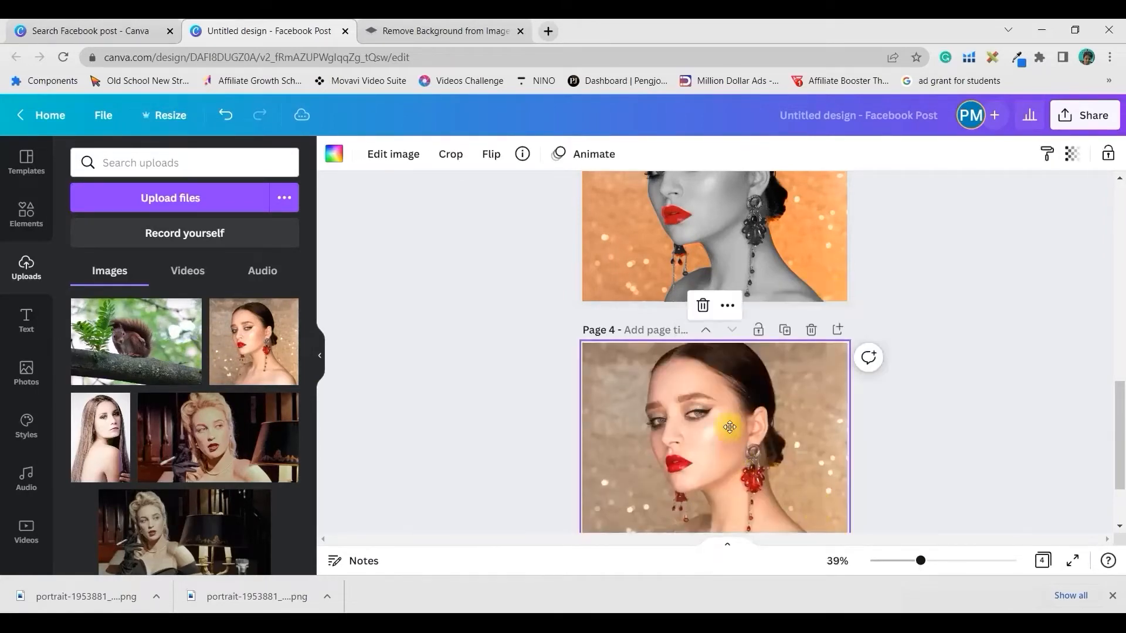
Apply the Summer filter to the page 4 background portrait.
double_click(728, 452)
left_click(393, 154)
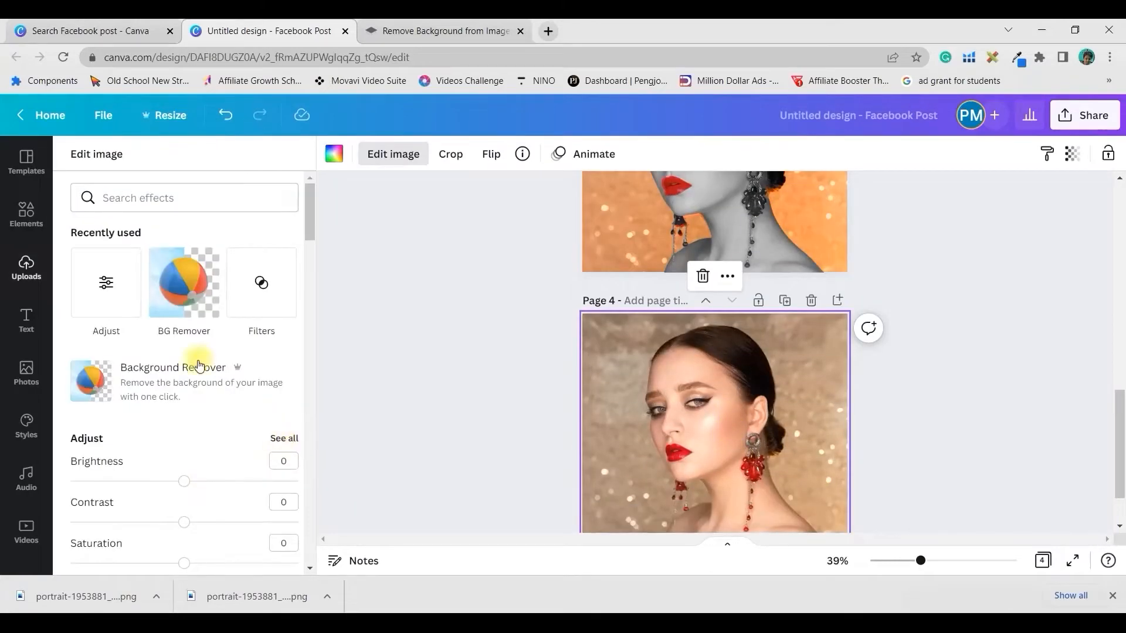
left_click(261, 281)
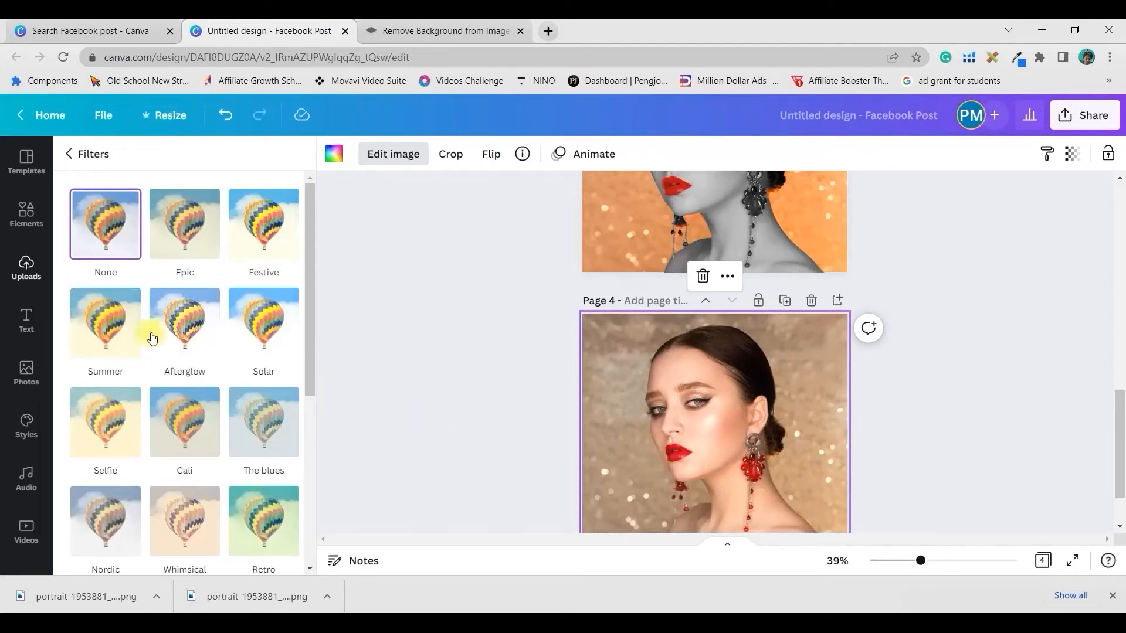
left_click(111, 325)
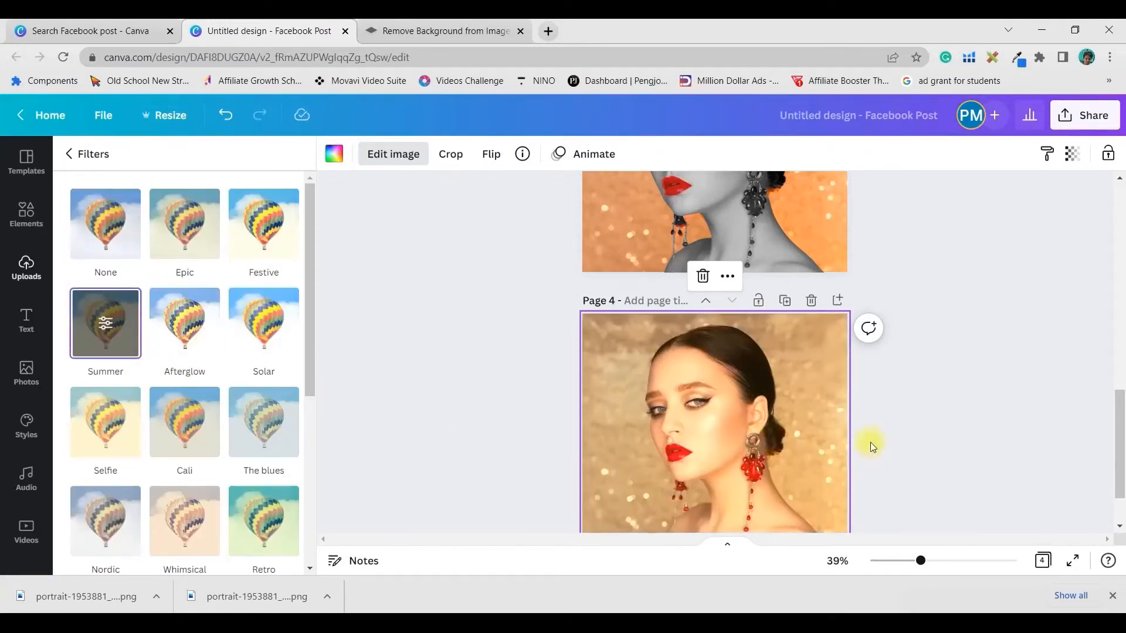
scroll(870, 442, "down", 2)
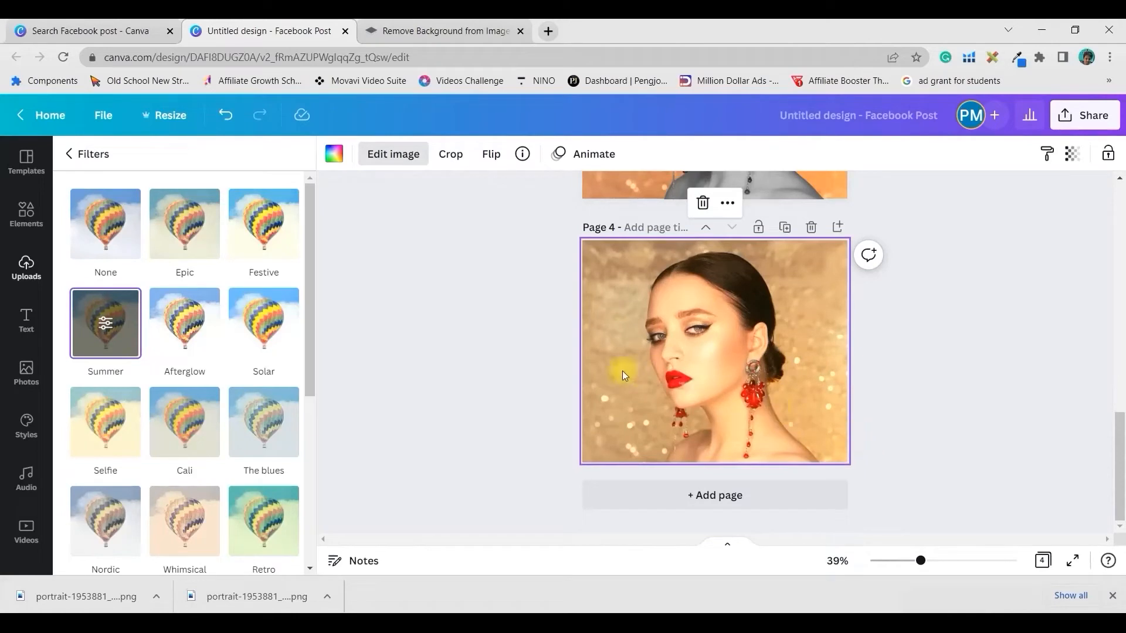
key("Escape")
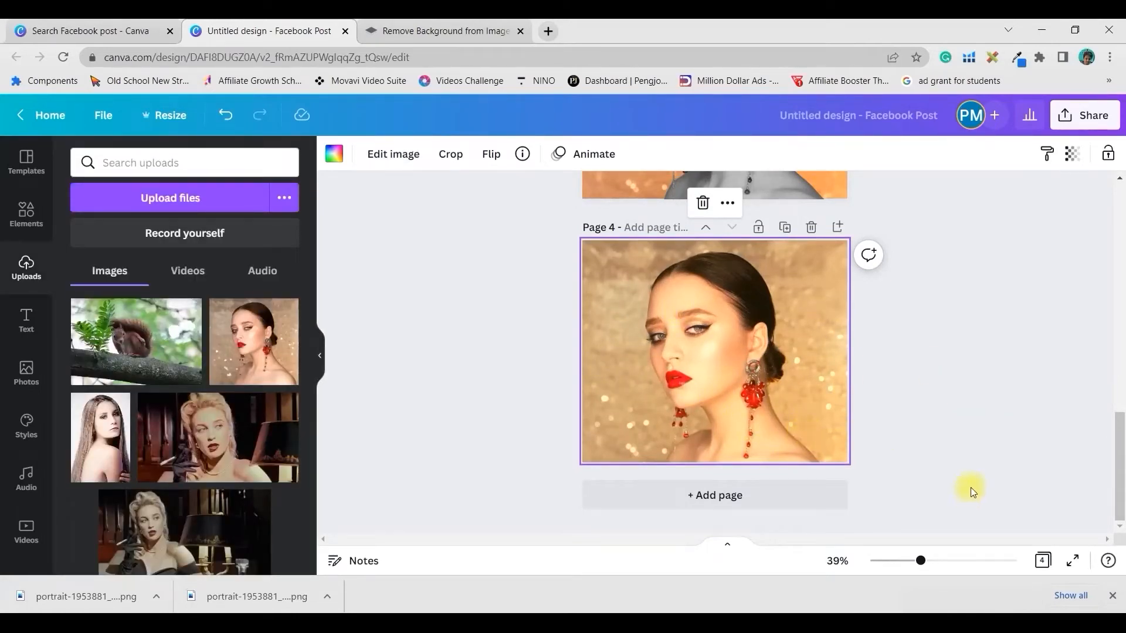
scroll(974, 396, "up", 2)
left_click(932, 438)
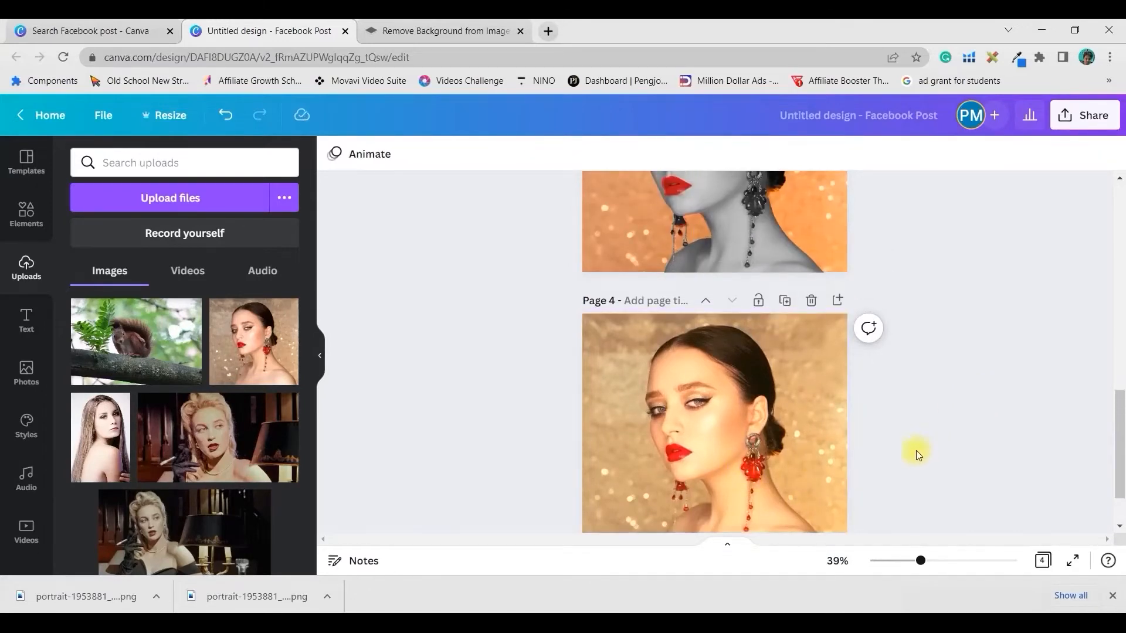
Duplicate page 3, the monochrome portrait with red lips on the orange background.
scroll(903, 442, "up", 4)
scroll(819, 326, "up", 6)
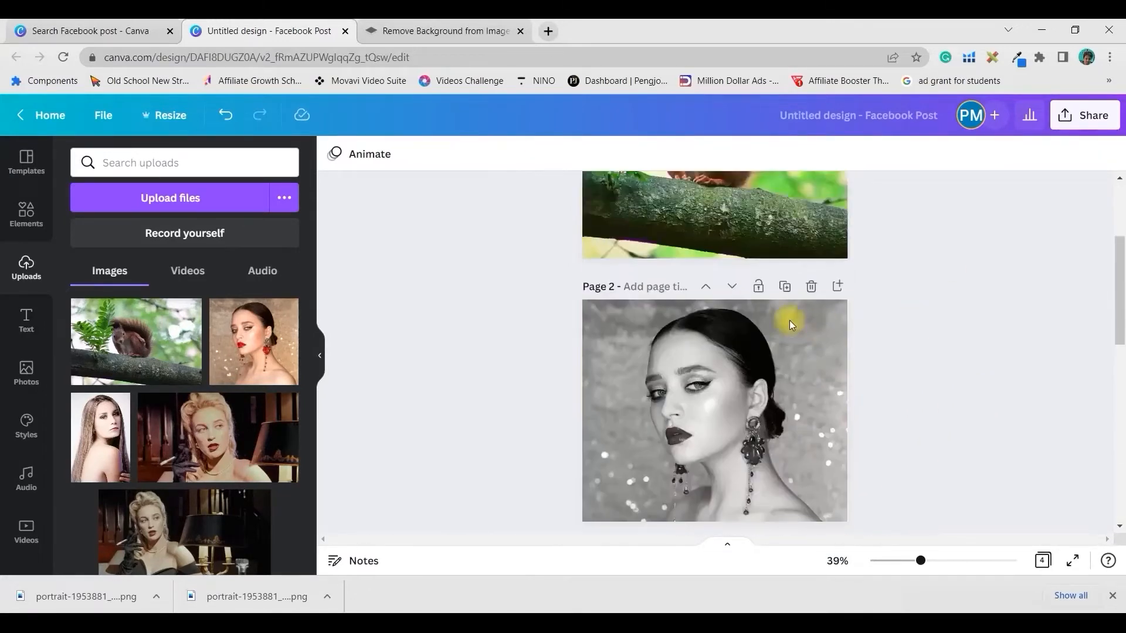
scroll(795, 435, "down", 5)
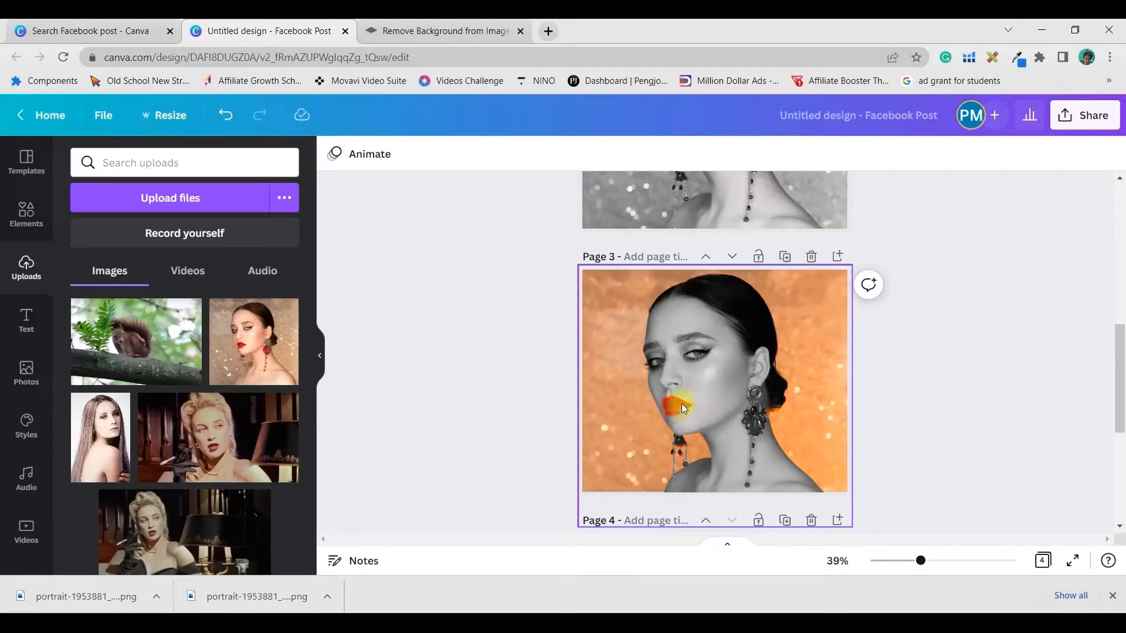
scroll(892, 353, "down", 3)
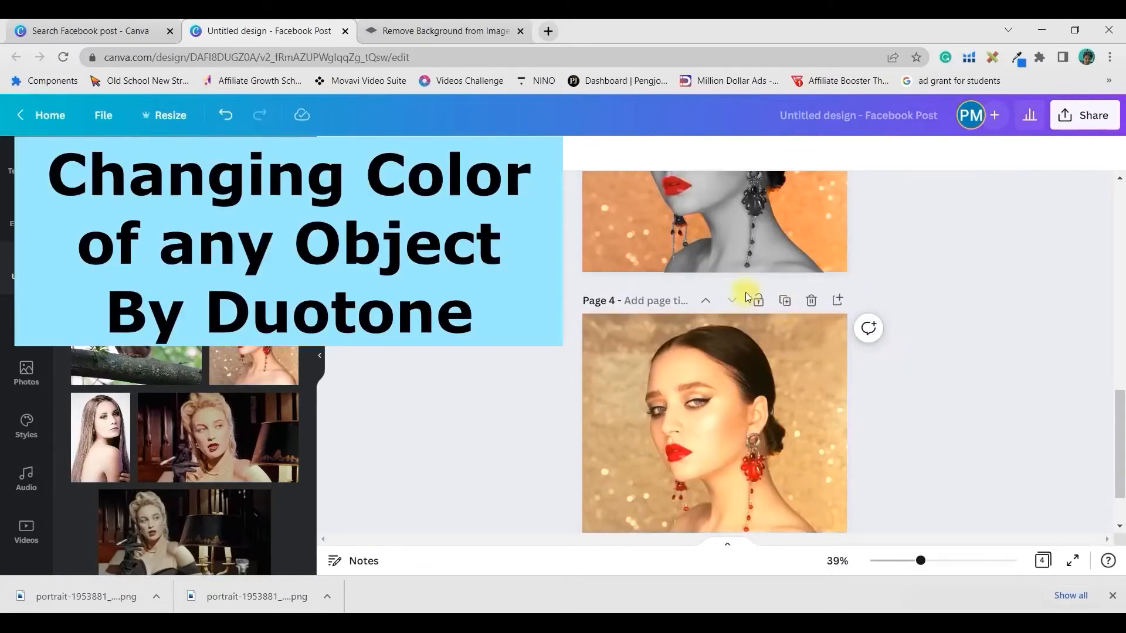
scroll(973, 346, "up", 2)
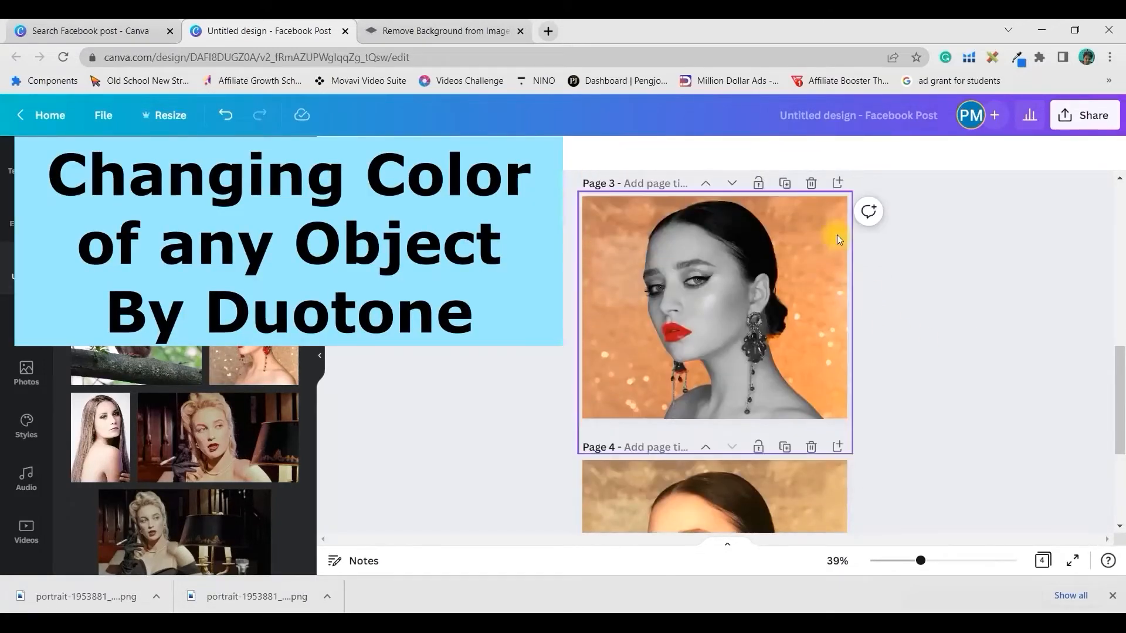
left_click(837, 237)
left_click(785, 184)
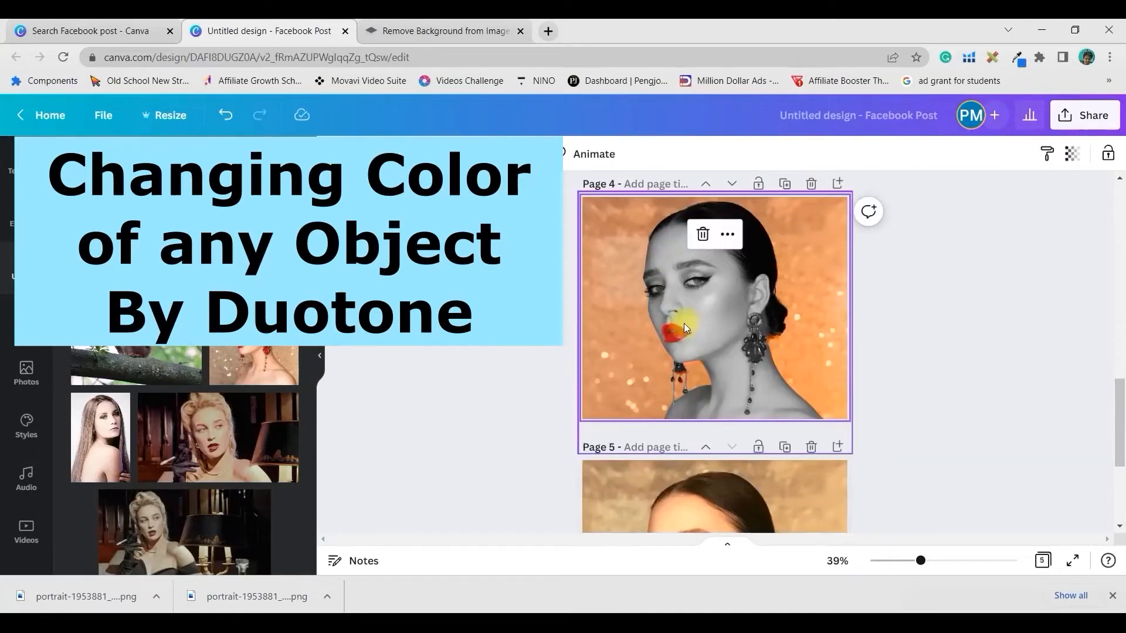
Apply the Cherry Duotone effect to the lips image within the group on the duplicated page 4.
left_click(671, 333)
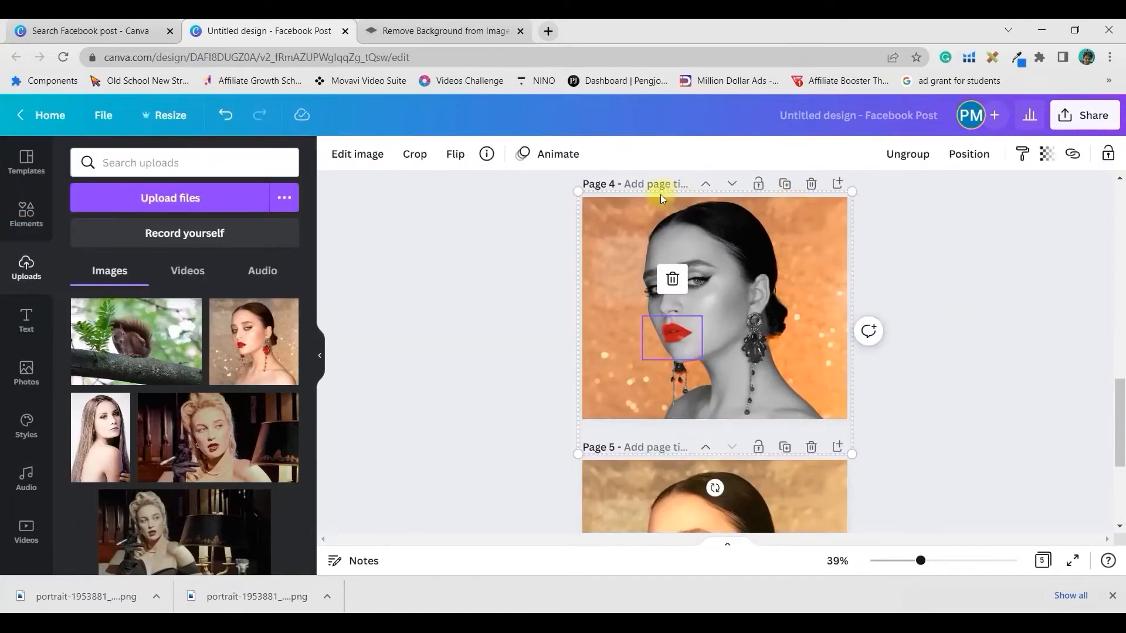
left_click(359, 155)
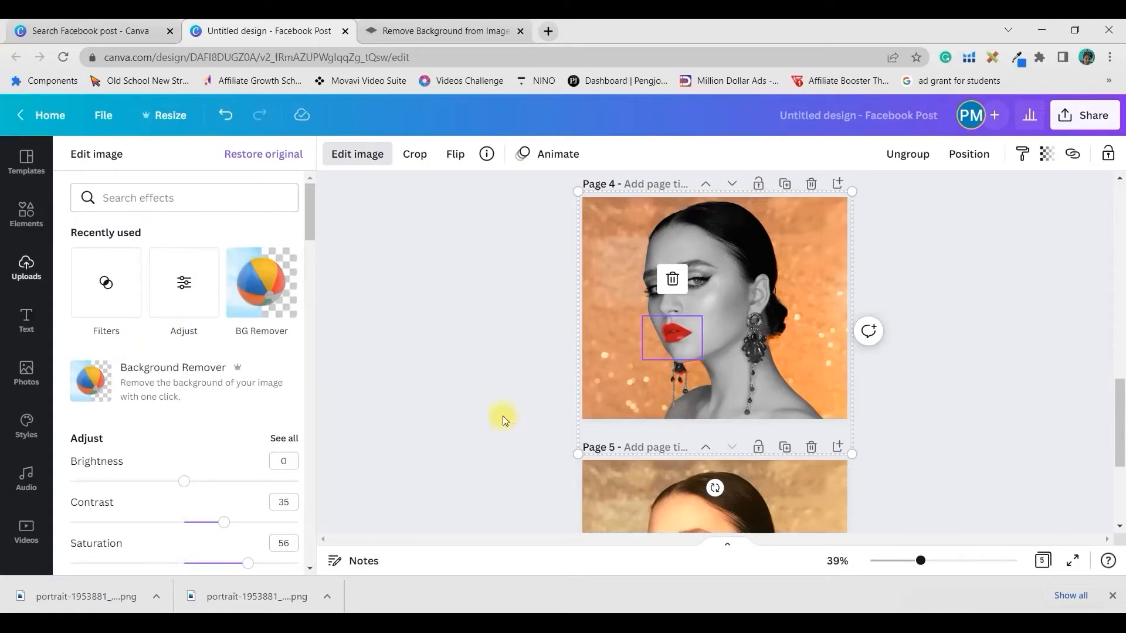
scroll(106, 399, "down", 4)
scroll(129, 405, "down", 10)
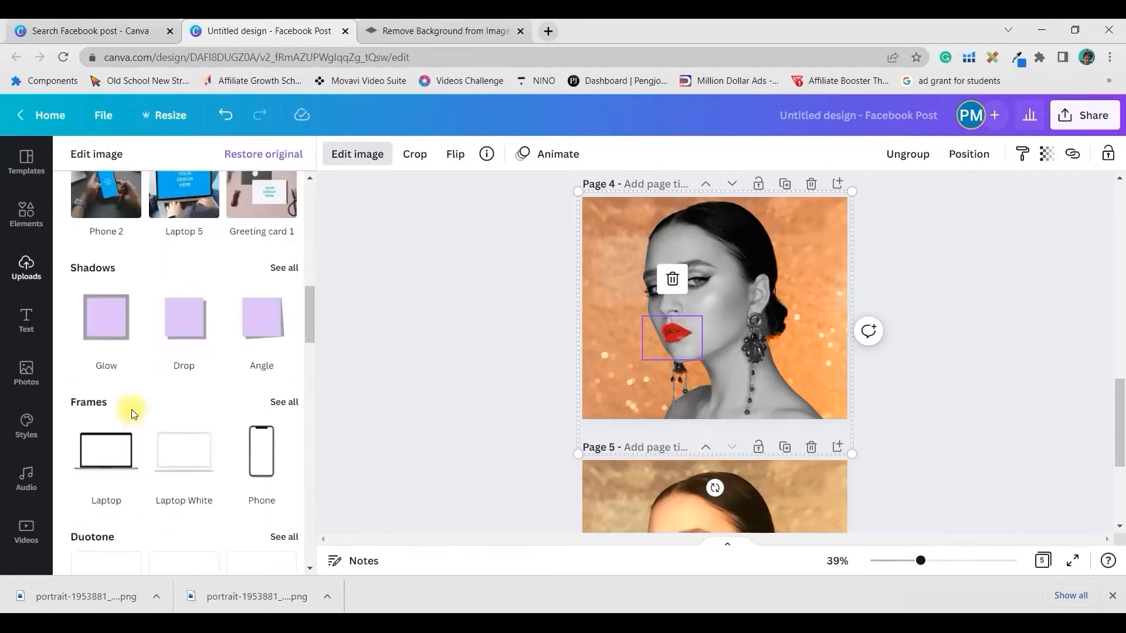
scroll(147, 411, "down", 4)
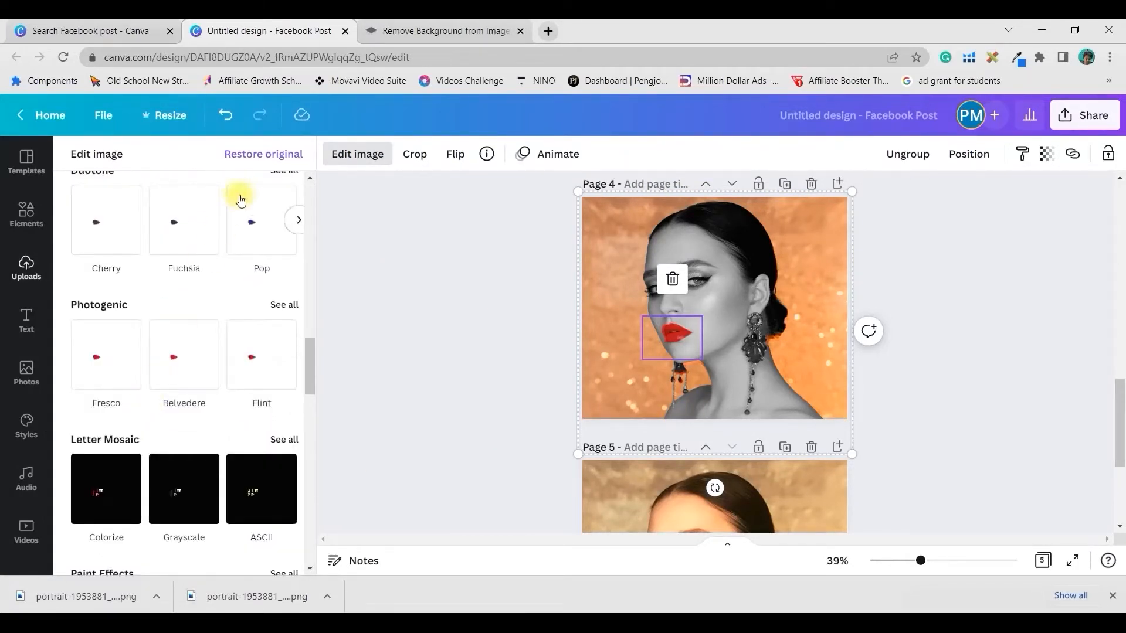
scroll(258, 241, "up", 1)
left_click(279, 251)
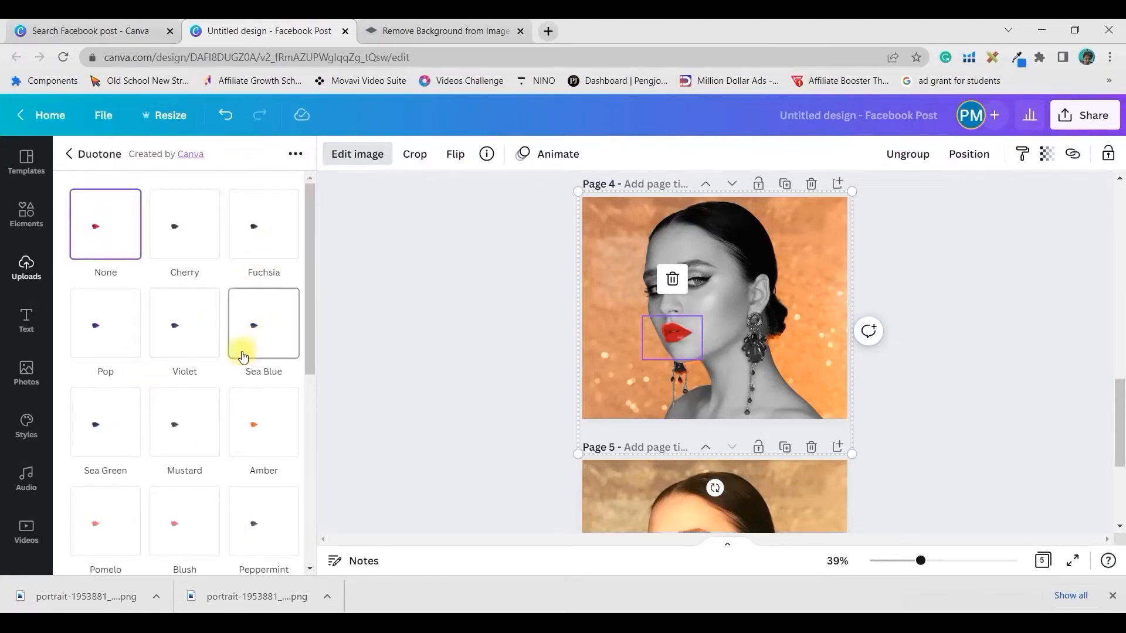
scroll(234, 440, "down", 3)
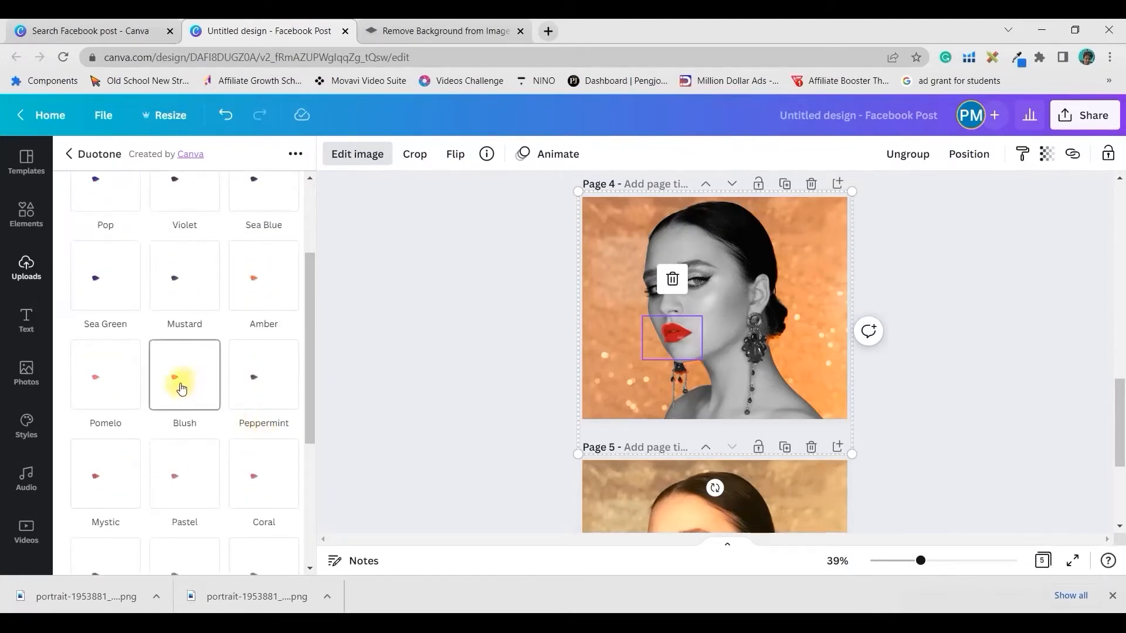
scroll(170, 358, "up", 3)
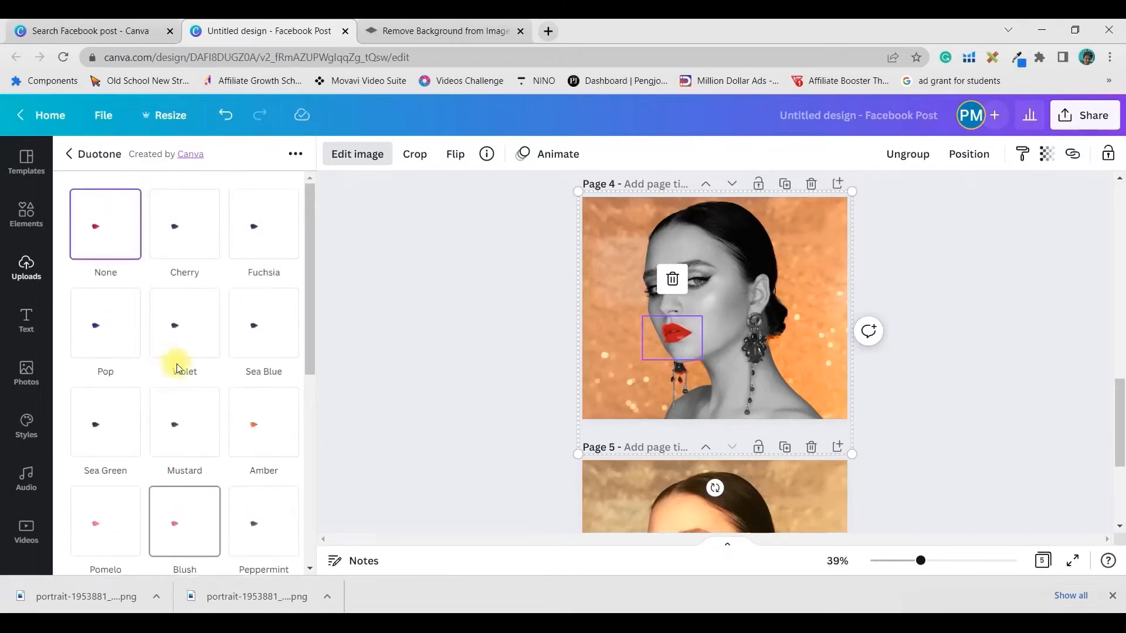
left_click(187, 238)
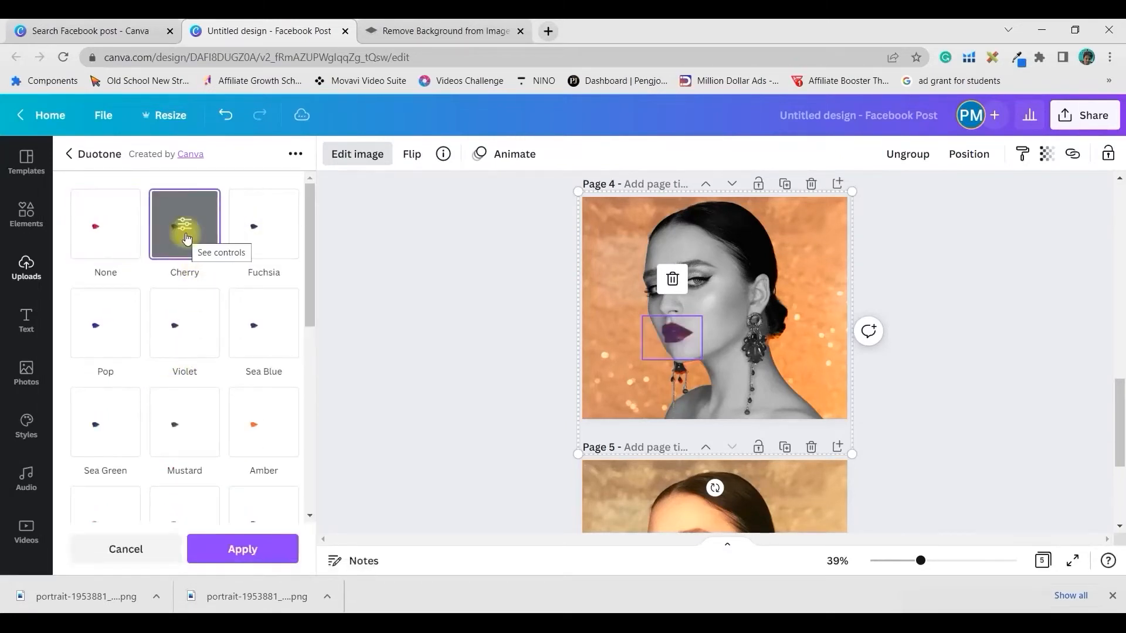
Set the Cherry duotone's highlights to a custom bright red.
left_click(187, 230)
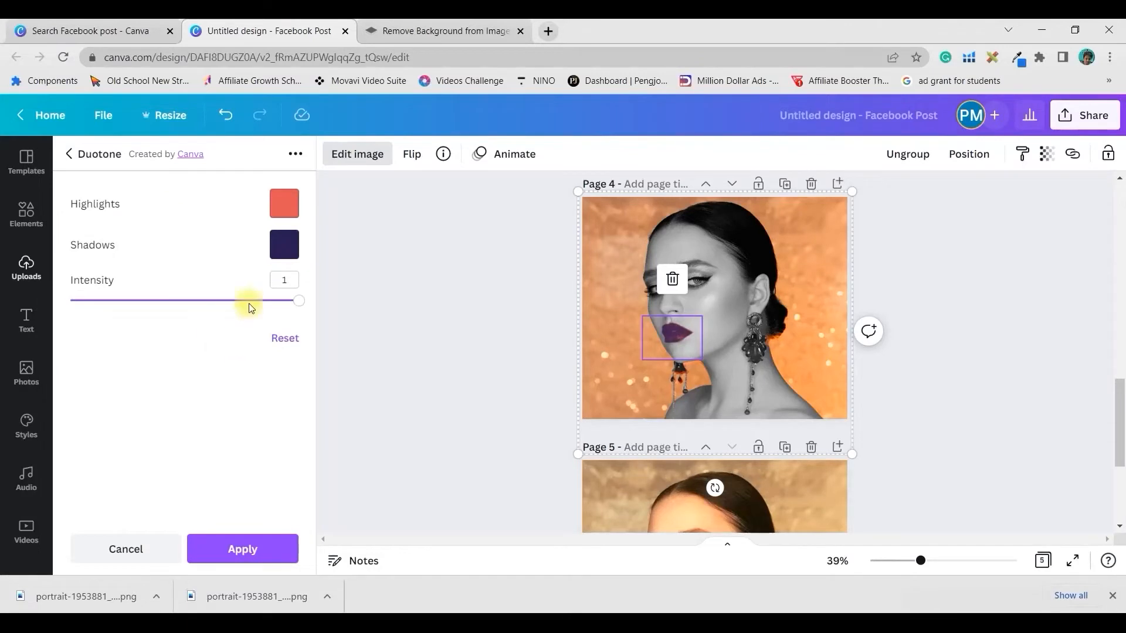
left_click(284, 204)
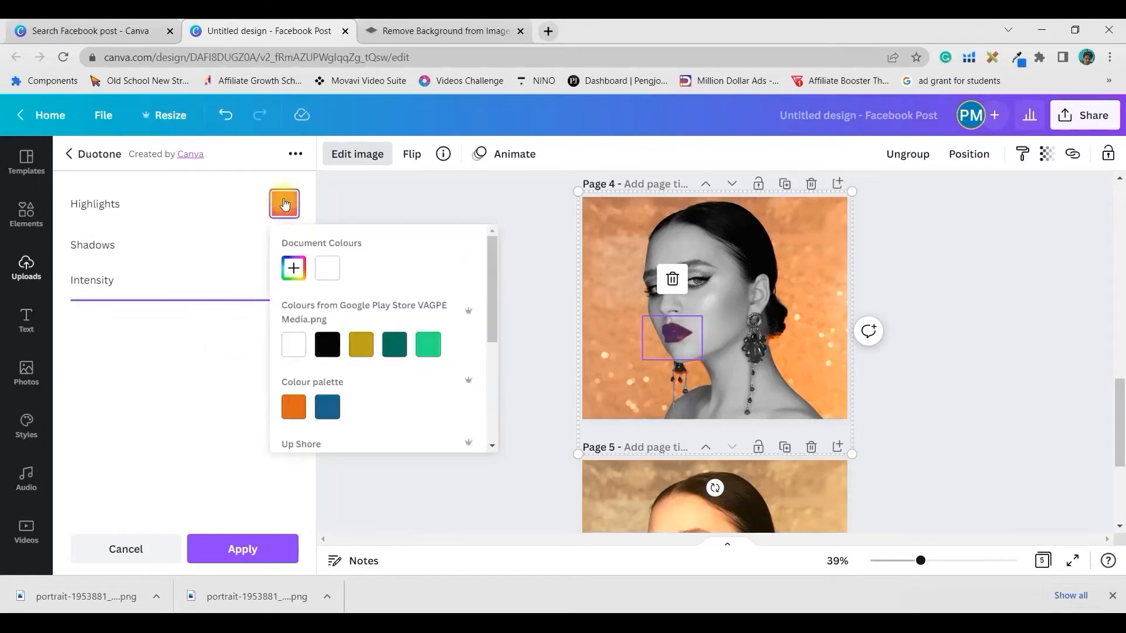
left_click(293, 268)
left_click(398, 310)
left_click_drag(400, 315, 450, 303)
Set the Duotone shadows of the page 4 lips to the custom purple #590E5D and apply the effect.
left_click(284, 245)
left_click(293, 309)
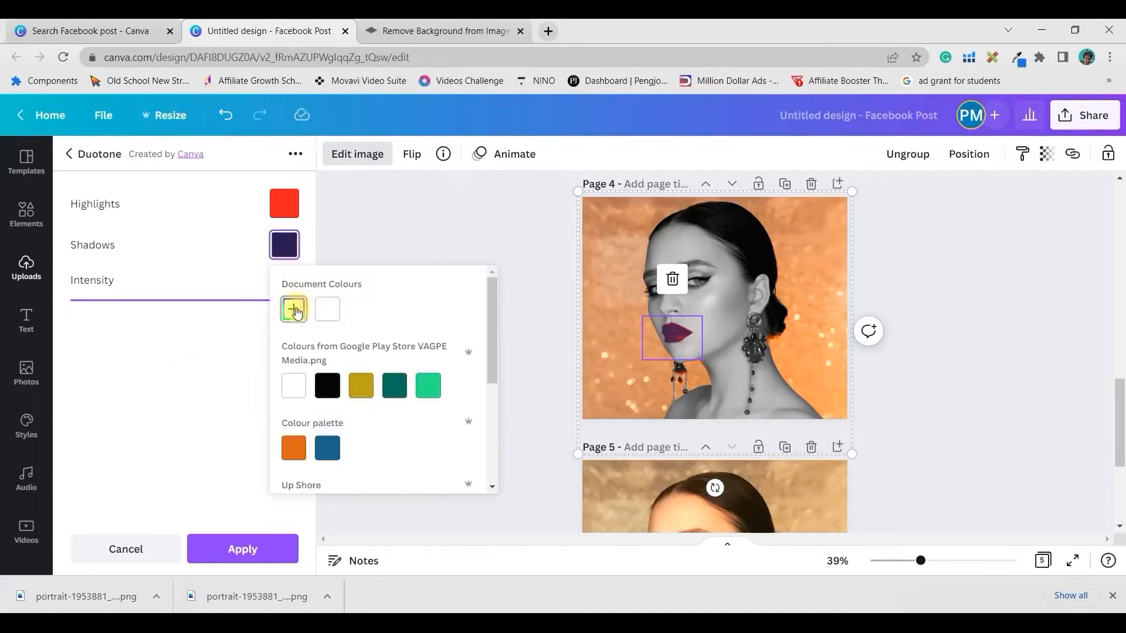
left_click(428, 393)
left_click_drag(429, 393, 441, 400)
left_click_drag(414, 437, 441, 391)
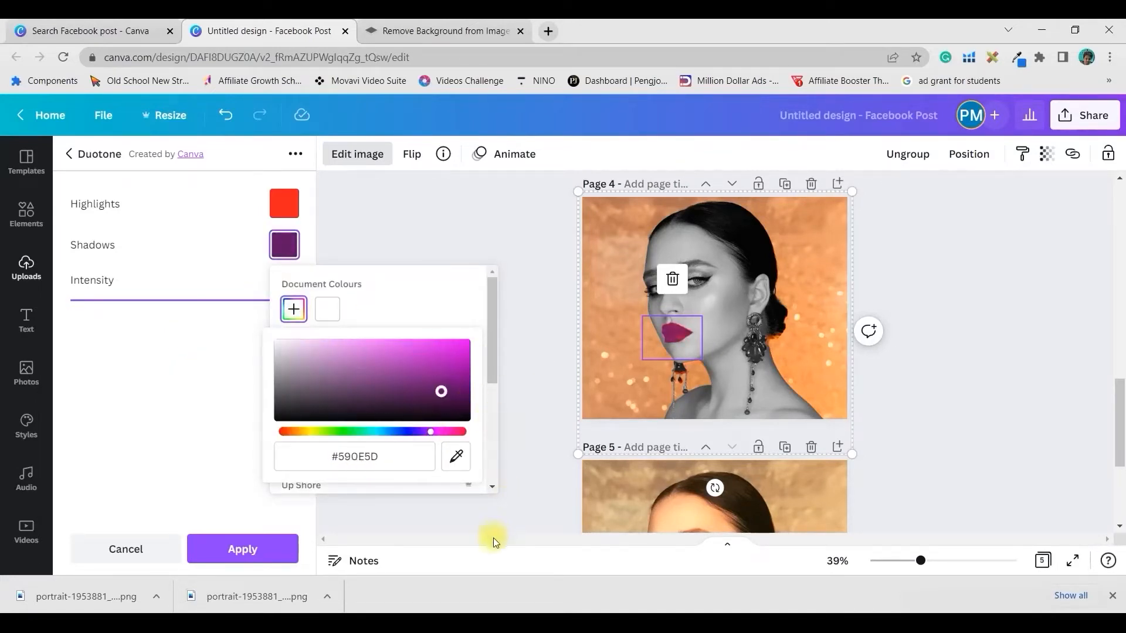
left_click(217, 546)
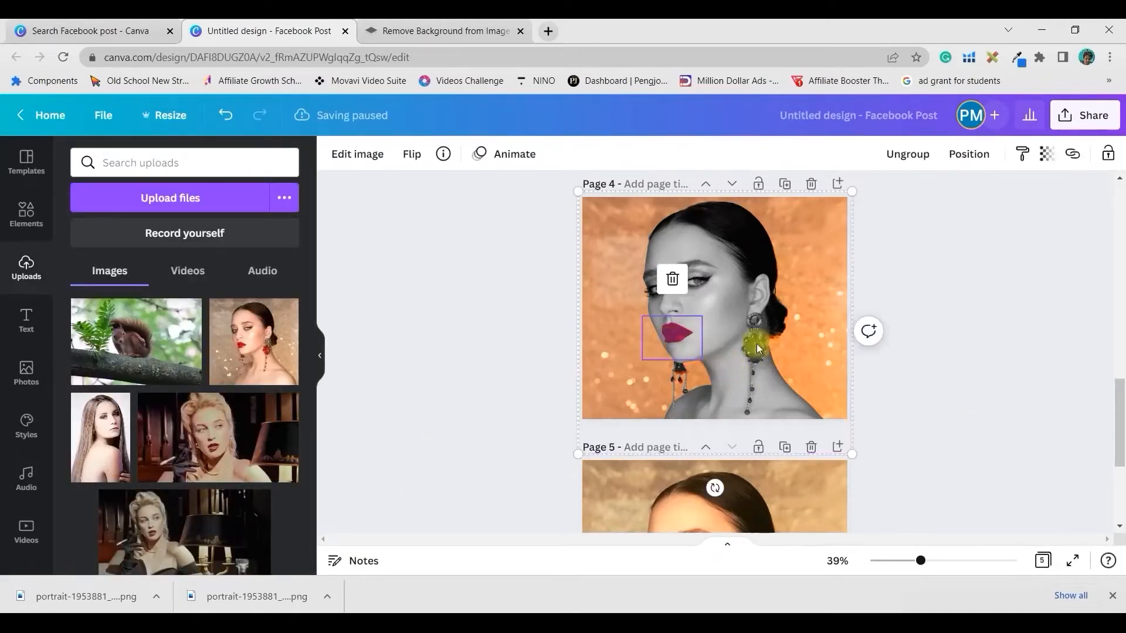
Adjust the page 4 lips image to brightness -20, saturation 13 and blur 2.
left_click(352, 153)
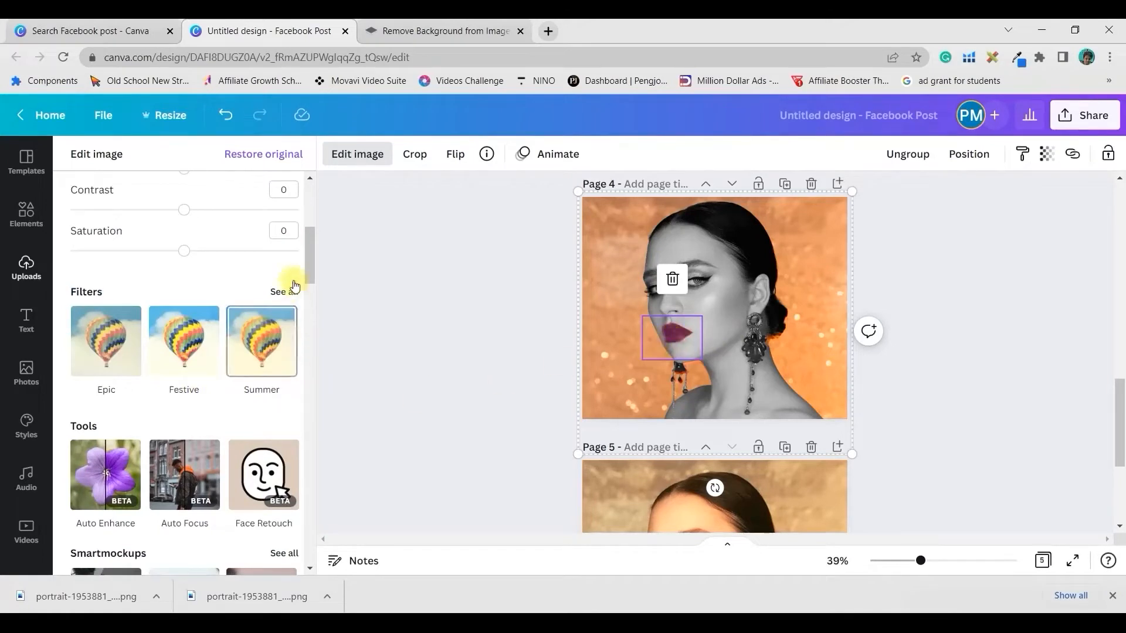
scroll(223, 264, "up", 3)
left_click(276, 272)
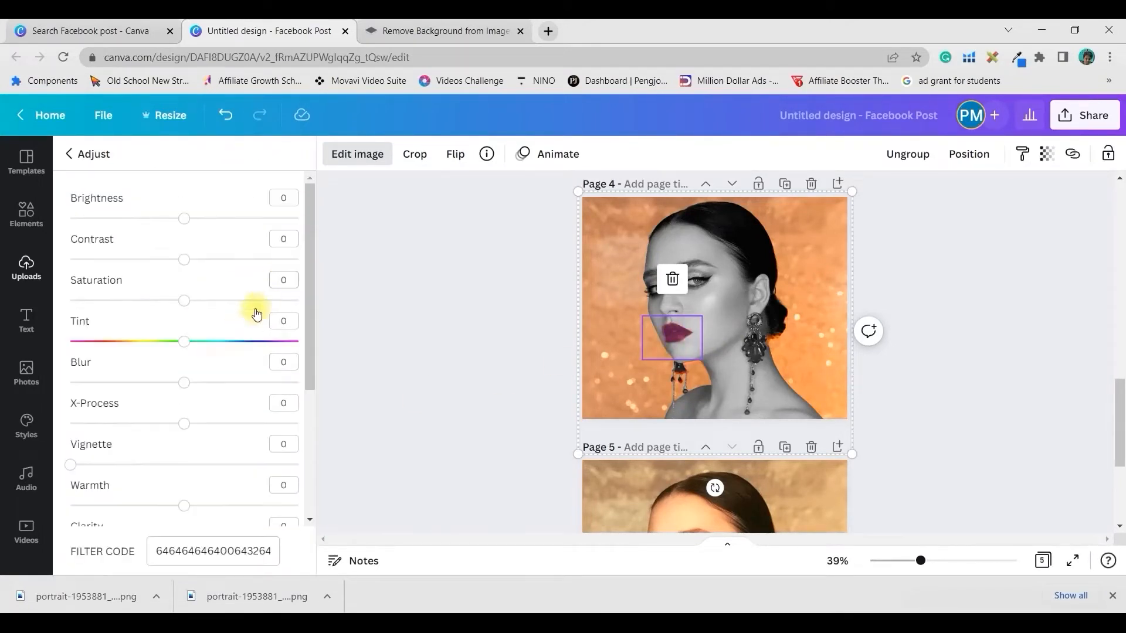
left_click_drag(186, 220, 163, 225)
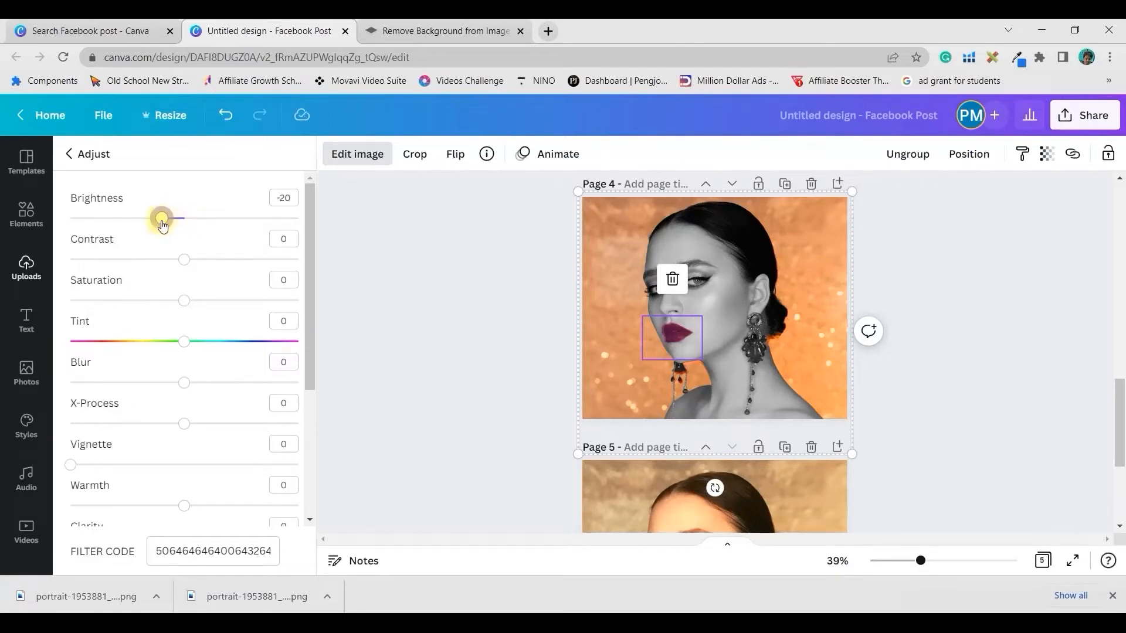
left_click_drag(184, 300, 200, 304)
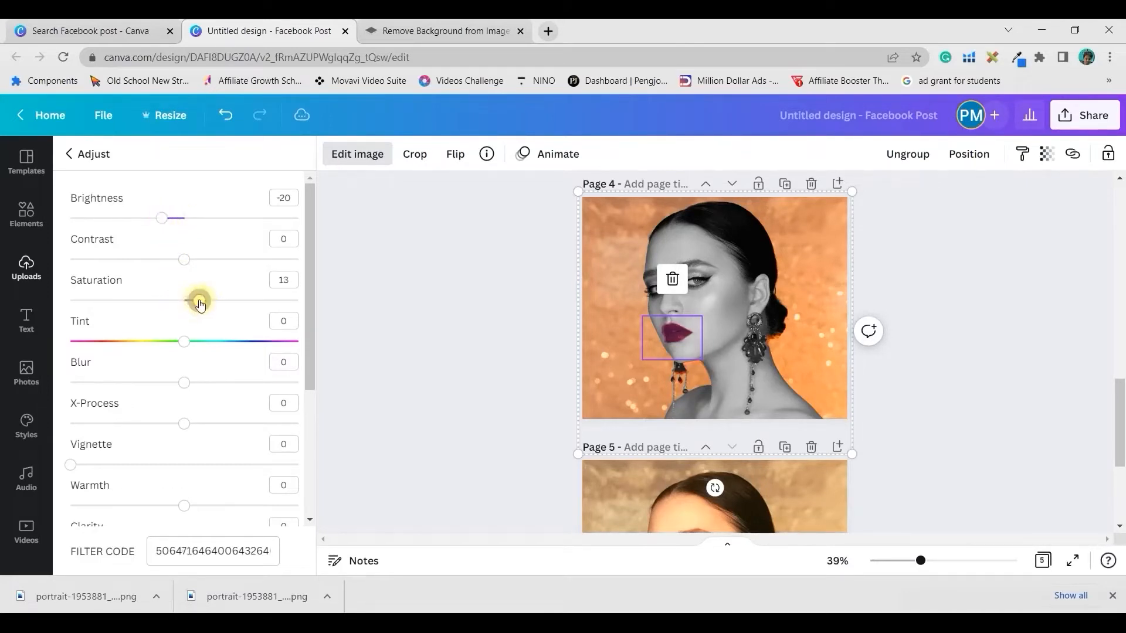
left_click(280, 362)
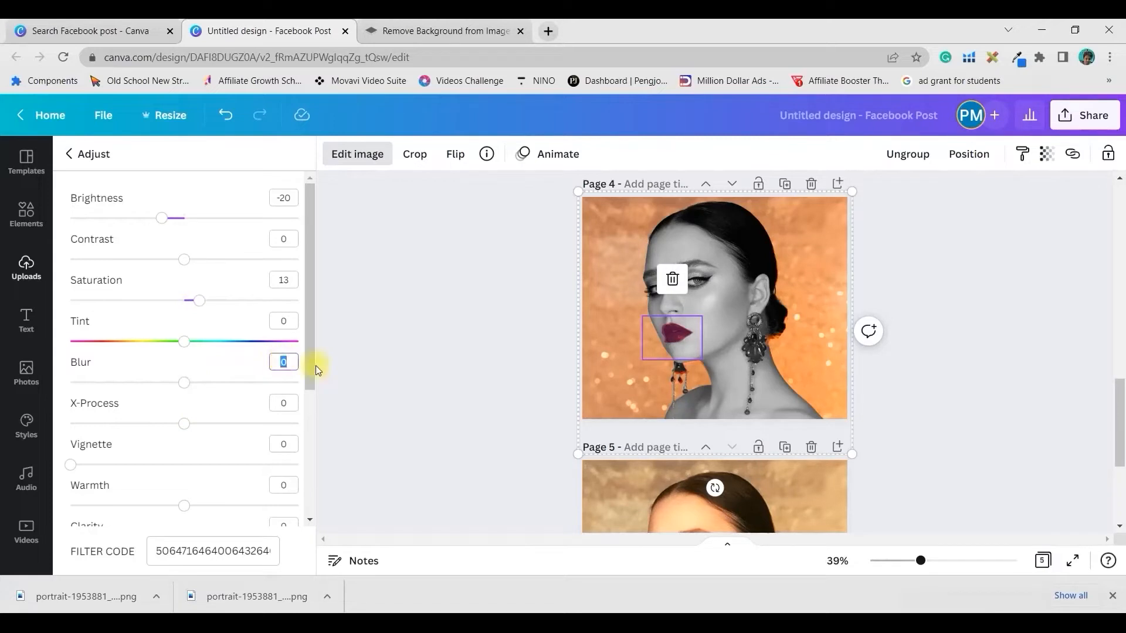
type("2")
left_click(452, 408)
Lock the portrait group on page 4 and deselect it.
left_click(1108, 152)
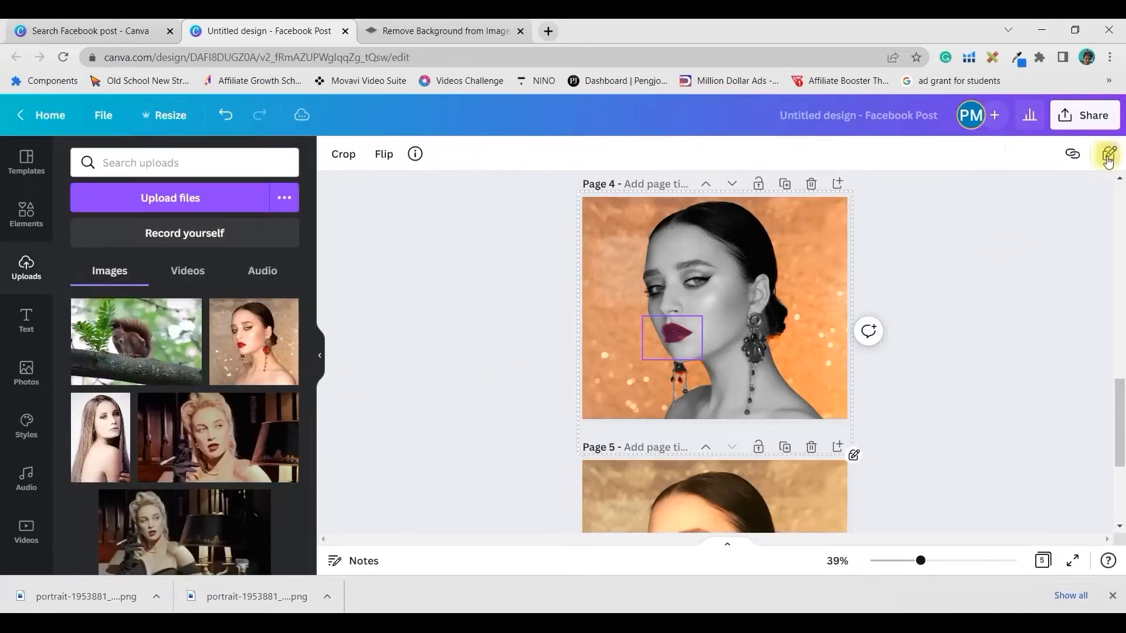
left_click(1057, 309)
scroll(888, 347, "up", 5)
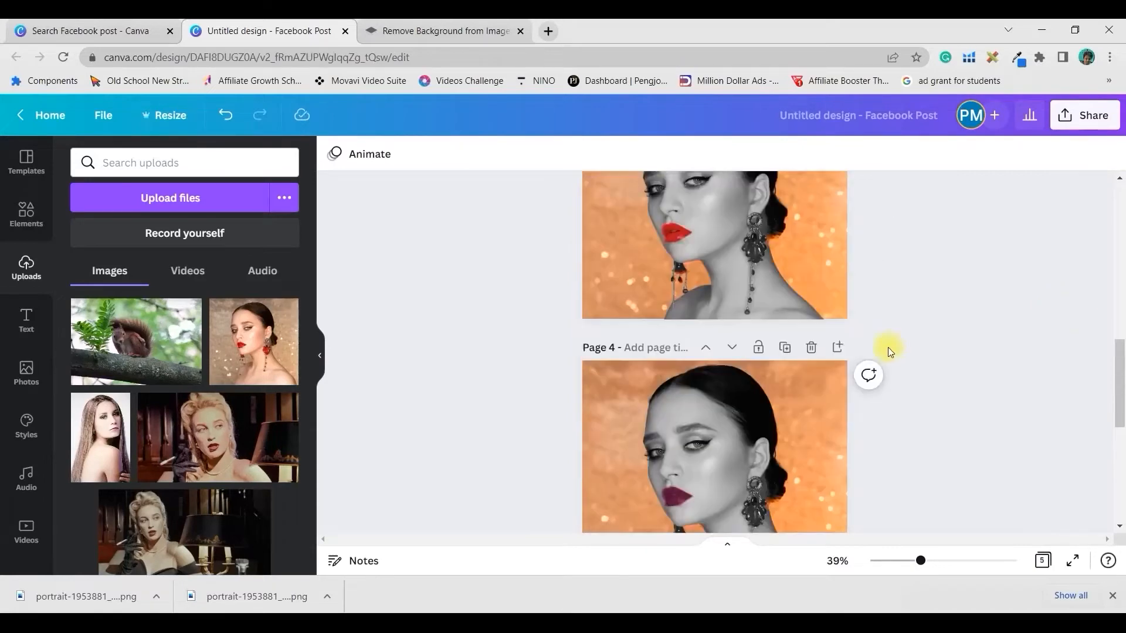
Duplicate page 4 and unlock the portrait group on the new page 5.
scroll(692, 350, "down", 4)
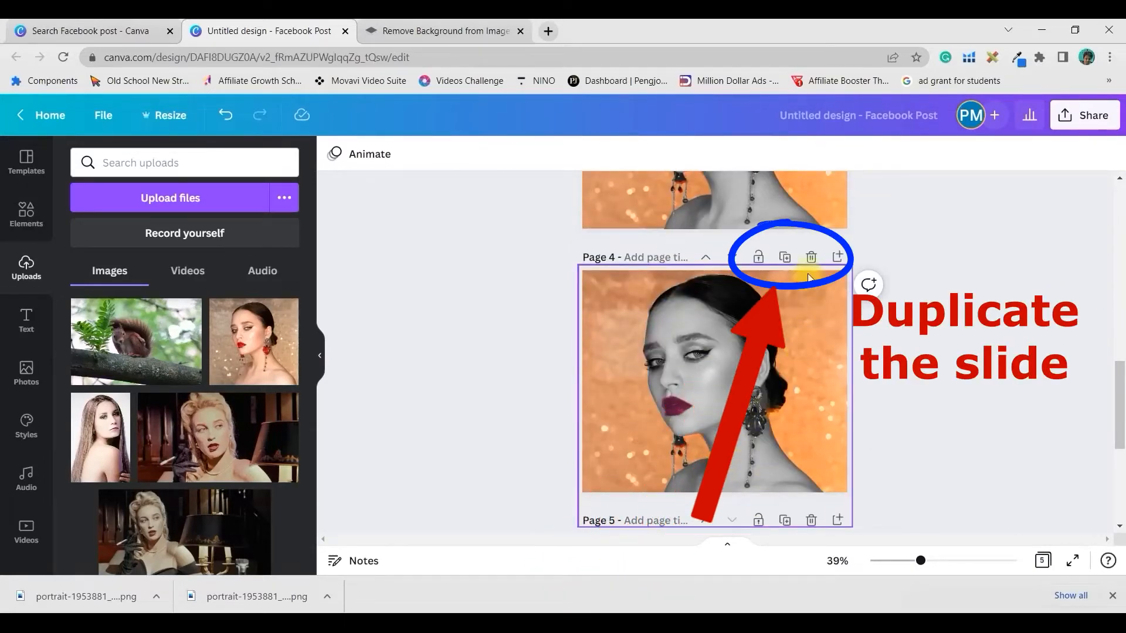
left_click(785, 256)
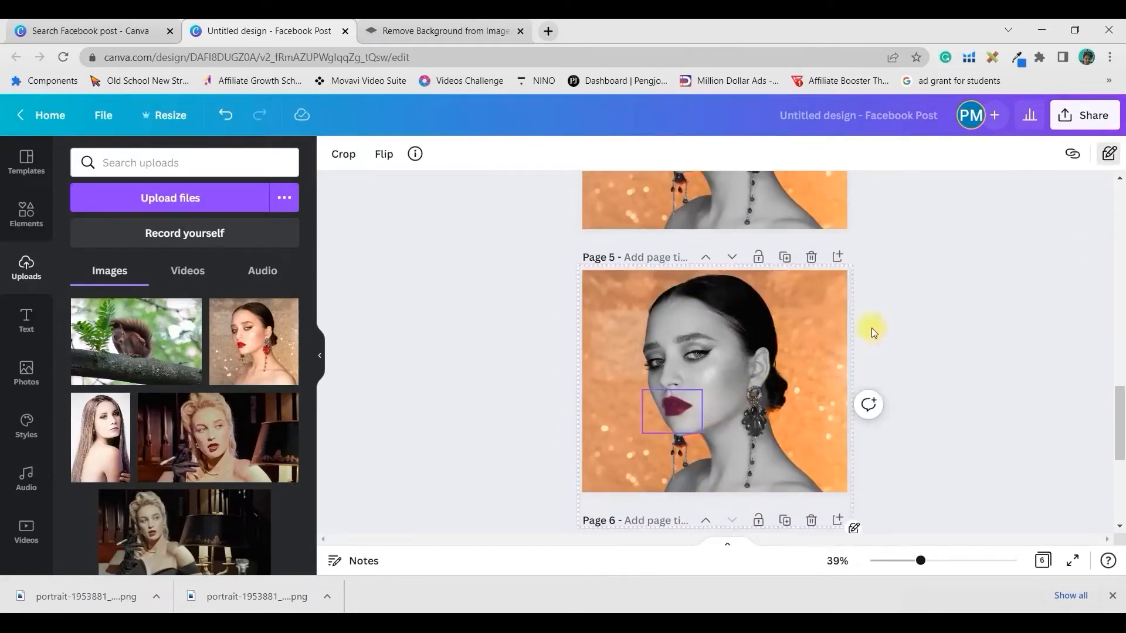
left_click(1108, 162)
left_click(1107, 157)
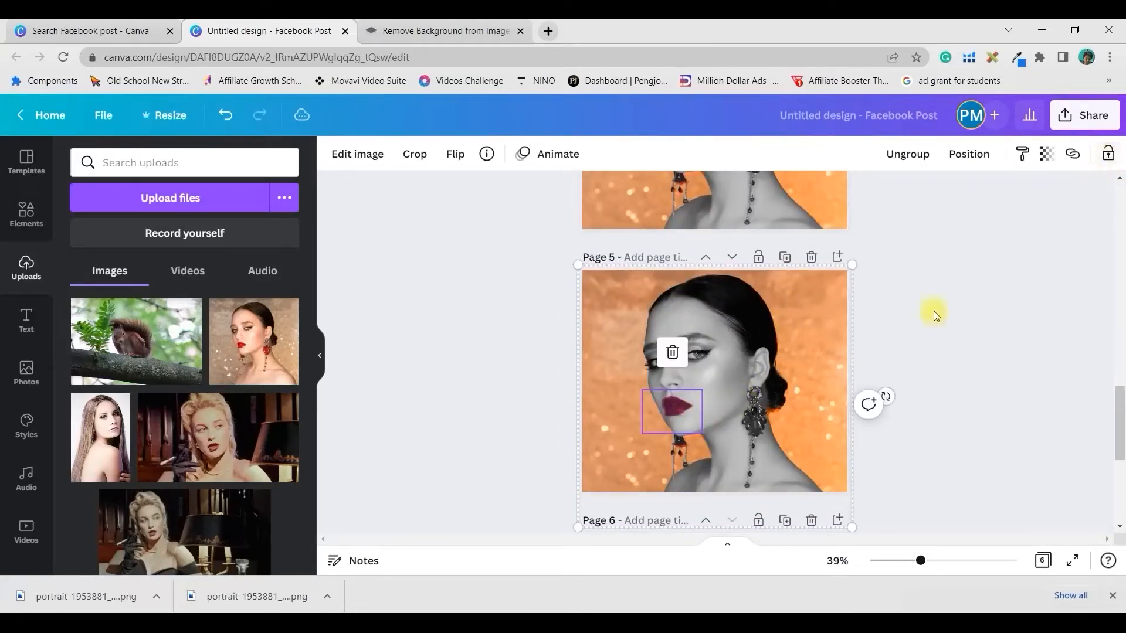
Choose the Amber Duotone effect for the lips image on page 5 and open its colour settings.
left_click(352, 153)
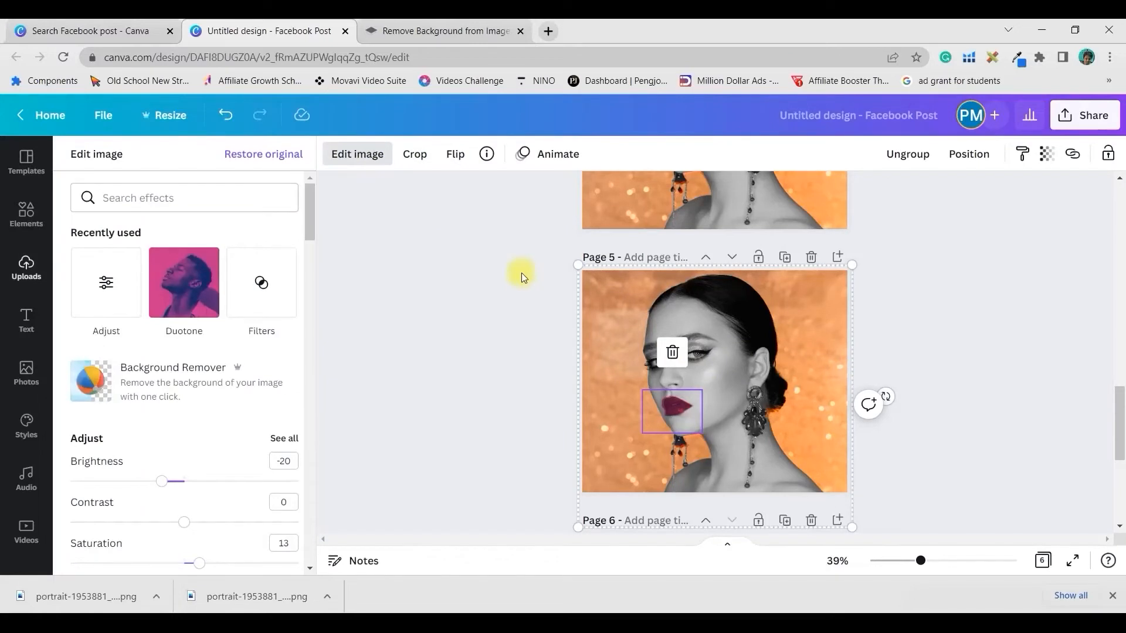
left_click(185, 287)
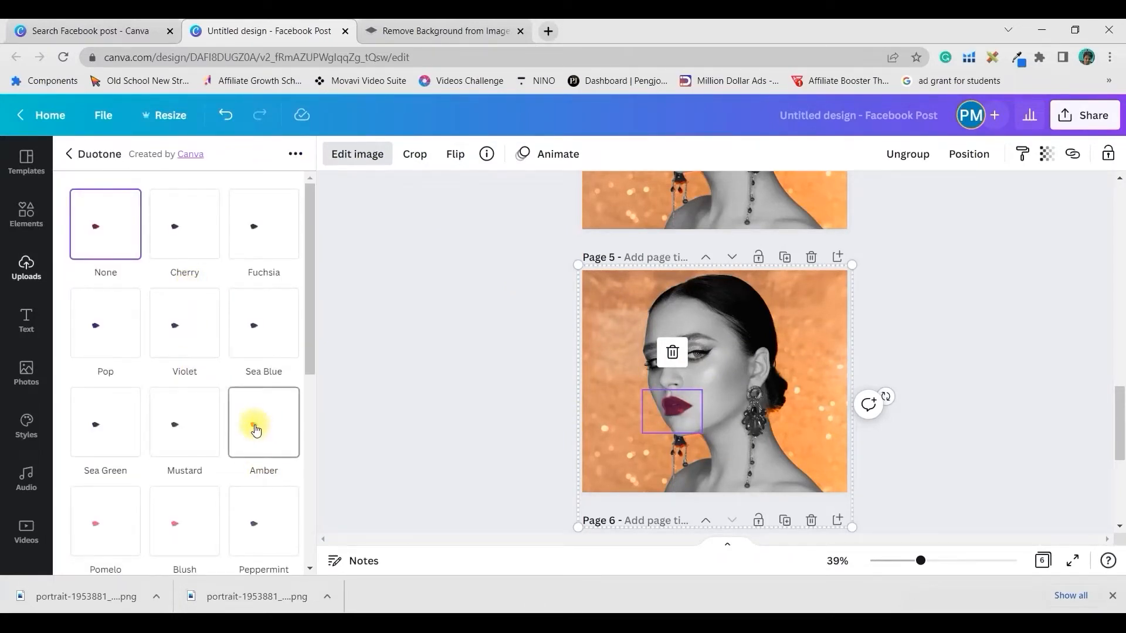
left_click(256, 431)
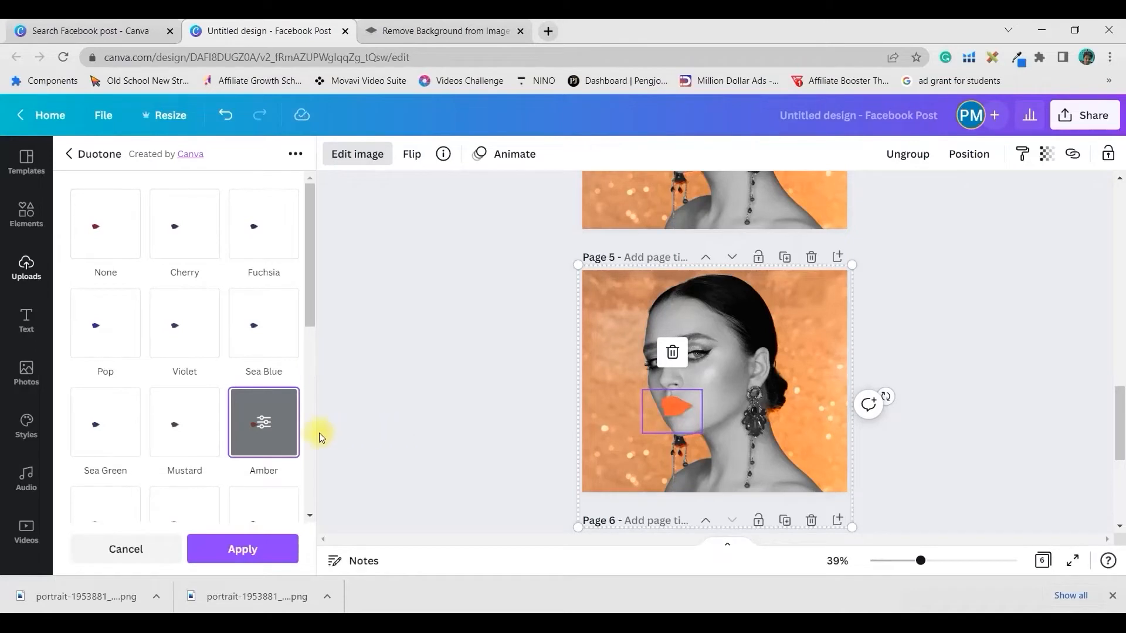
left_click(261, 421)
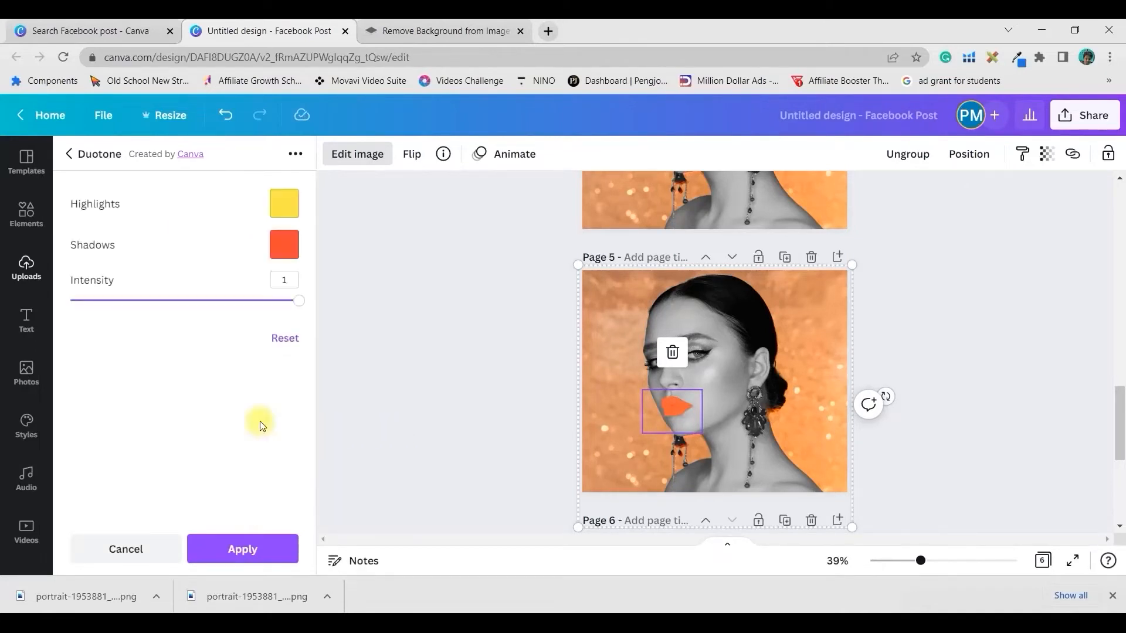
Set the Amber Duotone's highlights to a custom bright magenta.
left_click(295, 208)
left_click(301, 281)
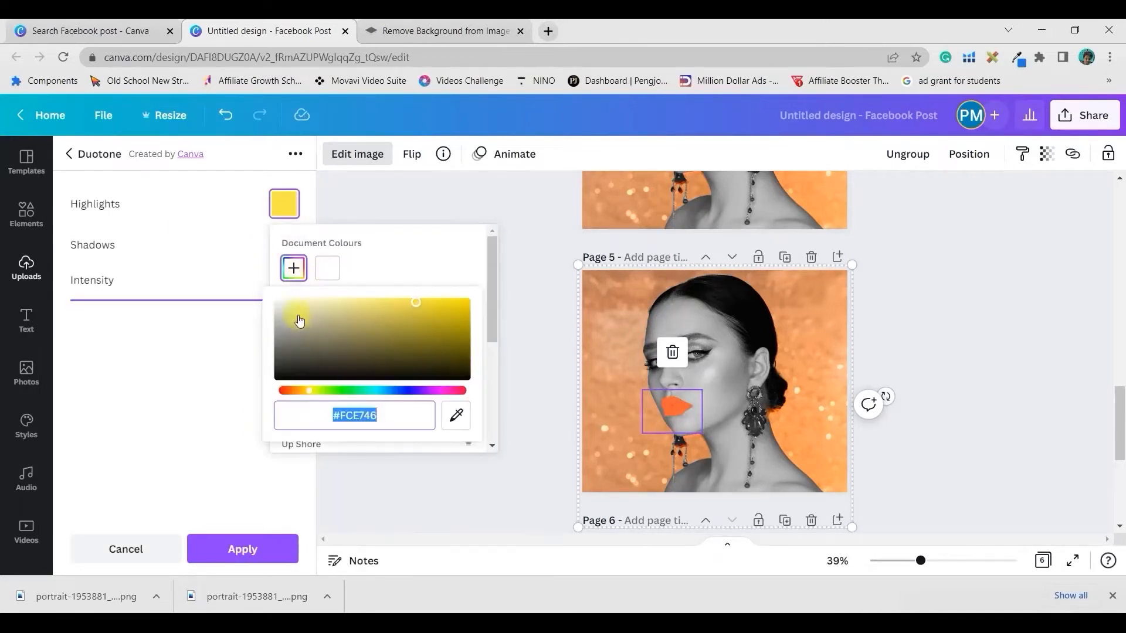
left_click_drag(308, 391, 440, 390)
left_click(465, 304)
Set the Amber Duotone's shadows to a custom purple and apply the effect to the page 5 lips.
left_click(283, 245)
left_click(293, 309)
left_click_drag(288, 431, 432, 431)
left_click(431, 369)
left_click(218, 547)
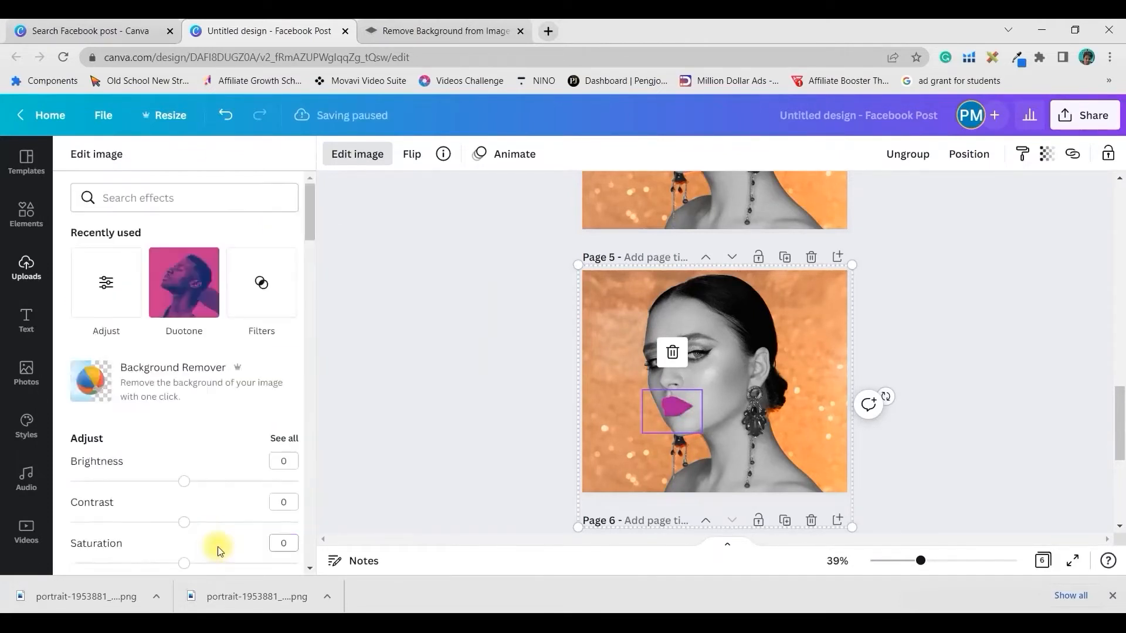
Adjust the page 5 lips image to saturation 19, blur 2 and warmth 26, and lock the portrait group.
left_click(284, 438)
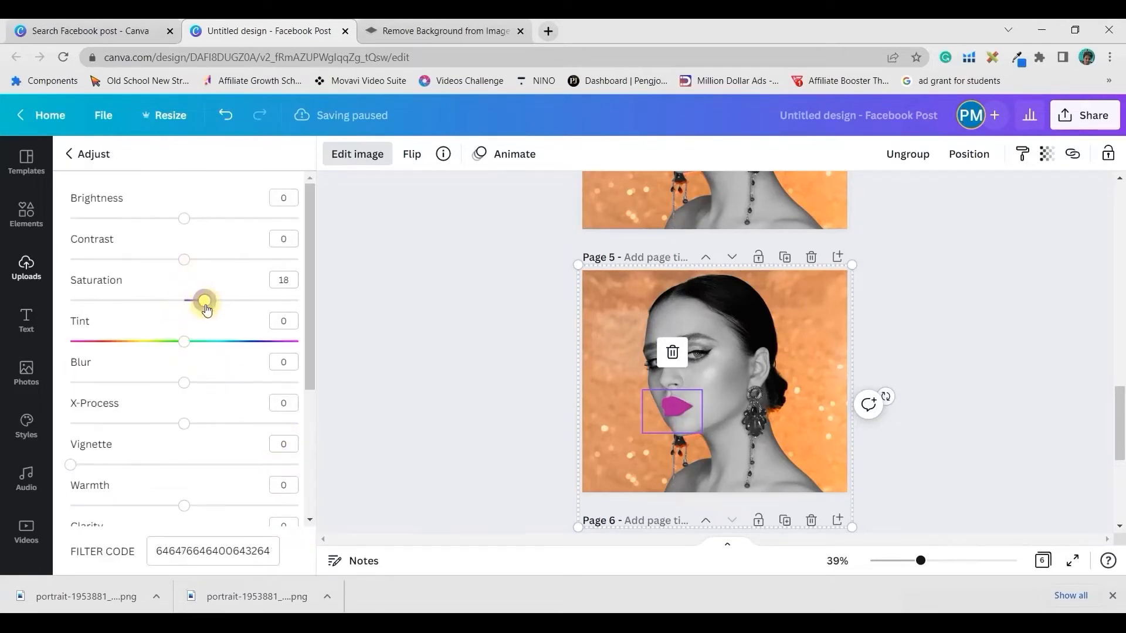
left_click(279, 364)
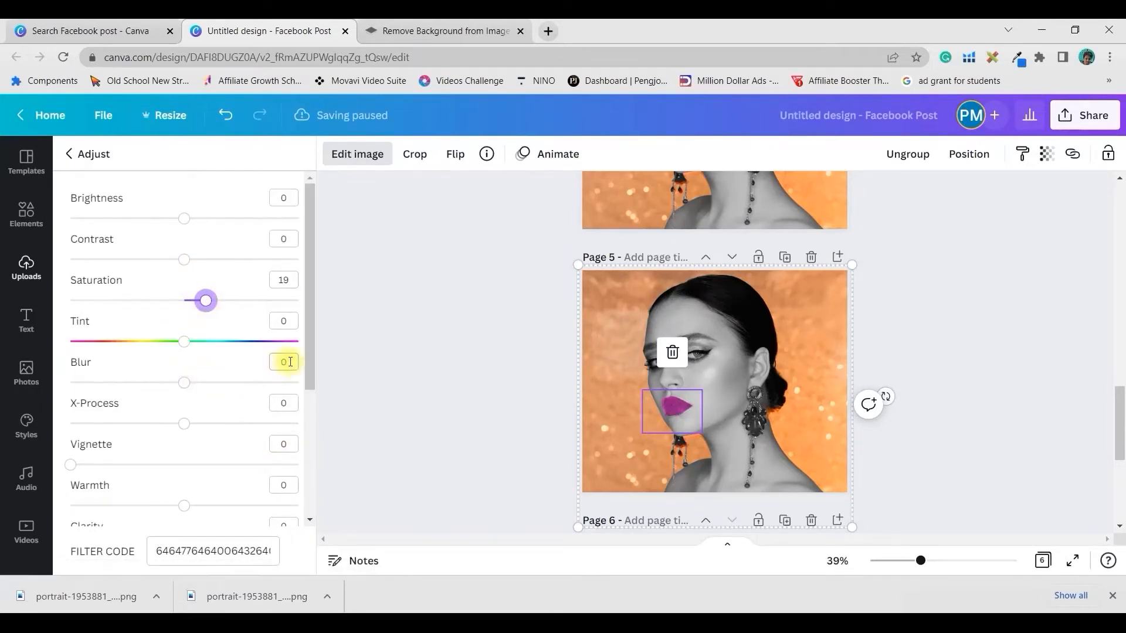
type("2")
key("Return")
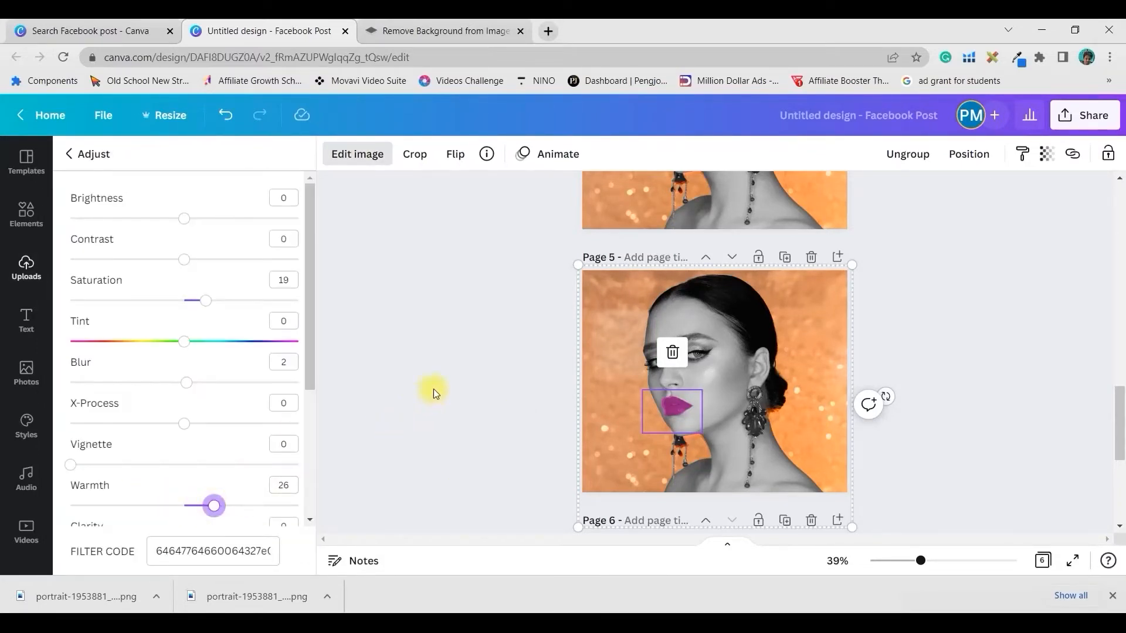
key("Escape")
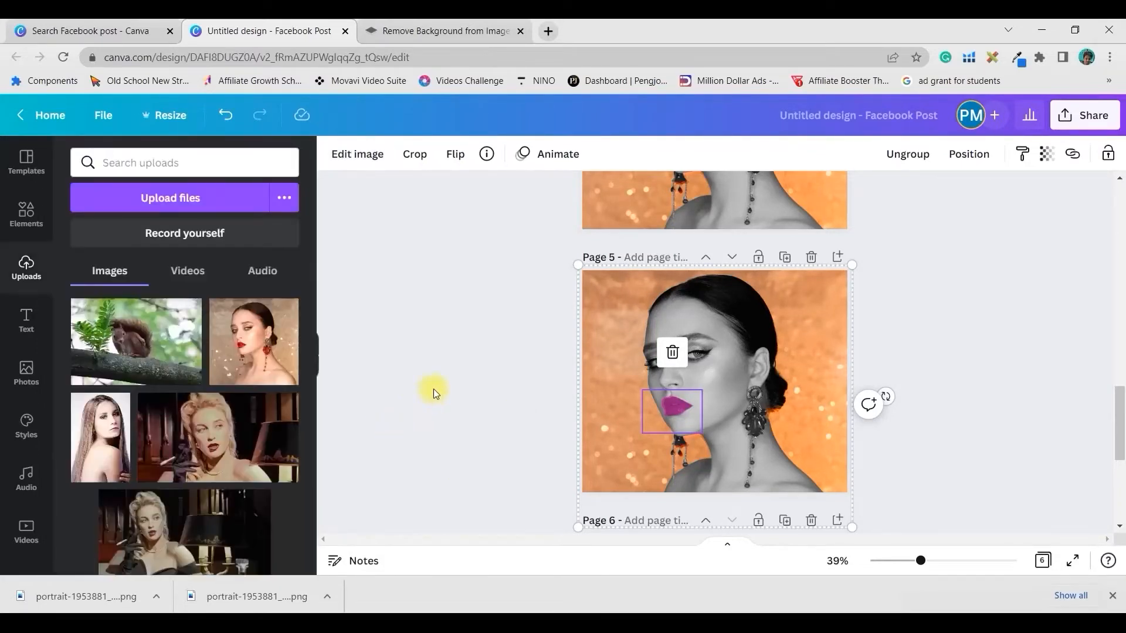
left_click(1108, 155)
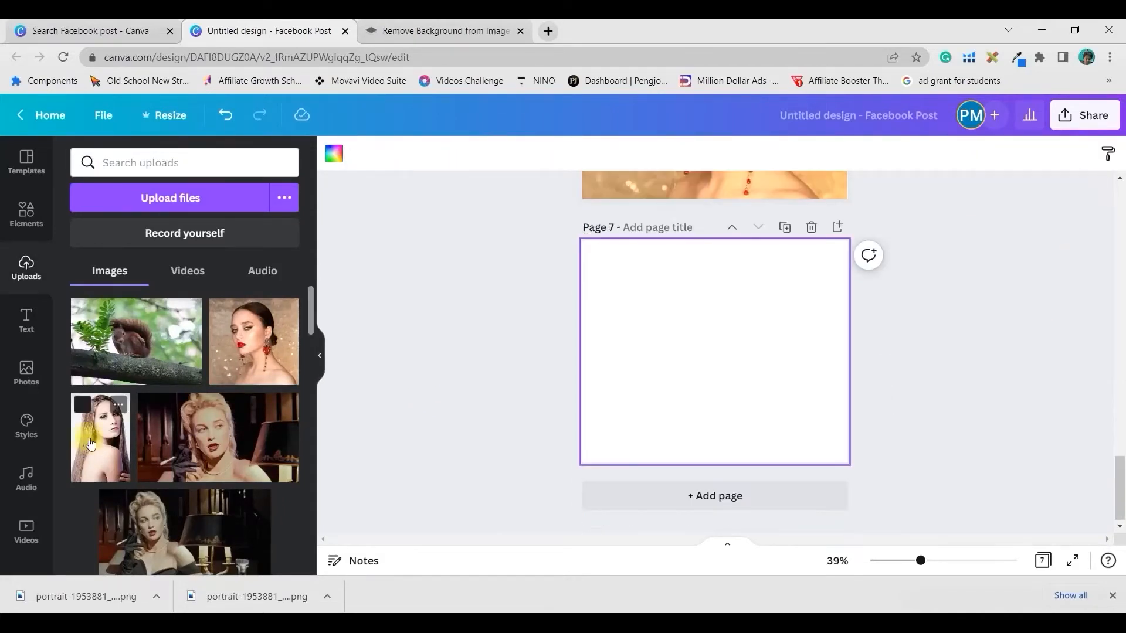
Place the uploaded portrait of the long-haired woman on blank page 7, enlarging and repositioning it on the page.
left_click(100, 436)
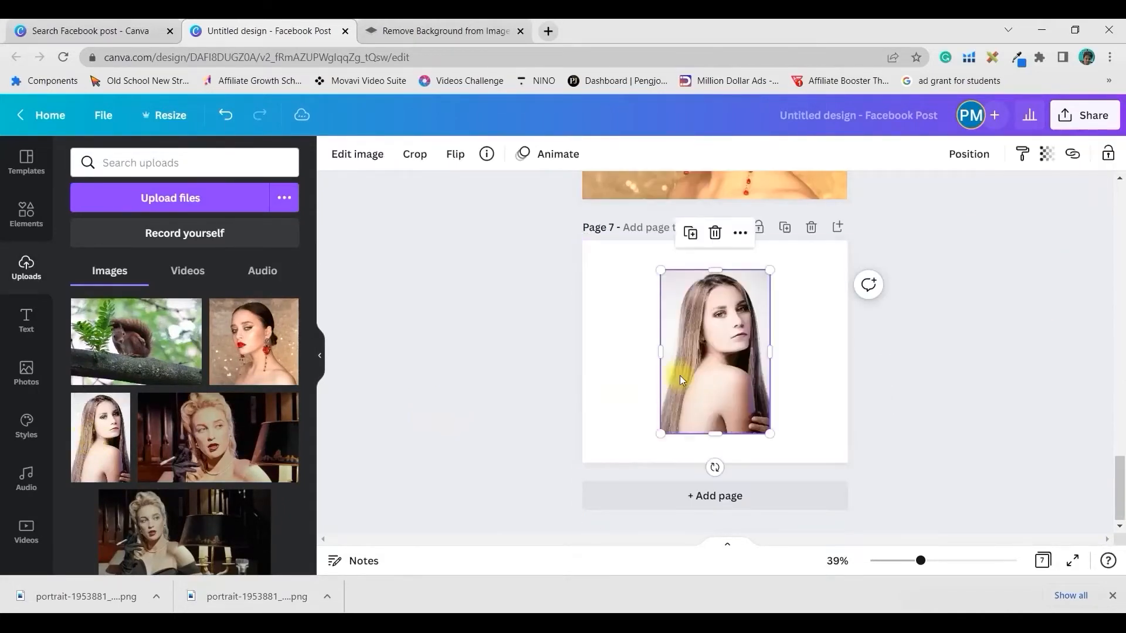
left_click_drag(660, 270, 641, 241)
left_click_drag(674, 296, 690, 323)
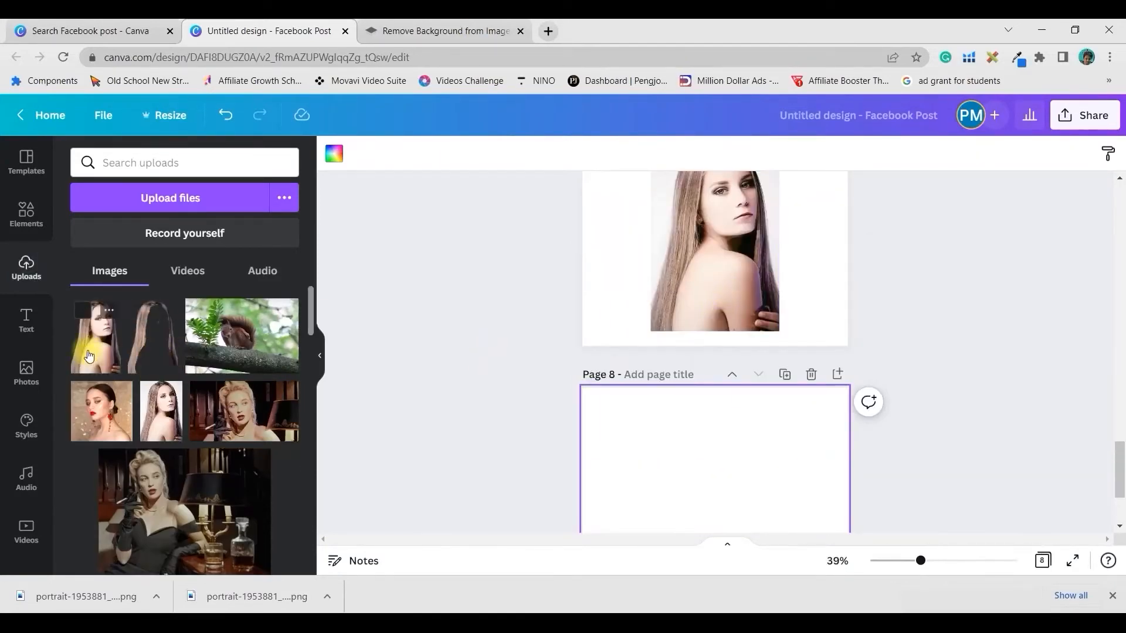
left_click(161, 410)
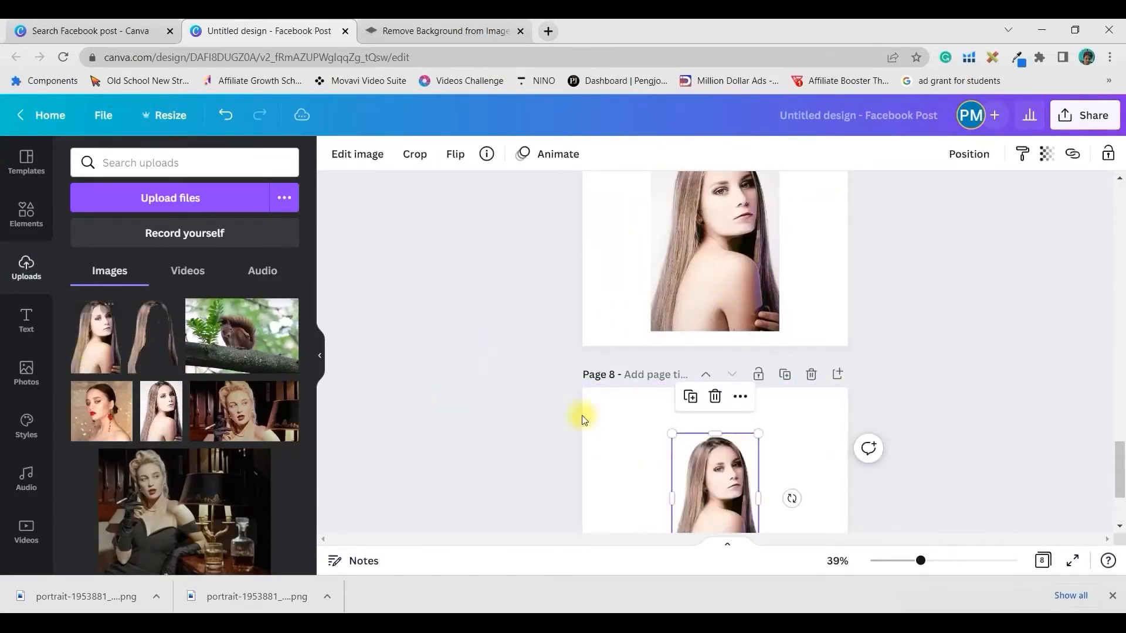
left_click(749, 275)
key("ctrl+z")
key("ctrl+z")
key("ctrl+z")
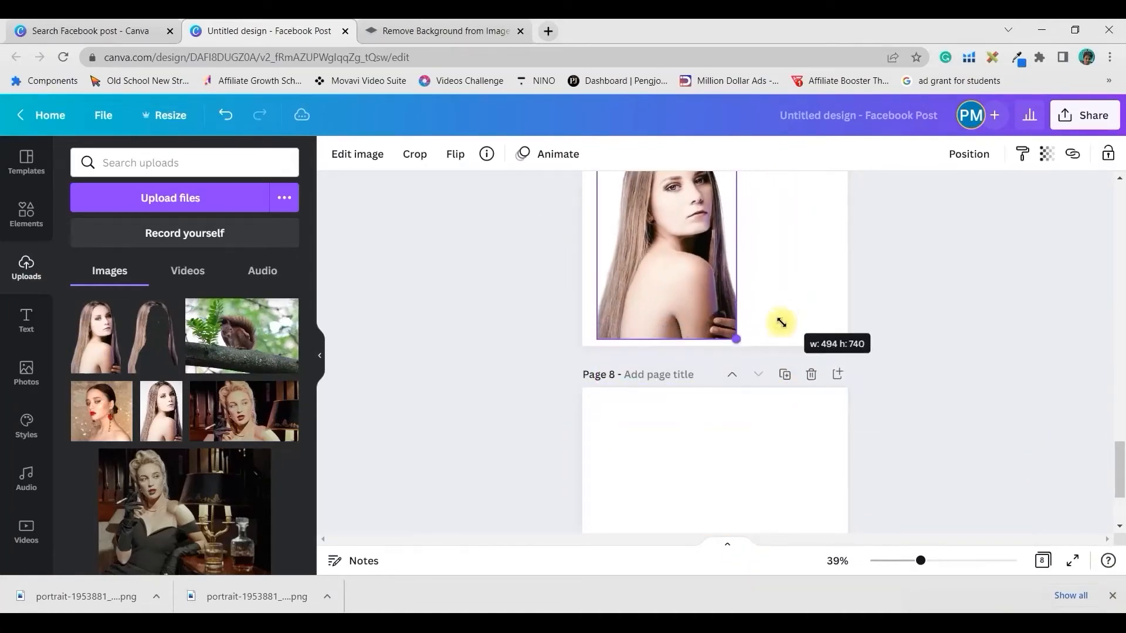
Enlarge the cut-out portrait on page 7 to fill the page height and make the page background black.
key("ctrl+z")
left_click(597, 301)
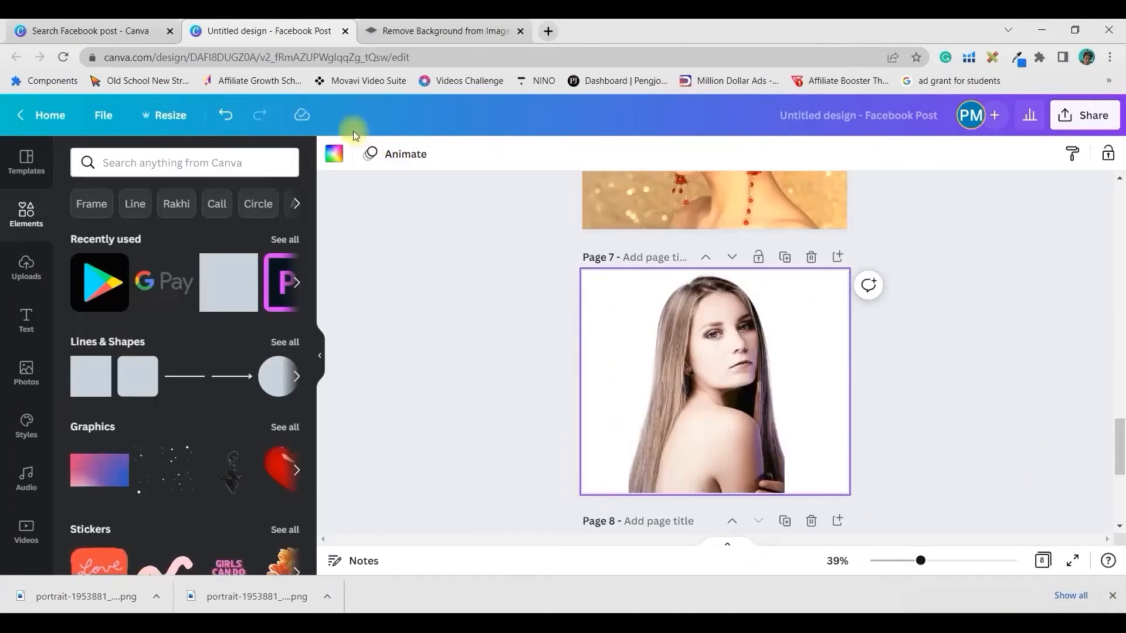
left_click(333, 154)
left_click(120, 351)
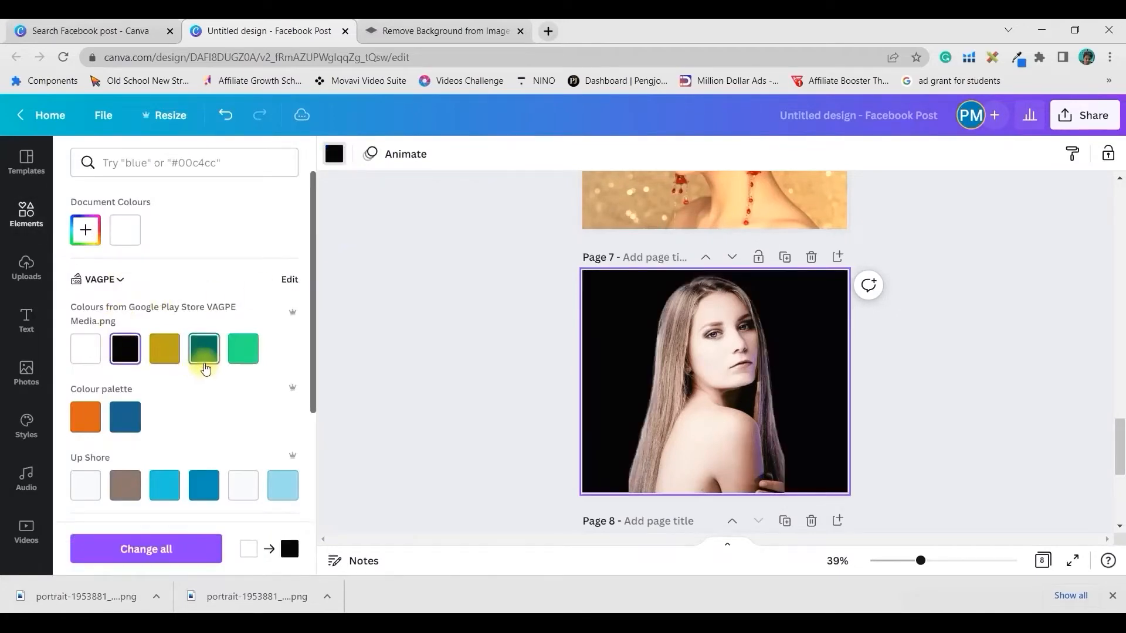
Copy the cut-out portrait from page 7 onto blank page 8.
scroll(712, 351, "down", 3)
left_click(706, 244)
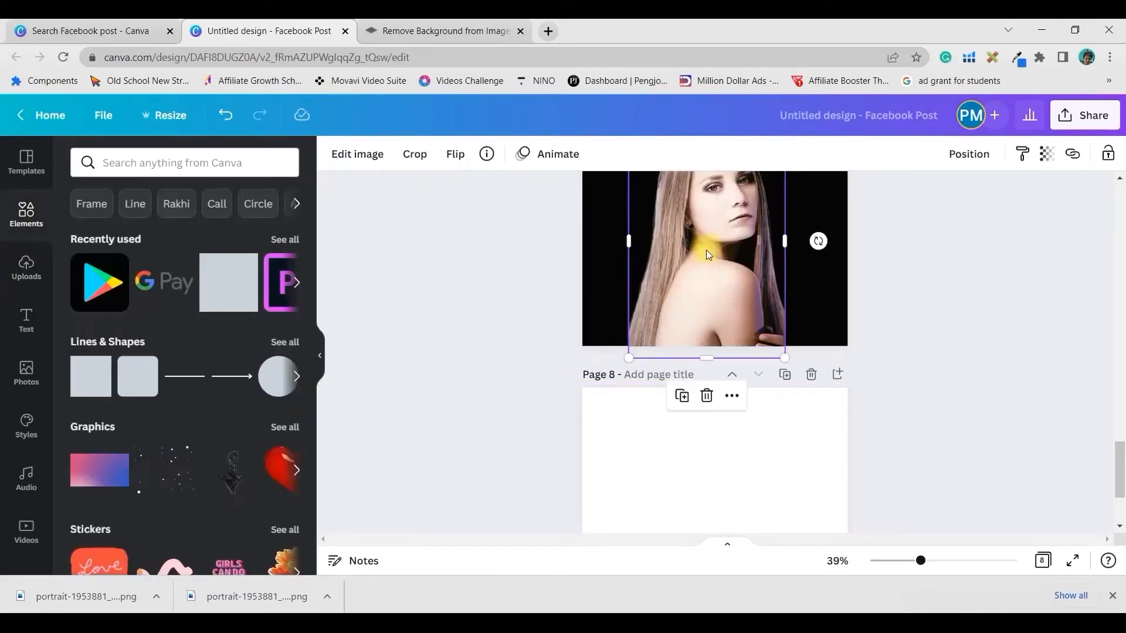
scroll(807, 364, "down", 2)
left_click(754, 355)
key("ctrl+v")
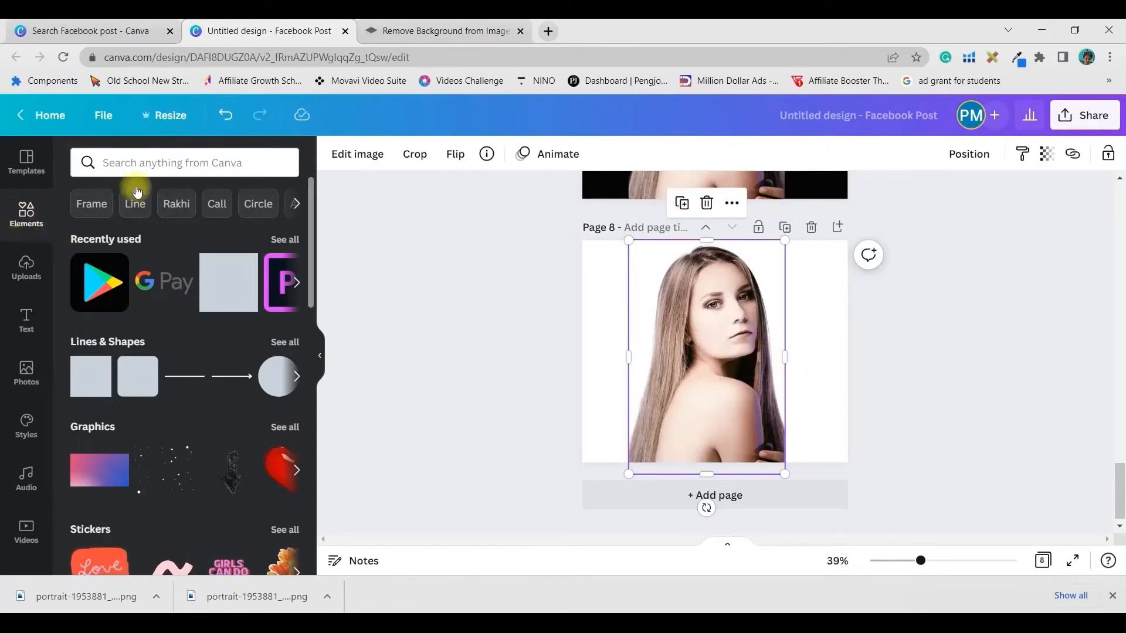
Search the elements for "Video Background" and add the dark clip with scattered small dots to page 8.
left_click(145, 165)
type("V")
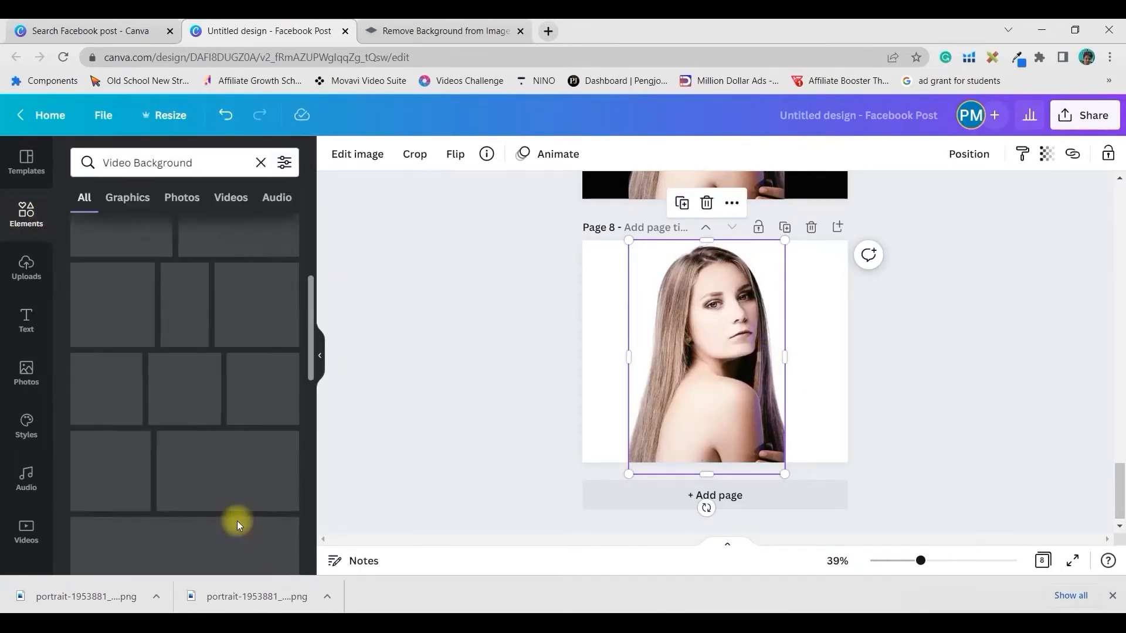
scroll(237, 521, "up", 2)
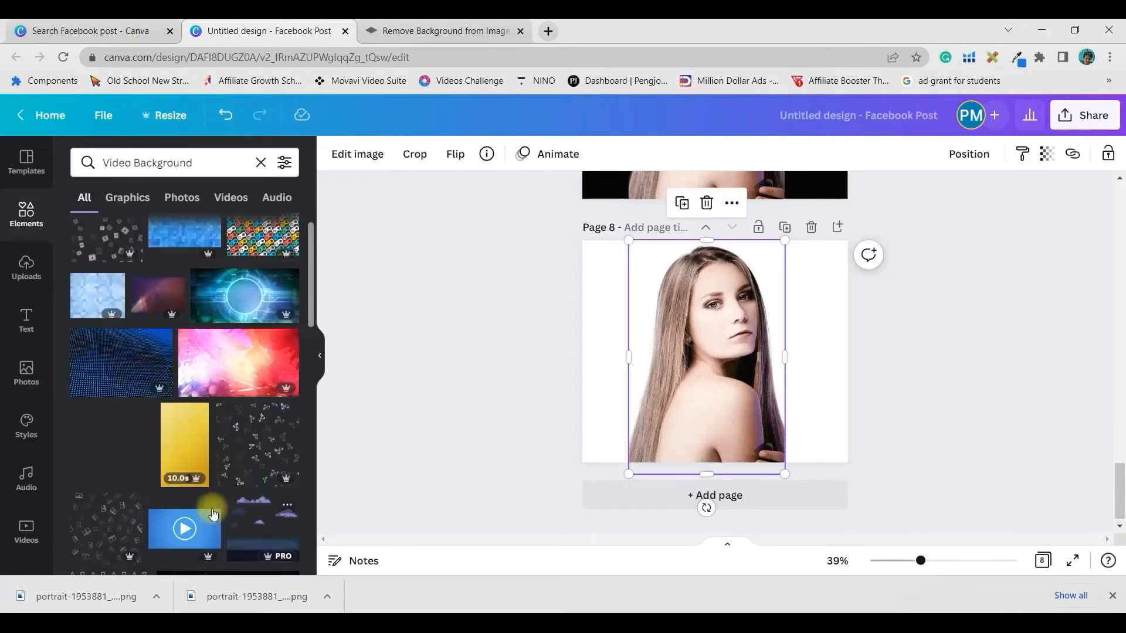
left_click(125, 463)
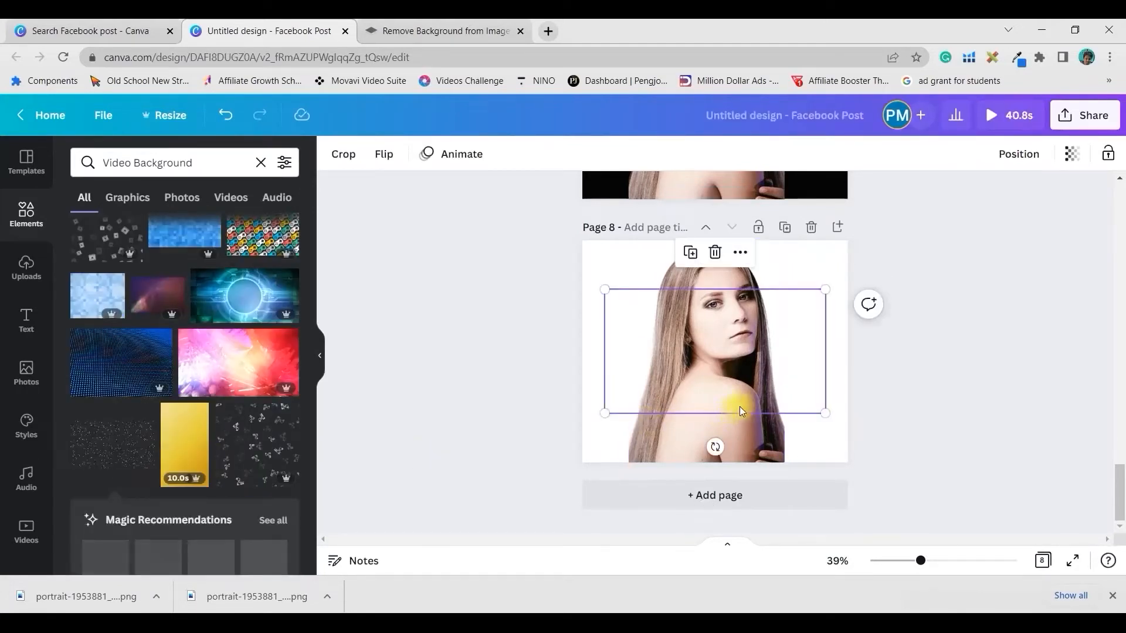
Send the dotted video clip behind the portrait on page 8 and enlarge it to cover the whole page.
right_click(667, 374)
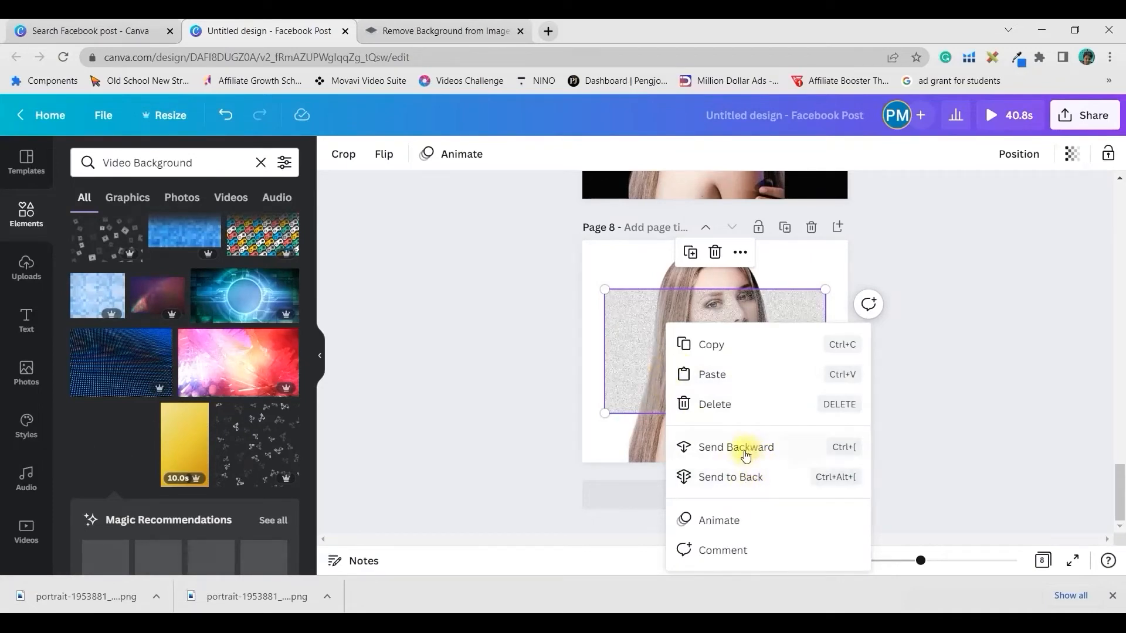
left_click(724, 447)
left_click_drag(826, 412, 997, 527)
left_click_drag(604, 289, 525, 174)
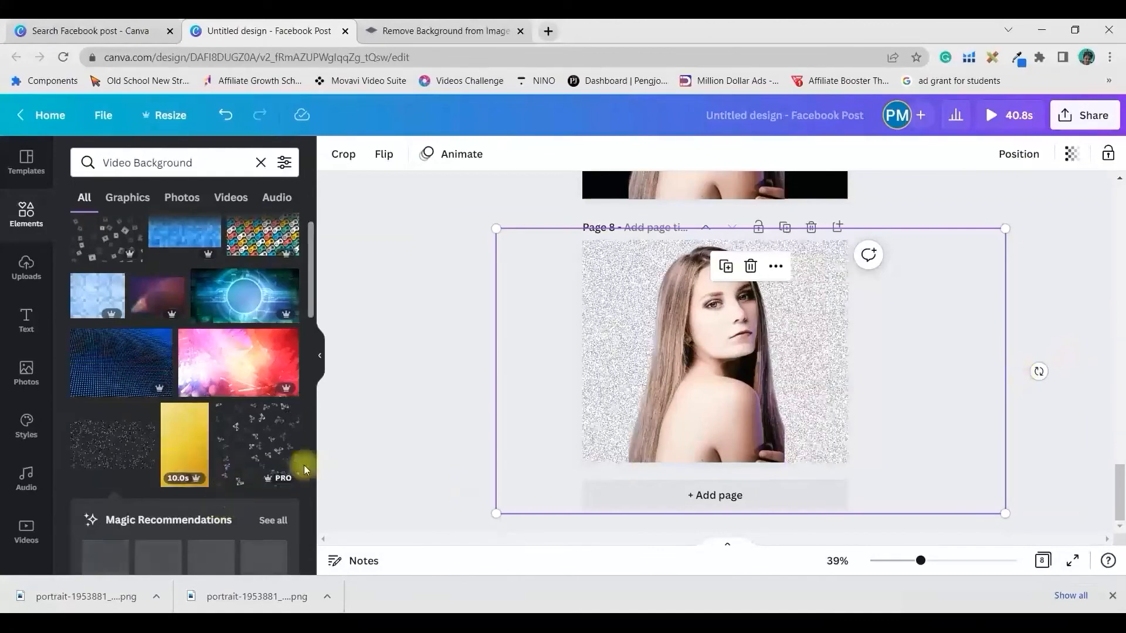
Add the colour-bars test pattern clip from the Magic Recommendations to page 8 and send it backward behind the portrait.
scroll(170, 542, "down", 4)
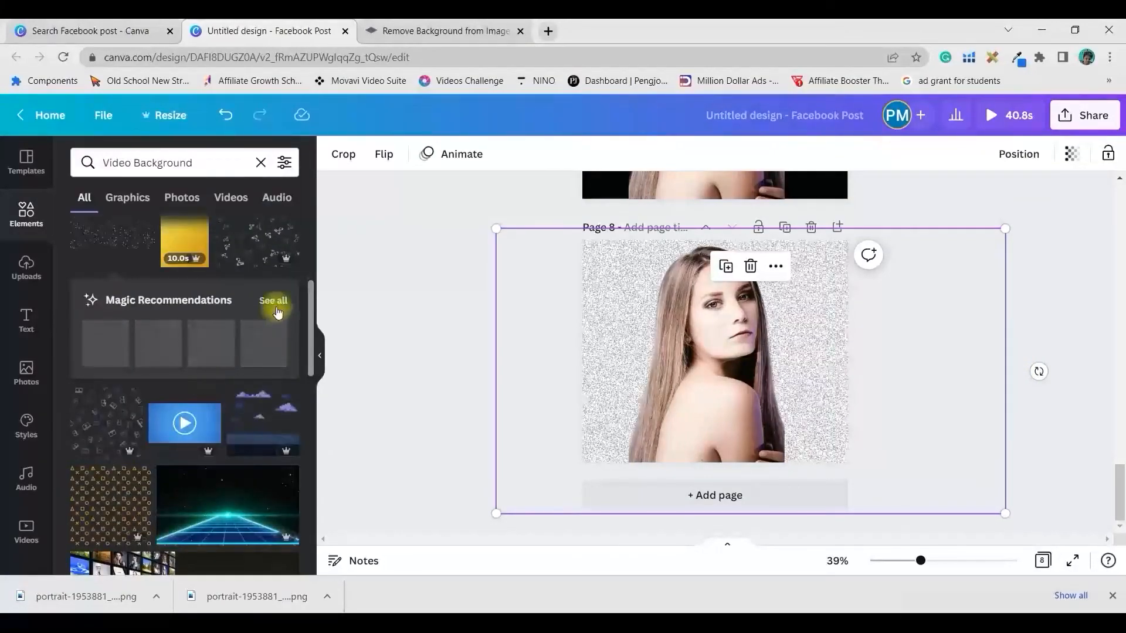
left_click(277, 311)
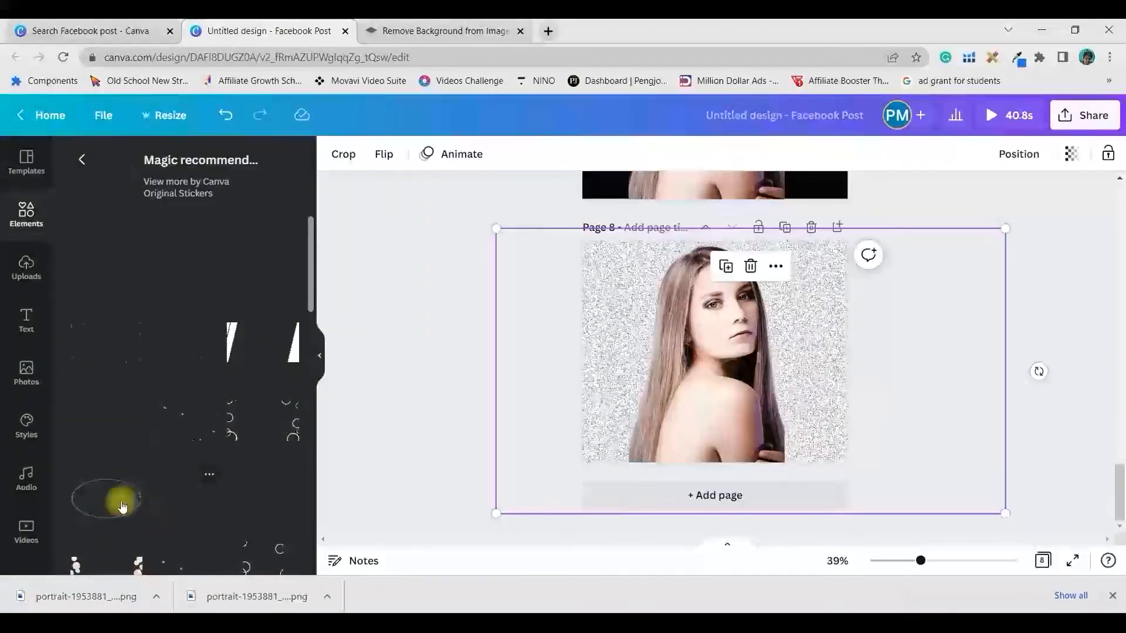
scroll(164, 503, "down", 3)
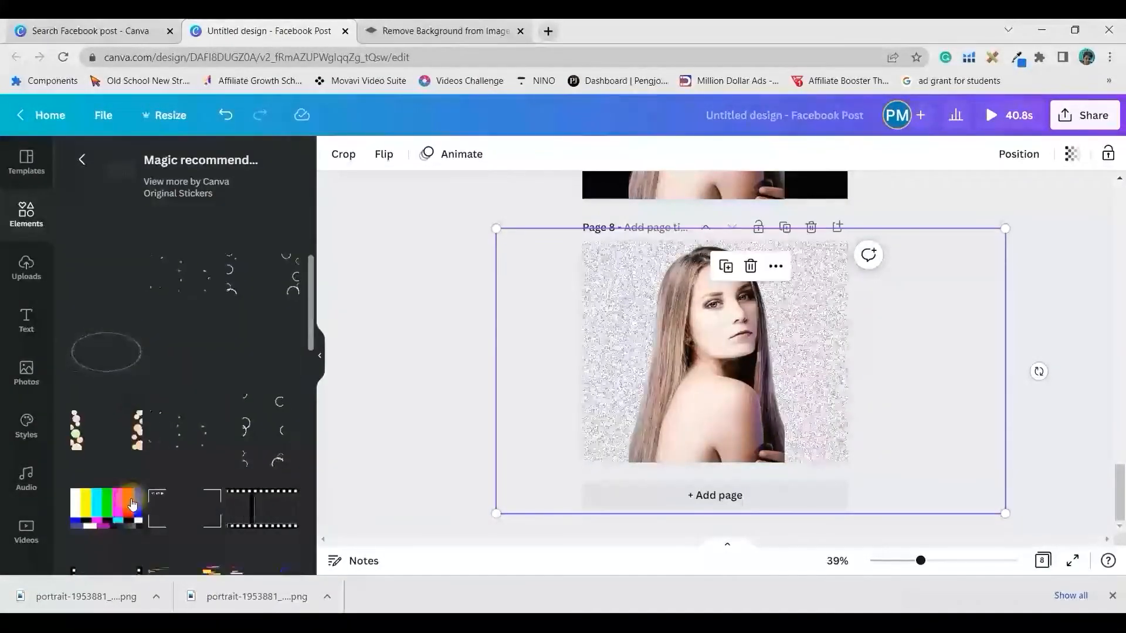
scroll(132, 504, "down", 3)
left_click(104, 436)
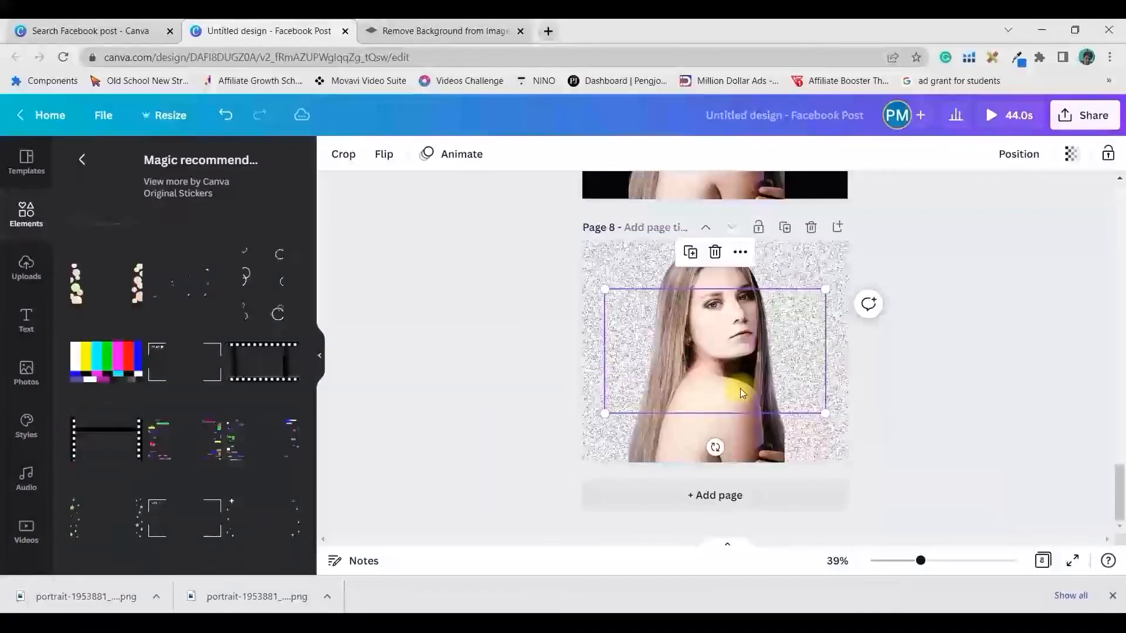
right_click(758, 367)
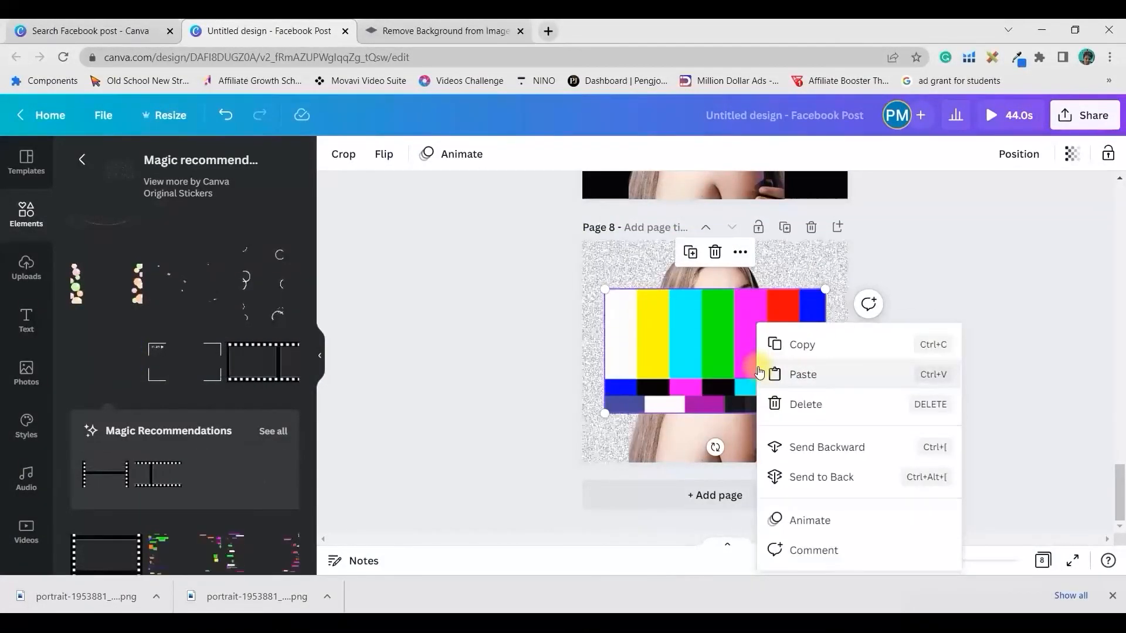
left_click(816, 447)
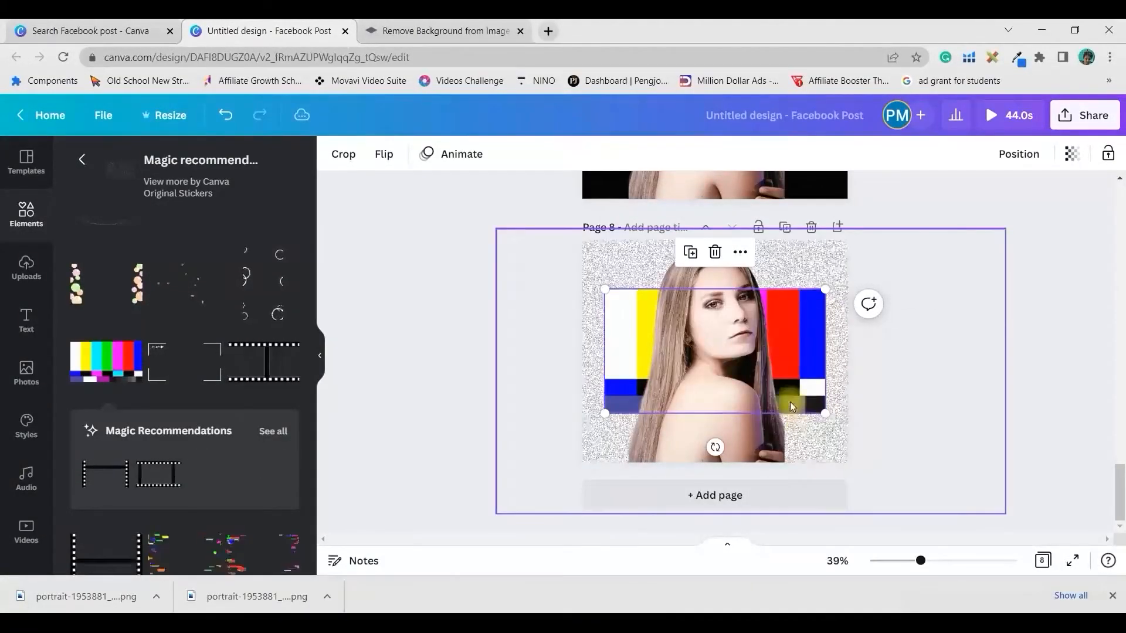
Enlarge the colour-bars clip so that it covers all of page 8 behind the portrait.
left_click(603, 277)
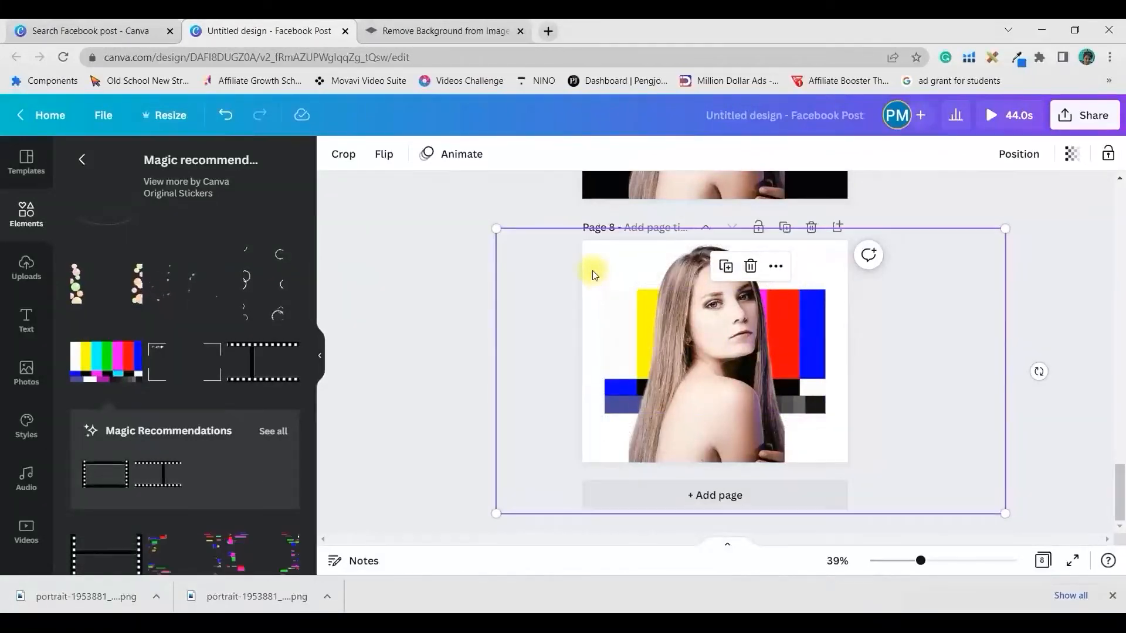
left_click(593, 271)
left_click(604, 290)
left_click_drag(604, 293, 515, 175)
left_click_drag(828, 412, 912, 572)
Apply the Peony filter to the cut-out portrait on page 7.
scroll(738, 322, "up", 4)
left_click(737, 323)
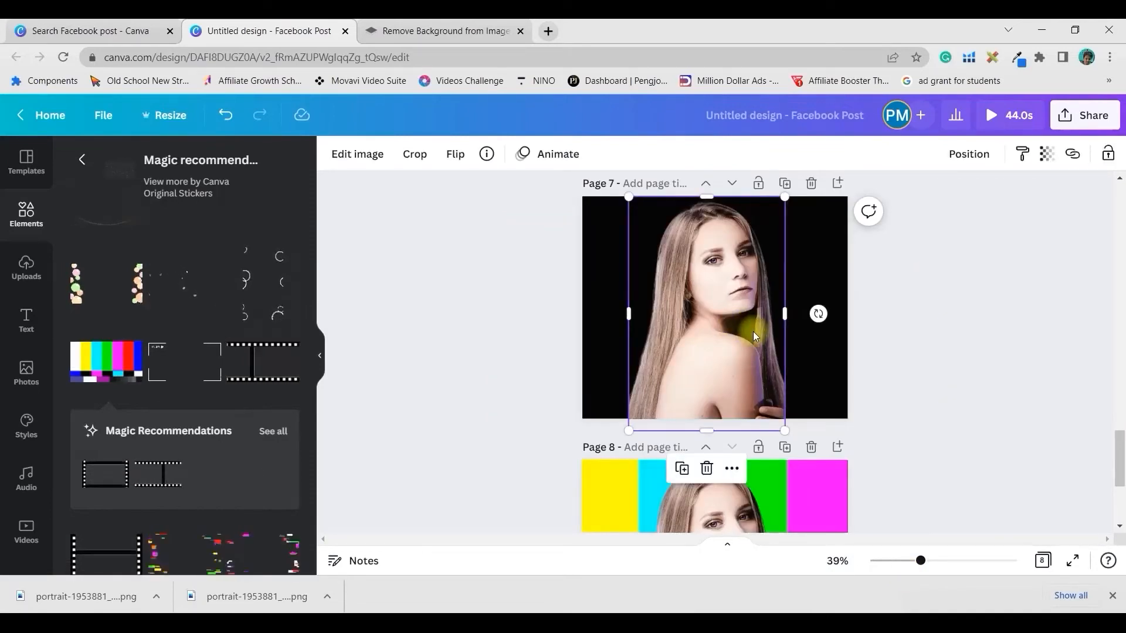
left_click(378, 161)
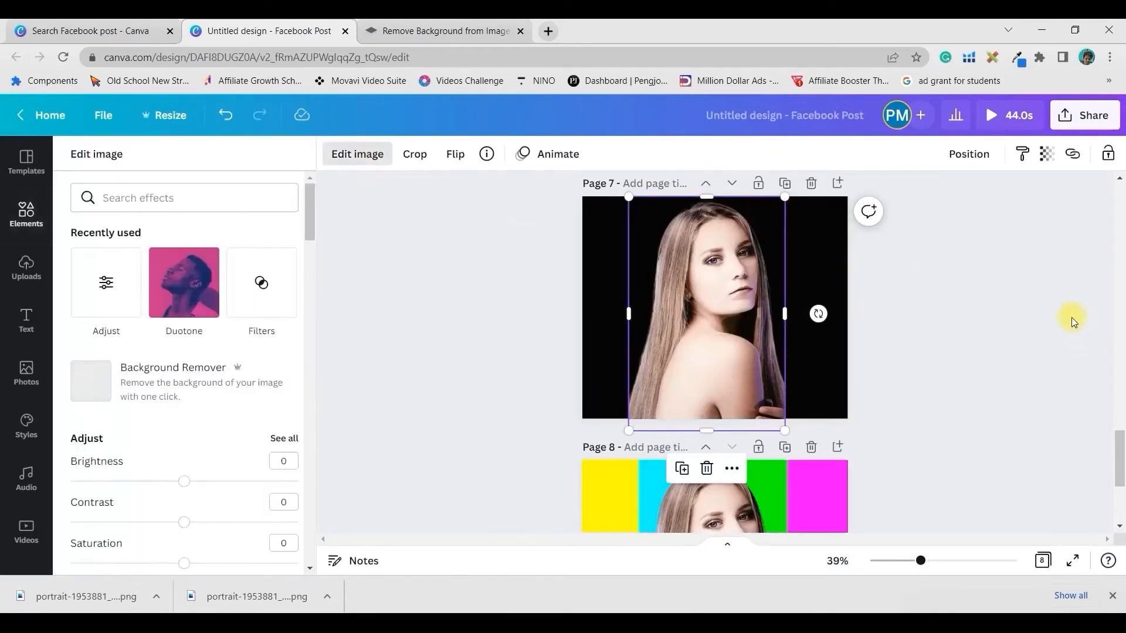
scroll(1073, 318, "down", 1)
scroll(305, 263, "down", 5)
left_click(280, 236)
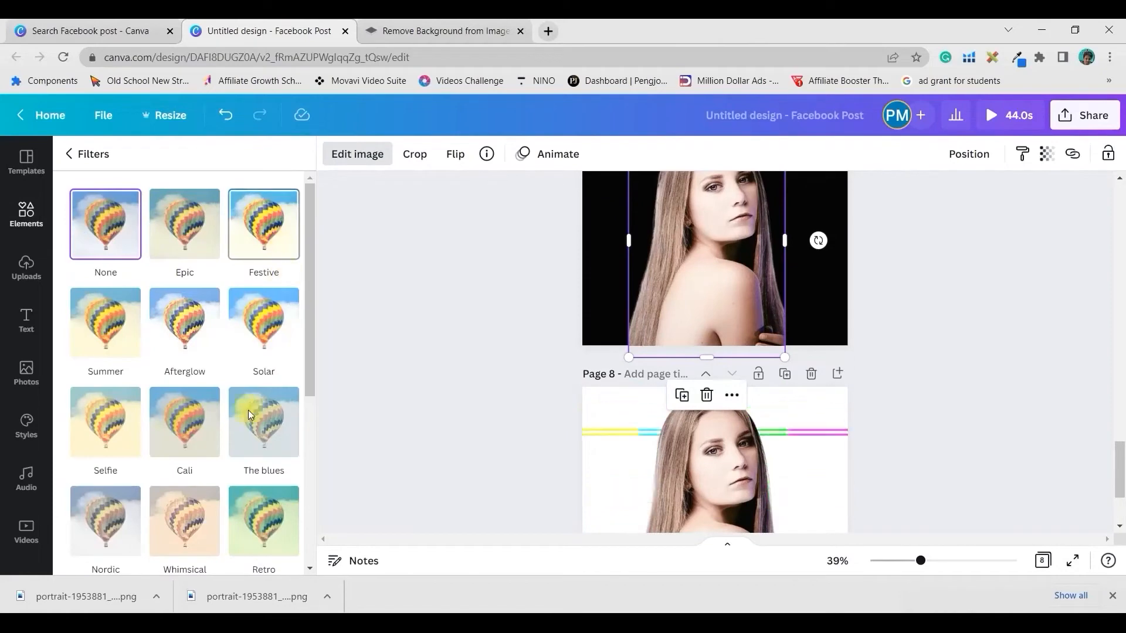
scroll(234, 465, "down", 4)
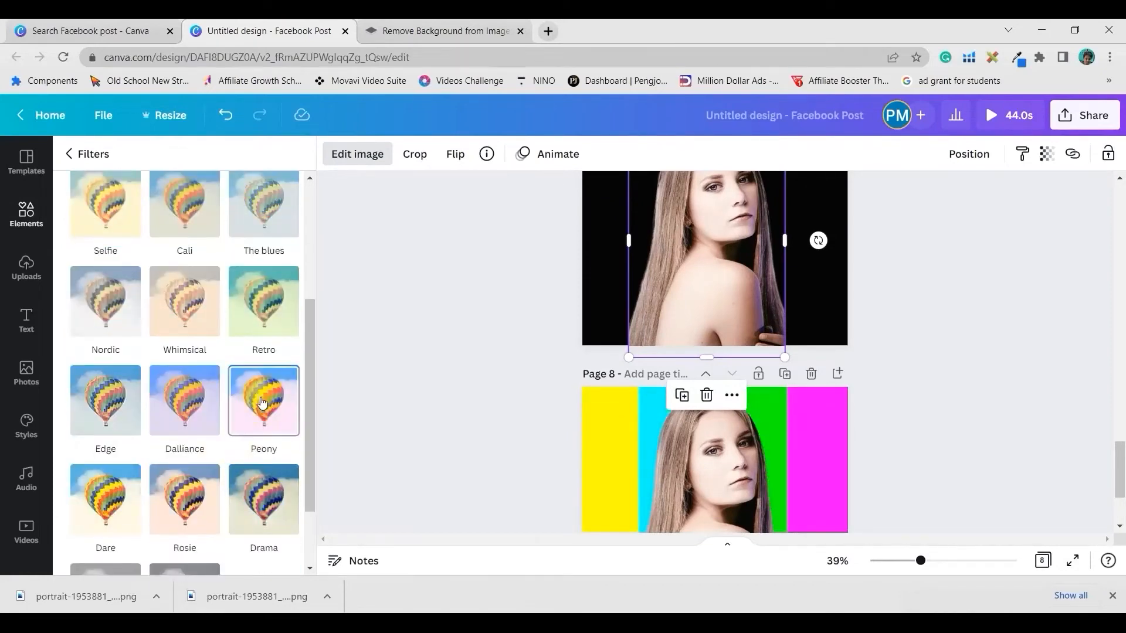
scroll(234, 445, "down", 2)
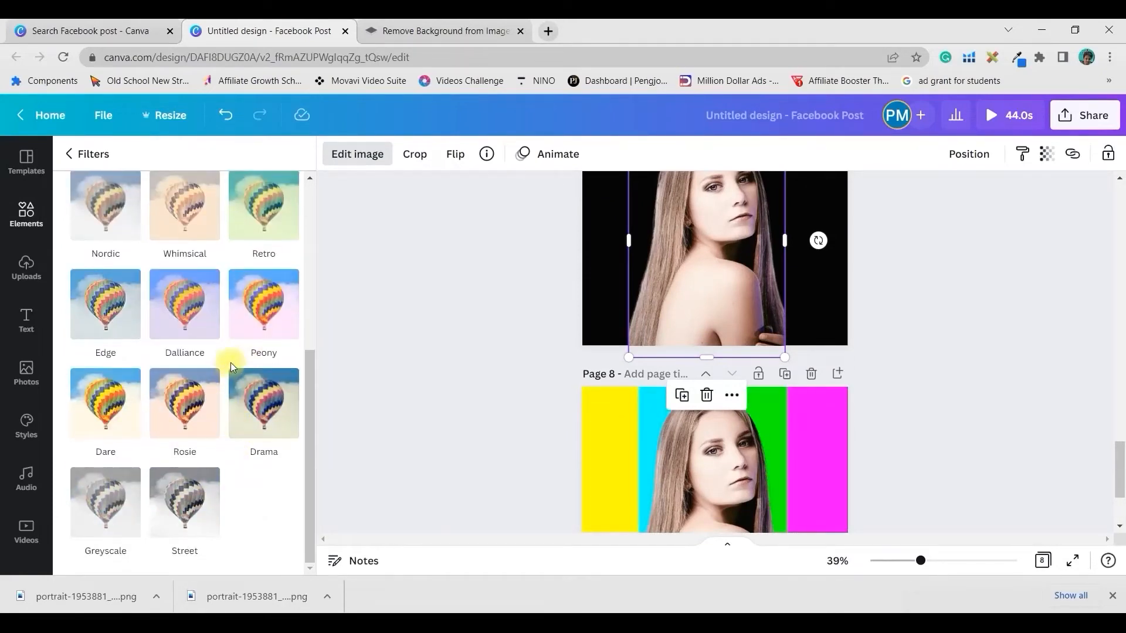
scroll(231, 362, "up", 3)
left_click(263, 450)
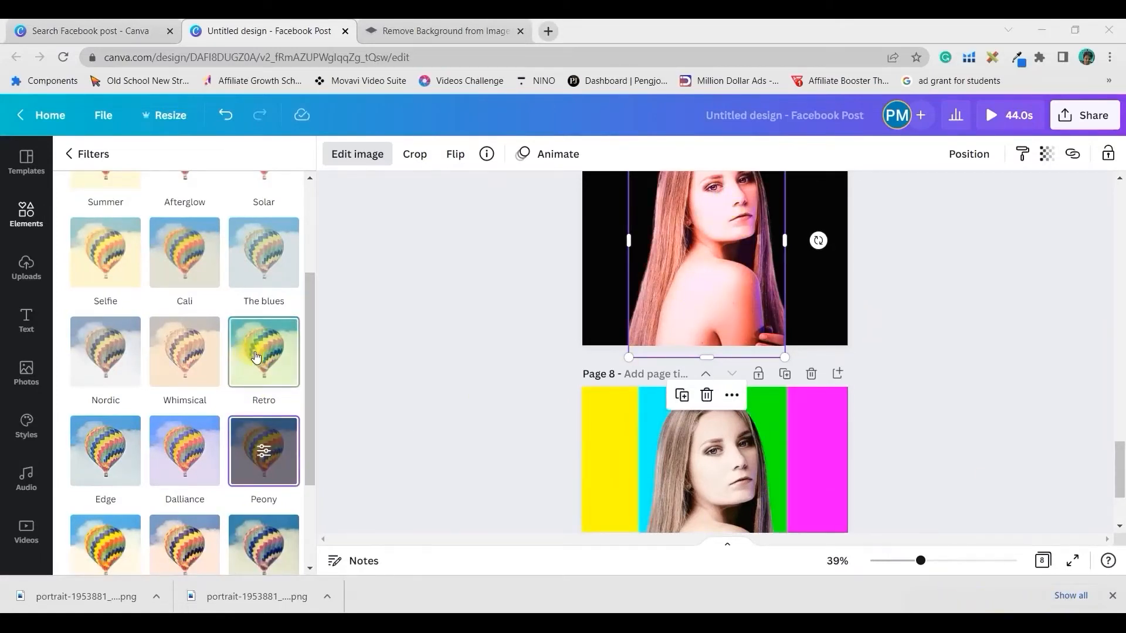
Set the Peony filter's intensity to 32 for the portrait on page 7.
left_click(264, 450)
left_click_drag(185, 216, 144, 216)
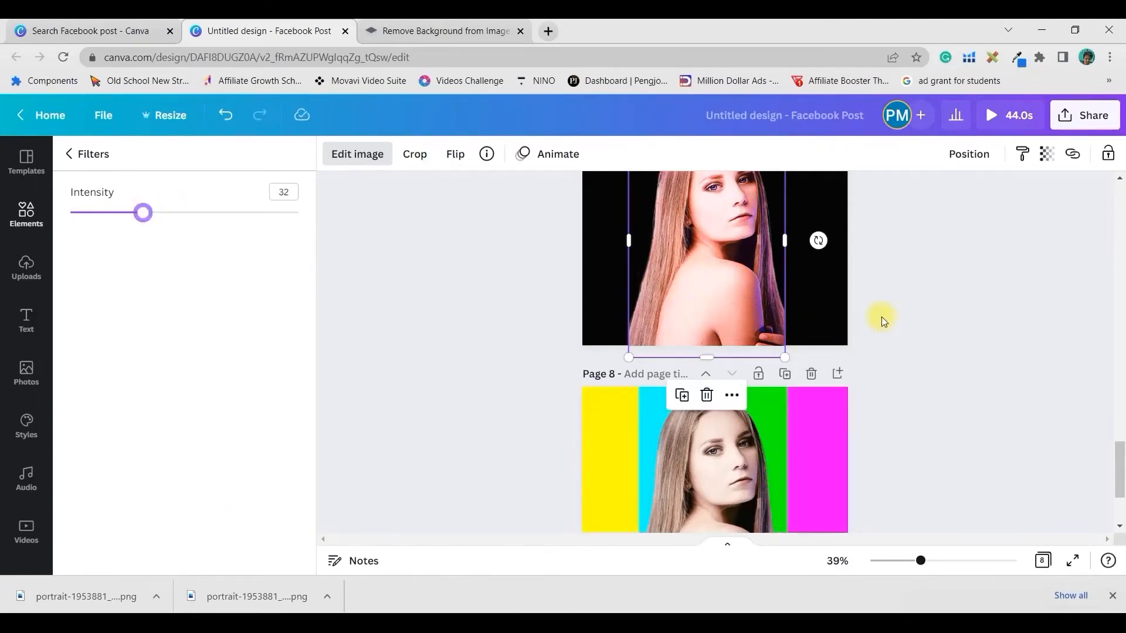
left_click(994, 339)
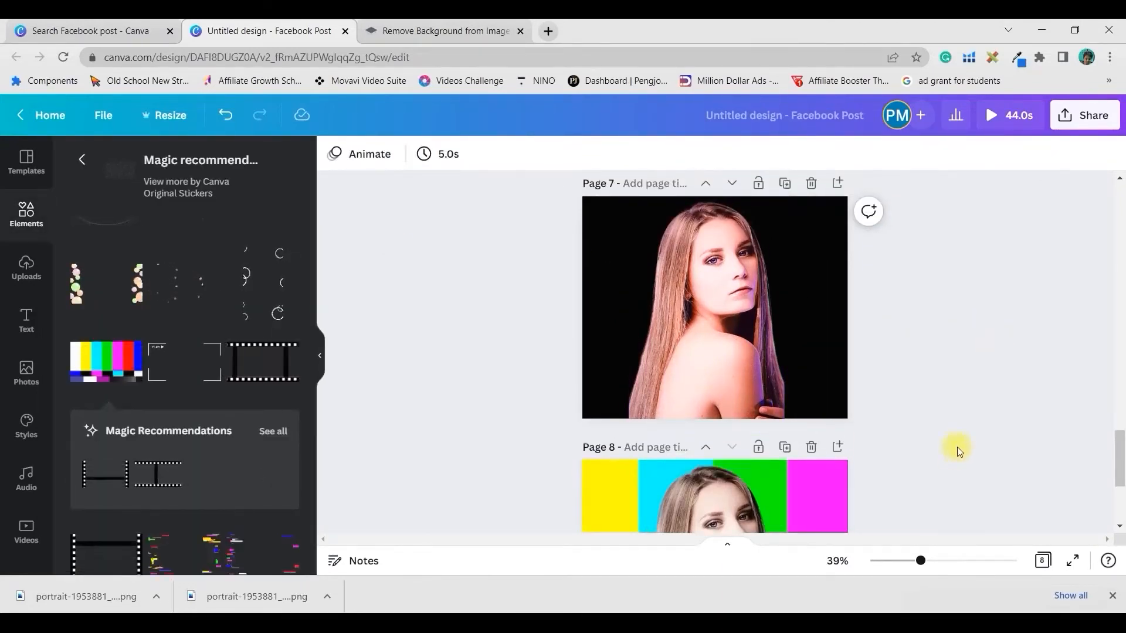
Strengthen the contrast of the cut-out portrait on page 8 through its image adjustments.
scroll(821, 469, "down", 2)
left_click(689, 479)
left_click(365, 164)
left_click(283, 440)
left_click_drag(184, 258, 225, 258)
left_click_drag(184, 248, 234, 249)
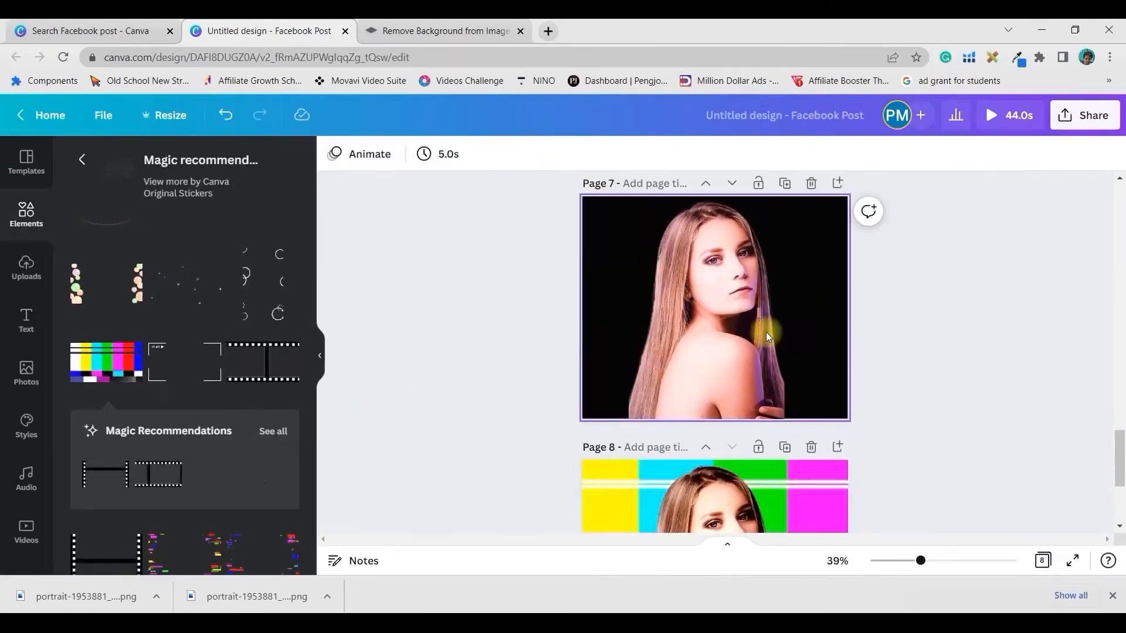
Add blank page 9, place the uploaded hair-only cut-out on it, and enlarge and centre the cut-out.
left_click(27, 271)
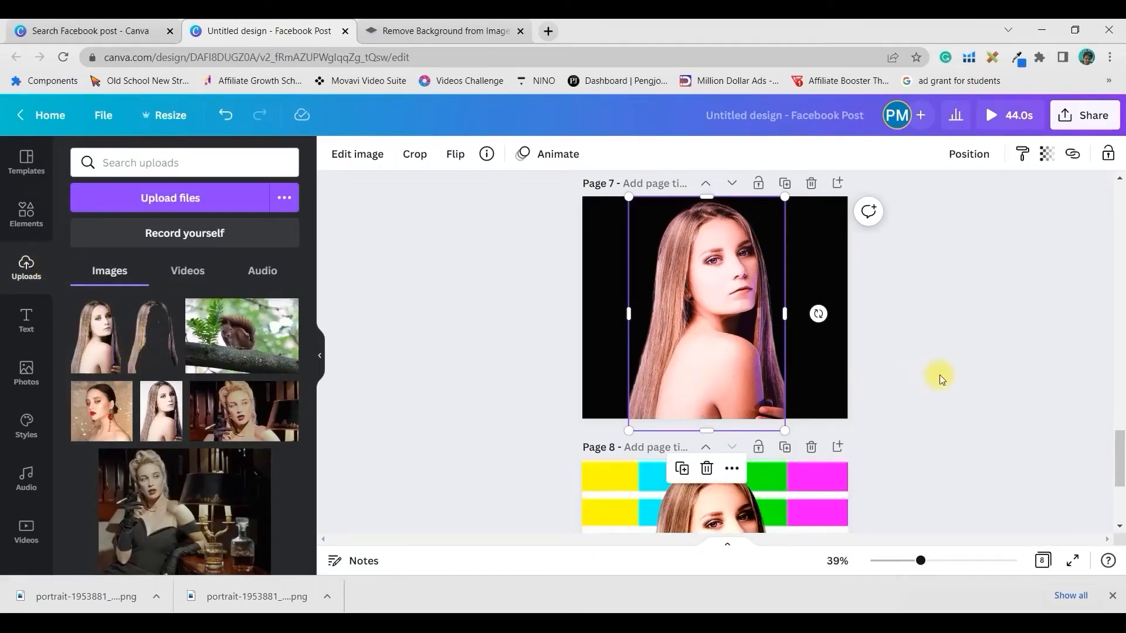
scroll(935, 375, "down", 5)
left_click(705, 495)
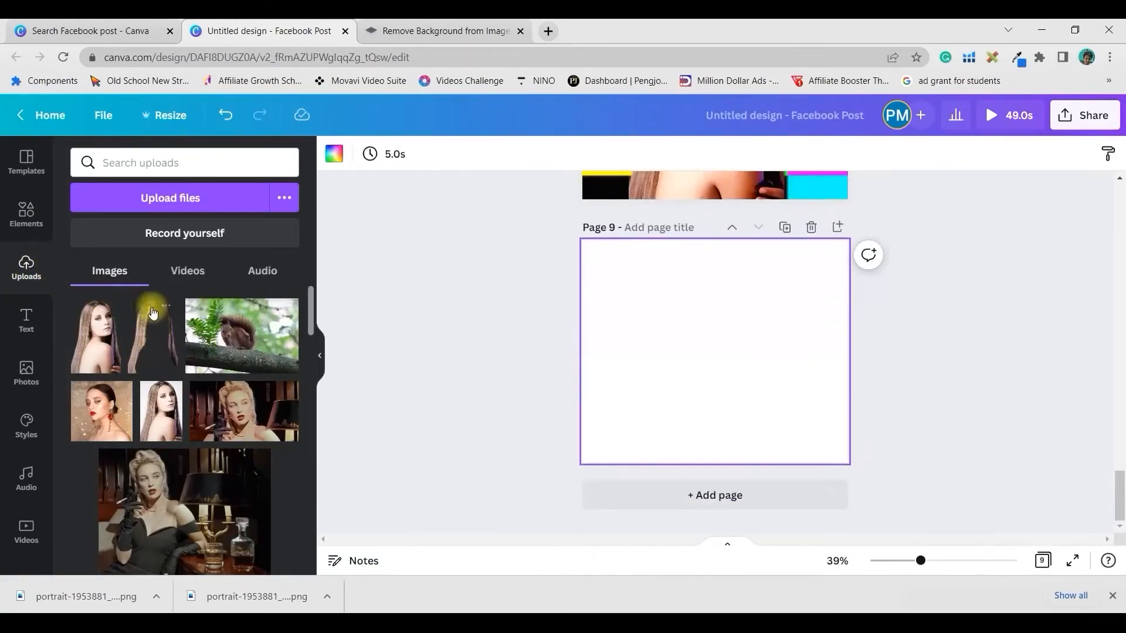
left_click(152, 335)
left_click_drag(656, 284, 510, 235)
left_click(226, 115)
left_click_drag(672, 286, 605, 191)
left_click_drag(703, 275, 737, 325)
Add page 10 and paste a copy of the hair cut-out onto it.
left_click(739, 496)
key("ctrl+v")
scroll(967, 361, "up", 3)
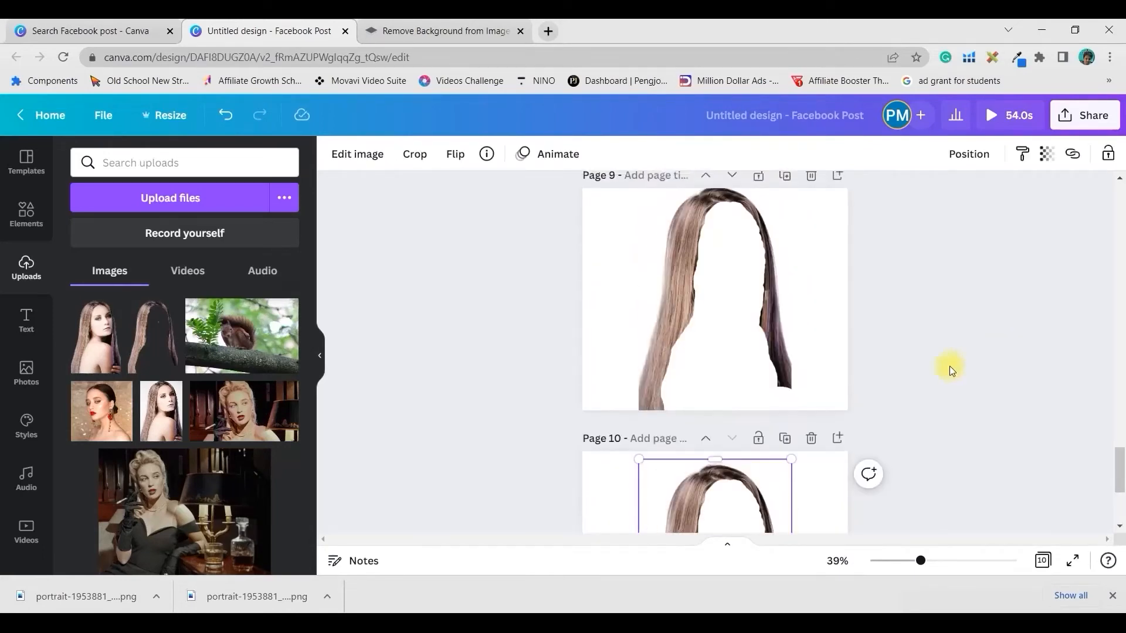
Enlarge the hair cut-out on page 9 slightly and reposition it so it reaches the page's lower edge.
left_click(736, 349)
mouse_move(788, 415)
left_mouse_down()
mouse_move(807, 446)
mouse_move(794, 427)
left_mouse_up()
left_click_drag(734, 338, 731, 343)
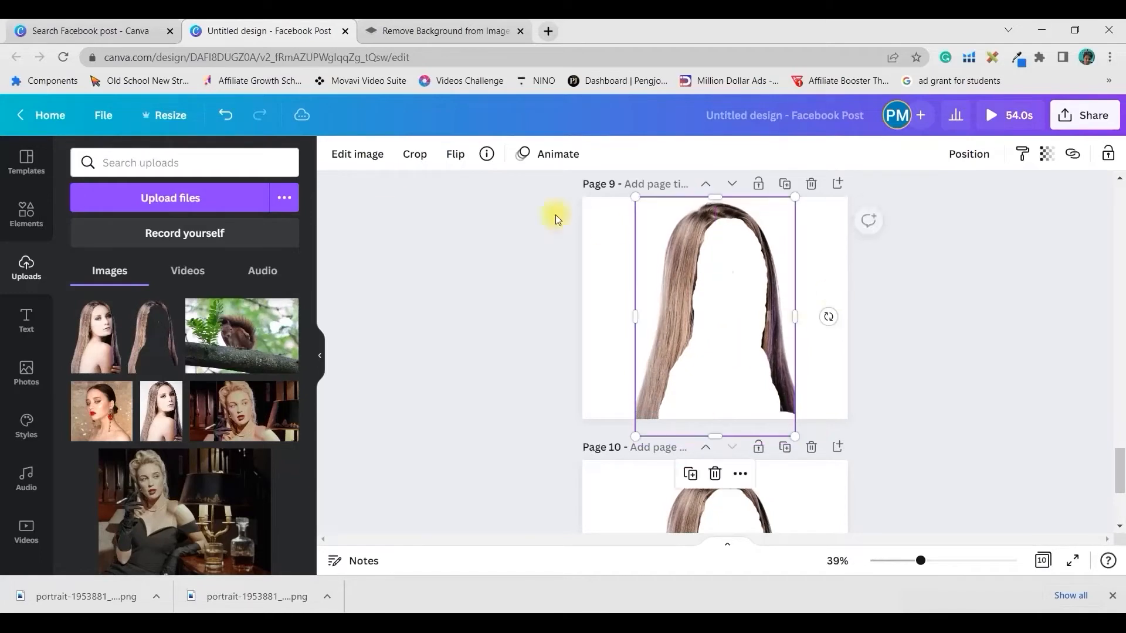
Adjust the hair cut-out on page 9 to brightness -25, contrast 26, saturation 76 and tint 64.
left_click(275, 283)
left_click(65, 152)
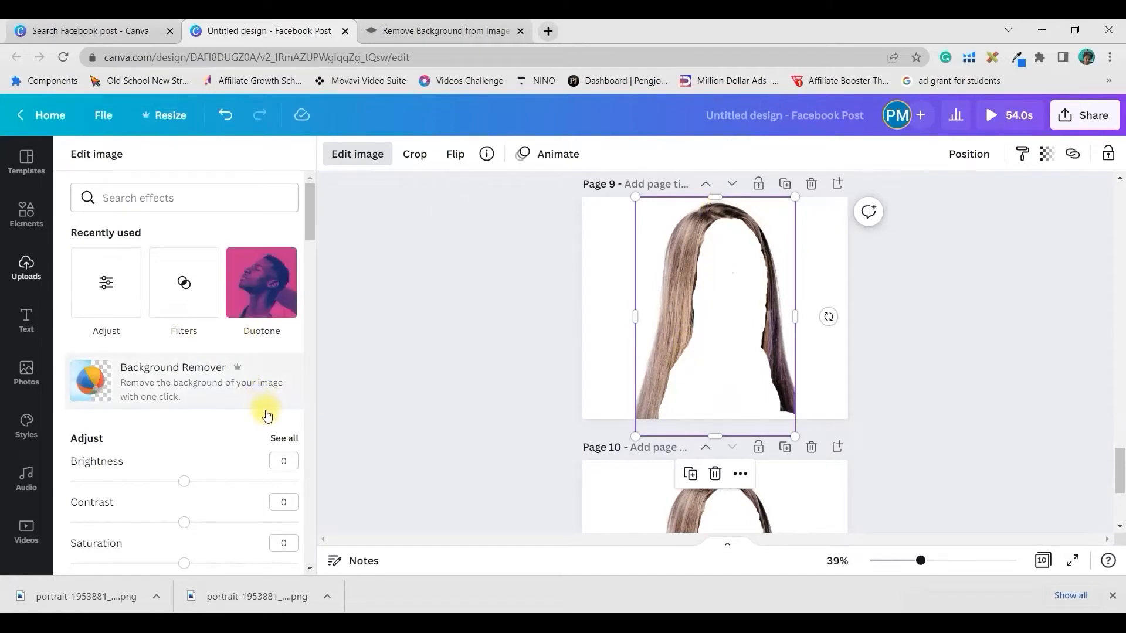
left_click(280, 436)
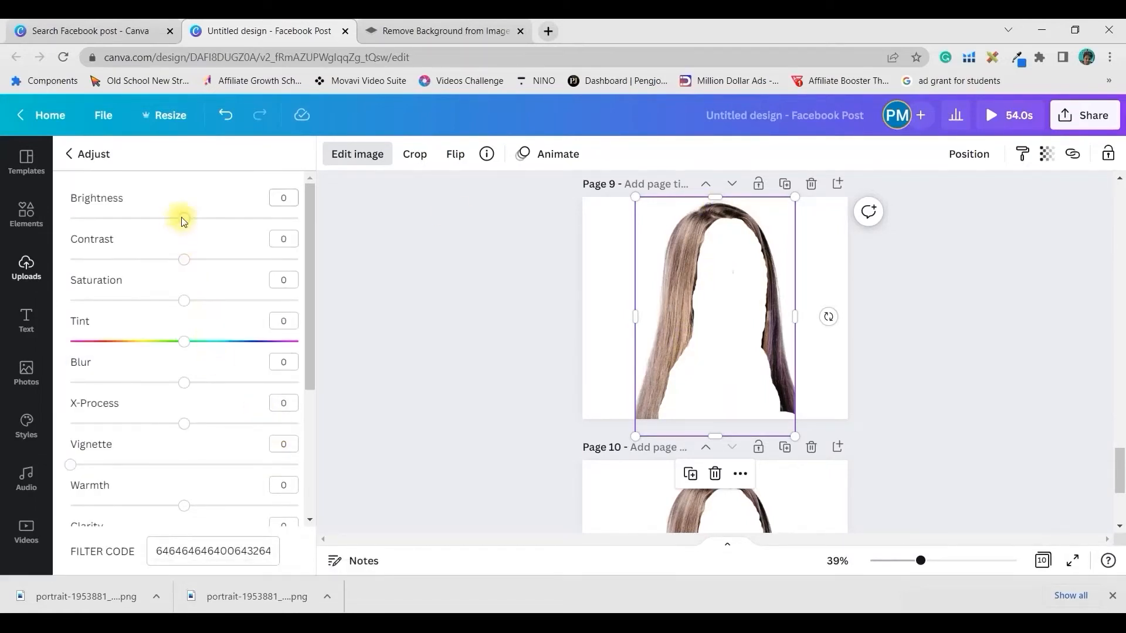
left_click_drag(178, 218, 156, 219)
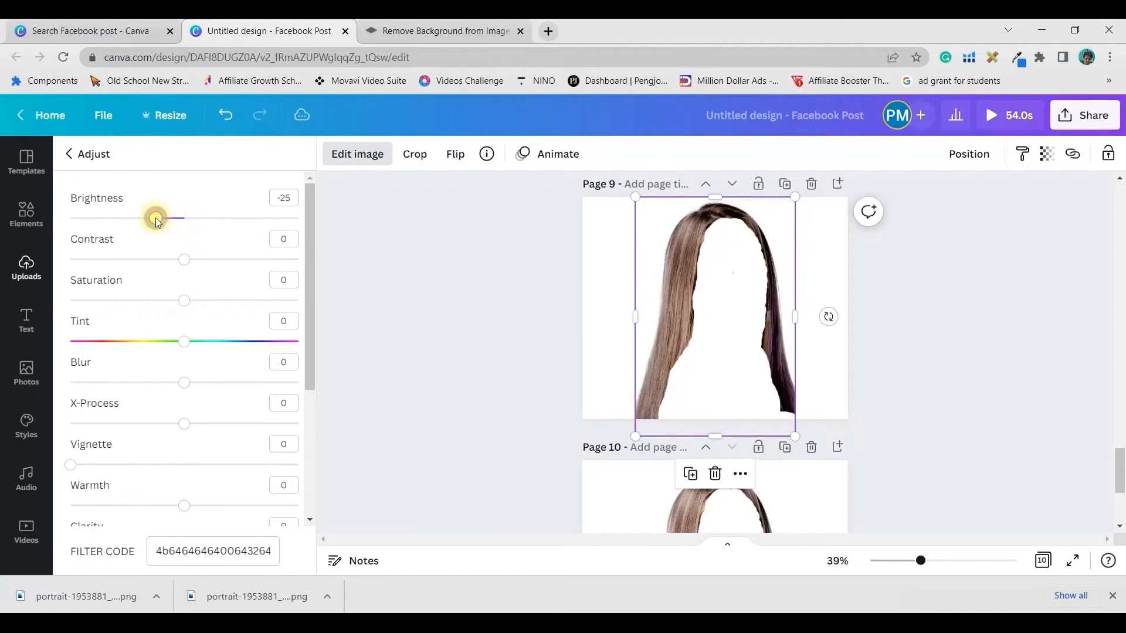
left_click_drag(184, 259, 207, 260)
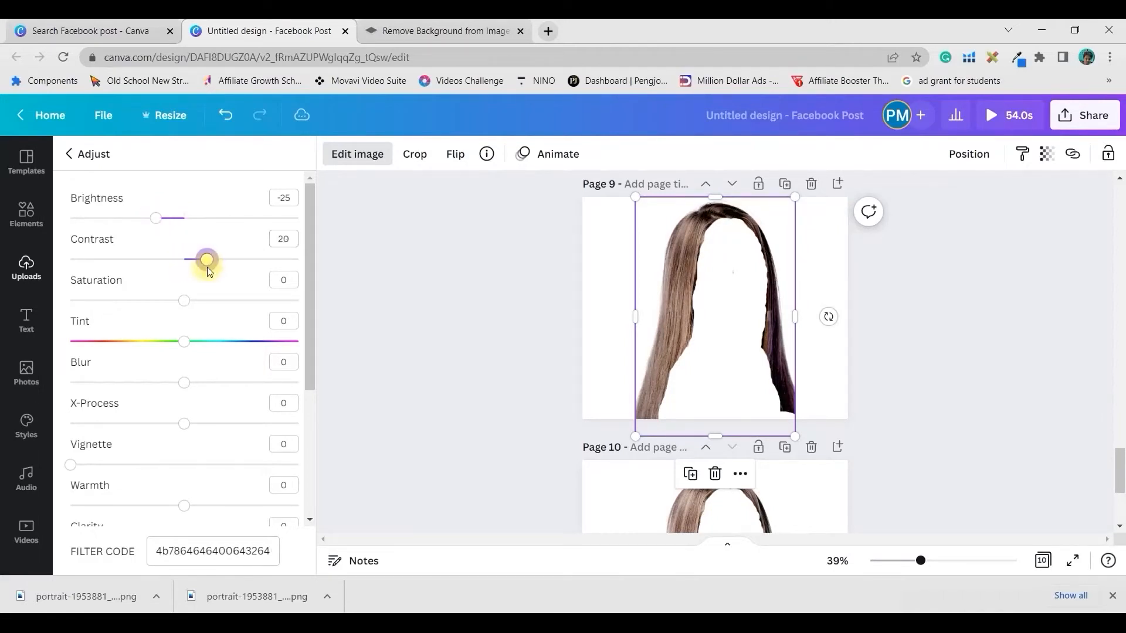
left_click_drag(183, 343, 235, 352)
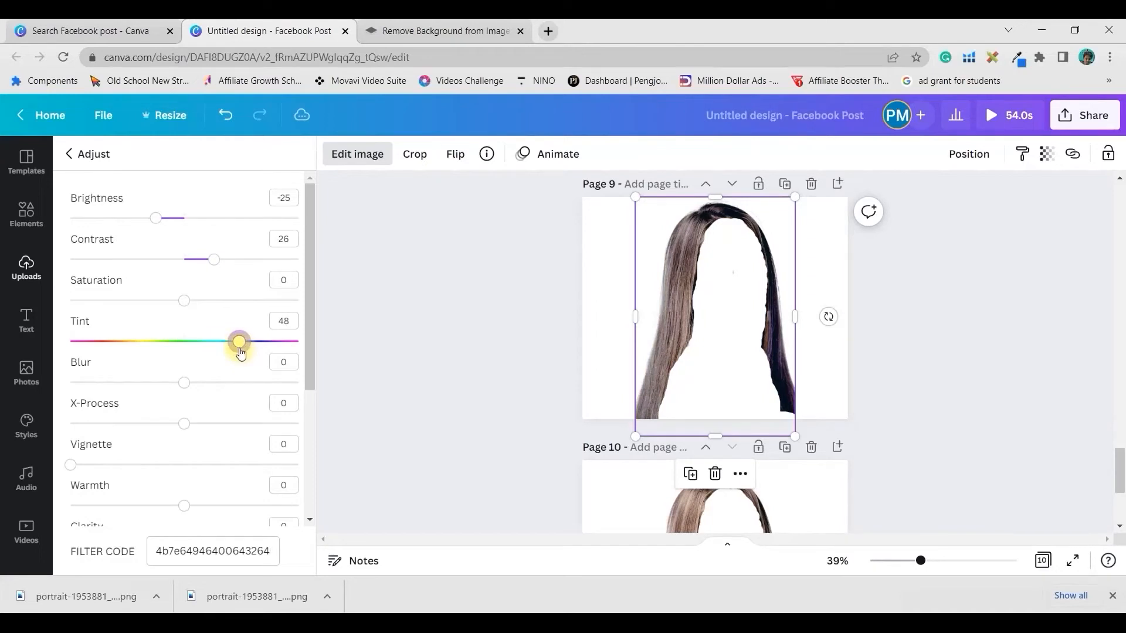
left_click_drag(183, 304, 257, 323)
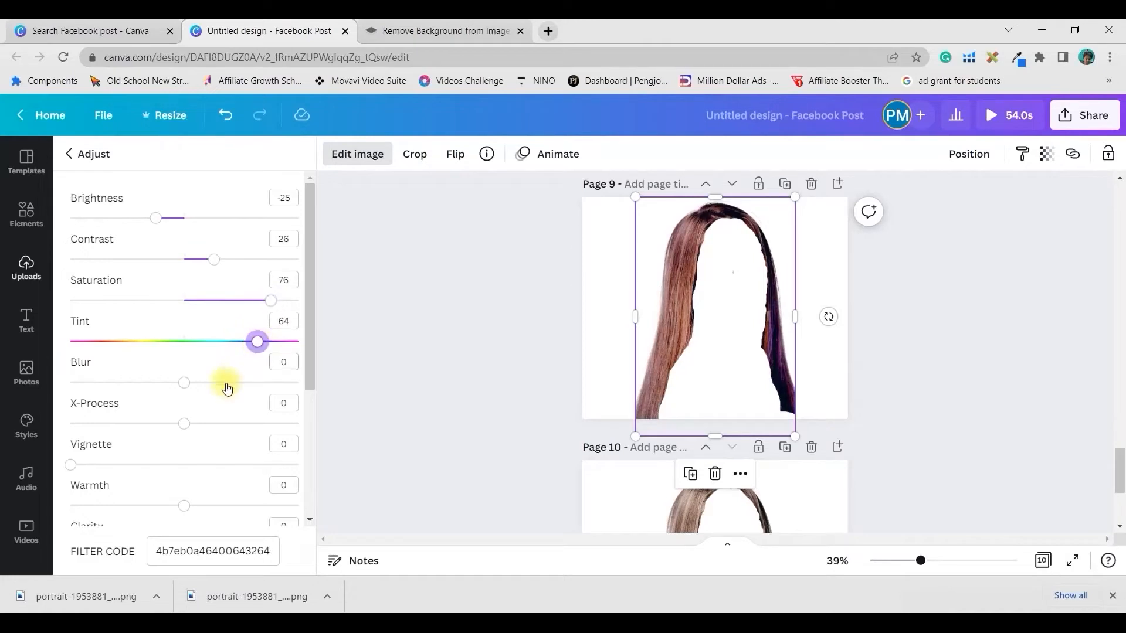
Set the page 9 hair cut-out's X-Process to 70, warmth to 66, clarity to 8, vibrance to 65 and highlights to 27.
left_click_drag(184, 424, 218, 439)
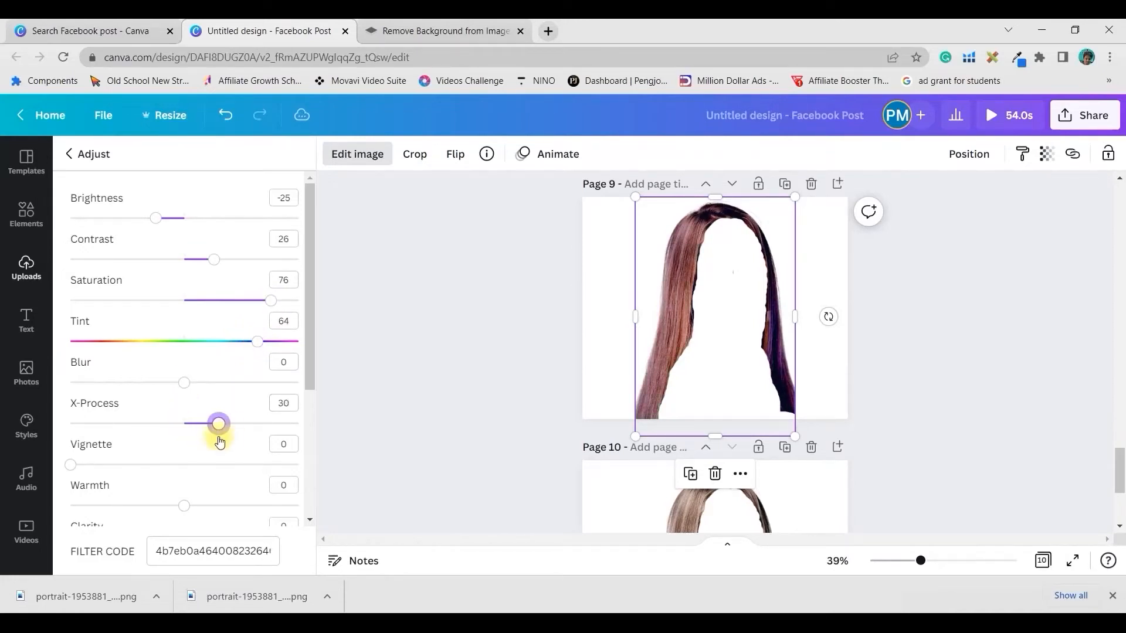
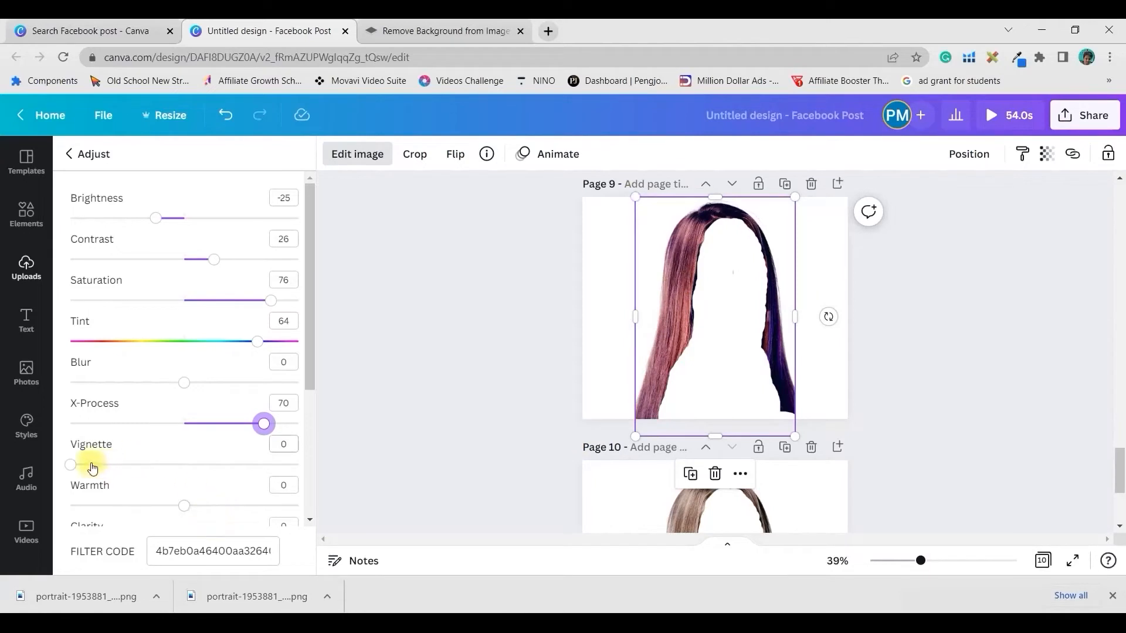
scroll(317, 433, "down", 3)
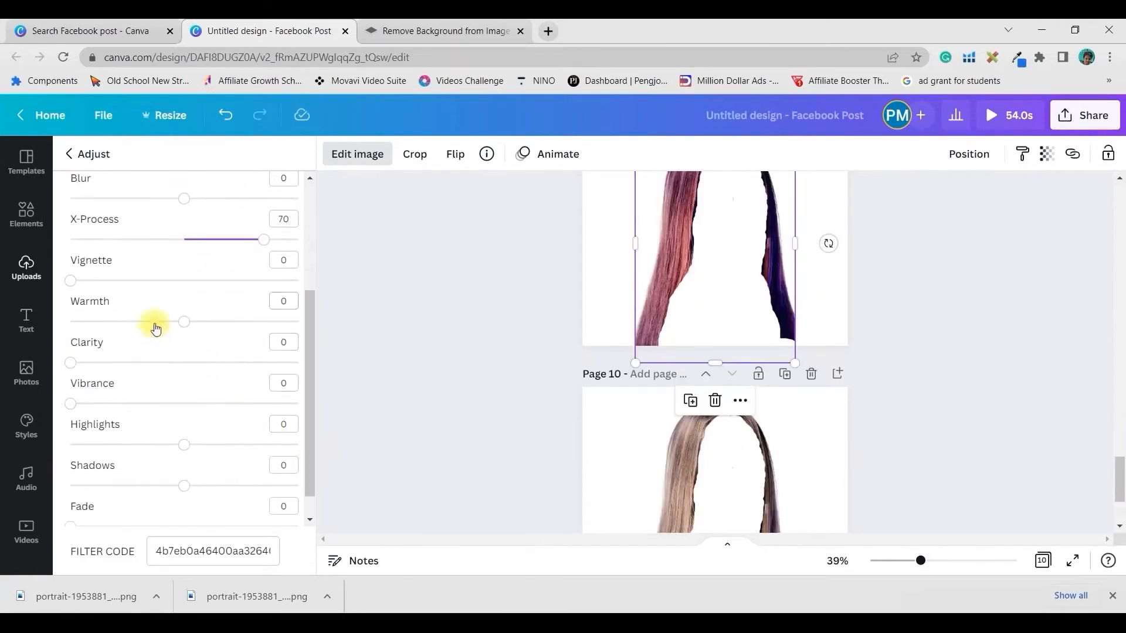
left_click_drag(182, 328, 235, 337)
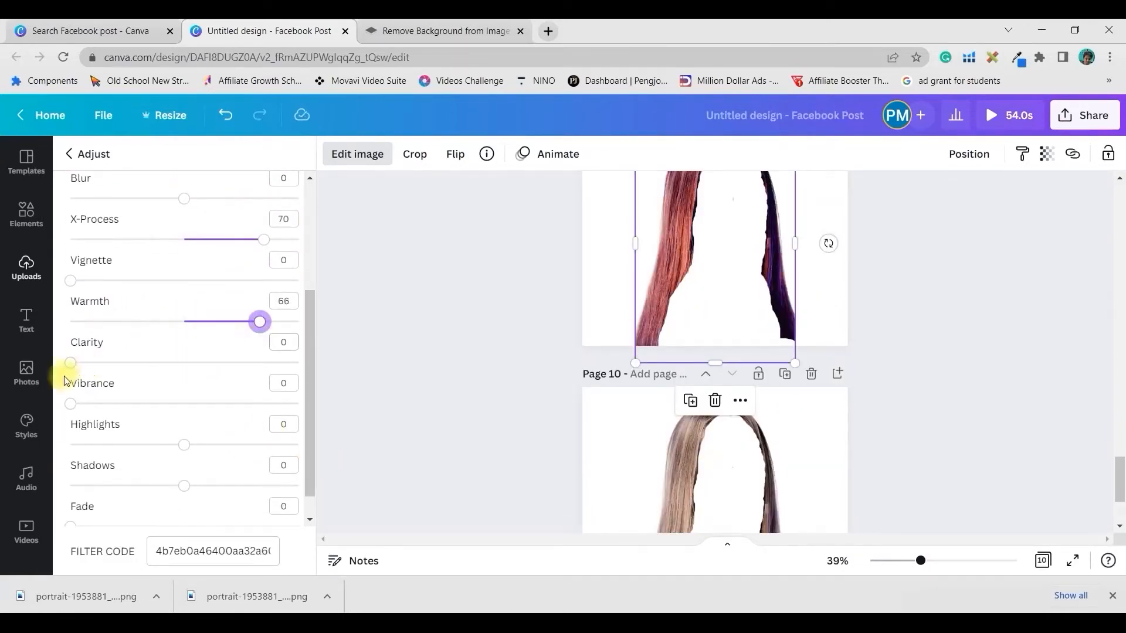
left_click_drag(75, 367, 61, 392)
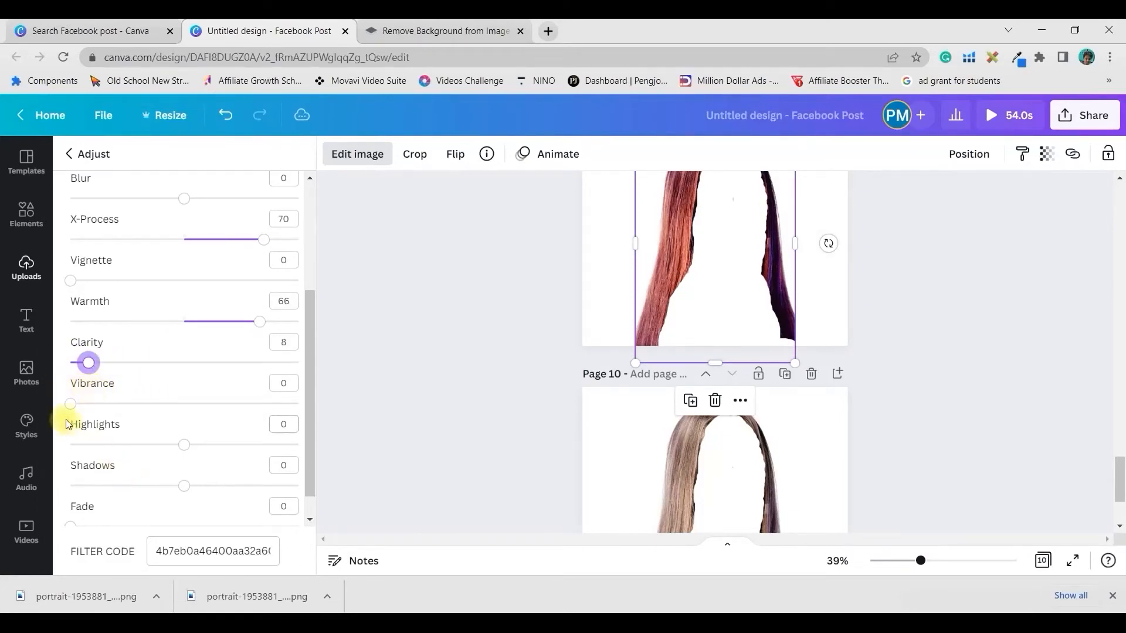
left_click_drag(71, 404, 199, 426)
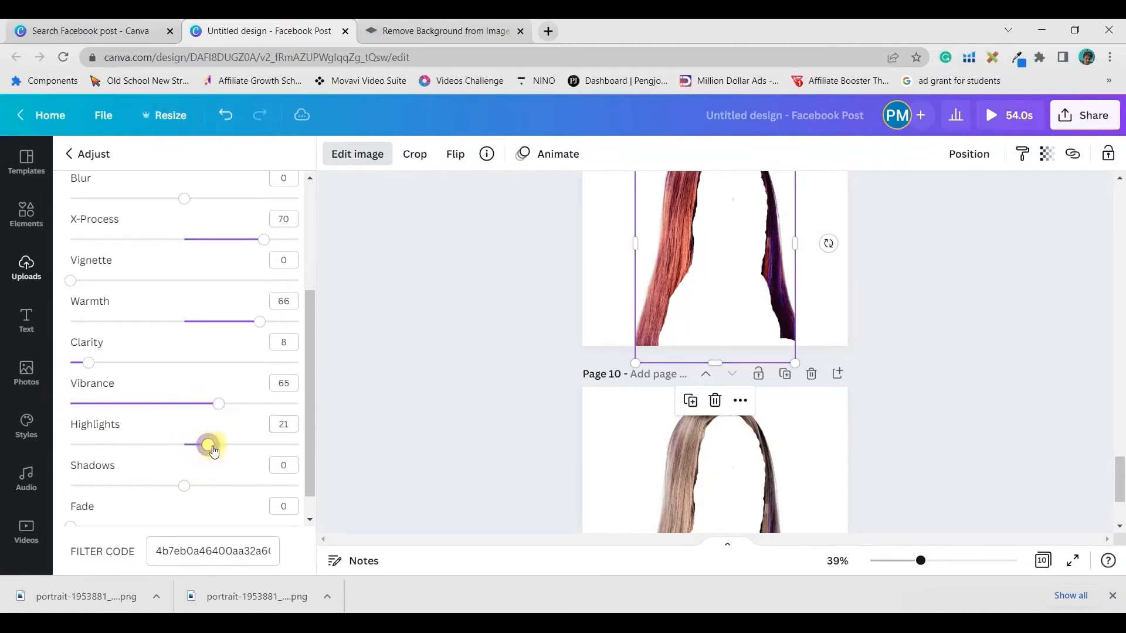
scroll(469, 363, "up", 3)
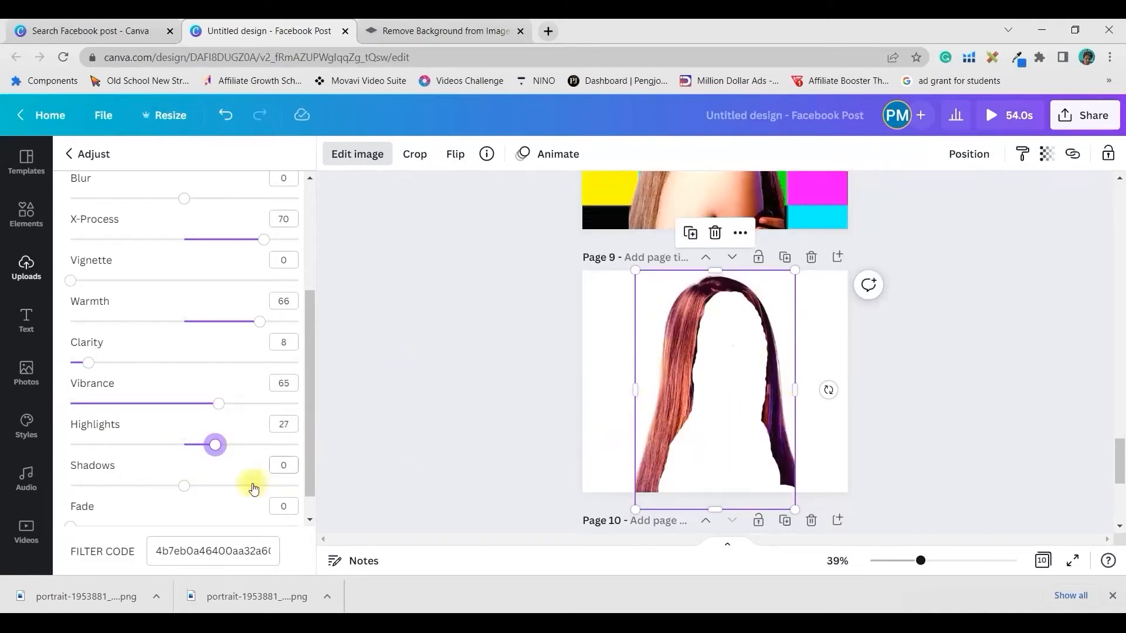
Set the page 9 hair cut-out's fade to 38 and place it over the portrait's hair on page 8.
scroll(129, 472, "down", 1)
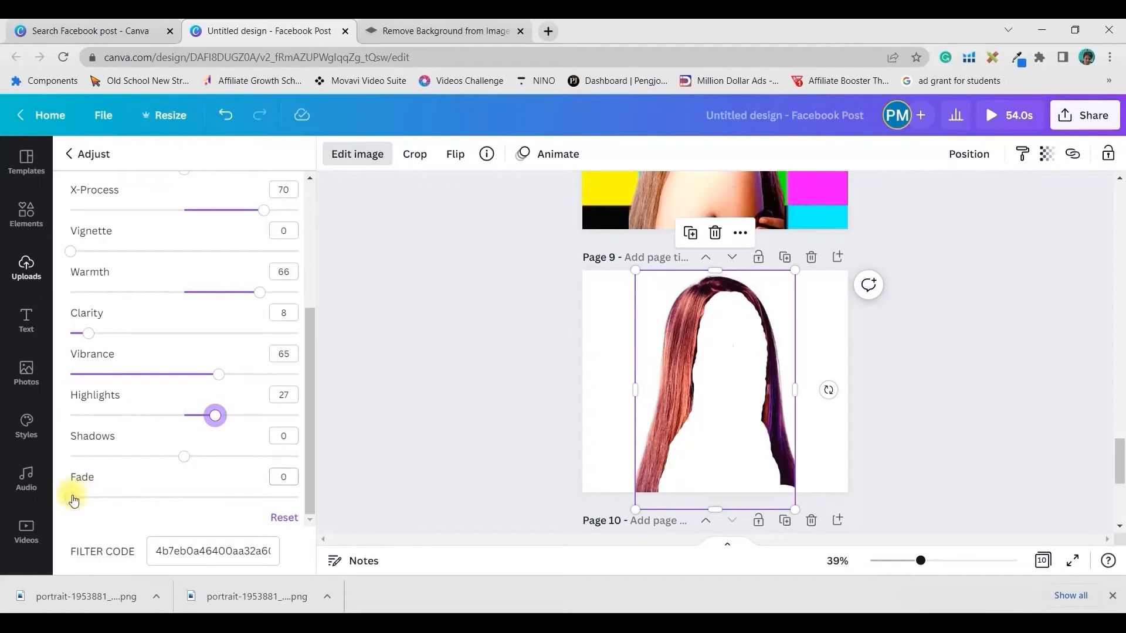
left_click_drag(102, 502, 147, 508)
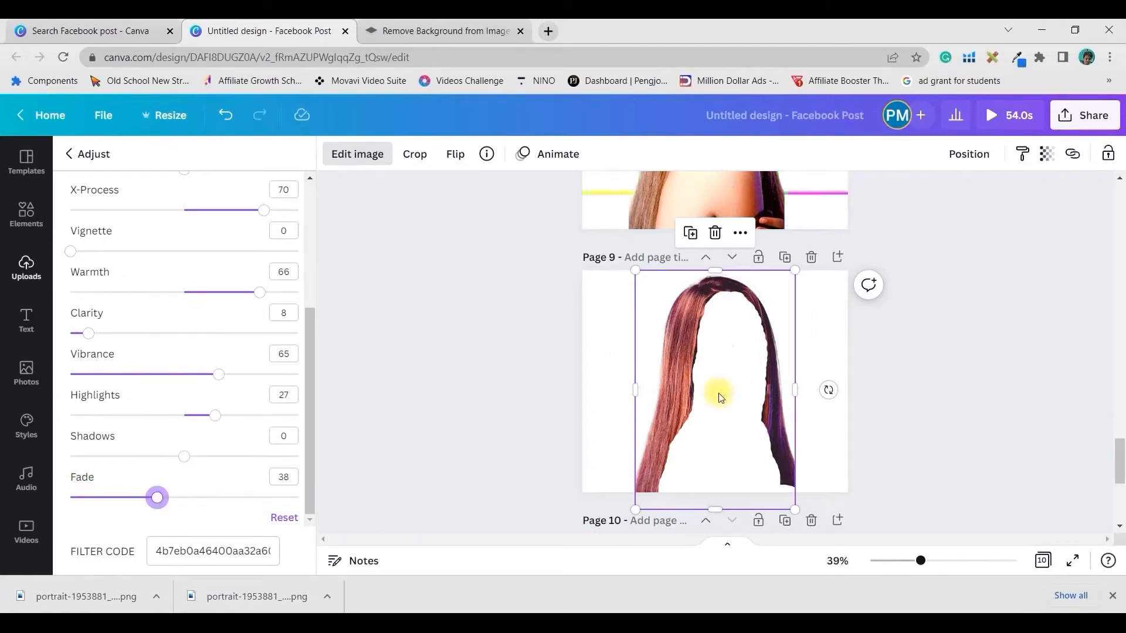
left_click_drag(714, 371, 704, 128)
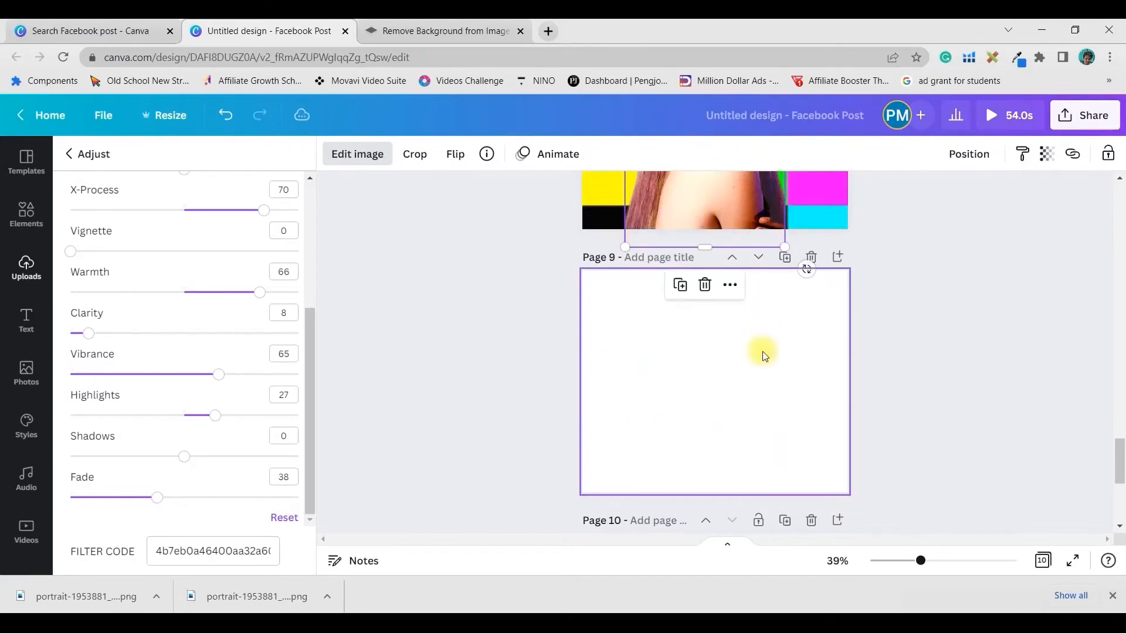
scroll(761, 355, "up", 5)
left_click_drag(706, 400, 700, 394)
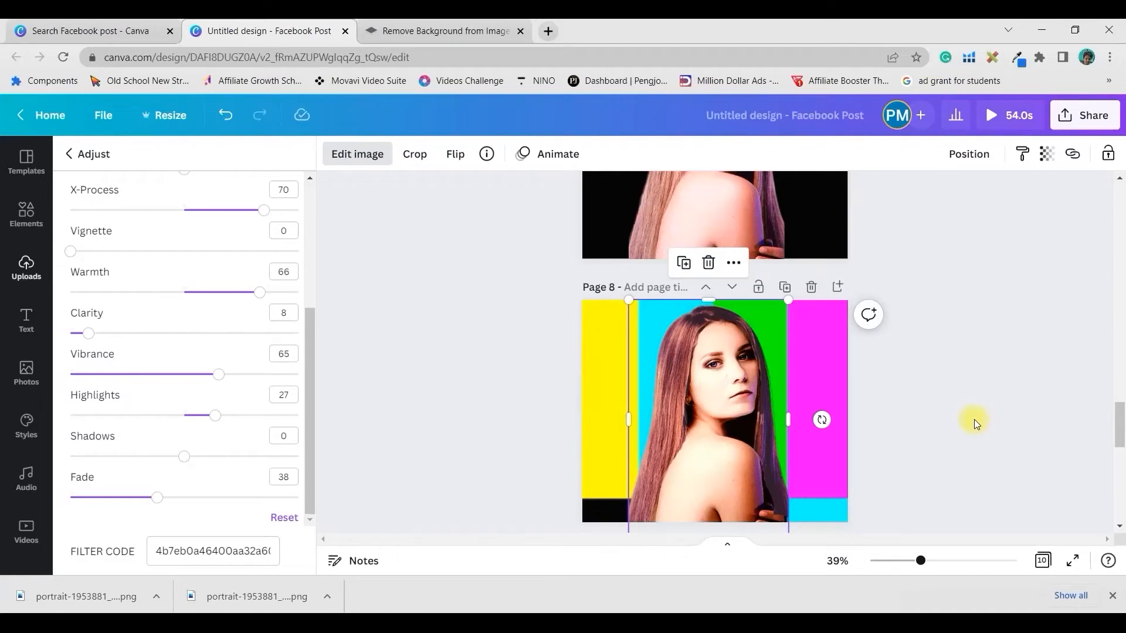
left_click(994, 362)
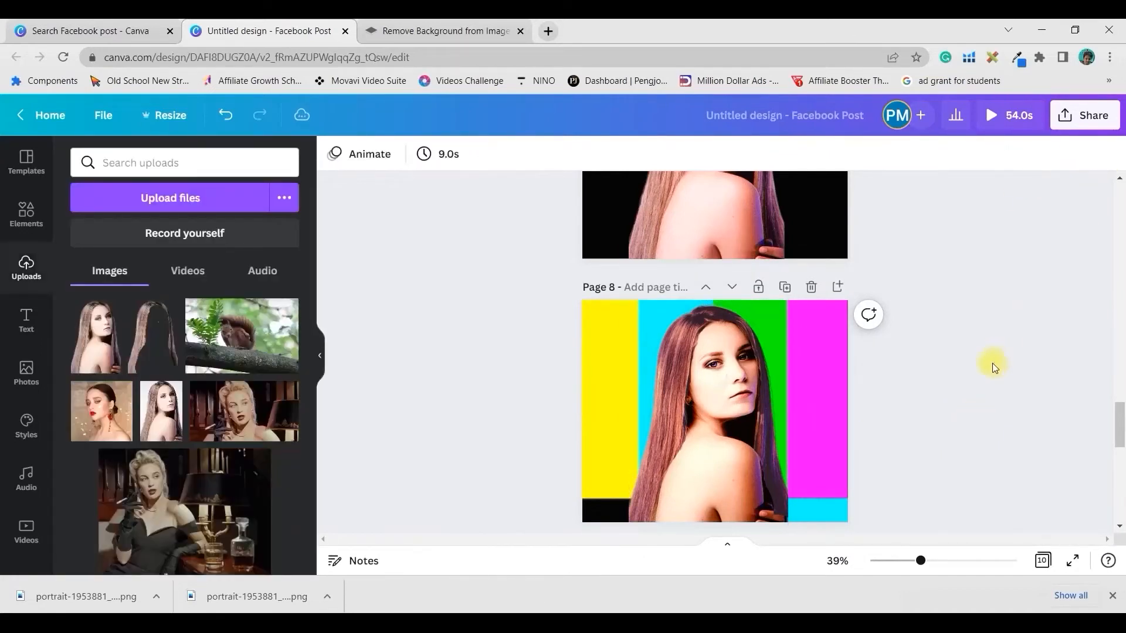
Paste a copy of the original hair cut-out from page 10 onto the blank page 9.
scroll(982, 359, "down", 1)
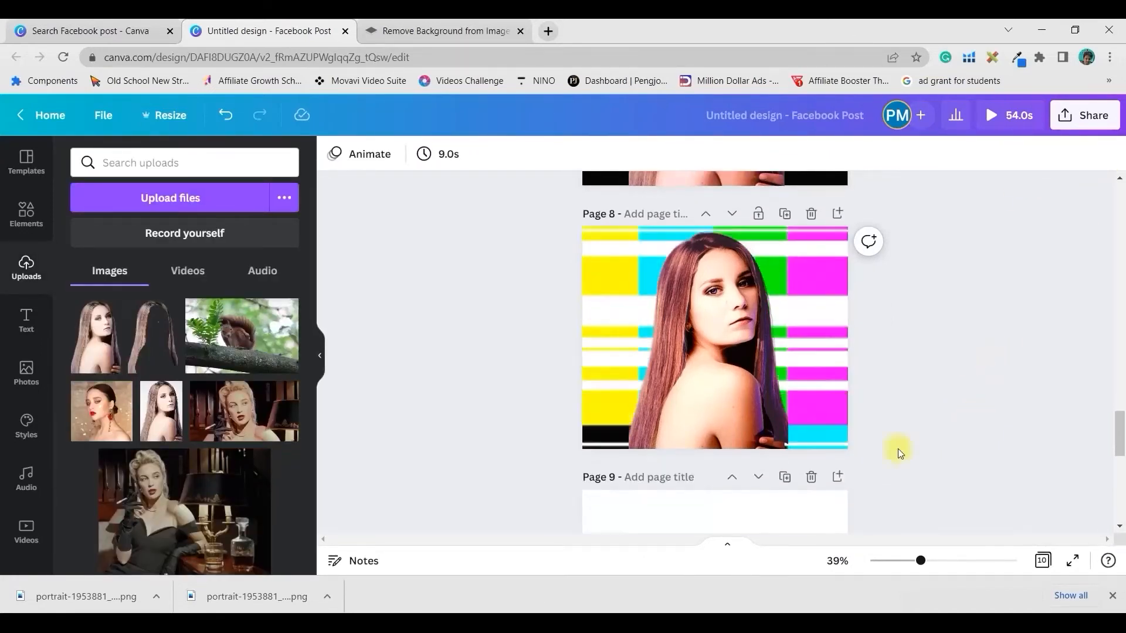
scroll(858, 352, "up", 5)
scroll(838, 366, "down", 10)
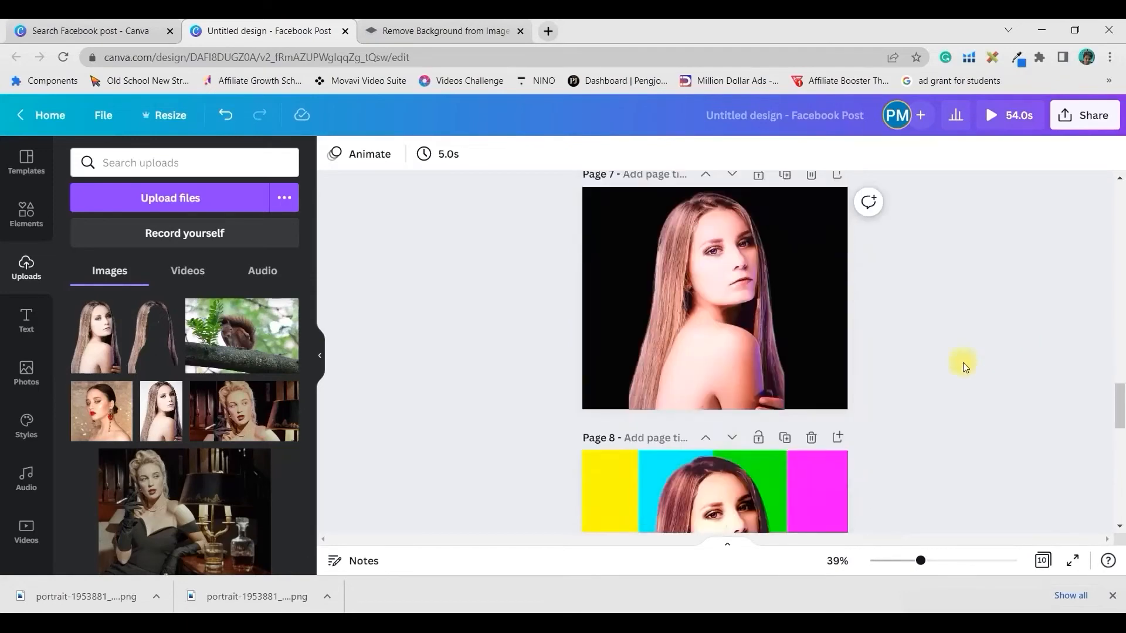
scroll(840, 482, "down", 4)
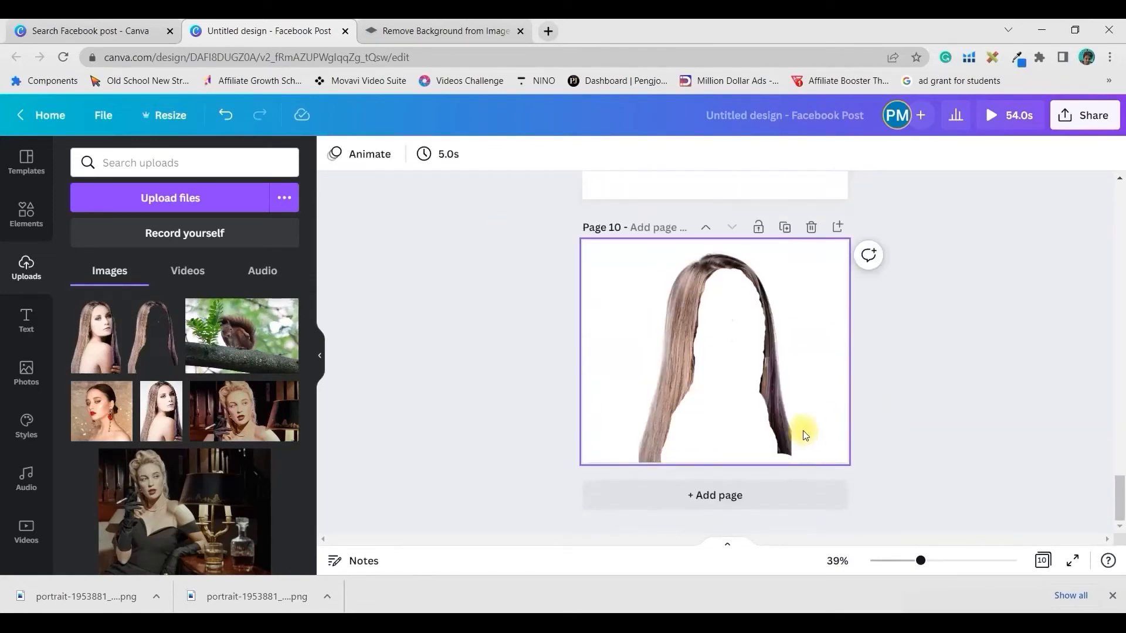
left_click(724, 390)
scroll(786, 306, "up", 4)
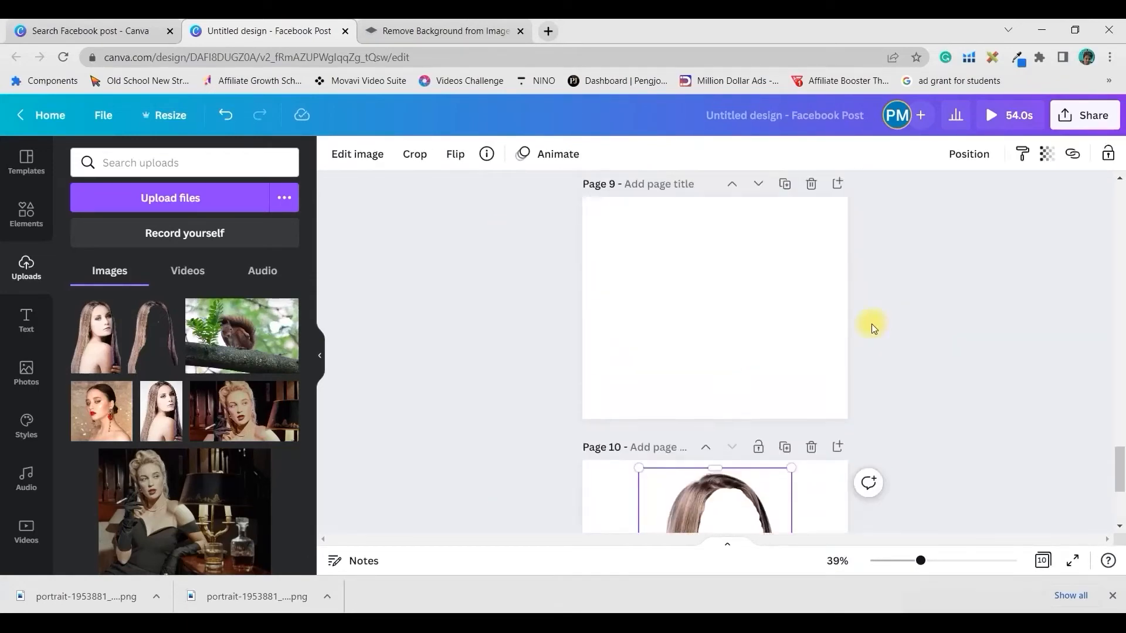
left_click(740, 300)
key("ctrl+v")
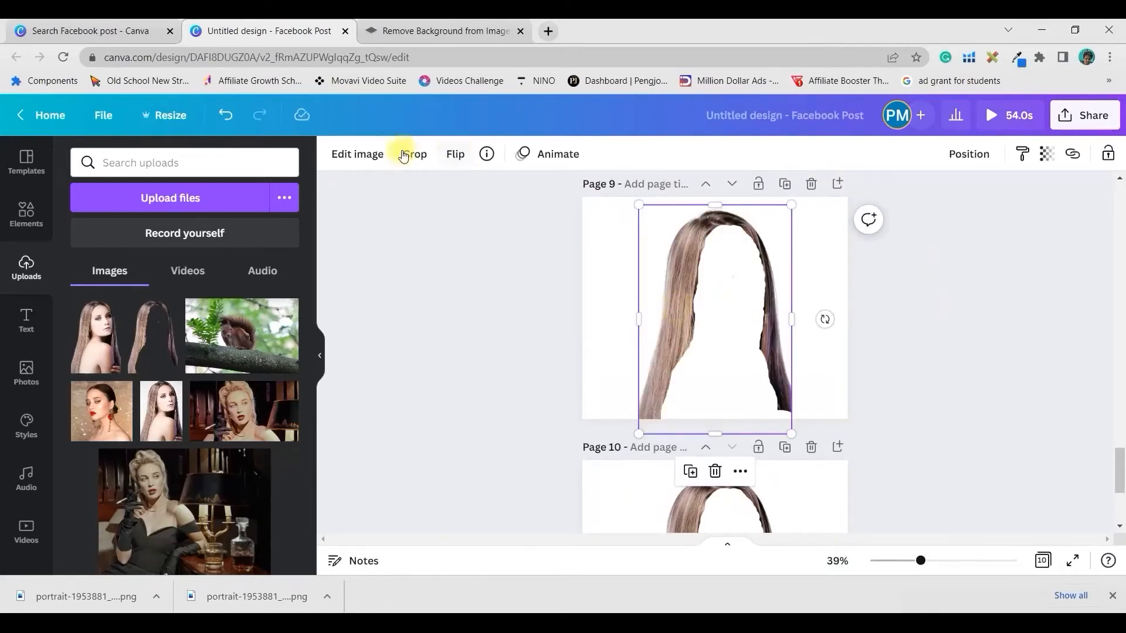
Adjust the page 9 hair cut-out to tint -30, blur -14, contrast 51, saturation 49 and brightness -20.
left_click(357, 154)
left_click(278, 439)
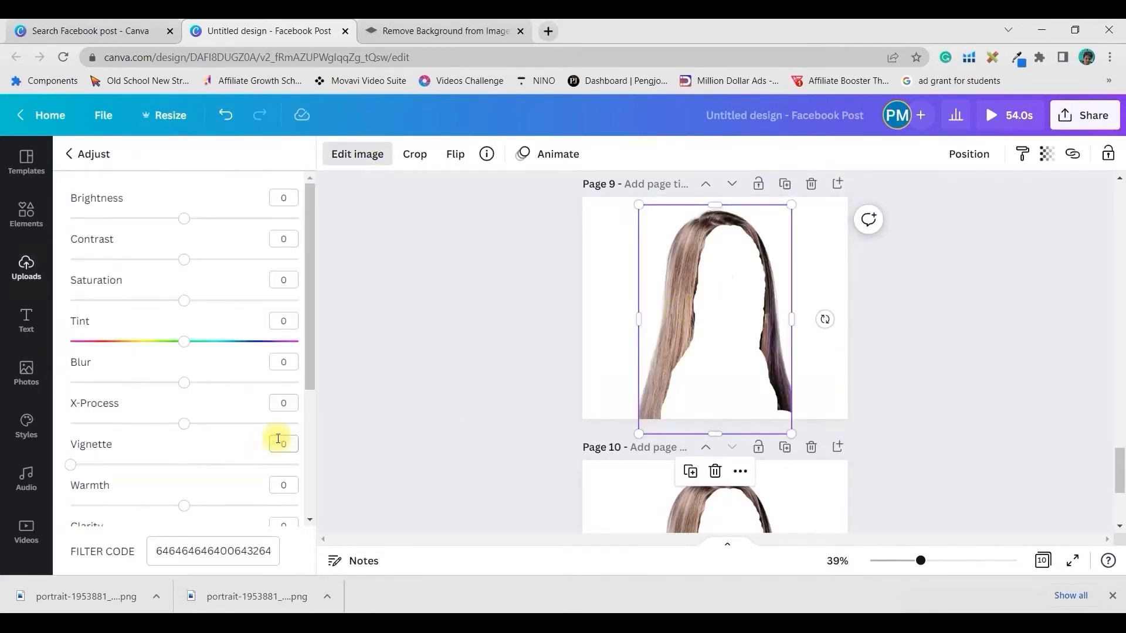
left_click_drag(166, 345, 150, 355)
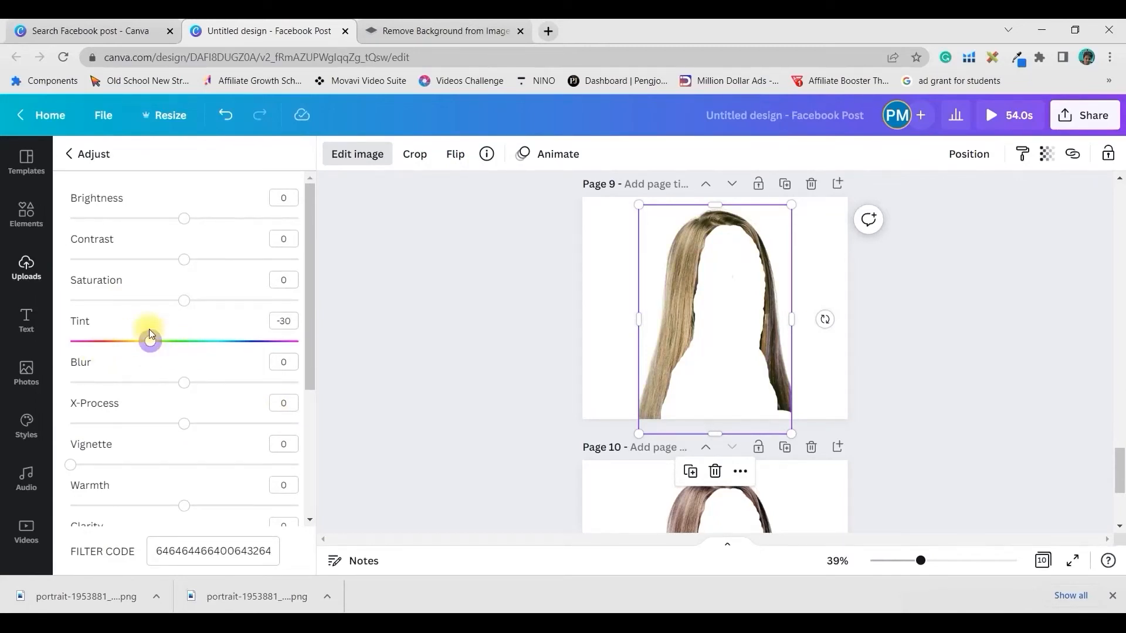
left_click(168, 382)
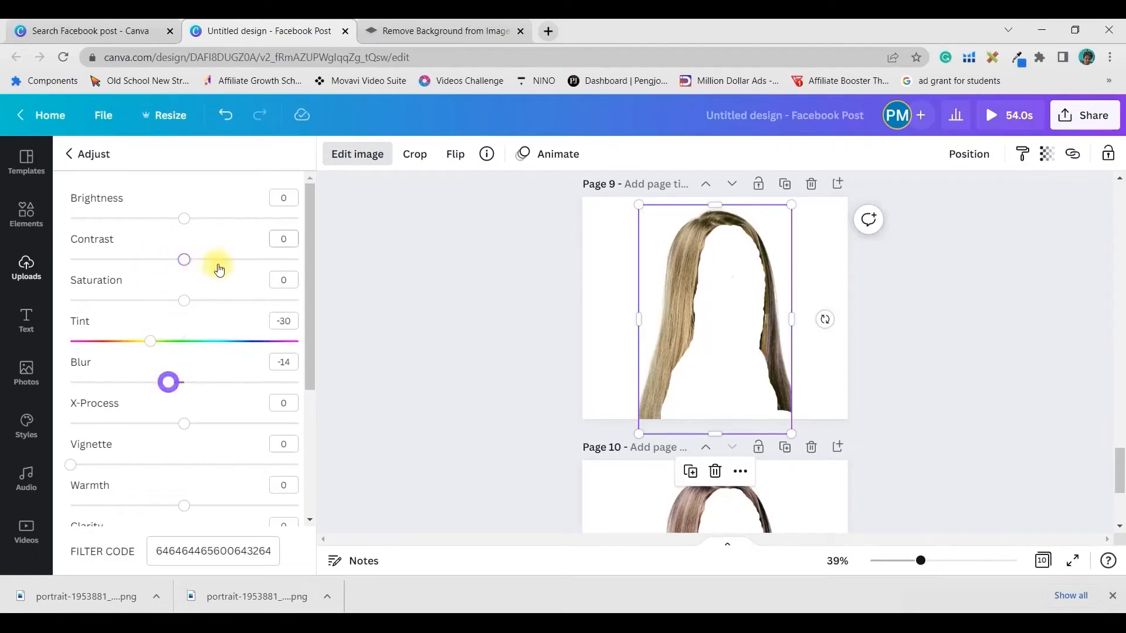
left_click(236, 259)
left_click_drag(242, 273, 244, 266)
left_click_drag(184, 299, 242, 310)
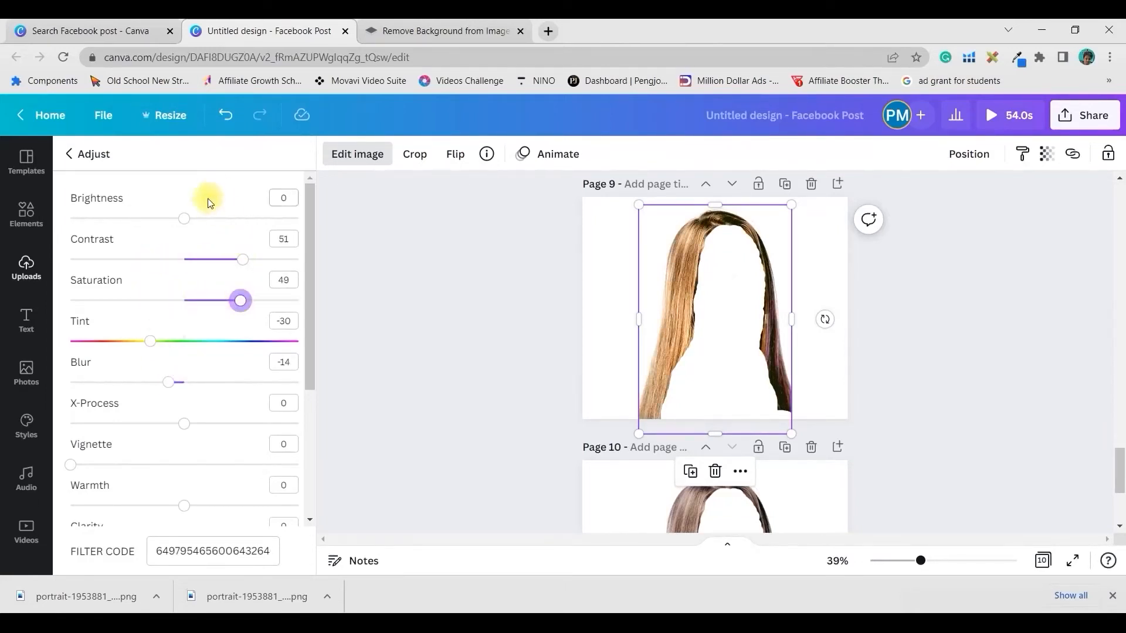
left_click_drag(191, 223, 164, 220)
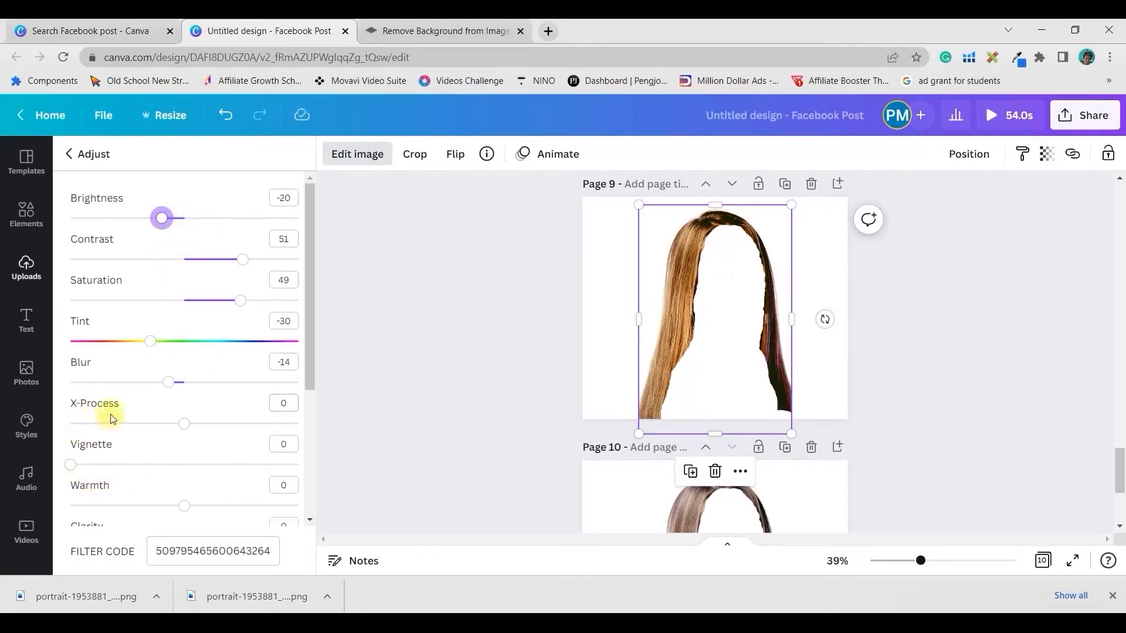
Set the page 9 hair cut-out's X-Process to -57, warmth to 25, clarity to 1 and vibrance to 33.
left_click_drag(183, 425, 136, 428)
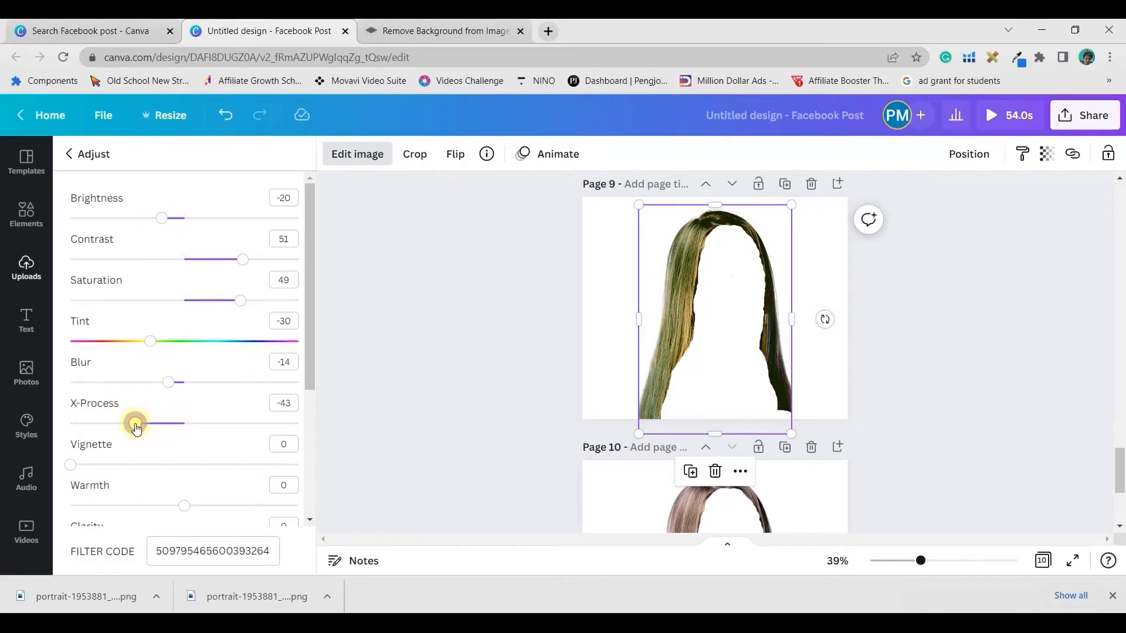
left_click_drag(136, 428, 244, 446)
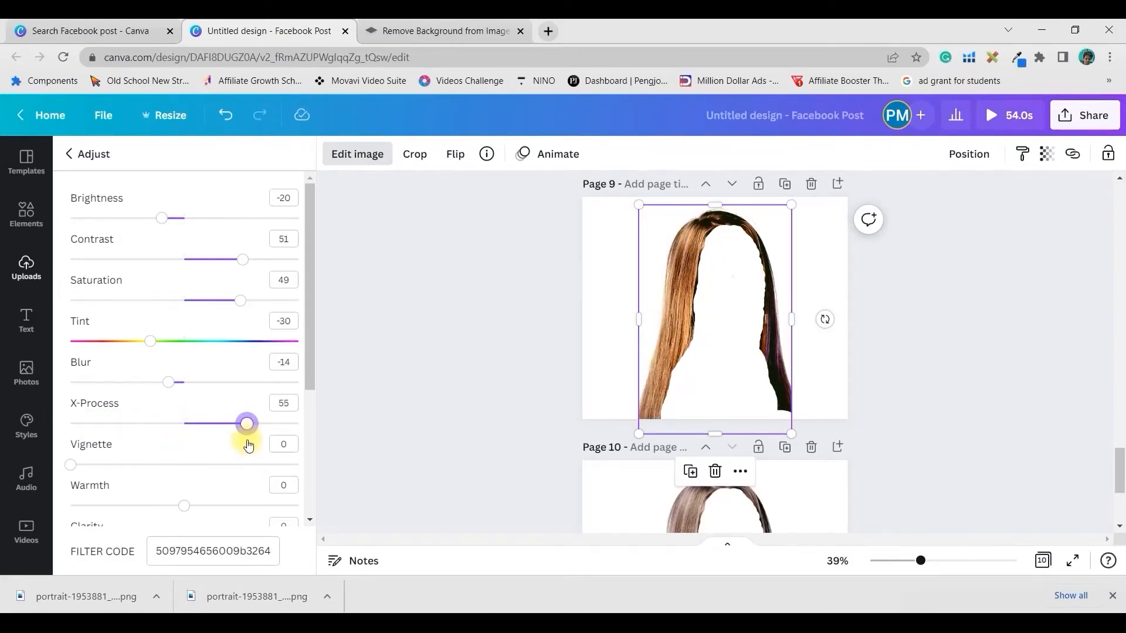
left_click_drag(249, 446, 144, 443)
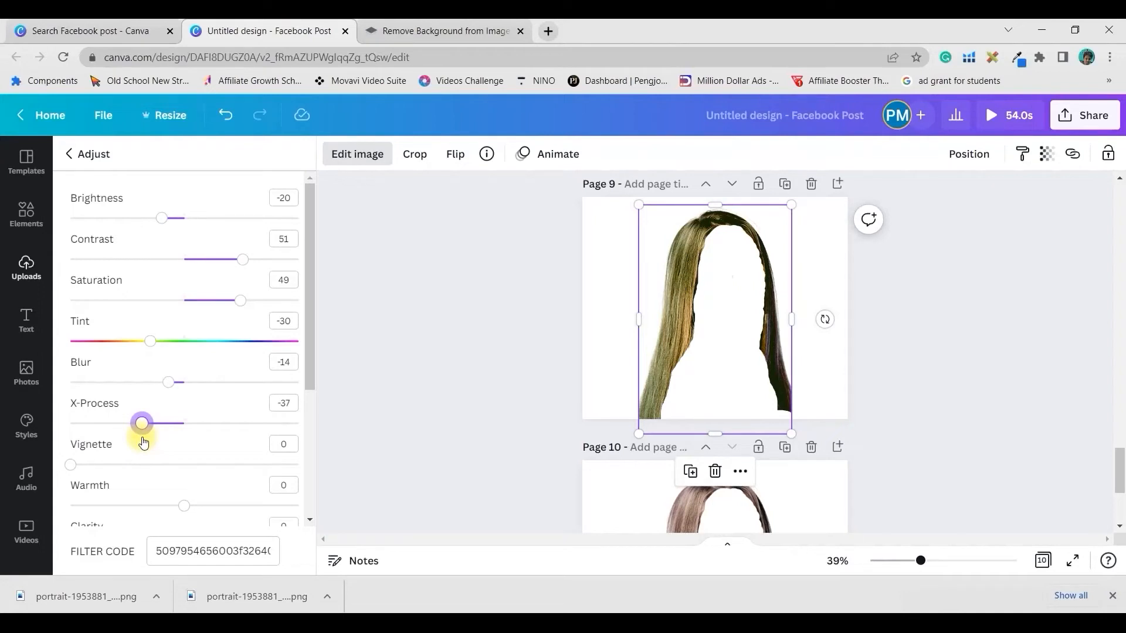
left_click_drag(146, 444, 124, 445)
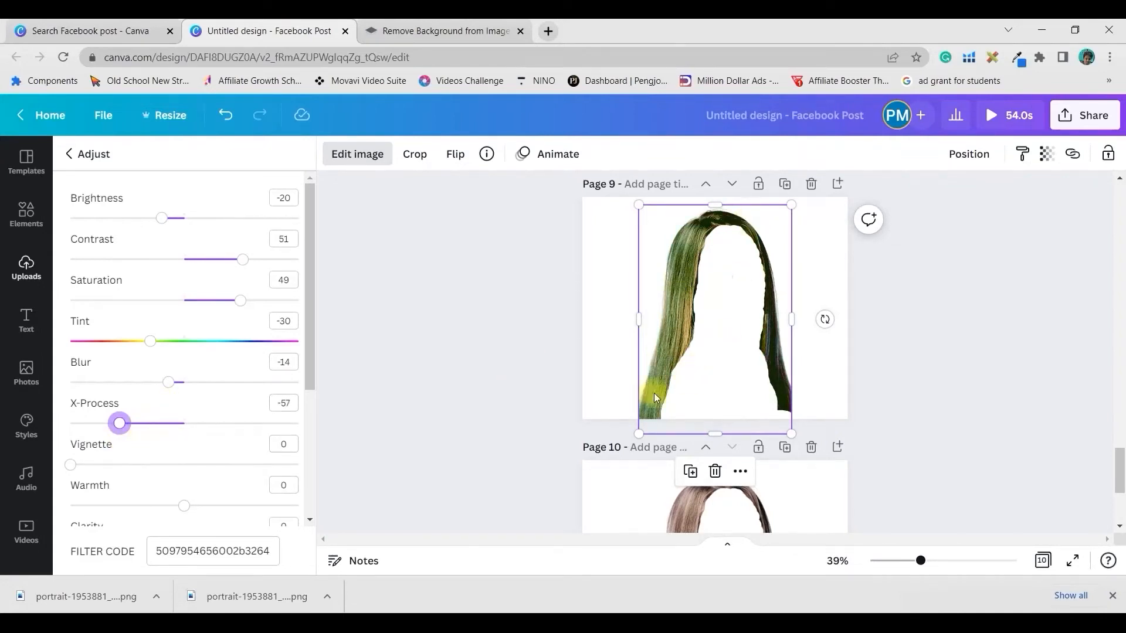
scroll(158, 492, "down", 2)
left_click(213, 432)
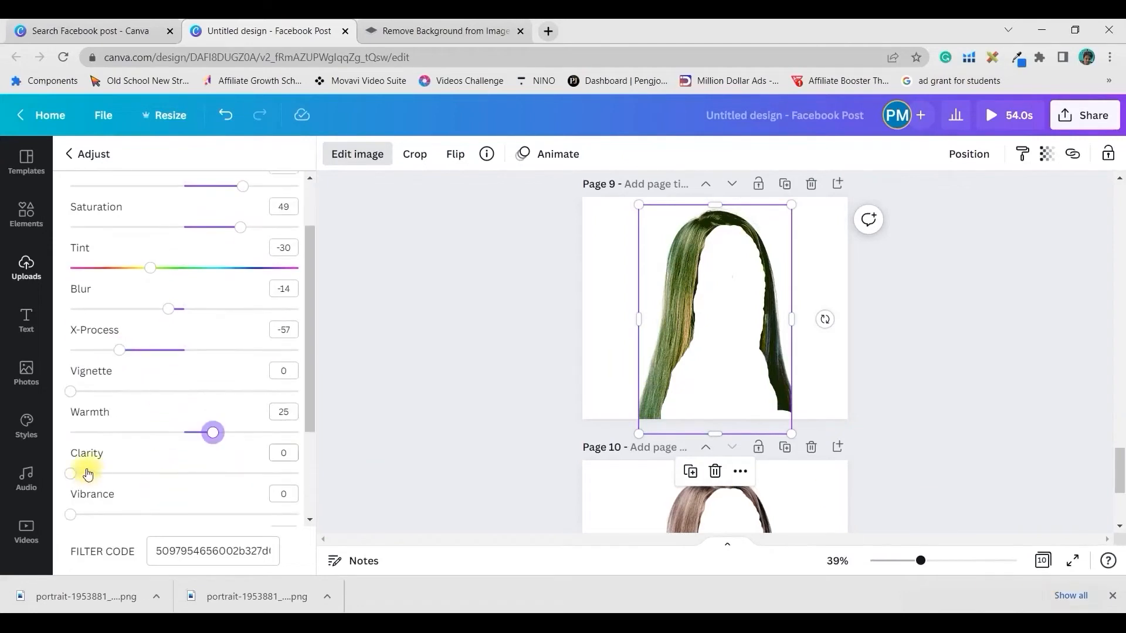
mouse_move(71, 478)
left_mouse_down()
mouse_move(214, 495)
mouse_move(85, 487)
mouse_move(71, 476)
left_mouse_up()
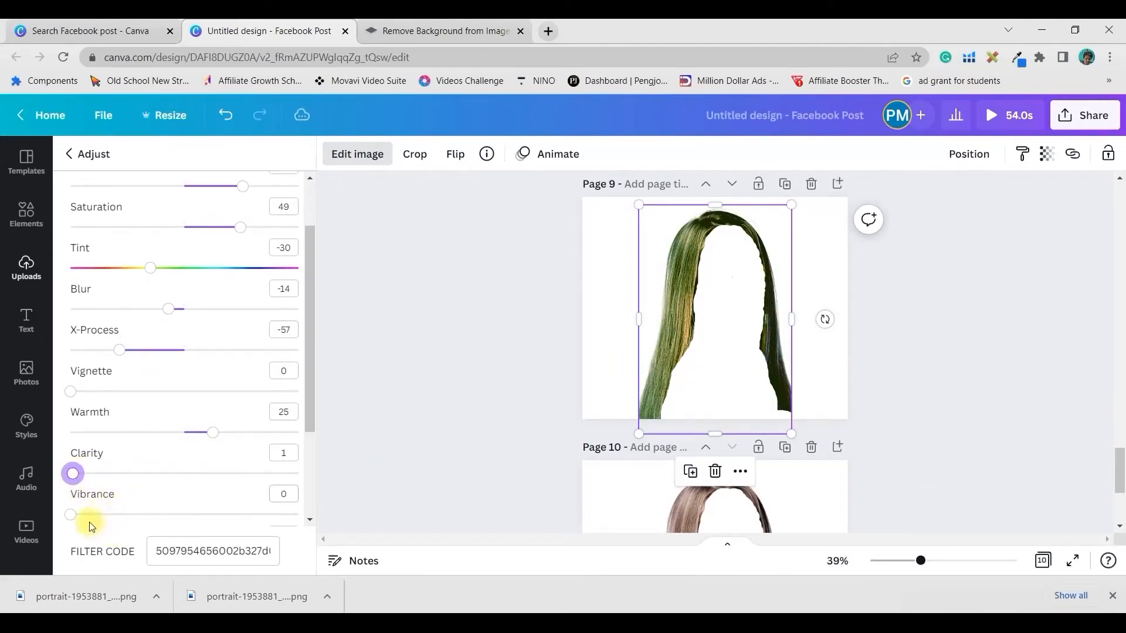
left_click_drag(76, 518, 147, 529)
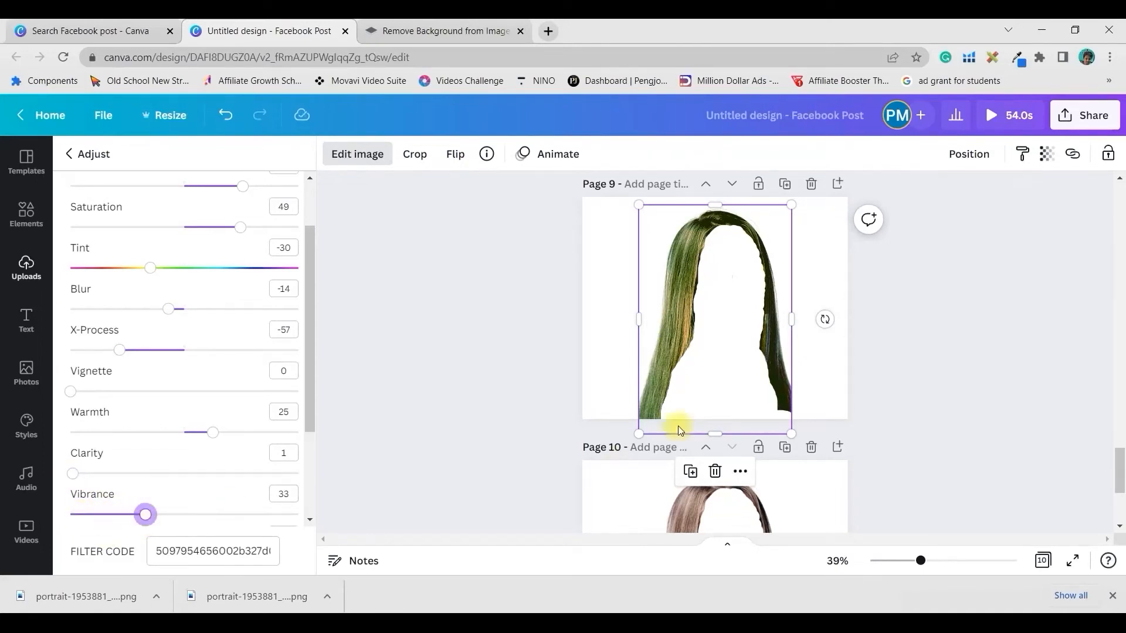
Set the page 9 hair cut-out's shadows to -30, highlights to 19 and fade to 38.
scroll(228, 489, "down", 3)
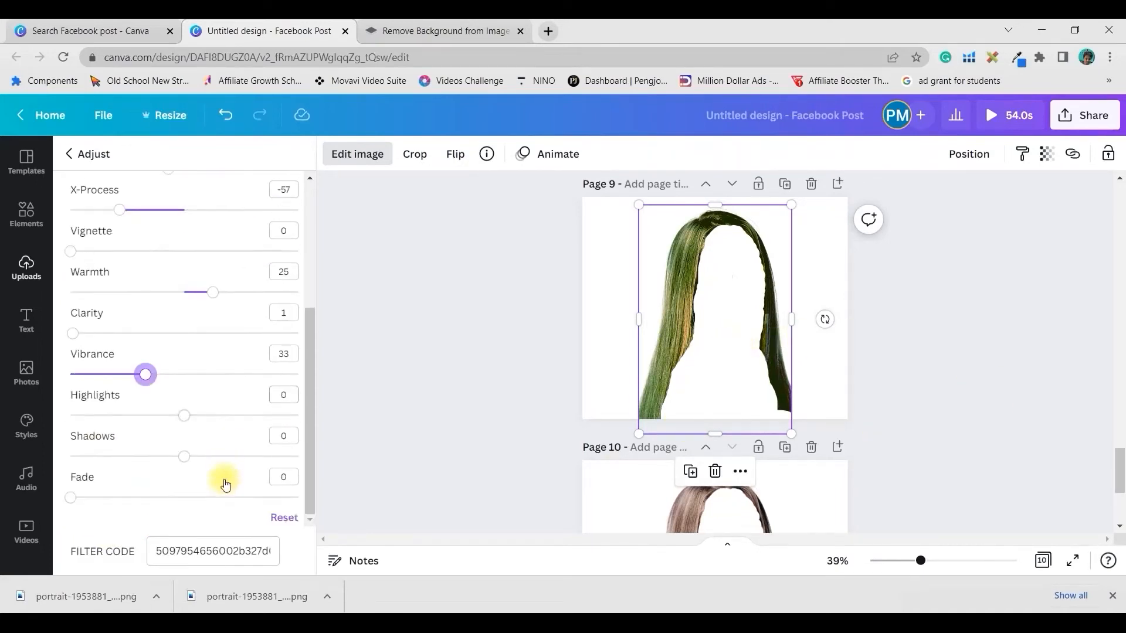
left_click_drag(185, 457, 168, 457)
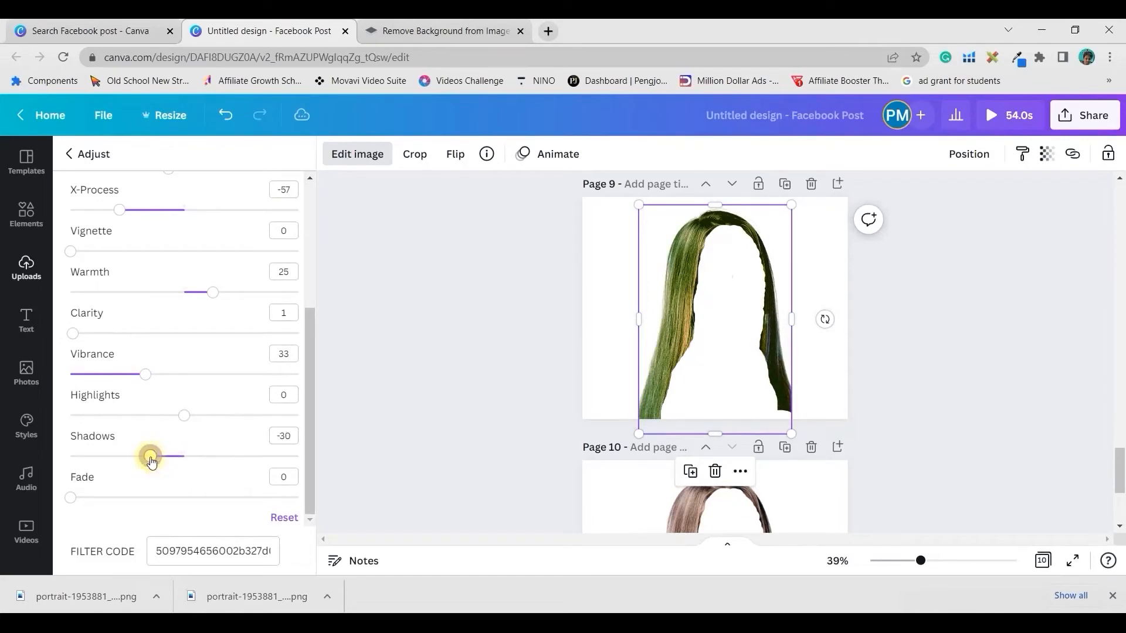
left_click_drag(183, 417, 207, 441)
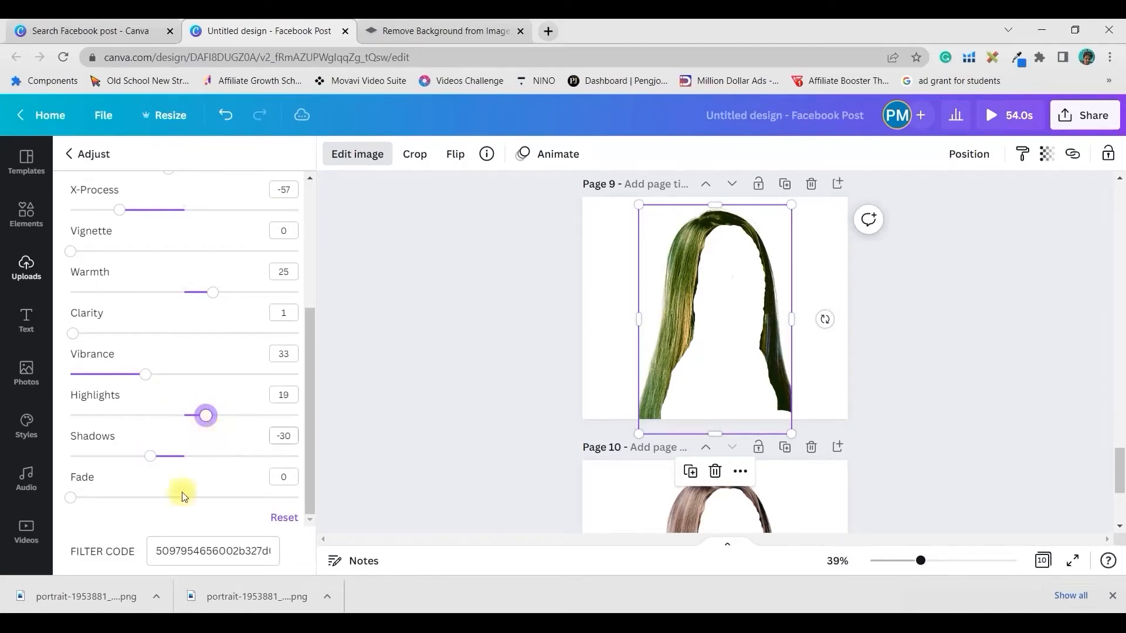
left_click_drag(78, 497, 158, 511)
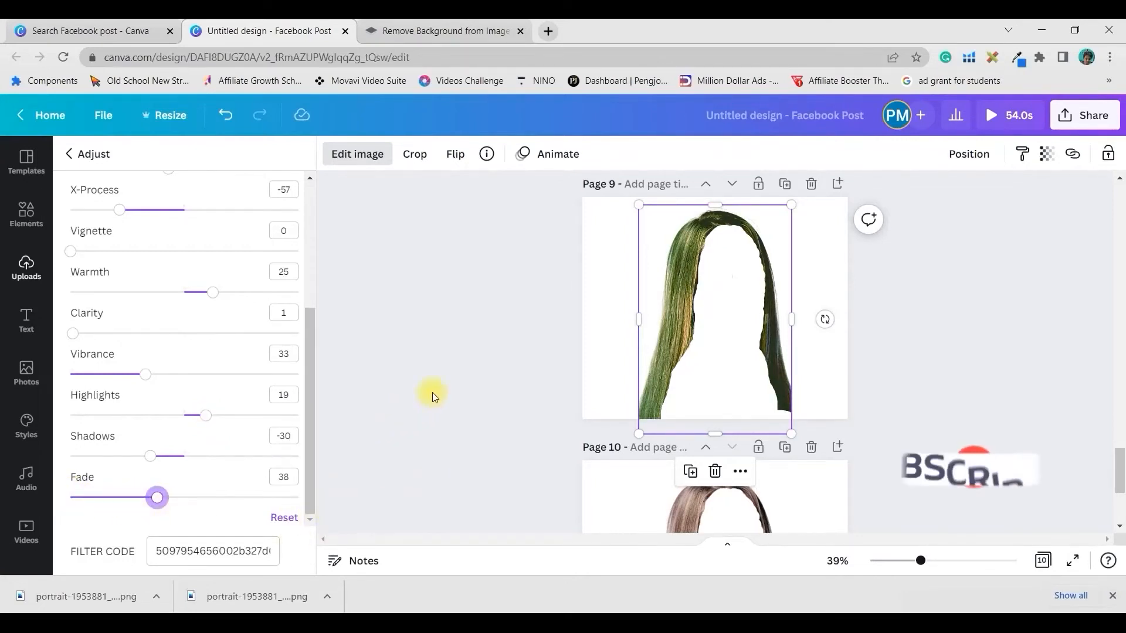
key("Escape")
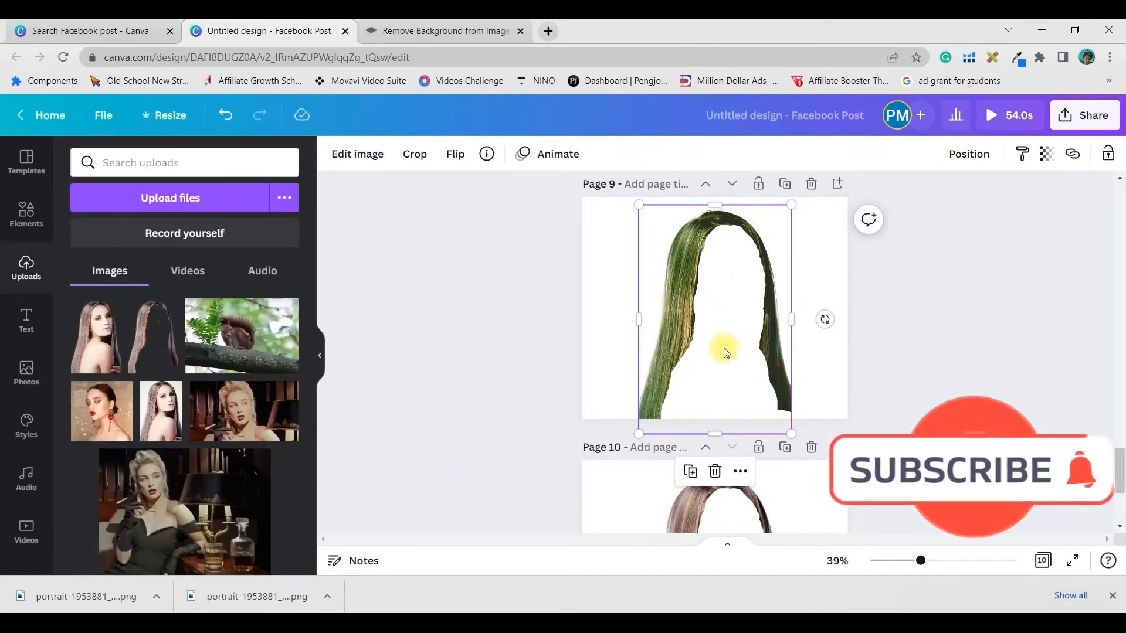
Change the tint of the green hair cut-out on page 9 to -4.
scroll(726, 344, "down", 2)
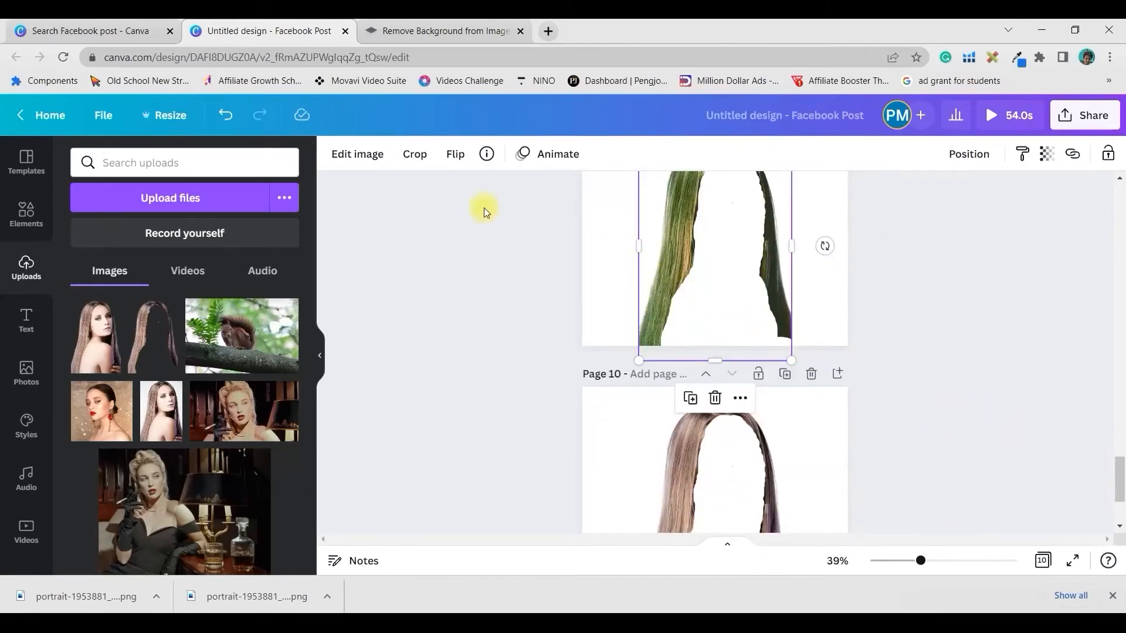
left_click(362, 152)
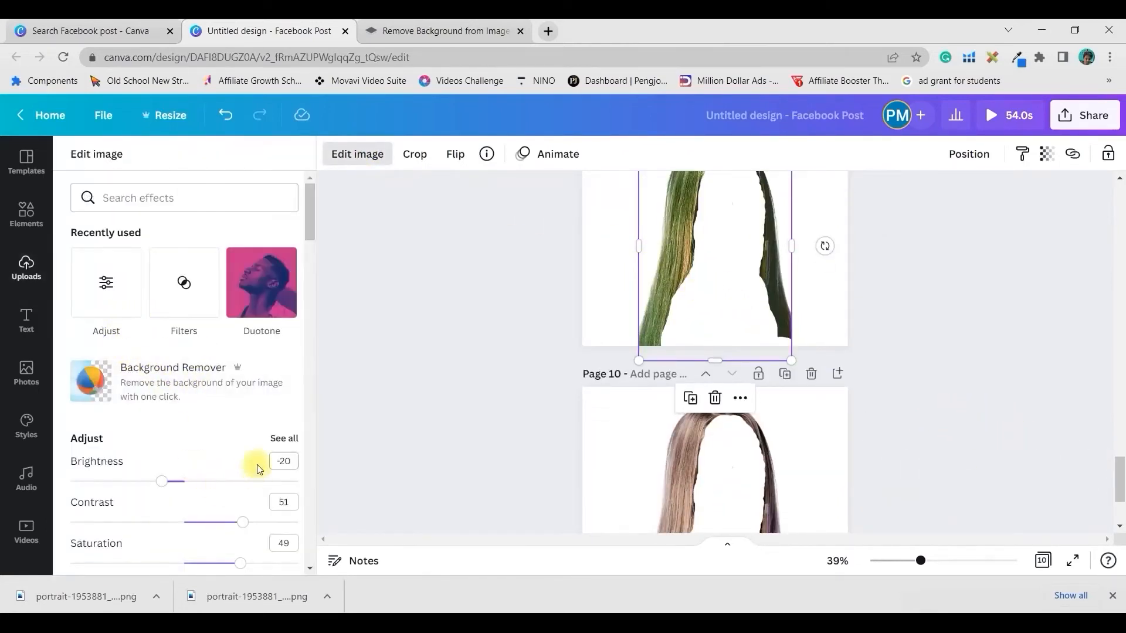
left_click(284, 439)
left_click_drag(155, 346, 180, 347)
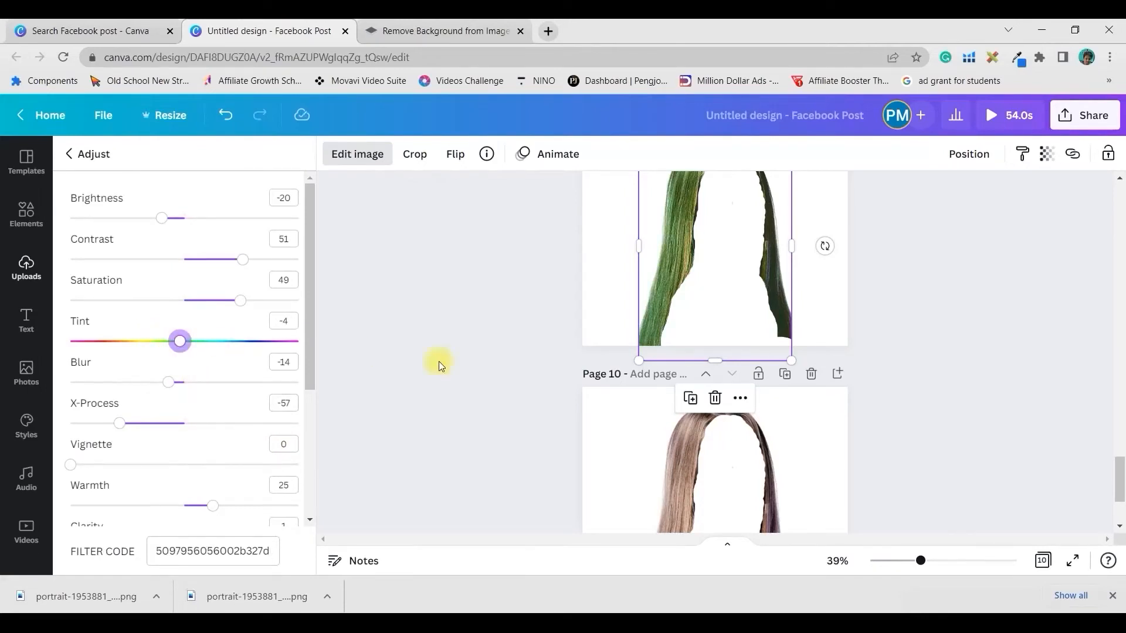
left_click(1018, 389)
Move the green hair cut-out from page 9 onto page 7 and fit it over the portrait's hair.
scroll(1021, 388, "up", 5)
left_click(704, 527)
left_click_drag(719, 410, 709, 254)
scroll(832, 231, "up", 5)
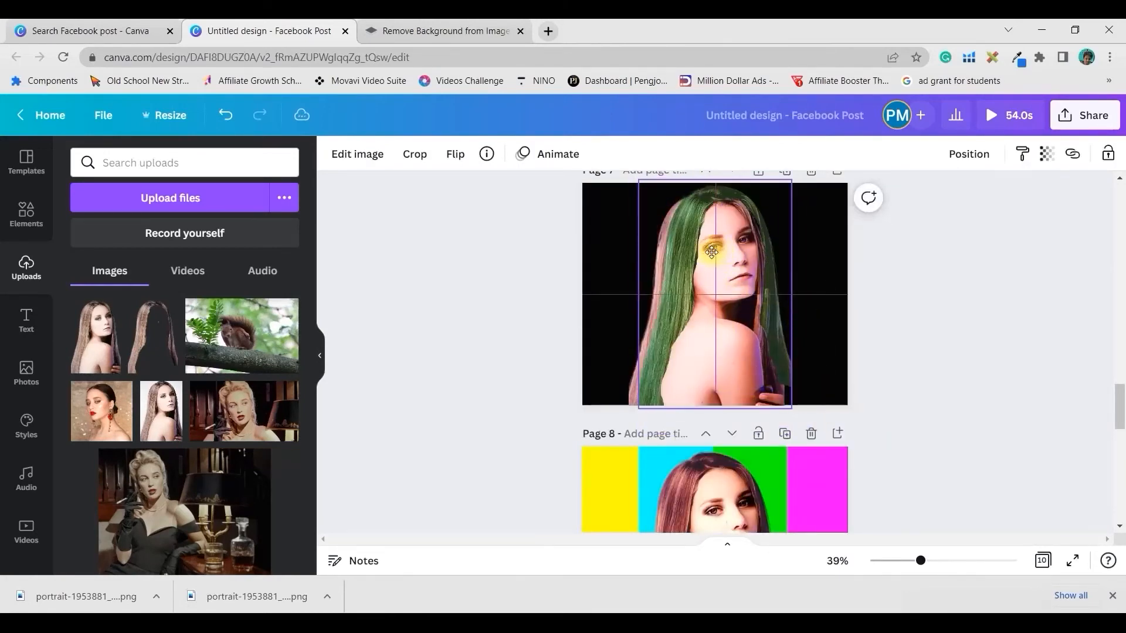
Group the green hair cut-out with the portrait on page 7 and lock the group.
left_click(666, 308, "shift")
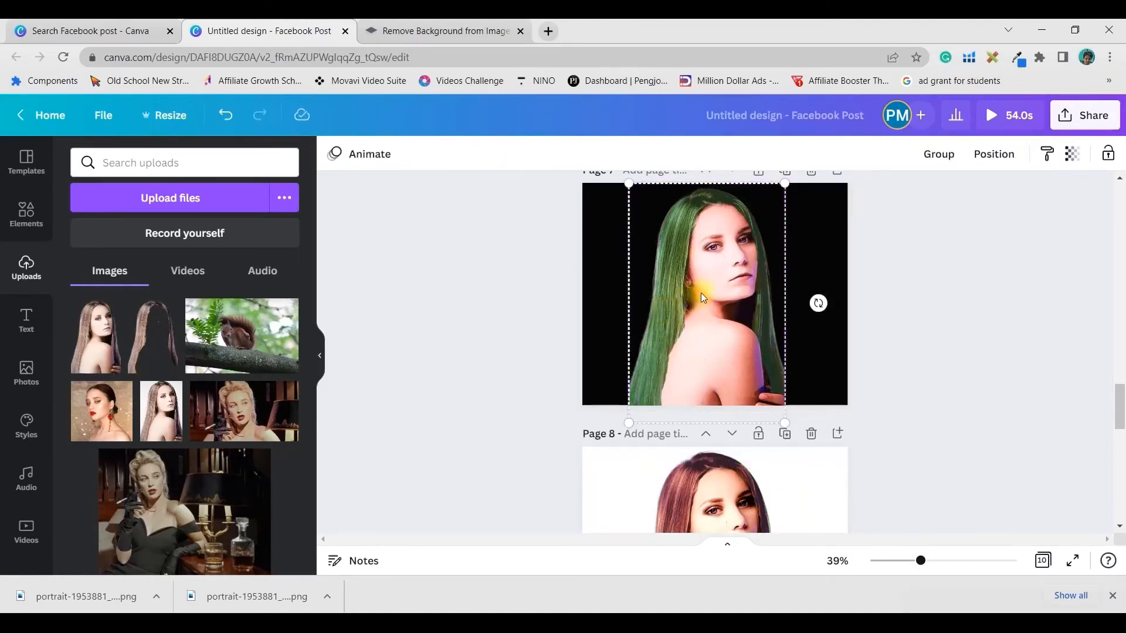
left_click(957, 156)
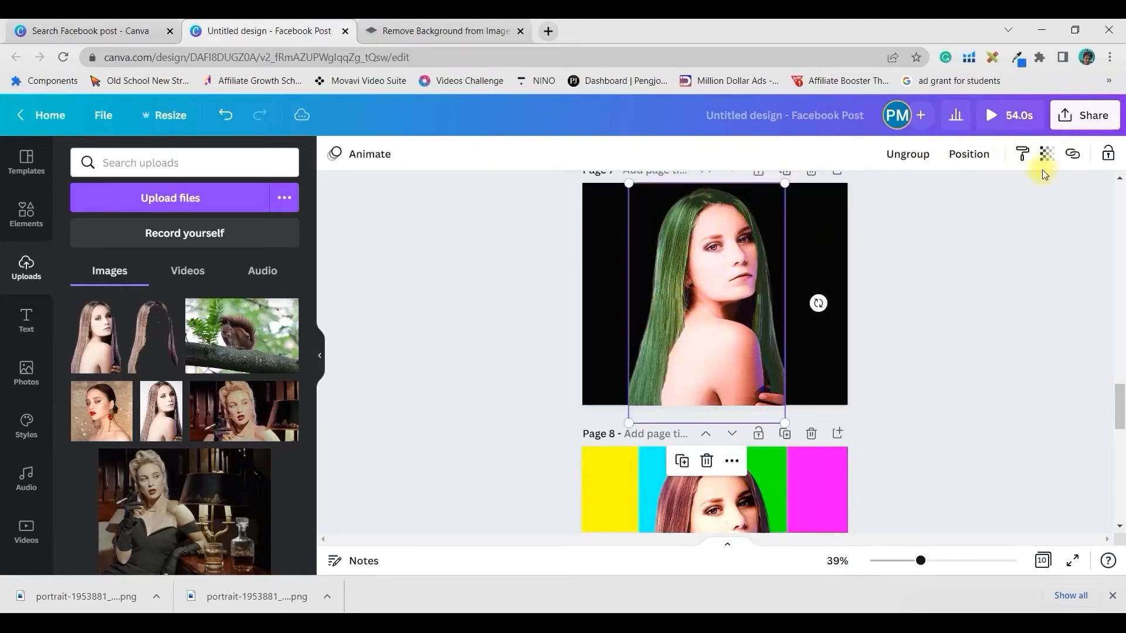
left_click(1109, 153)
left_click(1029, 261)
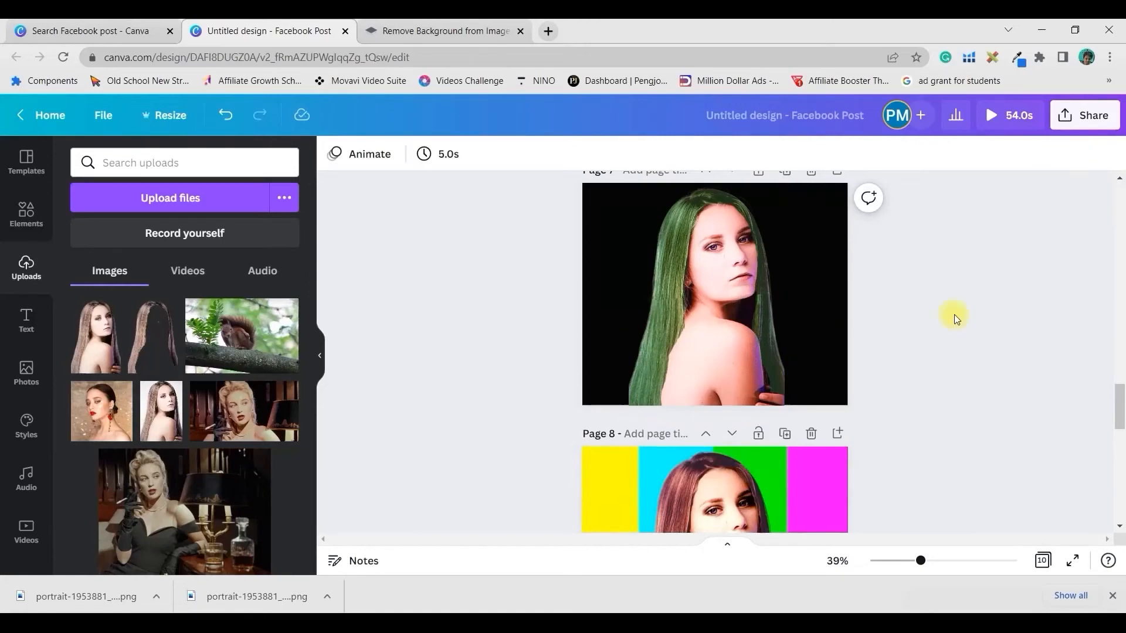
scroll(959, 324, "down", 5)
scroll(774, 297, "up", 6)
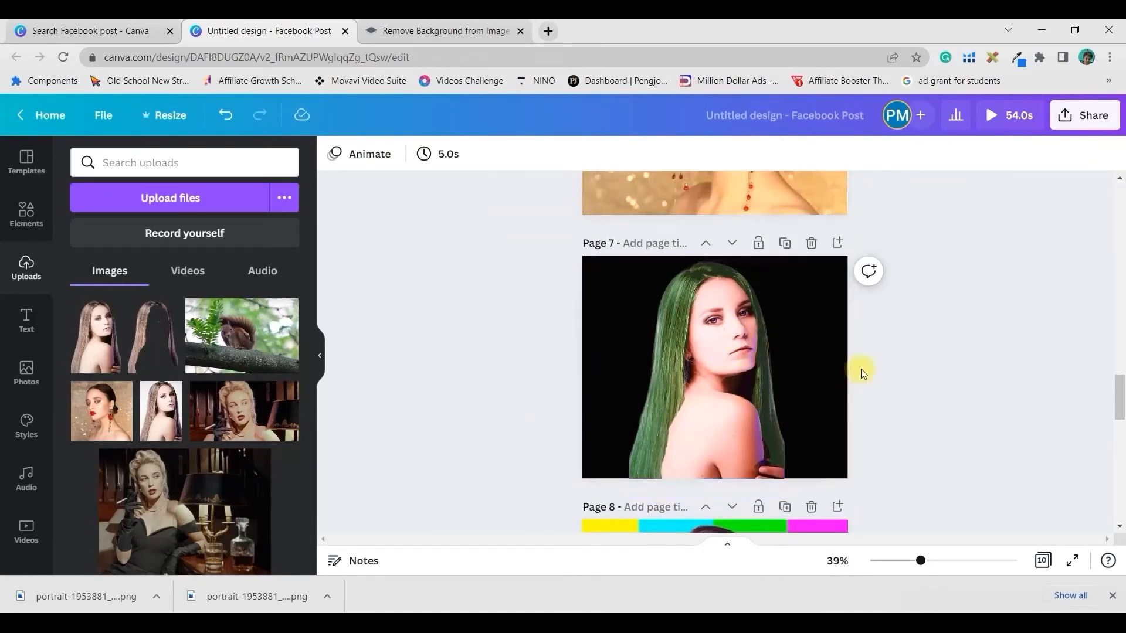
Copy the hair cut-out from page 10 onto the blank page 9.
scroll(860, 368, "down", 4)
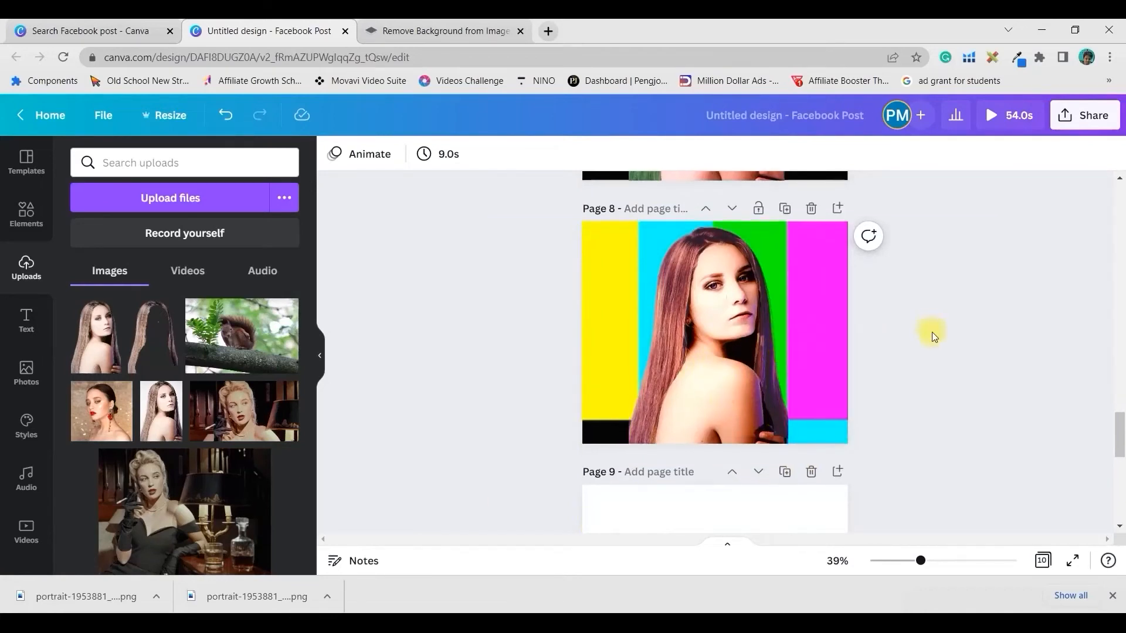
scroll(762, 365, "down", 7)
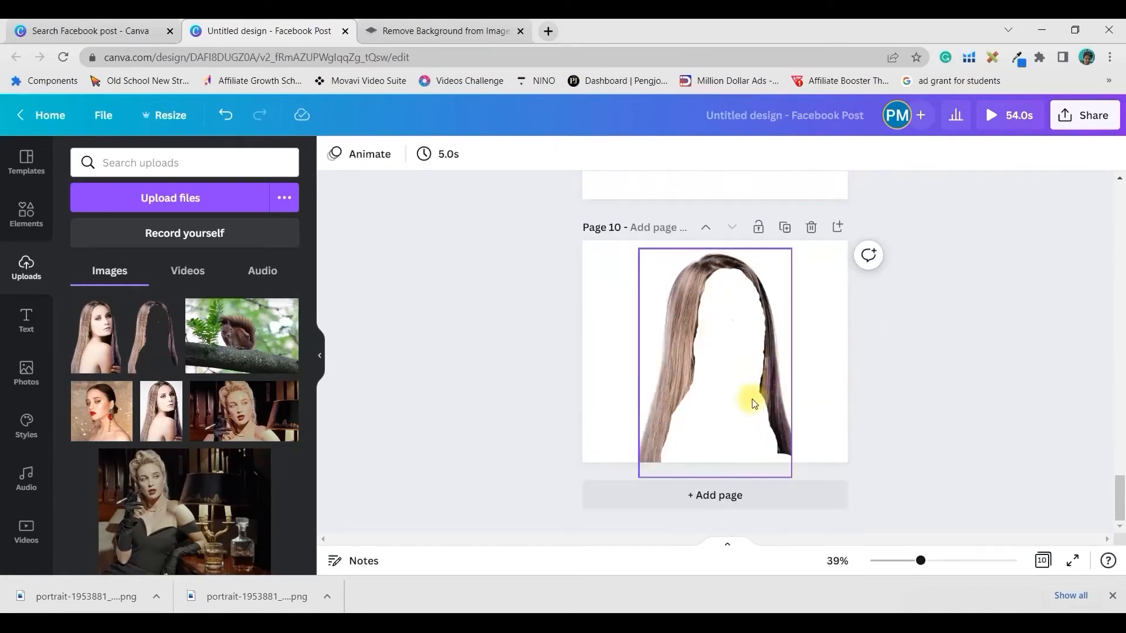
left_click(723, 361)
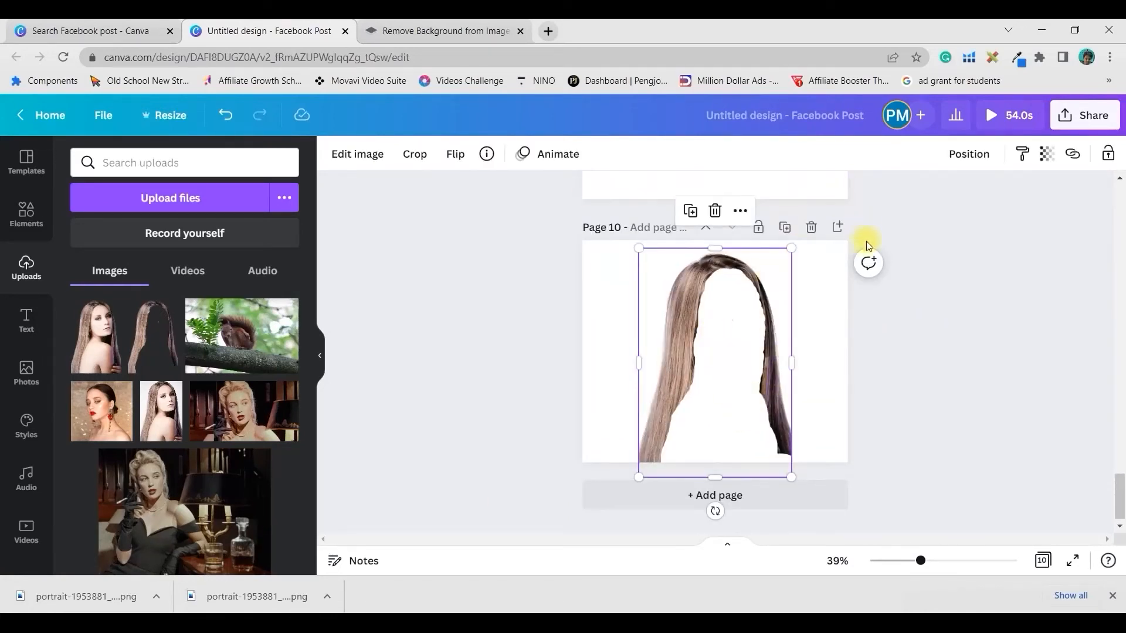
scroll(762, 293, "up", 3)
left_click(748, 306)
key("ctrl+v")
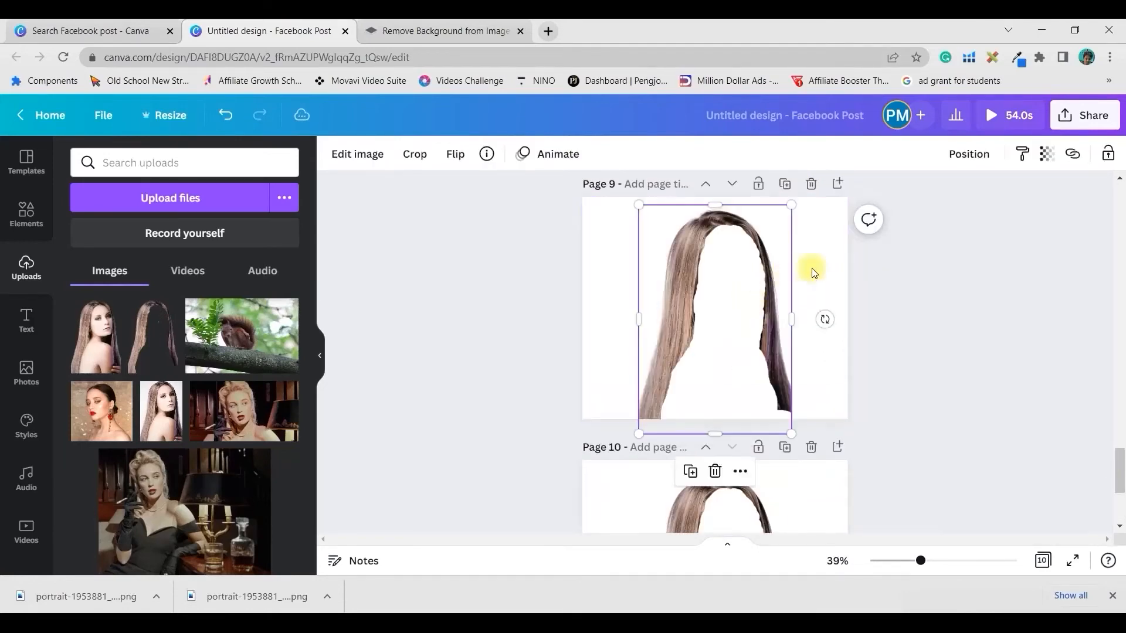
Add page 11 and place the uploaded long-haired portrait cut-out on it, enlarged to fill the page height and centred.
scroll(904, 276, "up", 5)
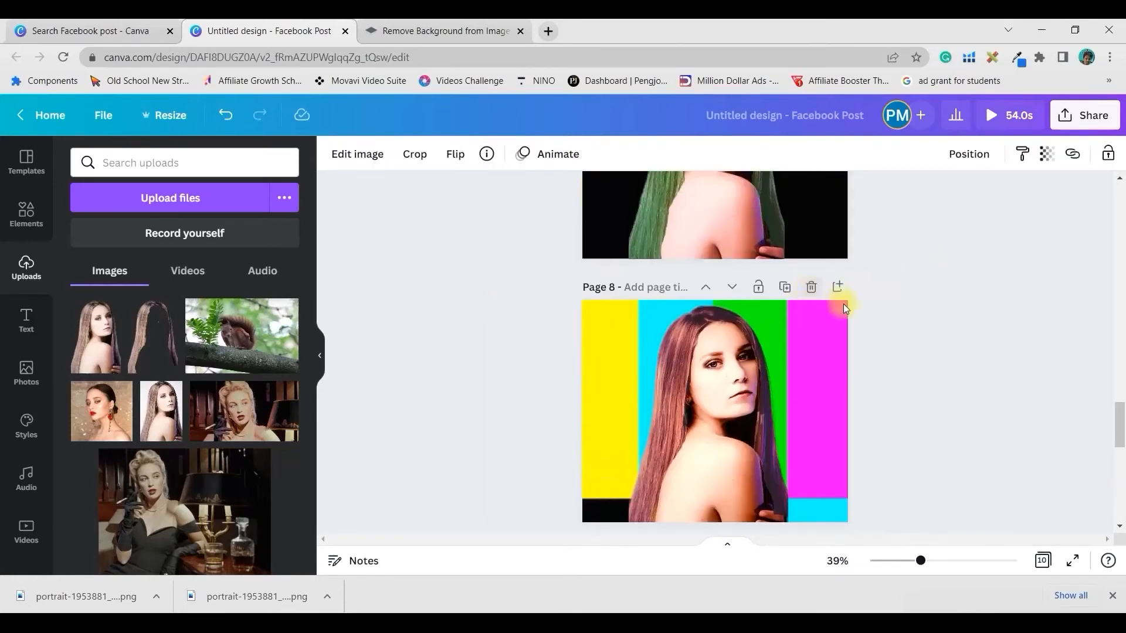
scroll(912, 320, "down", 10)
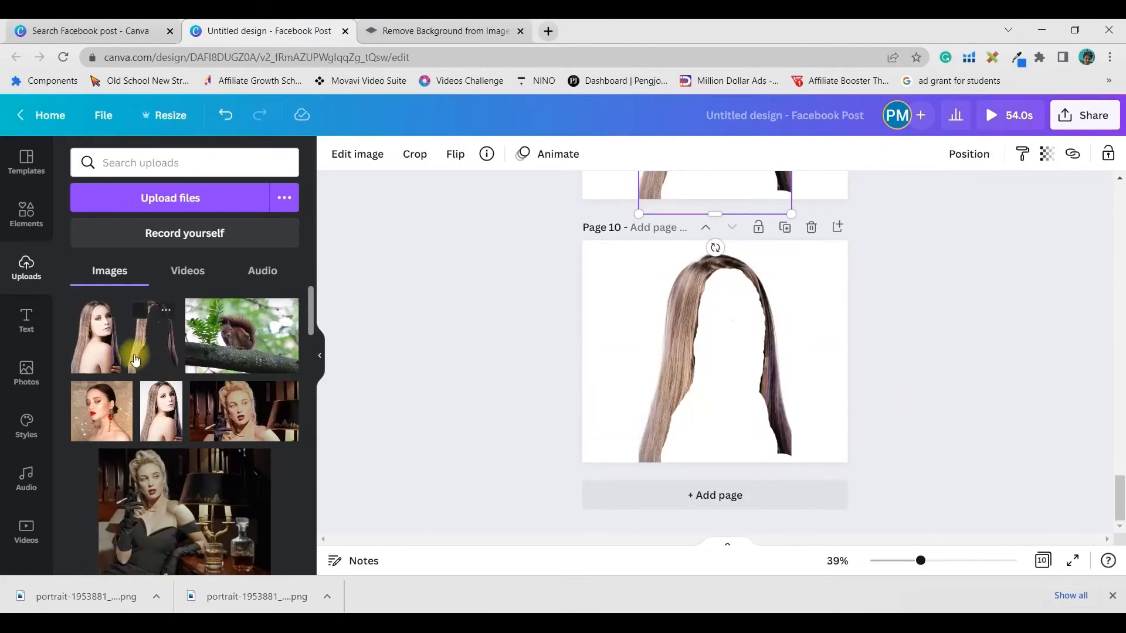
left_click(794, 493)
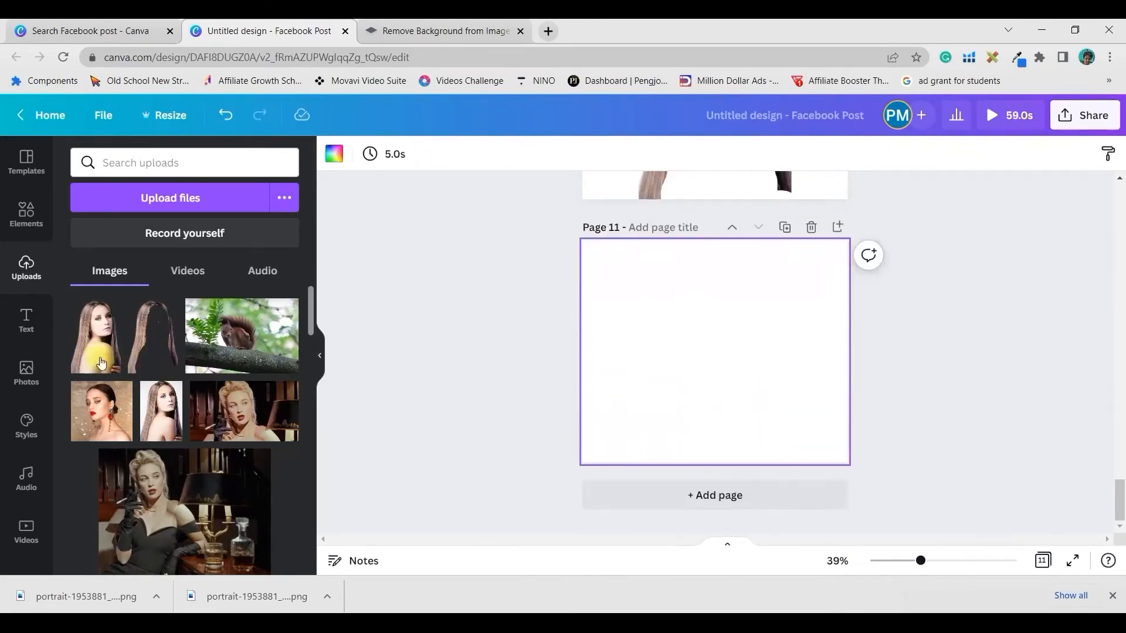
left_click(94, 335)
left_click_drag(671, 287, 581, 154)
left_click_drag(694, 325, 723, 407)
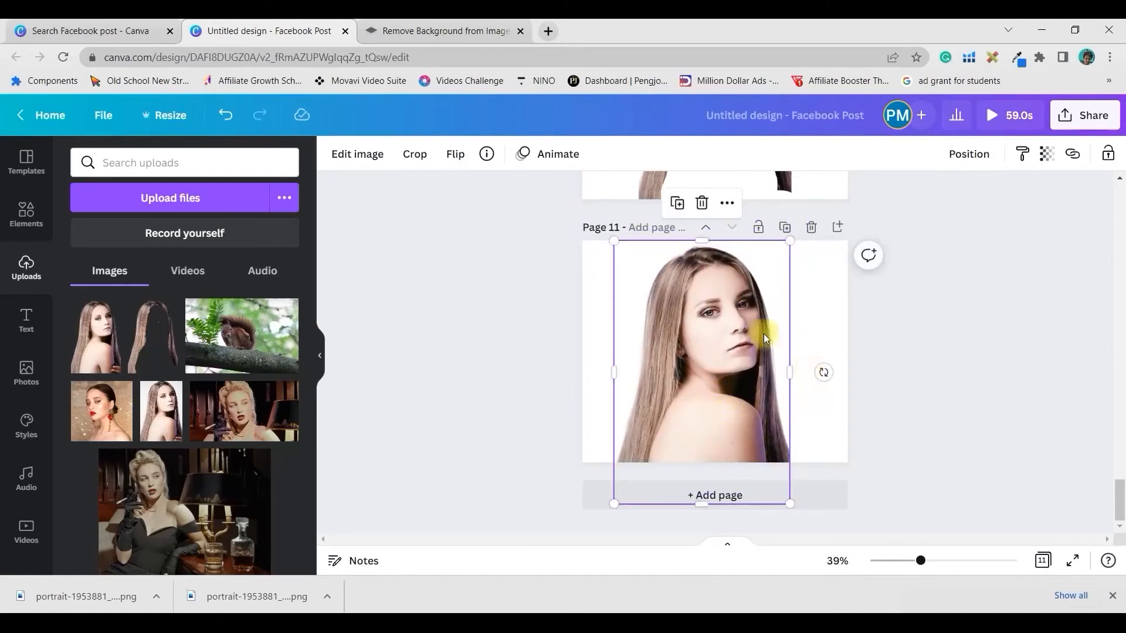
left_click_drag(744, 342, 756, 343)
left_click(845, 342)
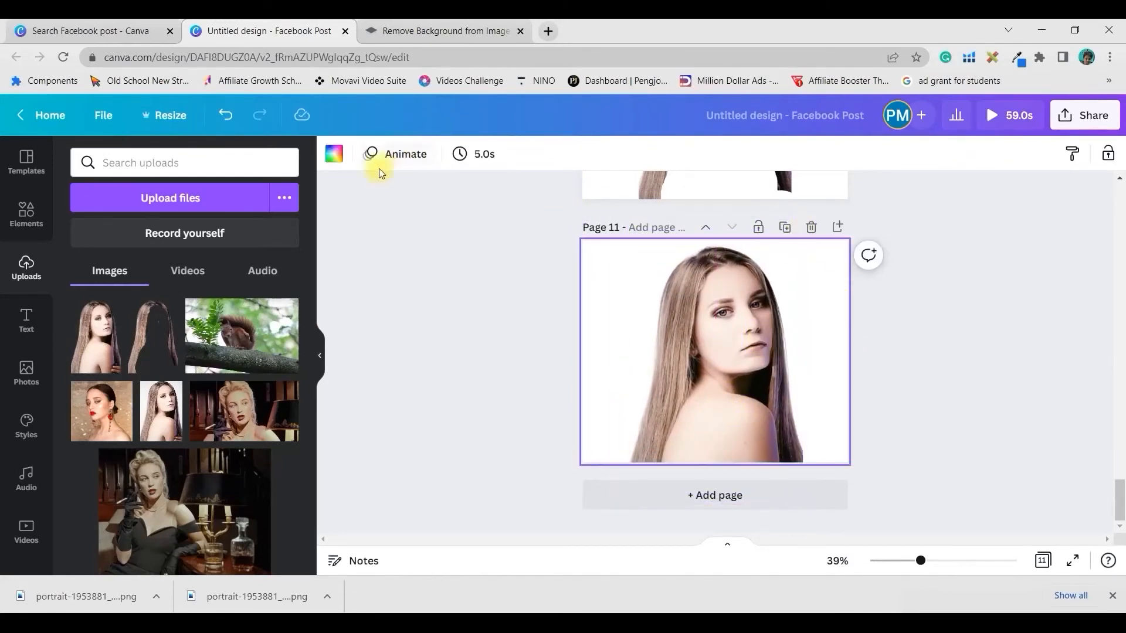
Insert the recently used orange-yellow gradient photo on page 11 and set it as the page background.
left_click(24, 215)
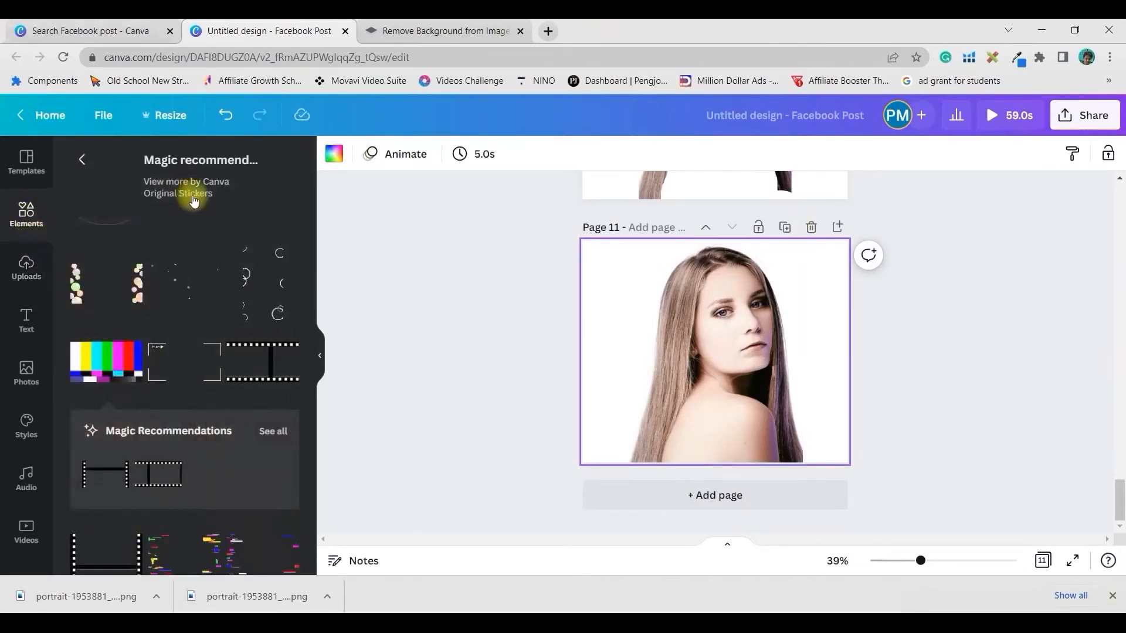
left_click(82, 159)
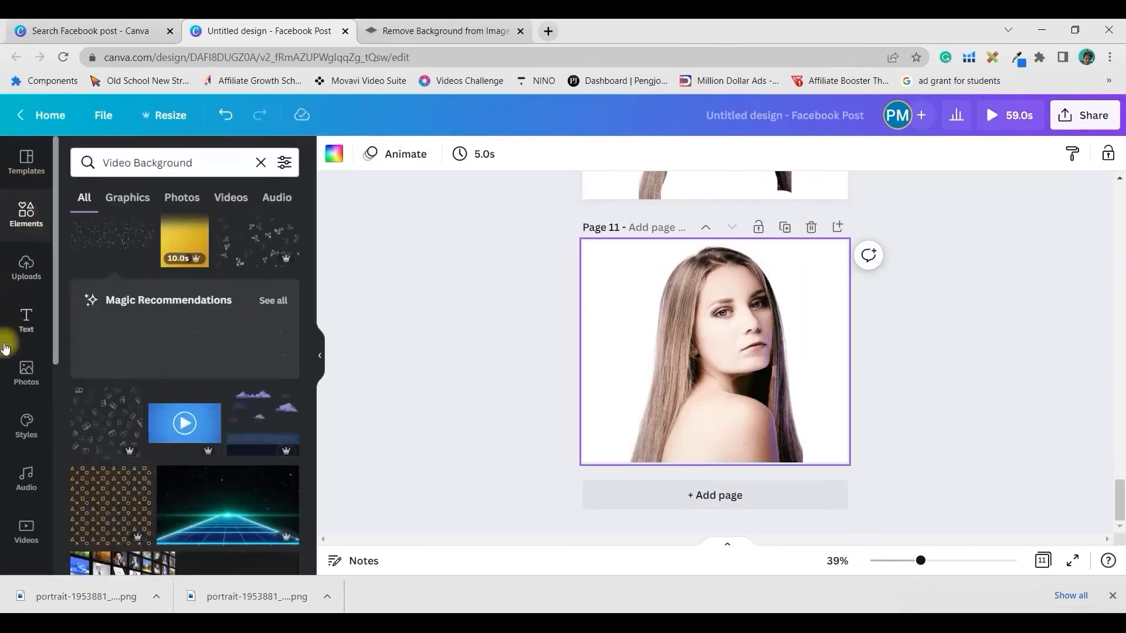
left_click(26, 373)
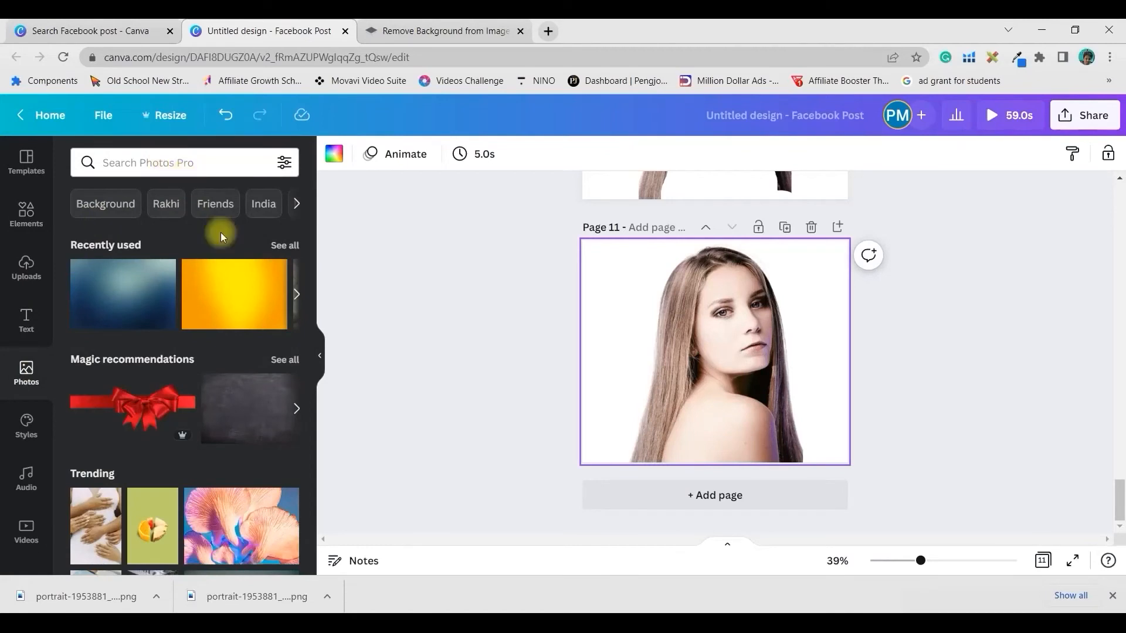
left_click(234, 319)
right_click(669, 335)
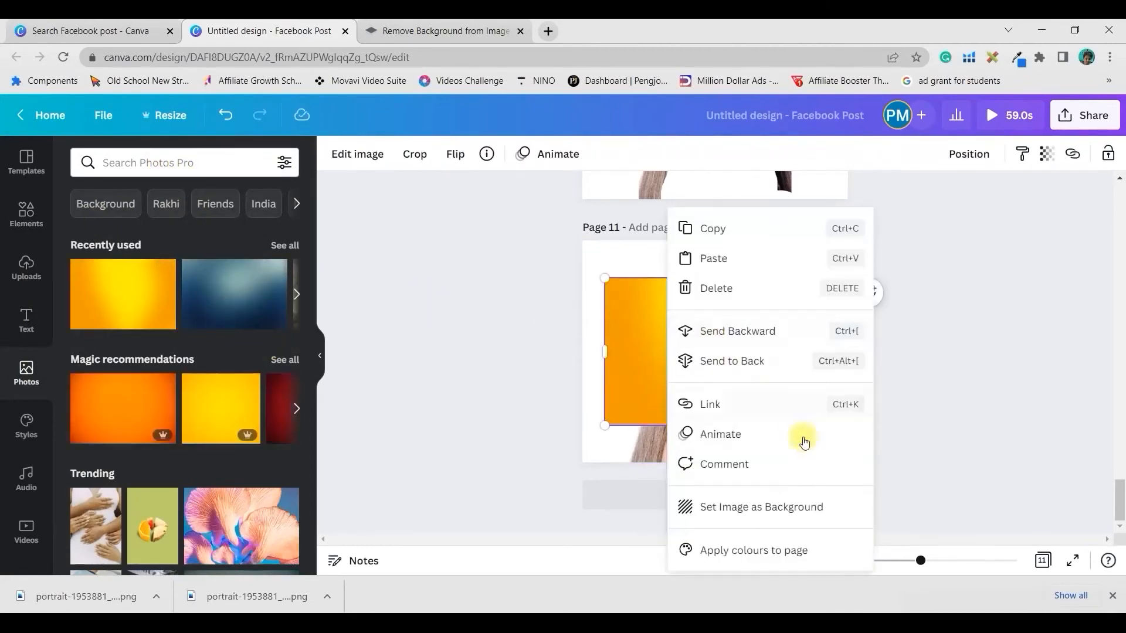
left_click(780, 506)
Set the page 11 portrait's brightness to -18 and saturation to -100.
left_click(735, 368)
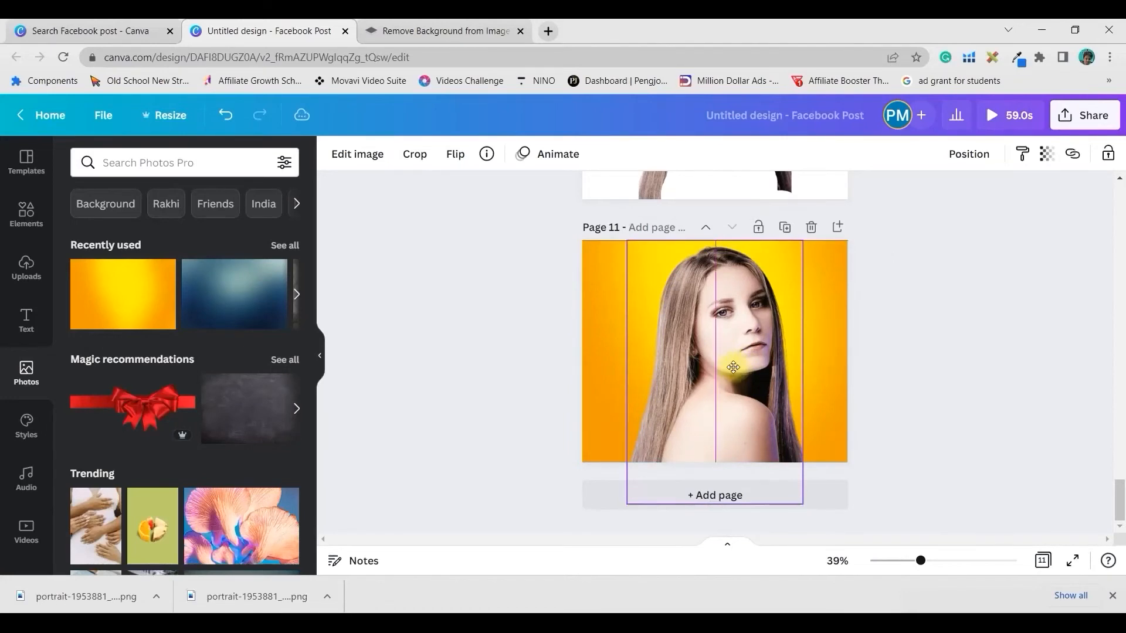
left_click(375, 163)
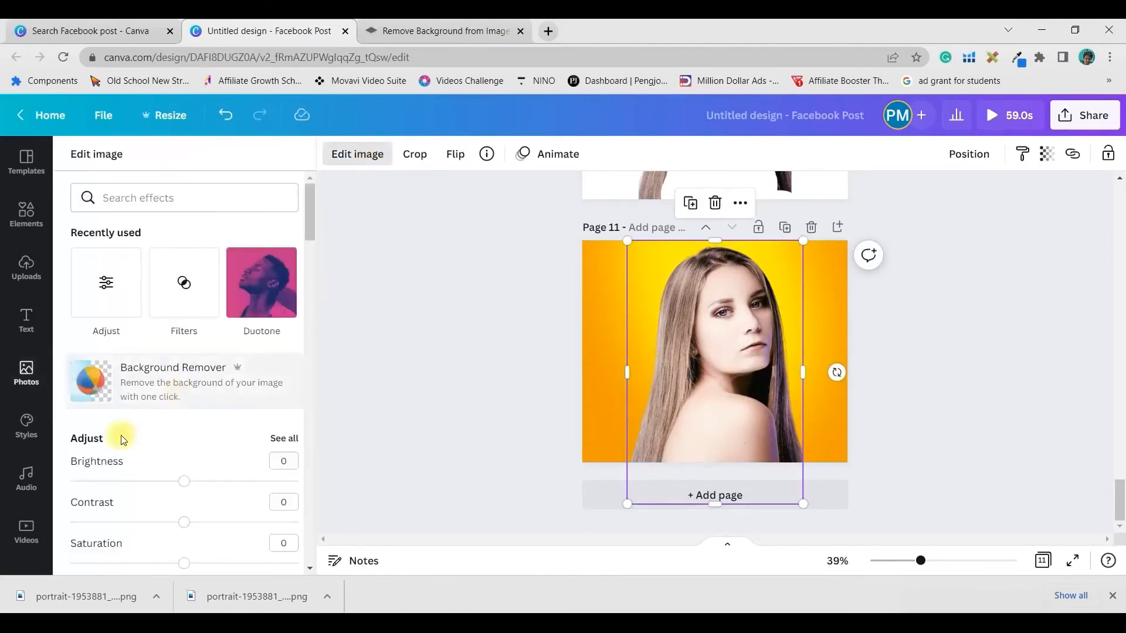
left_click(286, 438)
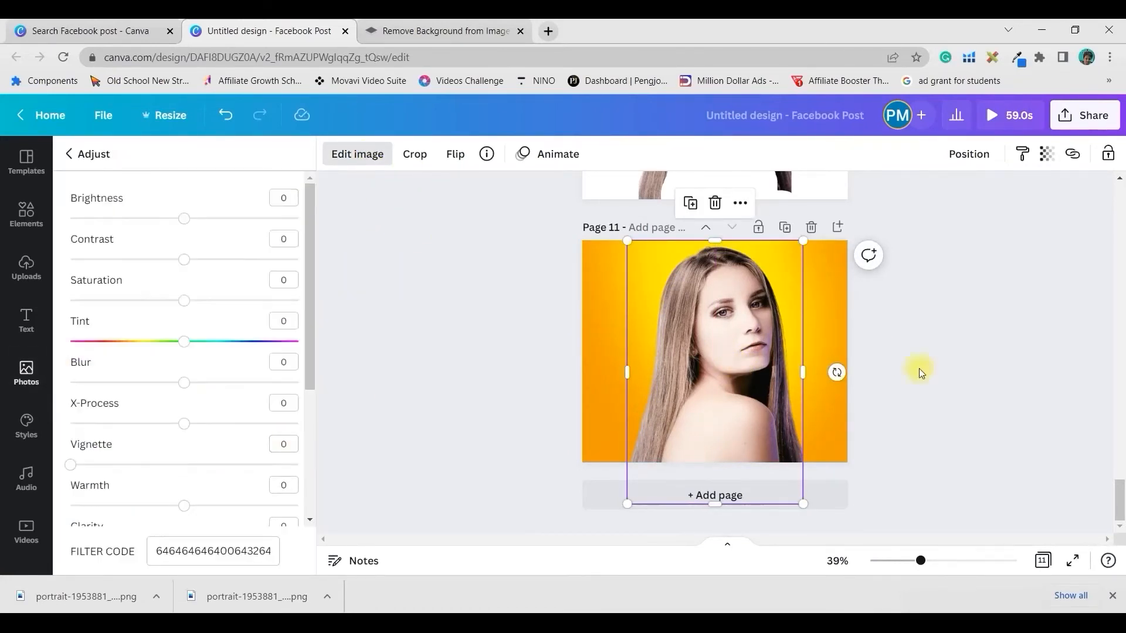
left_click_drag(184, 219, 165, 224)
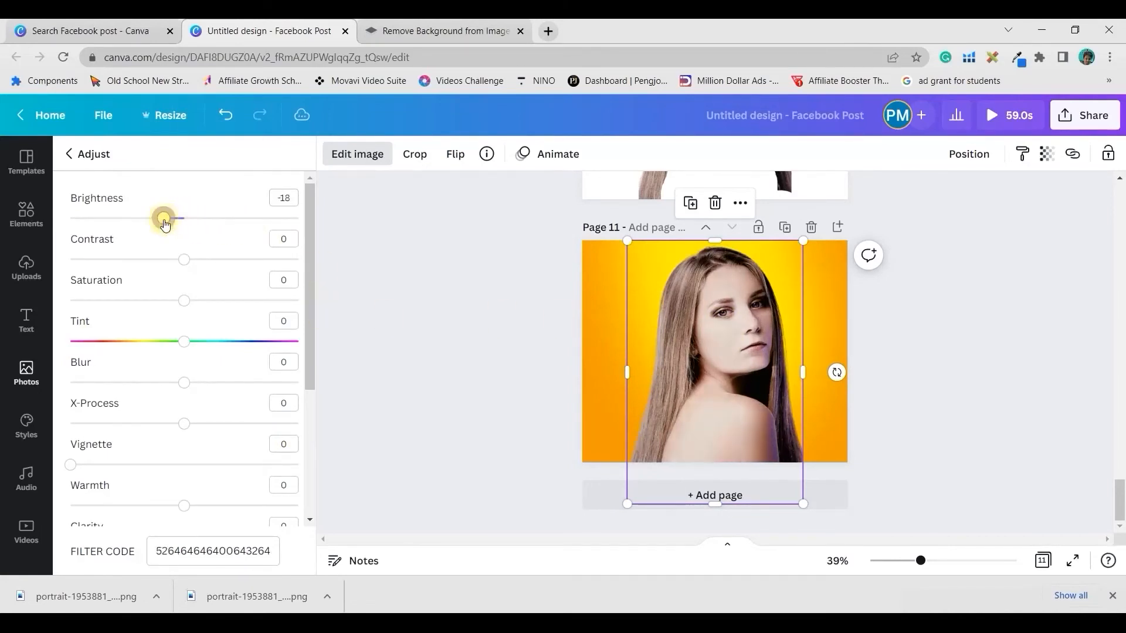
left_click(292, 279)
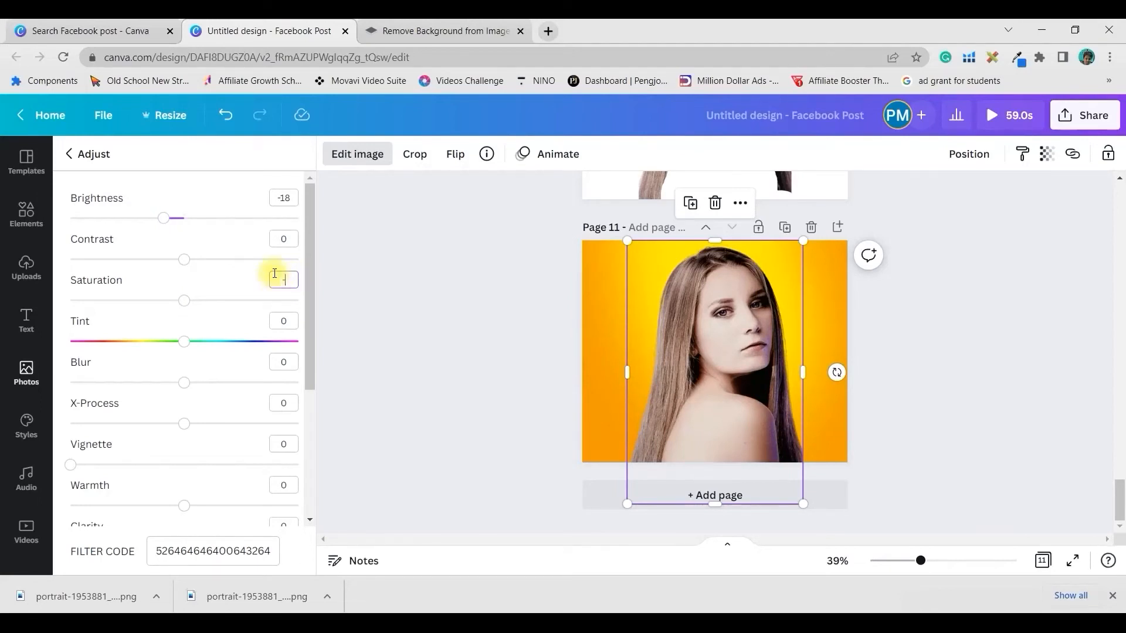
type("-100")
key("Return")
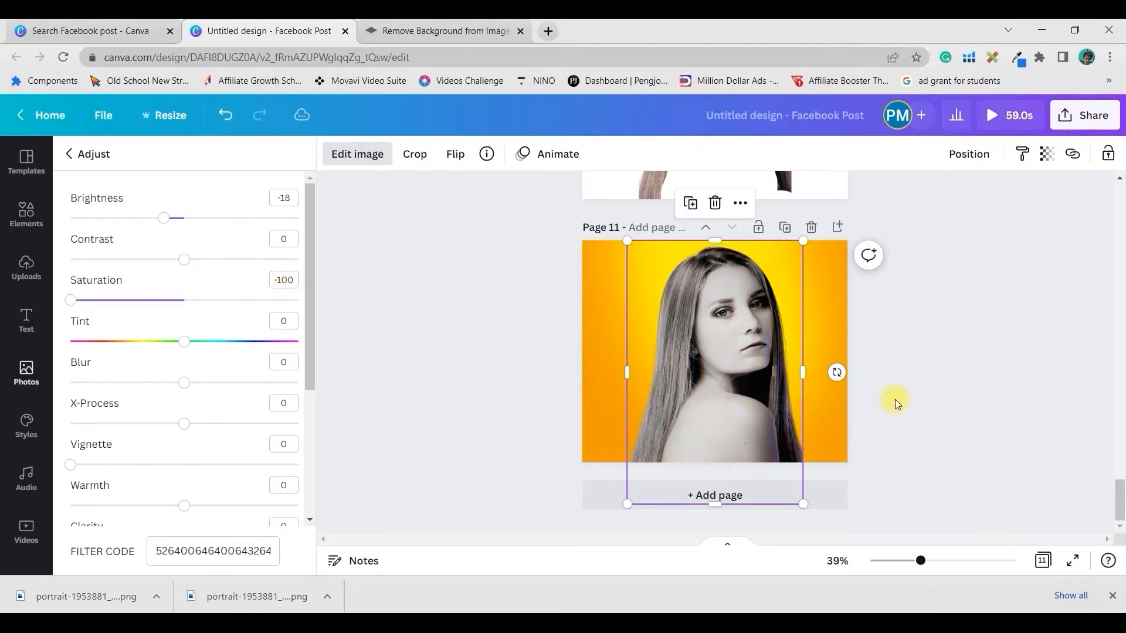
left_click(894, 399)
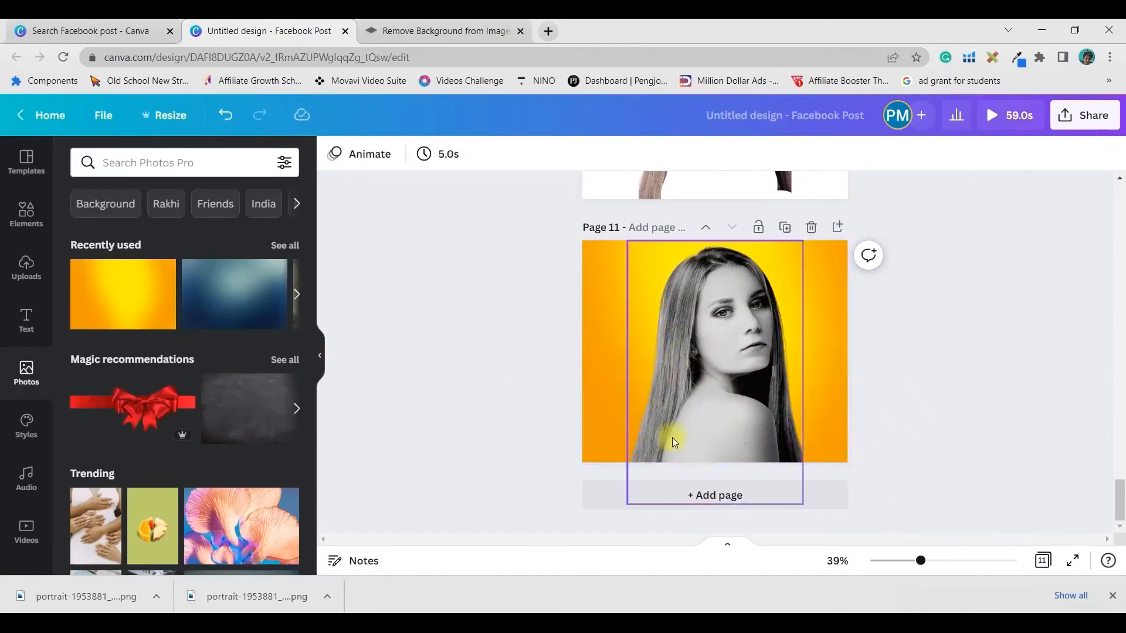
Adjust the hair cut-out on page 9 to tint -93, contrast 72 and saturation -55.
scroll(947, 369, "up", 4)
scroll(944, 381, "up", 5)
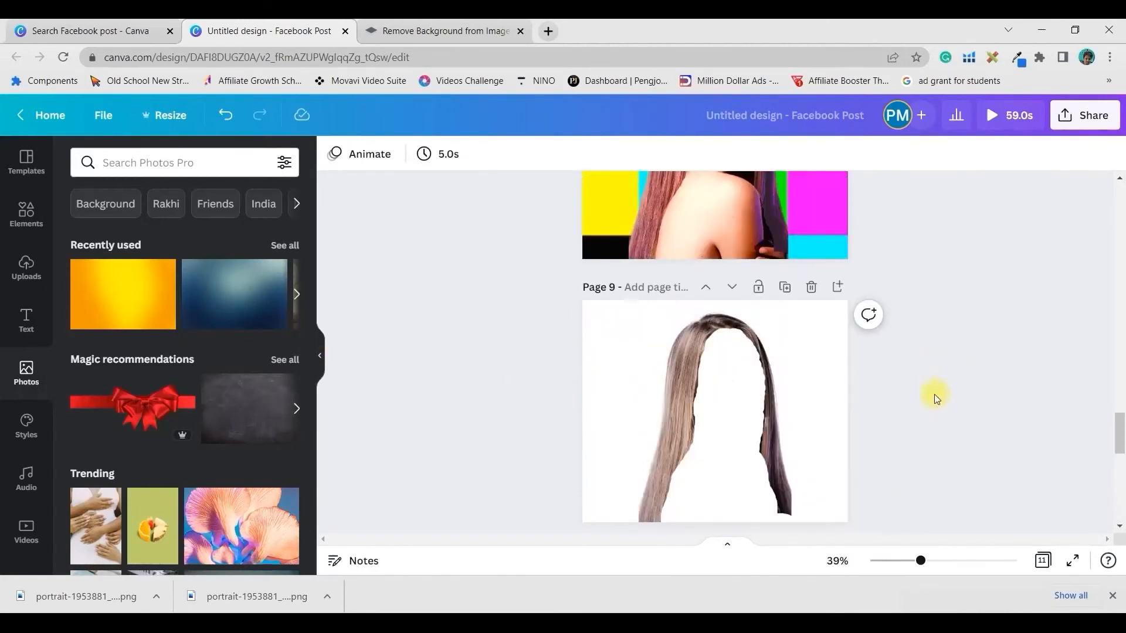
left_click(749, 406)
scroll(885, 332, "down", 1)
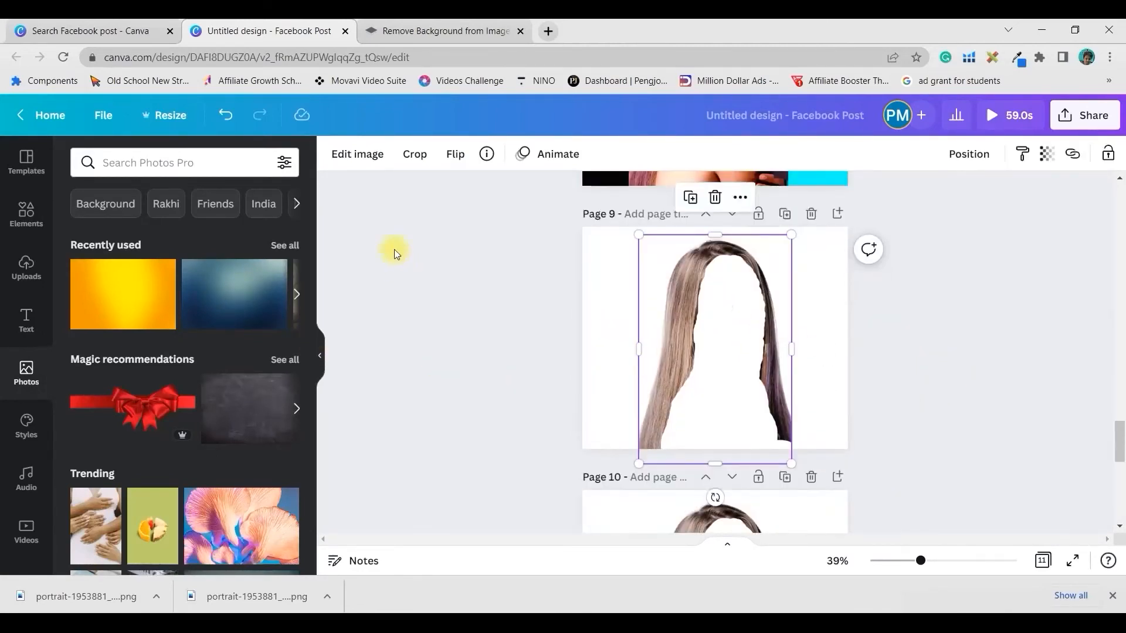
left_click(340, 158)
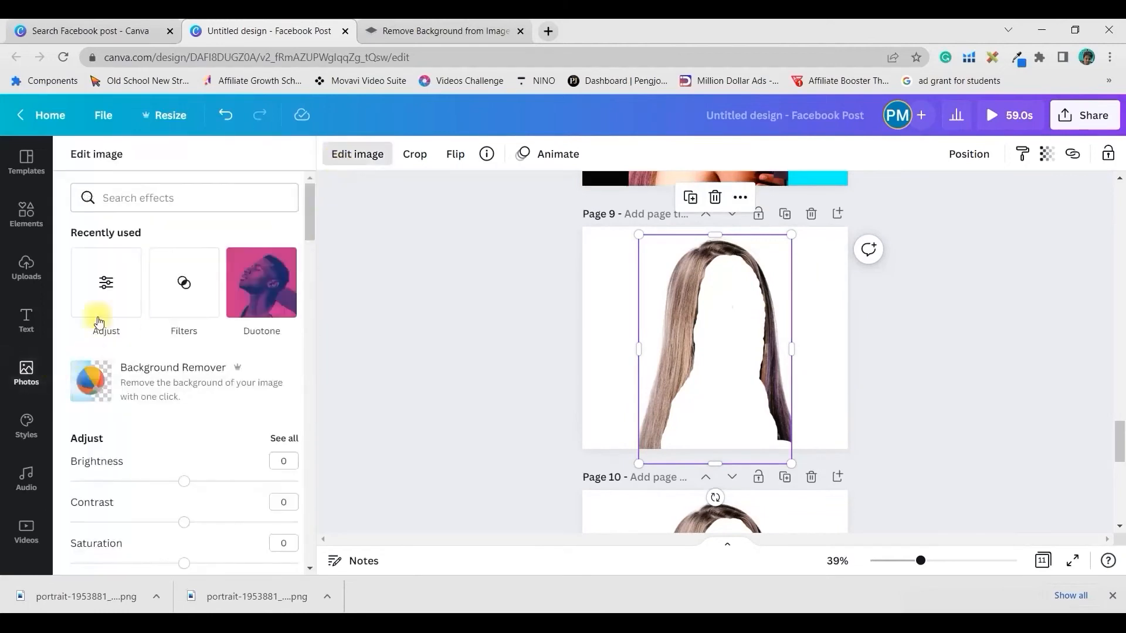
left_click(284, 438)
left_click_drag(188, 345, 80, 355)
left_click_drag(185, 265, 266, 259)
left_click_drag(185, 308, 124, 319)
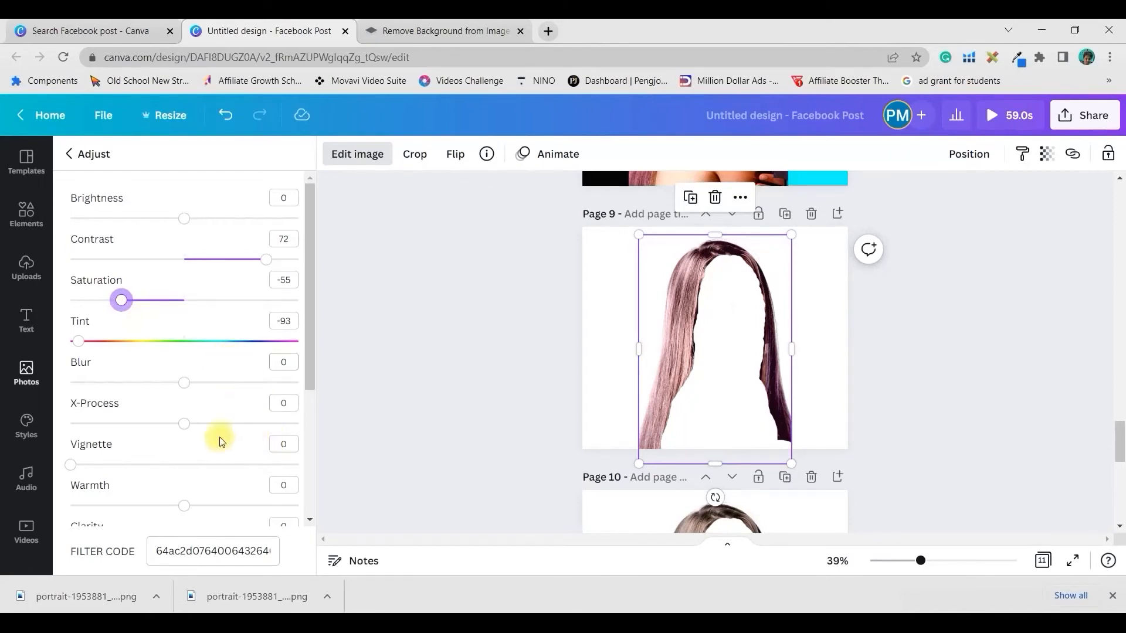
Recolour the page 9 hair cut-out blue with tint 61 and X-Process -60.
scroll(223, 441, "down", 3)
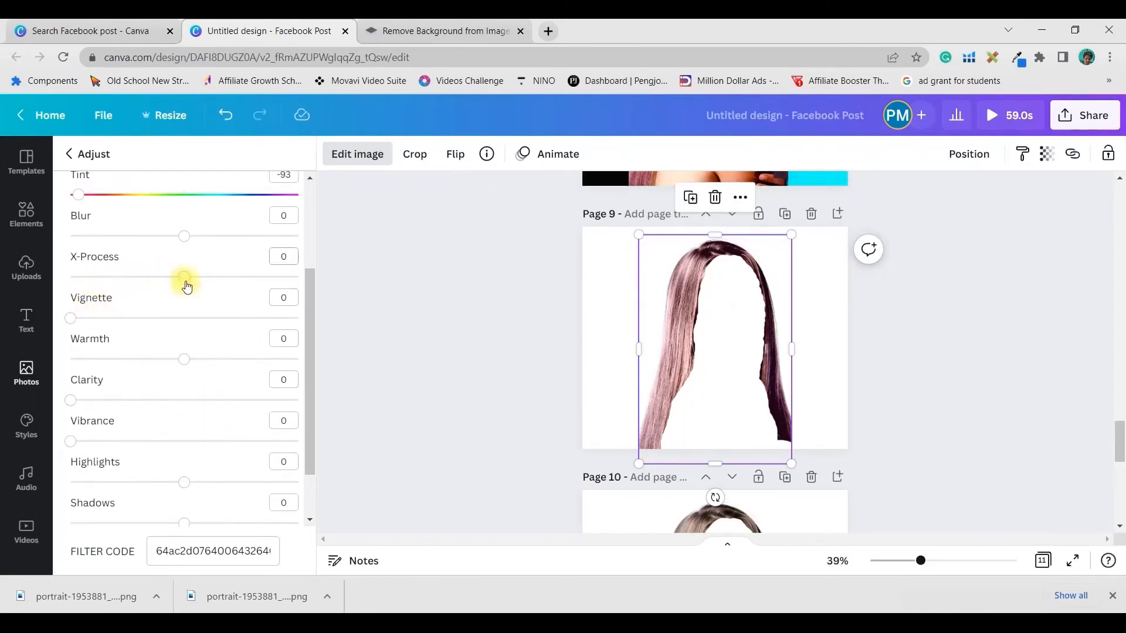
left_click_drag(177, 284, 131, 297)
left_click_drag(84, 200, 228, 211)
left_click_drag(135, 282, 232, 281)
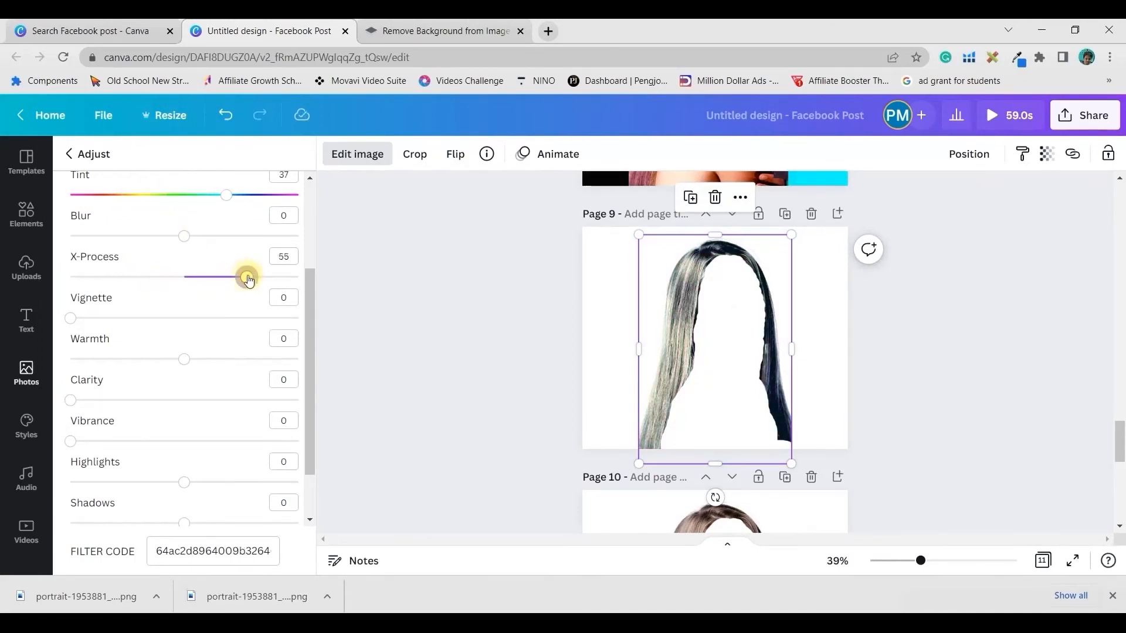
left_click_drag(249, 279, 146, 277)
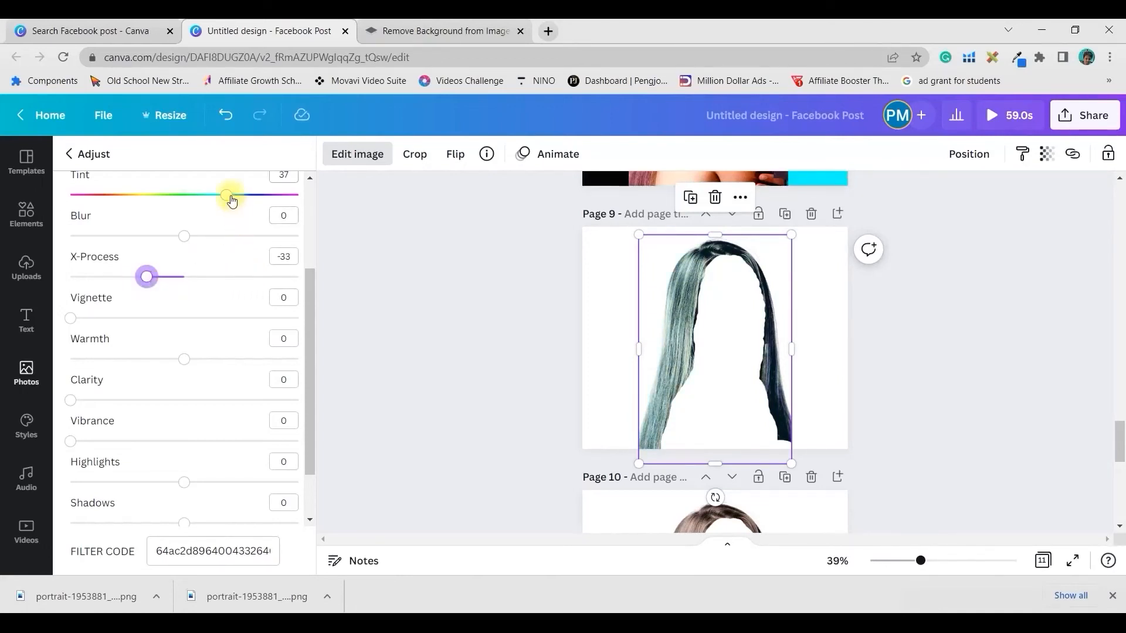
mouse_move(234, 200)
left_mouse_down()
mouse_move(269, 199)
mouse_move(254, 200)
left_mouse_up()
left_click_drag(146, 278, 115, 276)
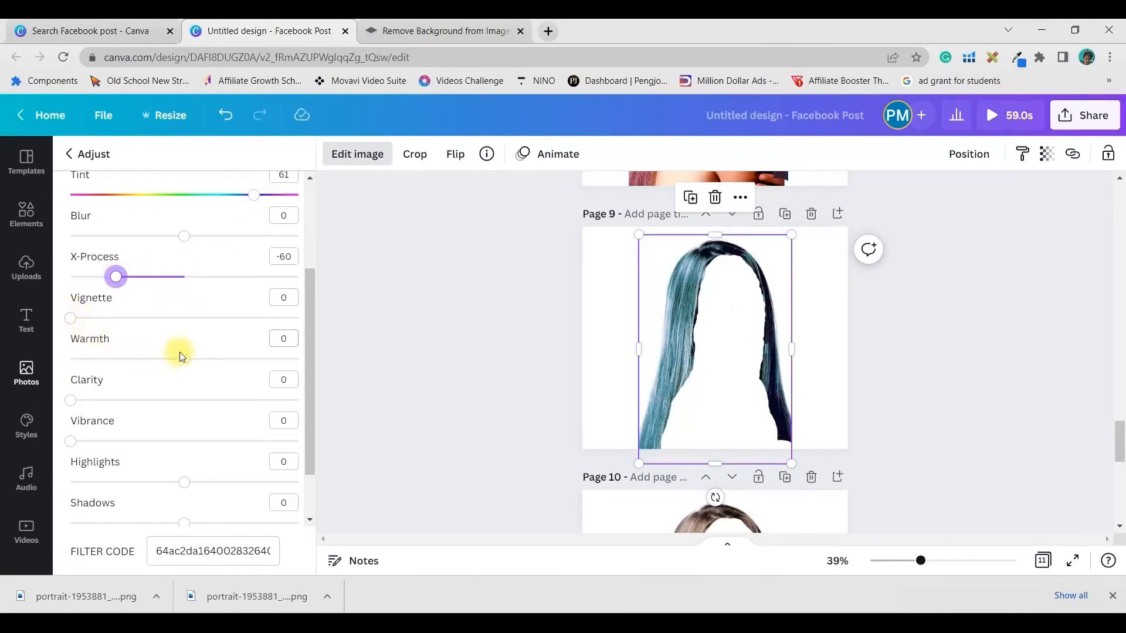
Set the page 9 hair cut-out's warmth to -32 and clarity to 29.
left_click_drag(175, 363, 156, 364)
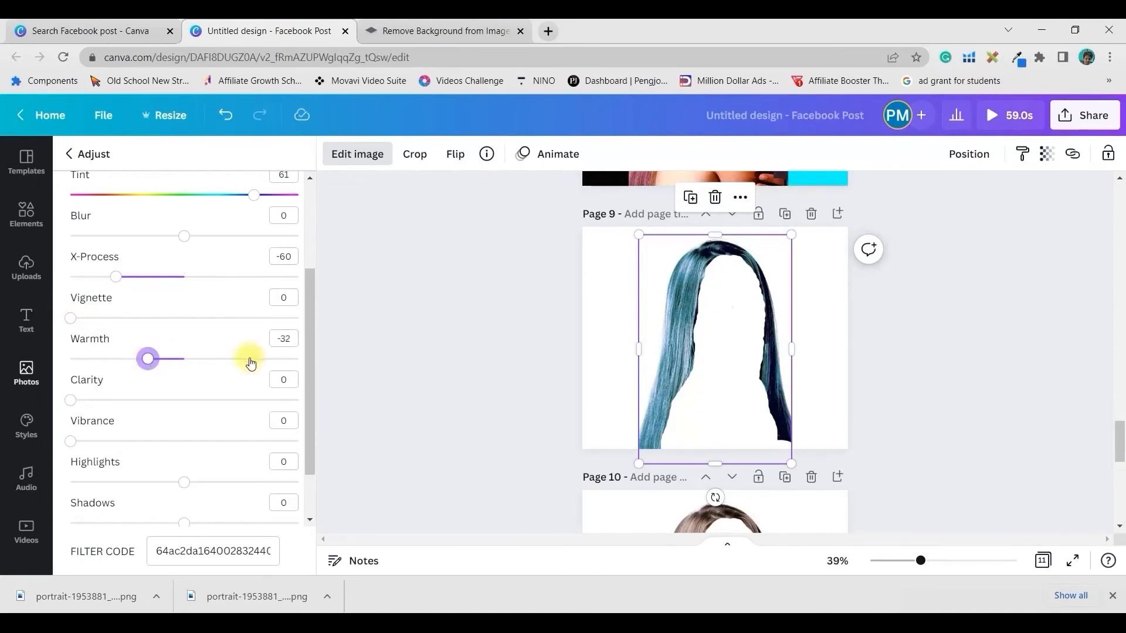
scroll(248, 360, "down", 1)
left_click_drag(73, 333, 138, 333)
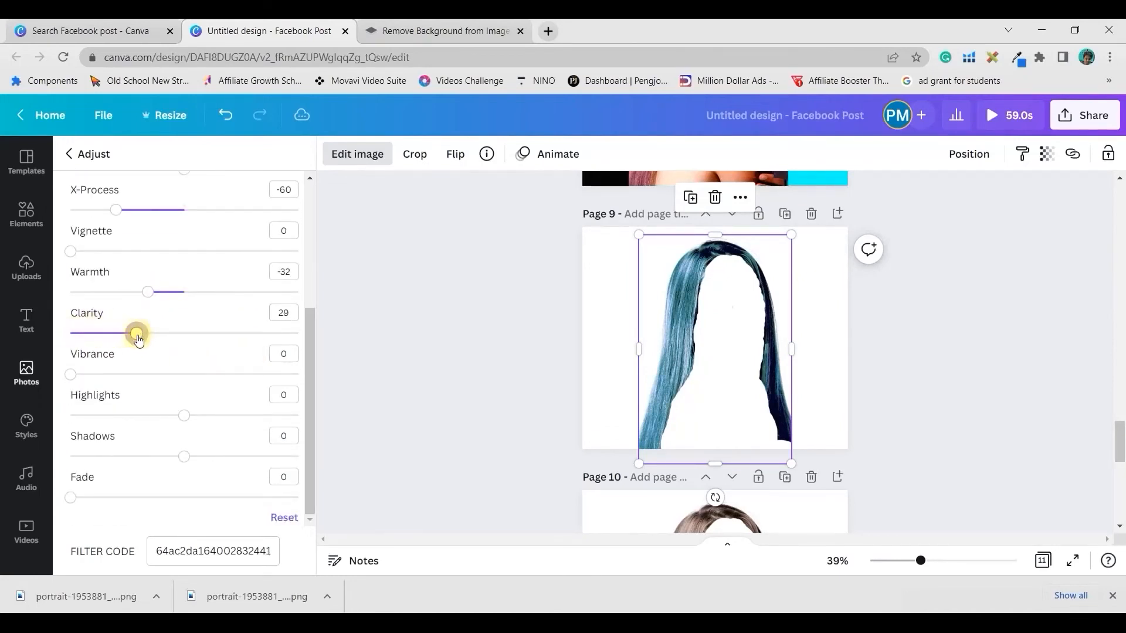
Set the blue hair cut-out's highlights to -47, shadows to -22 and fade to 41.
left_click_drag(185, 415, 136, 433)
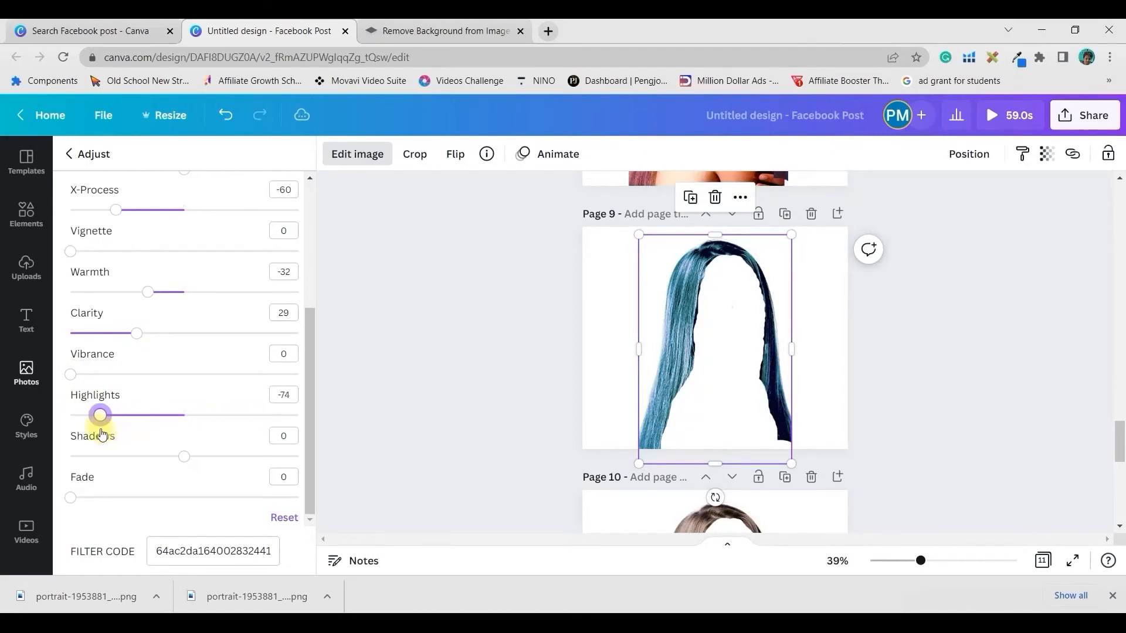
left_click_drag(104, 434, 118, 438)
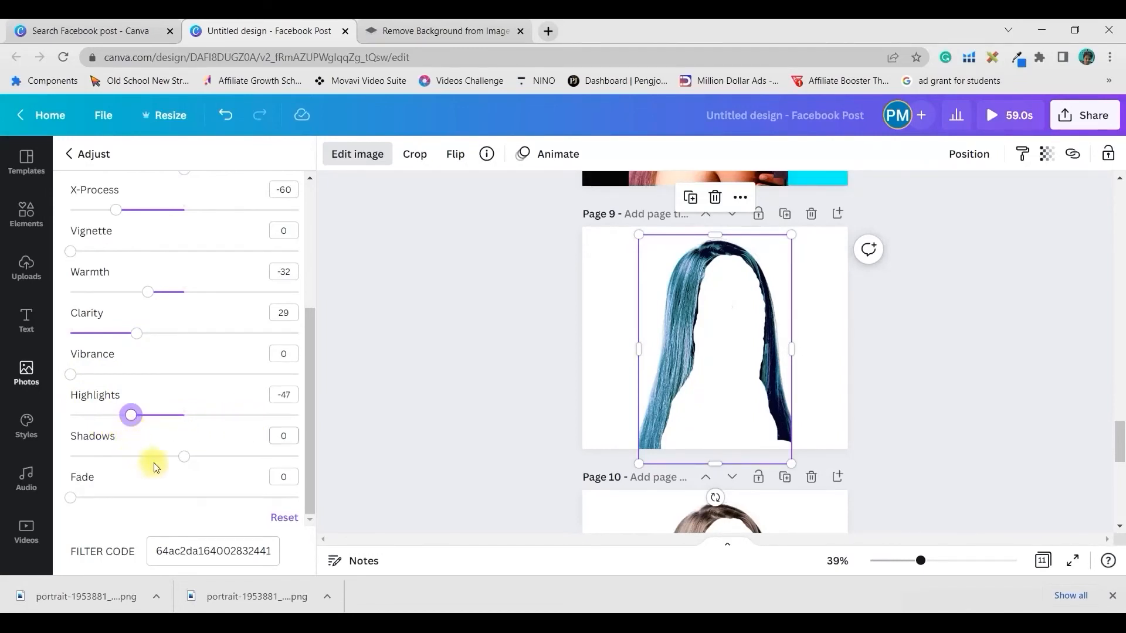
left_click_drag(187, 461, 161, 487)
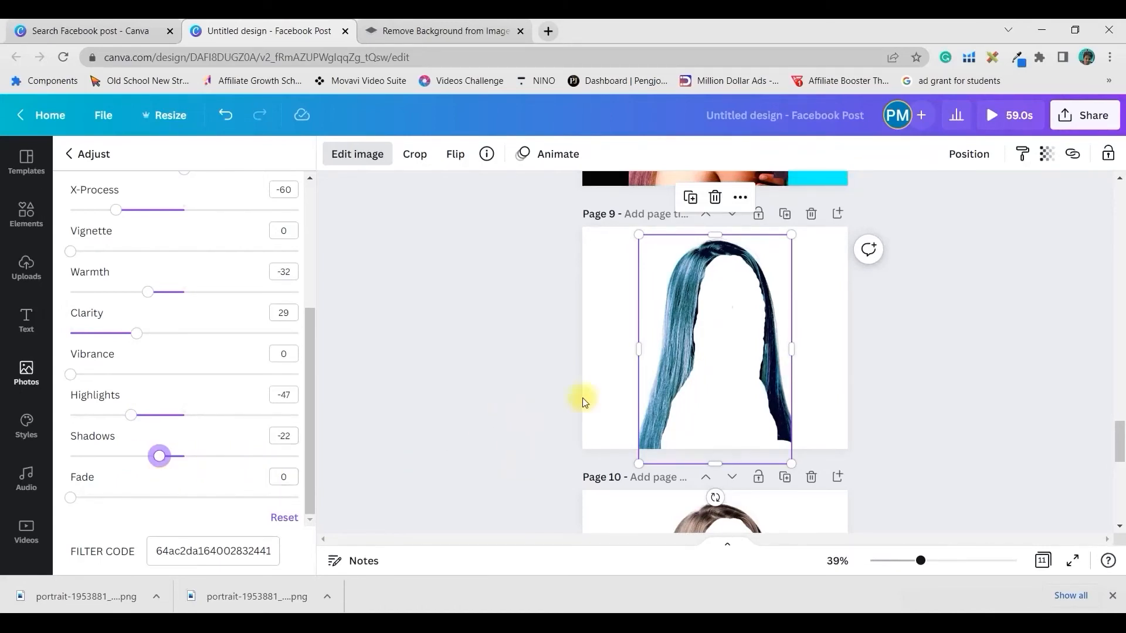
left_click_drag(65, 499, 156, 514)
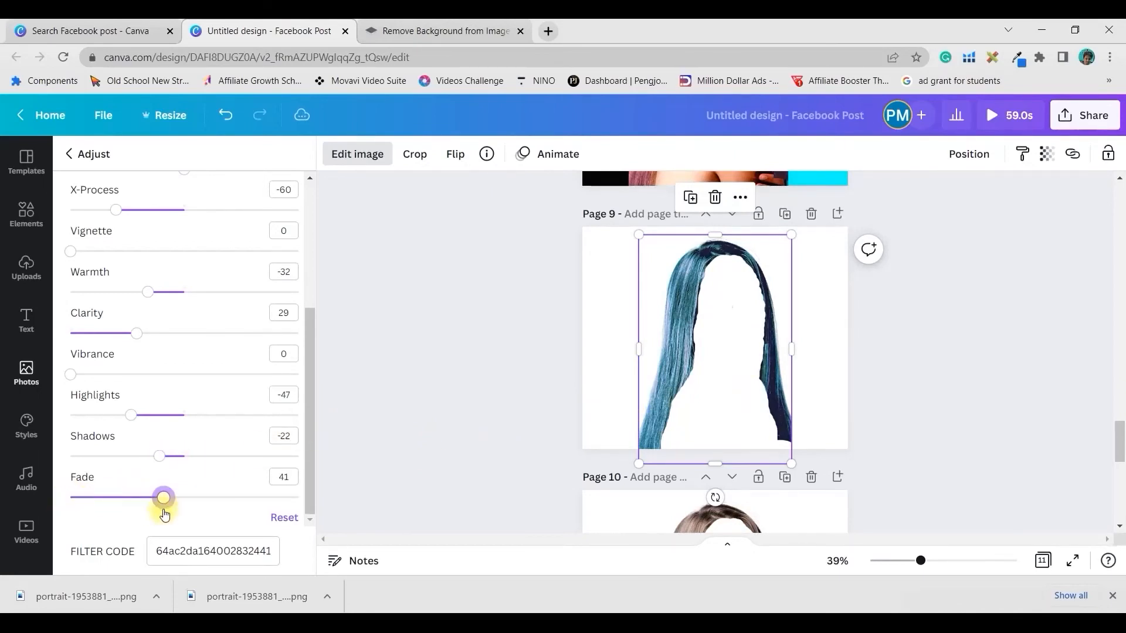
left_click(457, 404)
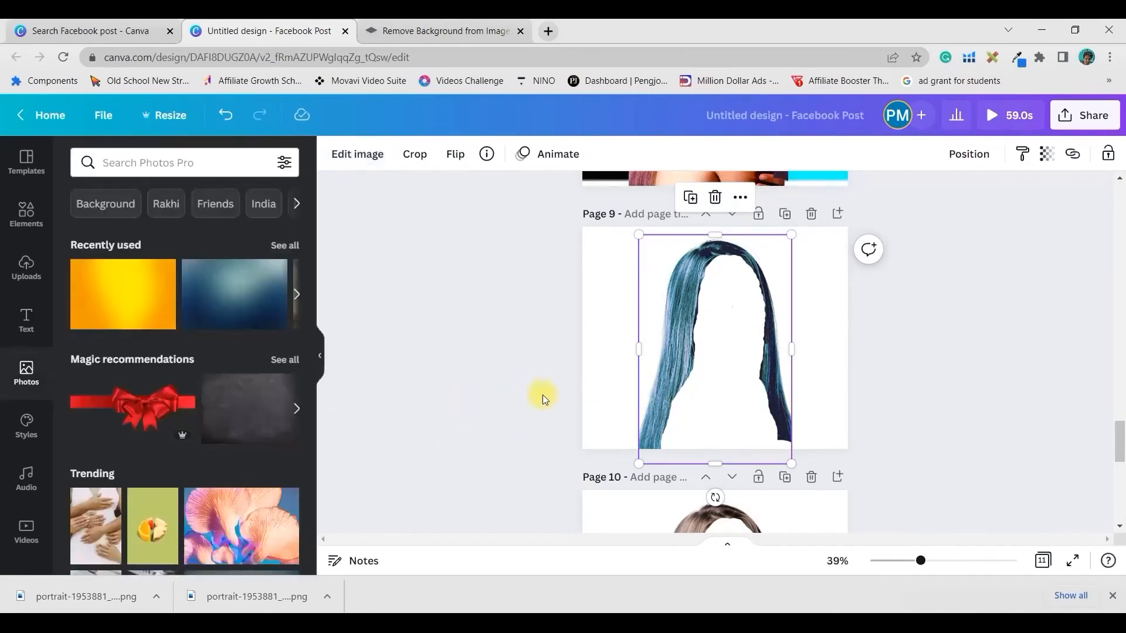
Adjust the page 9 hair cut-out to tint 46, X-Process -86 and warmth -71.
left_click(360, 156)
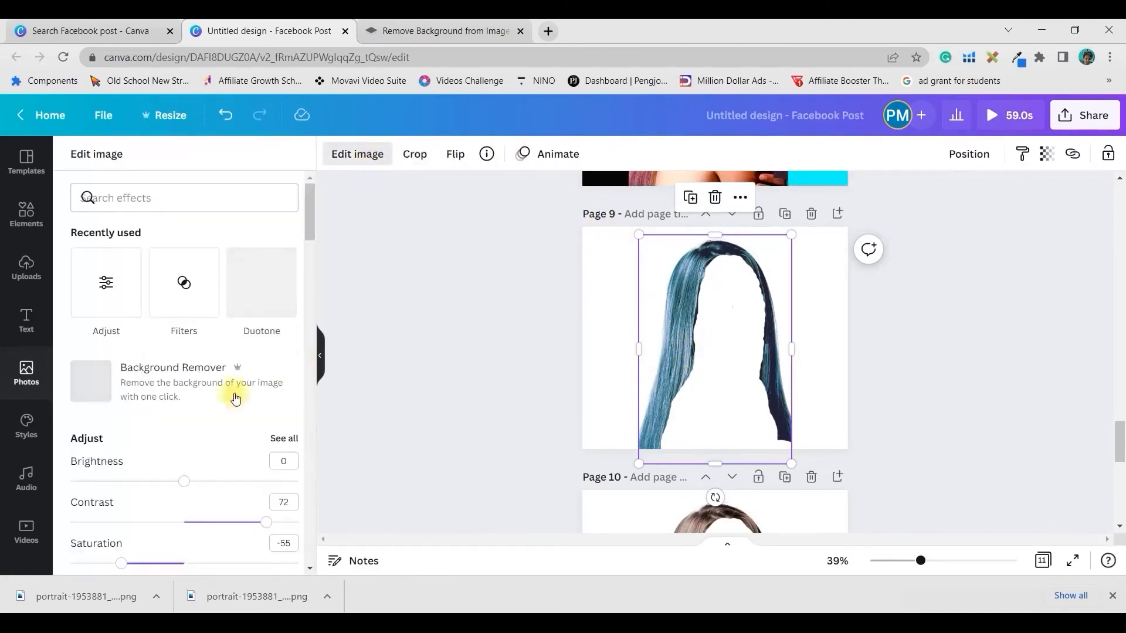
left_click(281, 437)
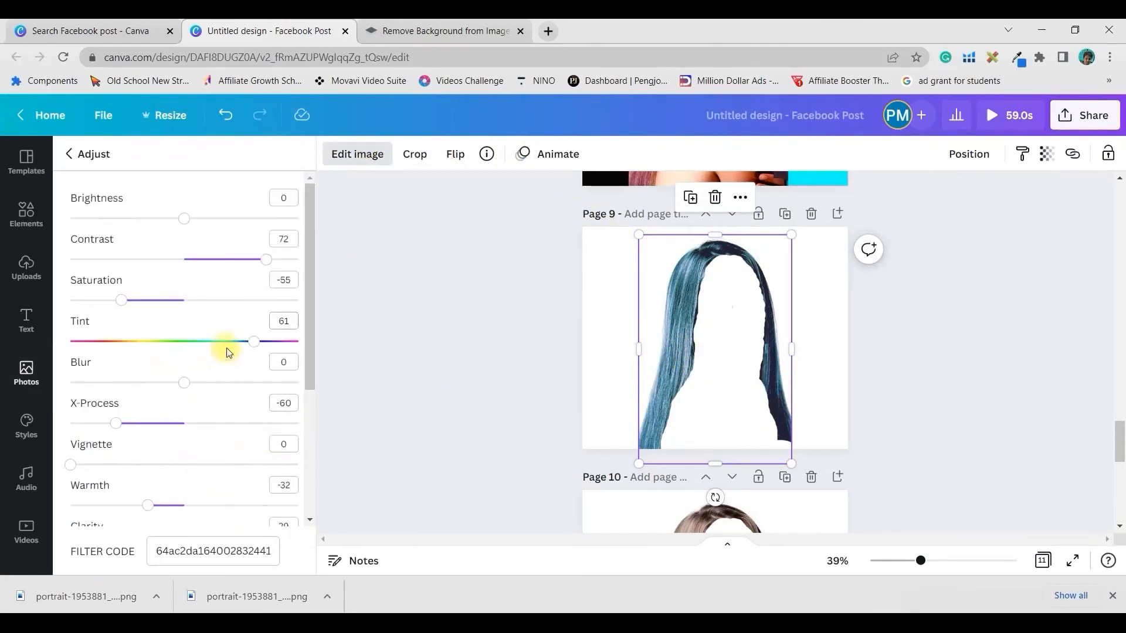
left_click_drag(252, 347, 238, 349)
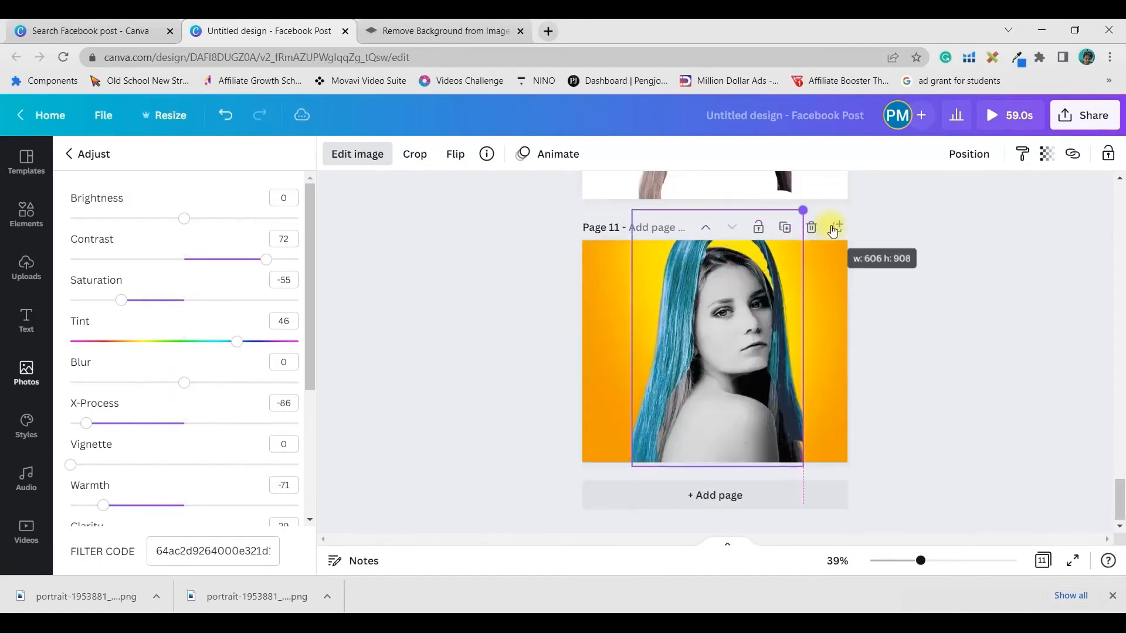
Position and slightly enlarge the blue hair cut-out on page 11 so it covers the monochrome portrait's hair.
left_click_drag(790, 312, 788, 337)
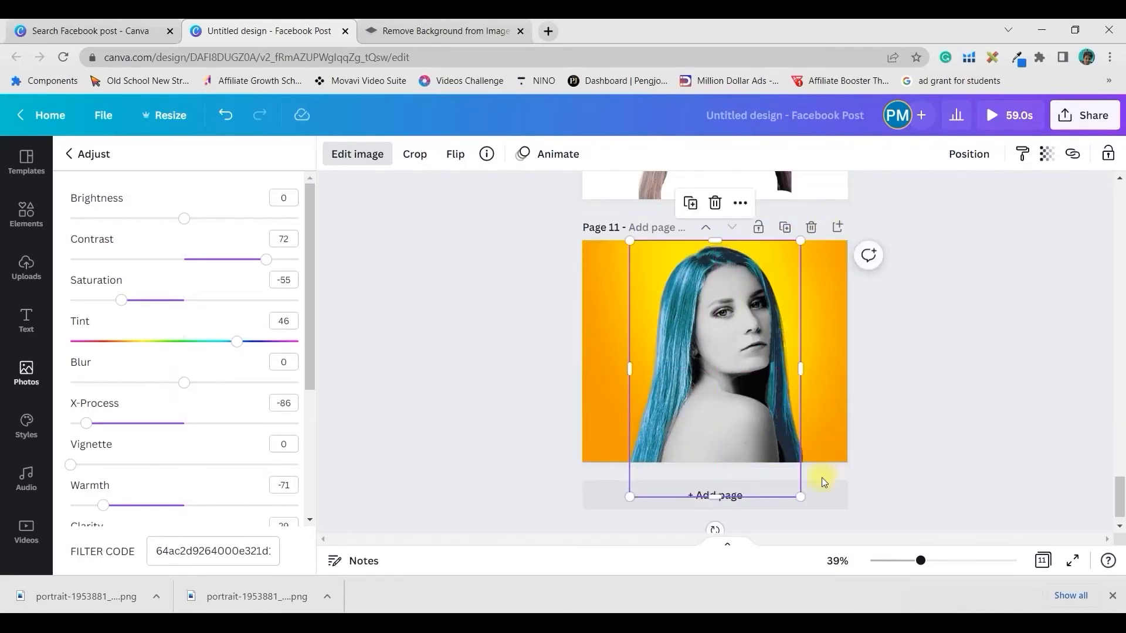
left_click_drag(803, 497, 791, 468)
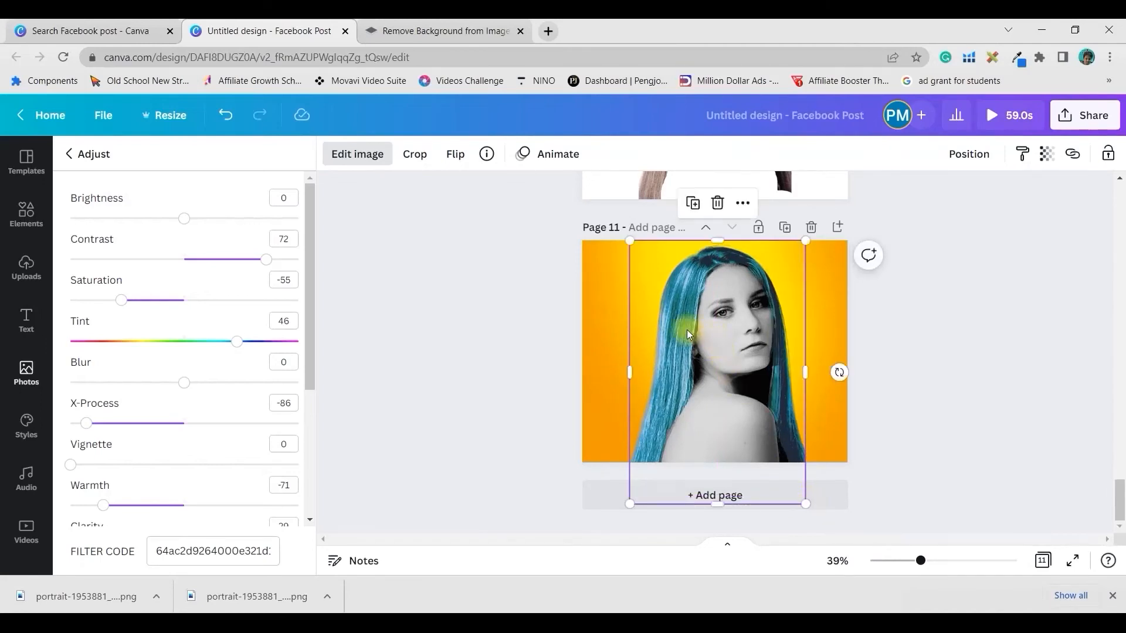
left_click_drag(682, 332, 680, 332)
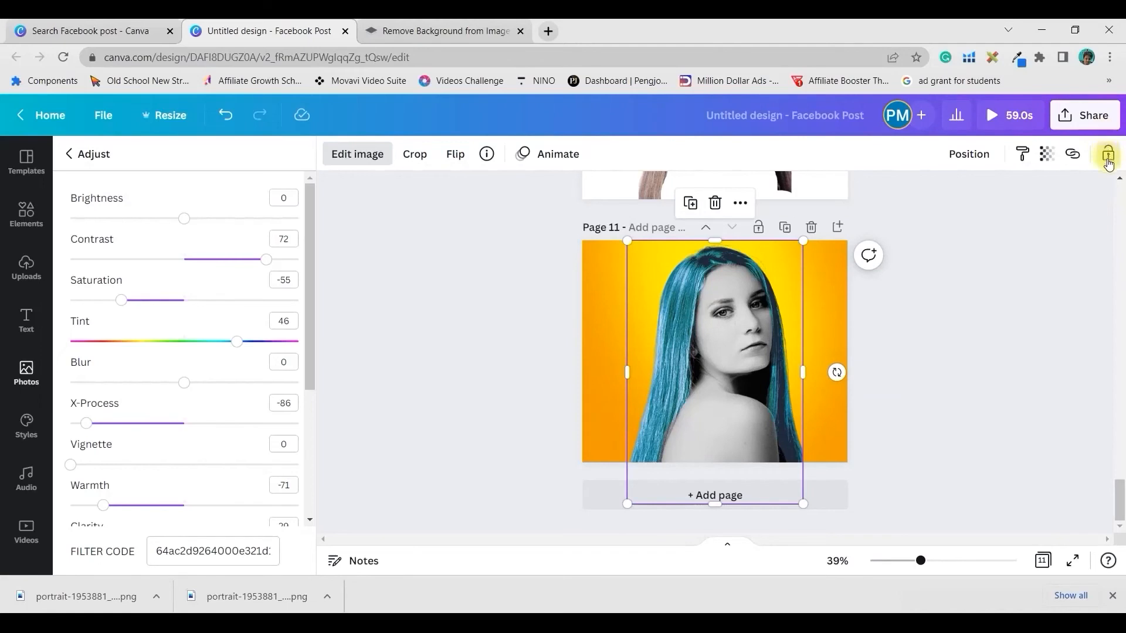
left_click(1032, 336)
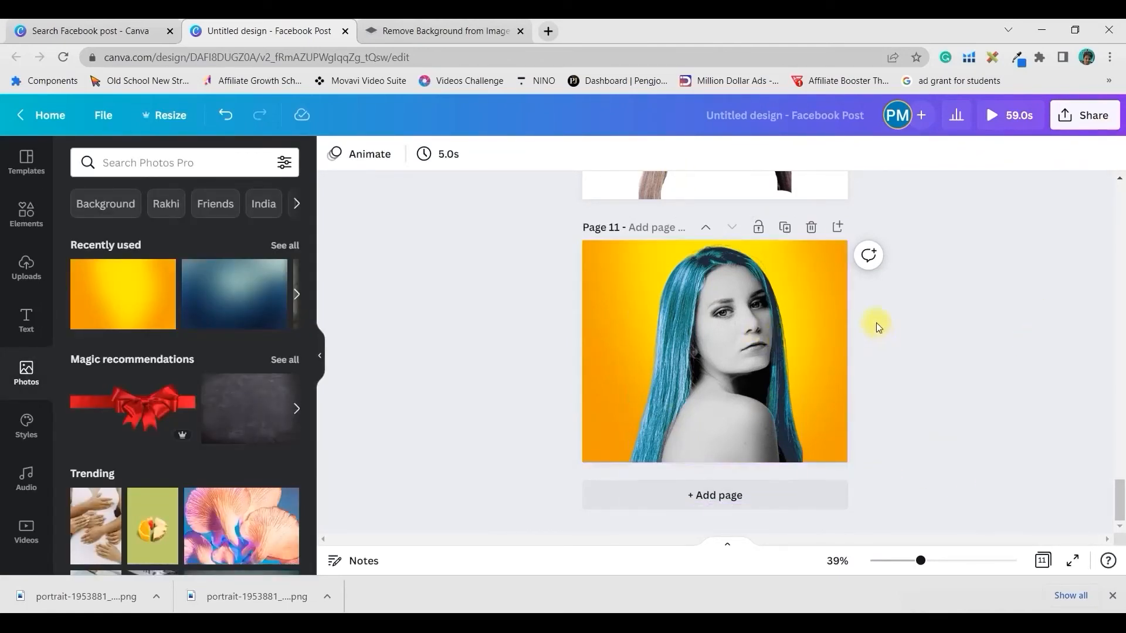
Review the finished portrait pages from page 6 onward before downloading them.
scroll(874, 323, "up", 3)
scroll(874, 322, "up", 15)
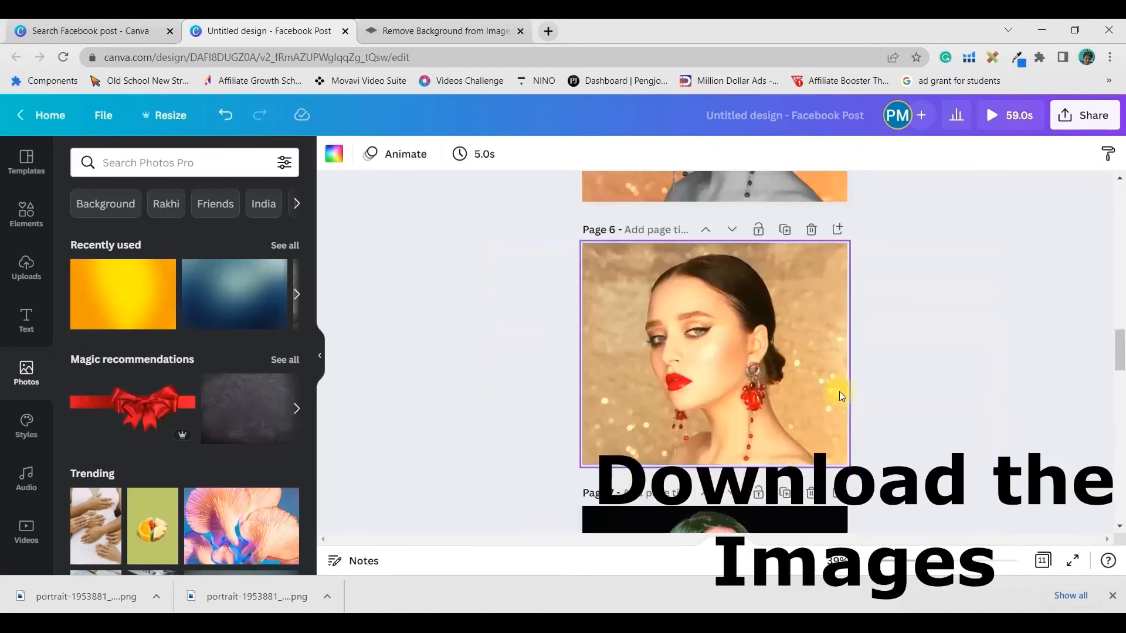
scroll(839, 391, "down", 5)
scroll(823, 352, "up", 1)
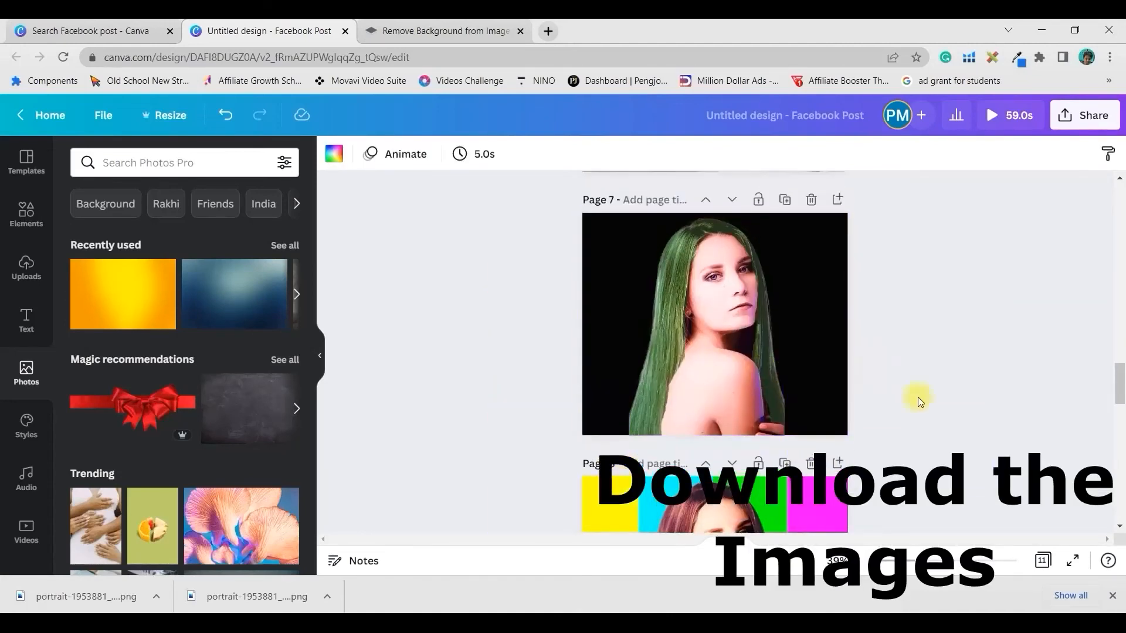
scroll(1025, 405, "down", 2)
scroll(768, 411, "down", 4)
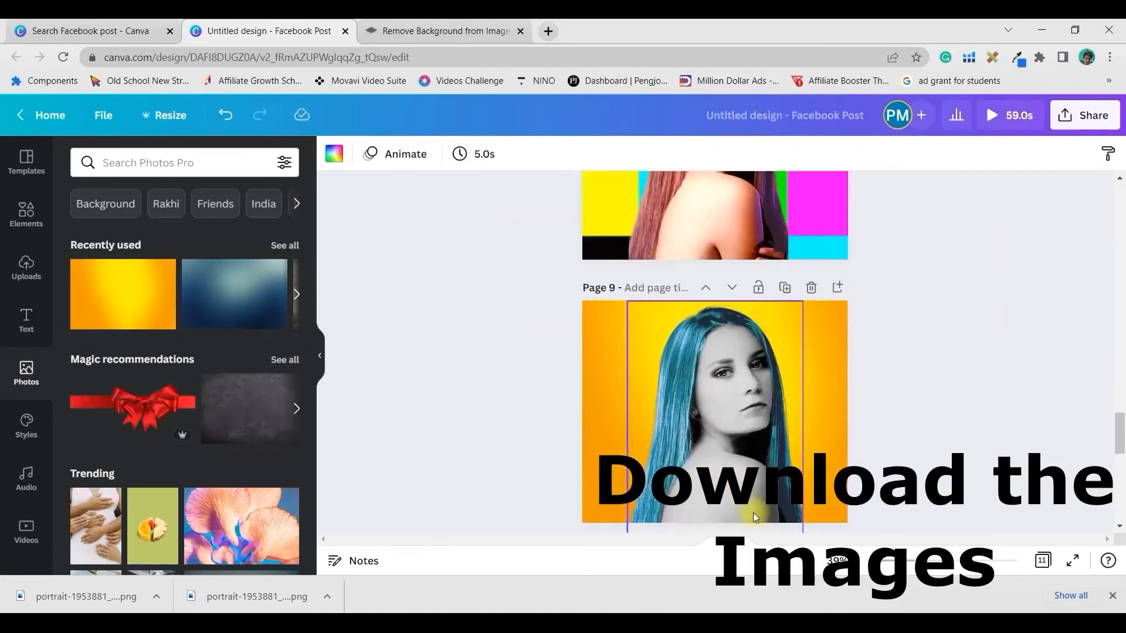
scroll(928, 416, "down", 4)
scroll(938, 402, "up", 7)
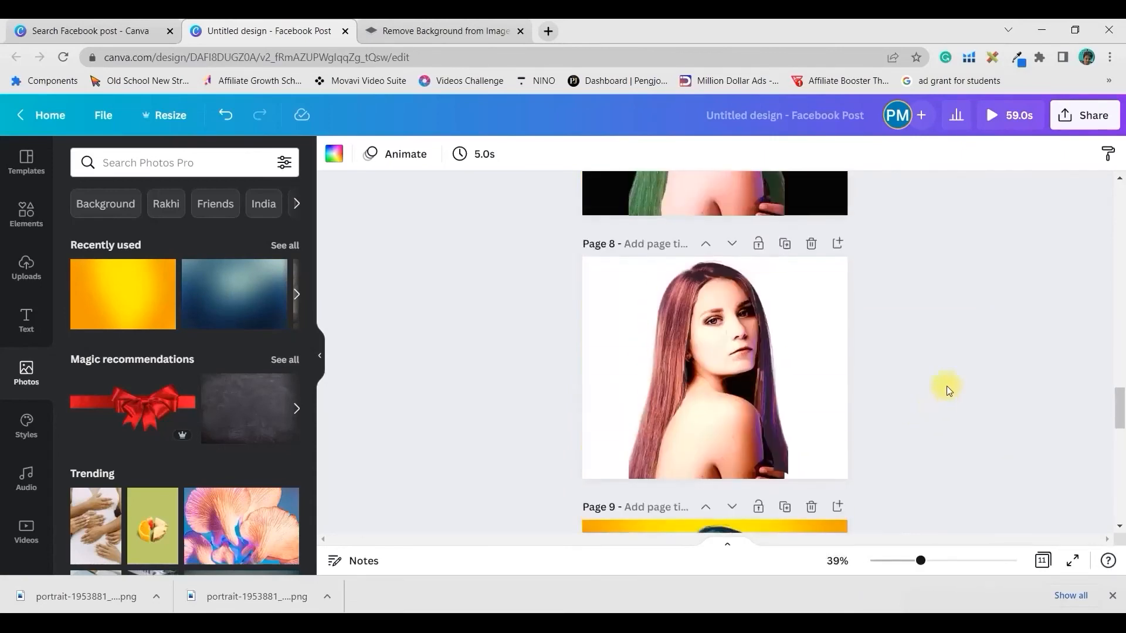
Download only the current page, page 8, as an MP4 video.
left_click(1078, 117)
left_click(915, 464)
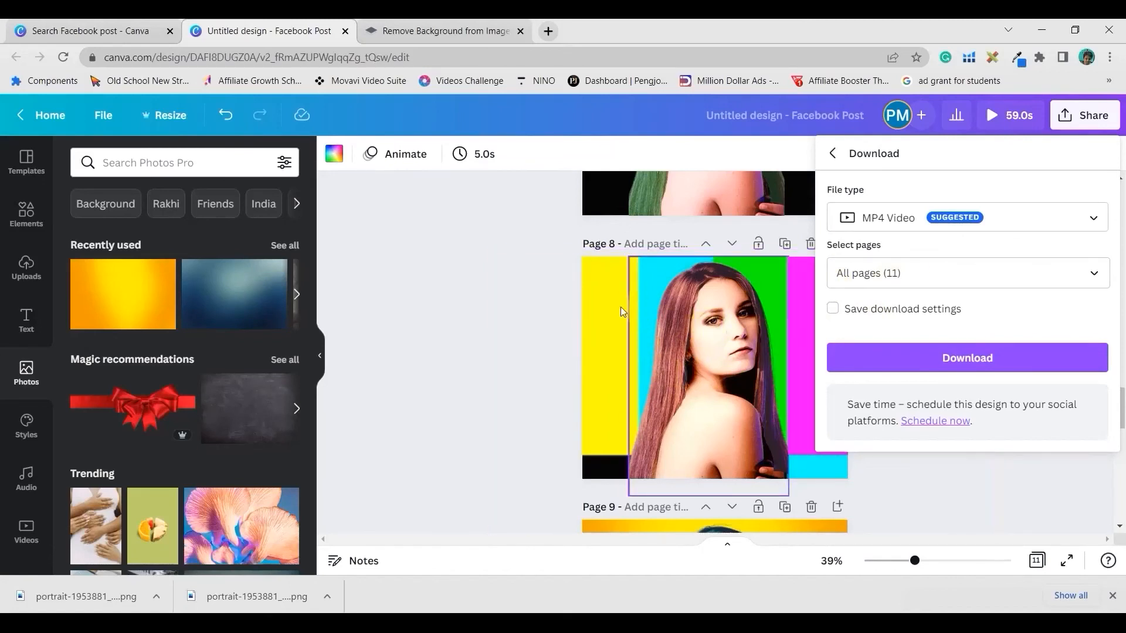
left_click(1003, 280)
left_click(1081, 315)
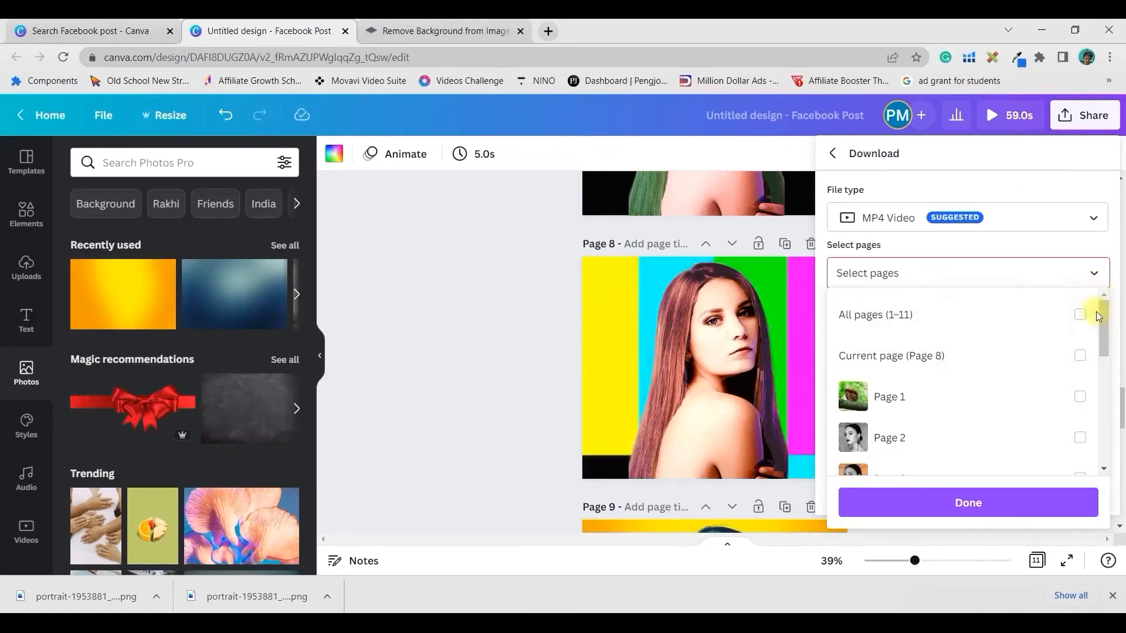
left_click(1080, 356)
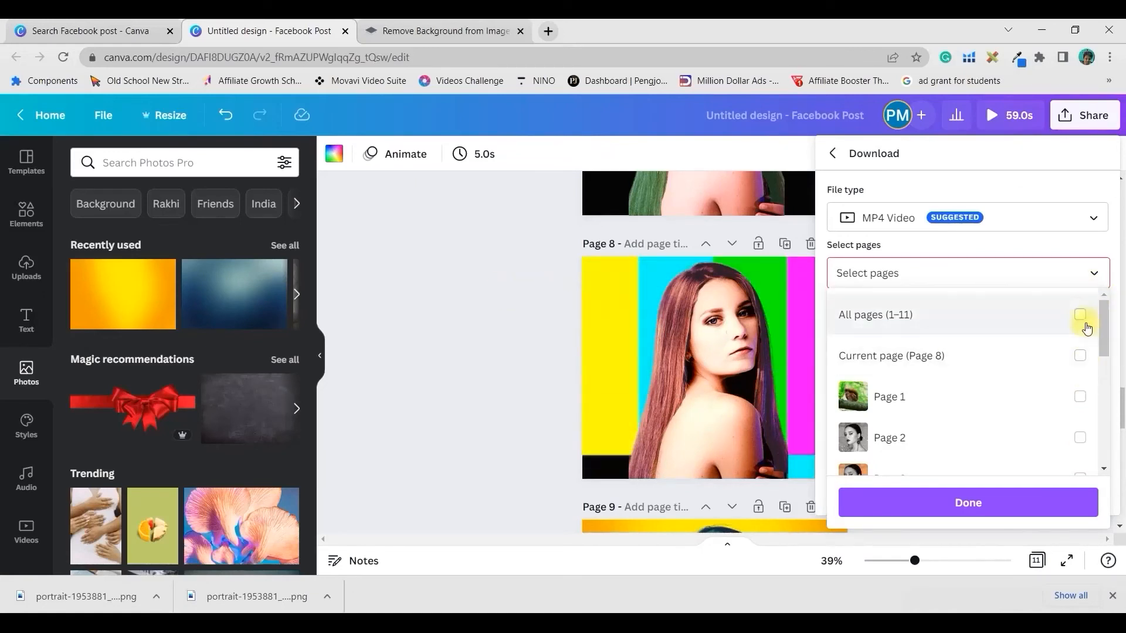
left_click(991, 506)
left_click(1016, 364)
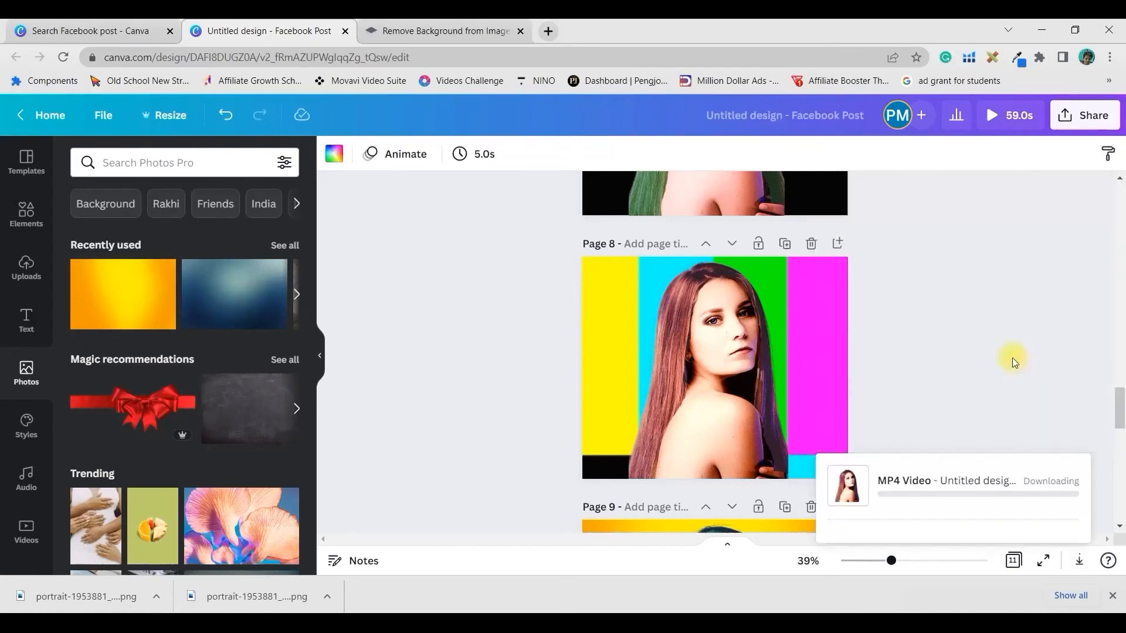
Set up a new download with PNG as the file type and deselect all pages.
scroll(1031, 270, "up", 4)
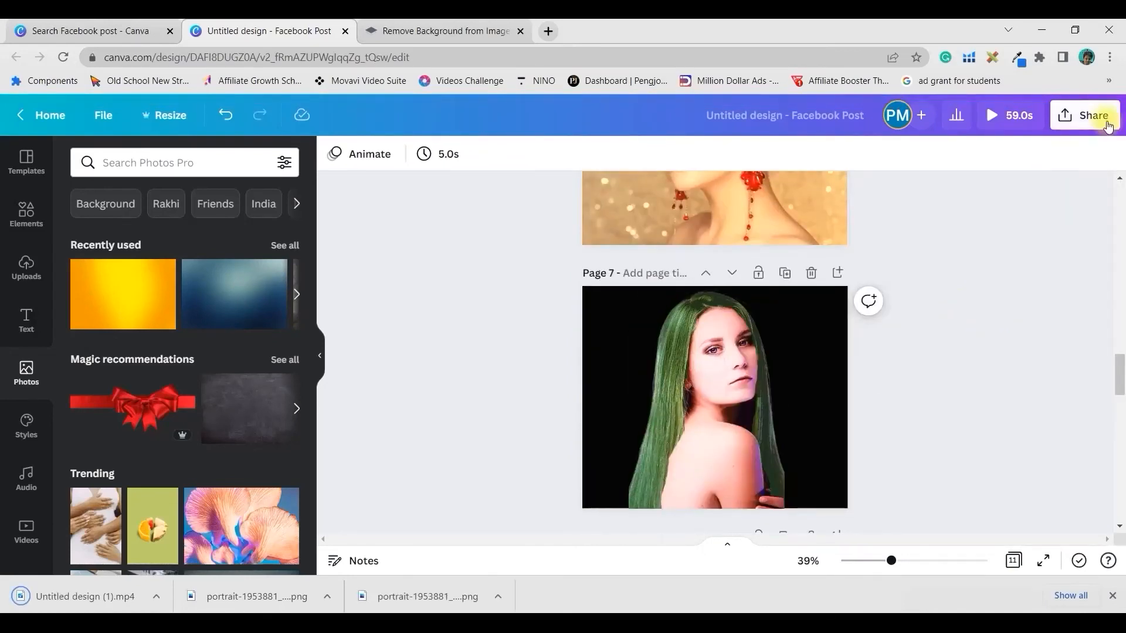
left_click(1107, 126)
left_click(938, 467)
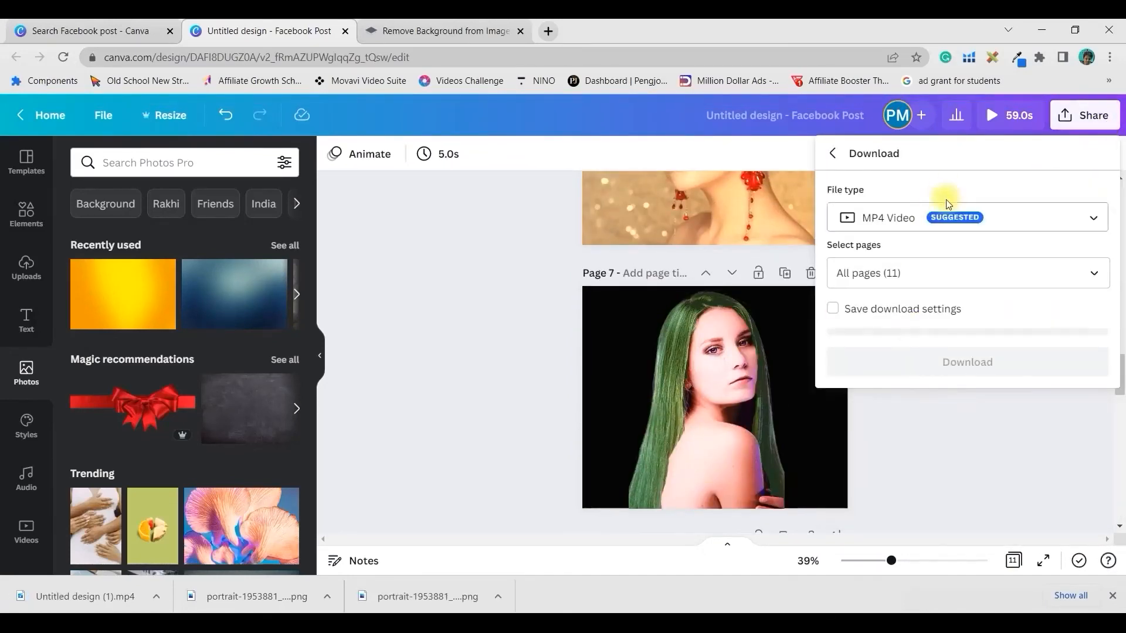
left_click(946, 217)
left_click(926, 170)
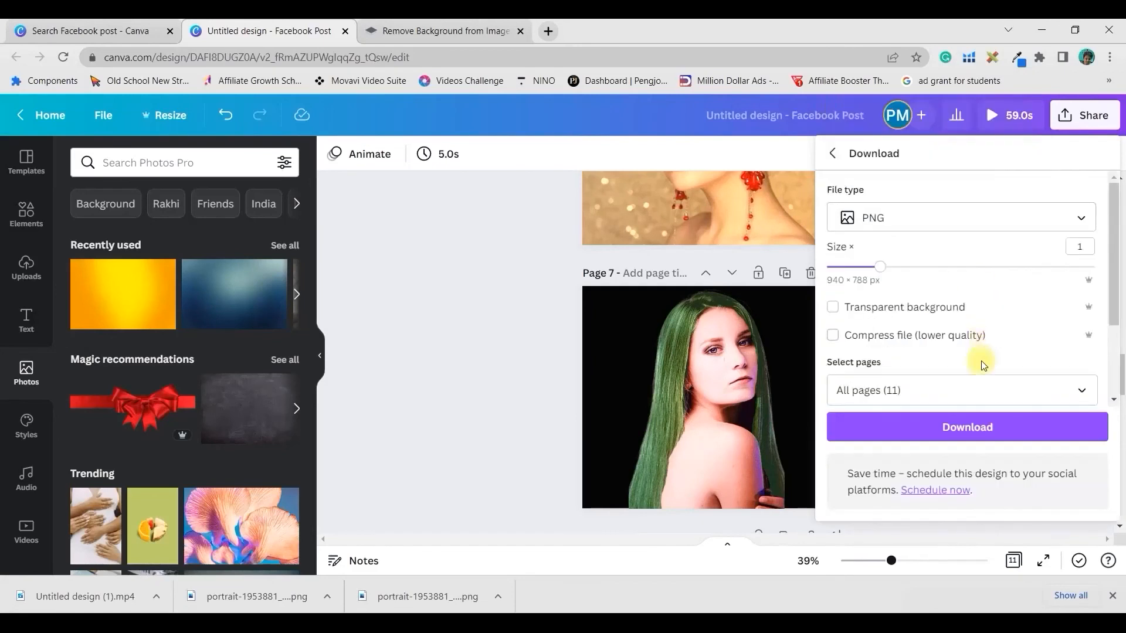
left_click(974, 393)
left_click(1067, 154)
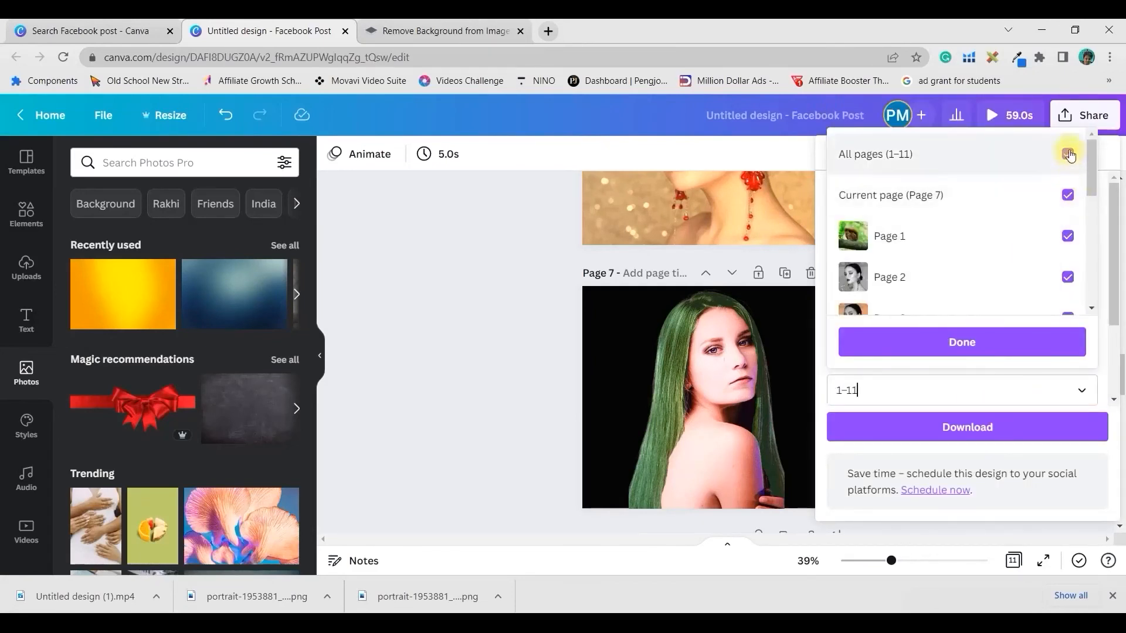
Select page 7, page 9 and several earlier pages, and download them as PNG images.
left_click_drag(1093, 192, 1109, 277)
left_click(1067, 185)
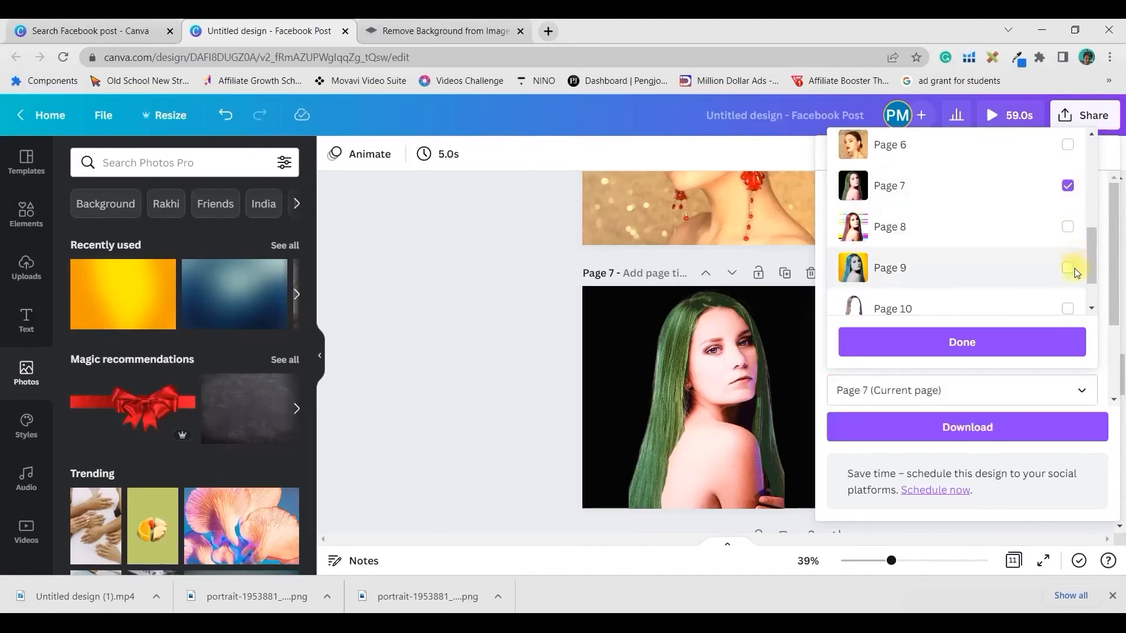
left_click(1067, 270)
left_click_drag(1092, 259, 1093, 216)
left_click(1068, 291)
left_click(1067, 251)
left_click(1068, 210)
left_click(1067, 169)
left_click(1067, 191)
left_click(1008, 342)
left_click(983, 435)
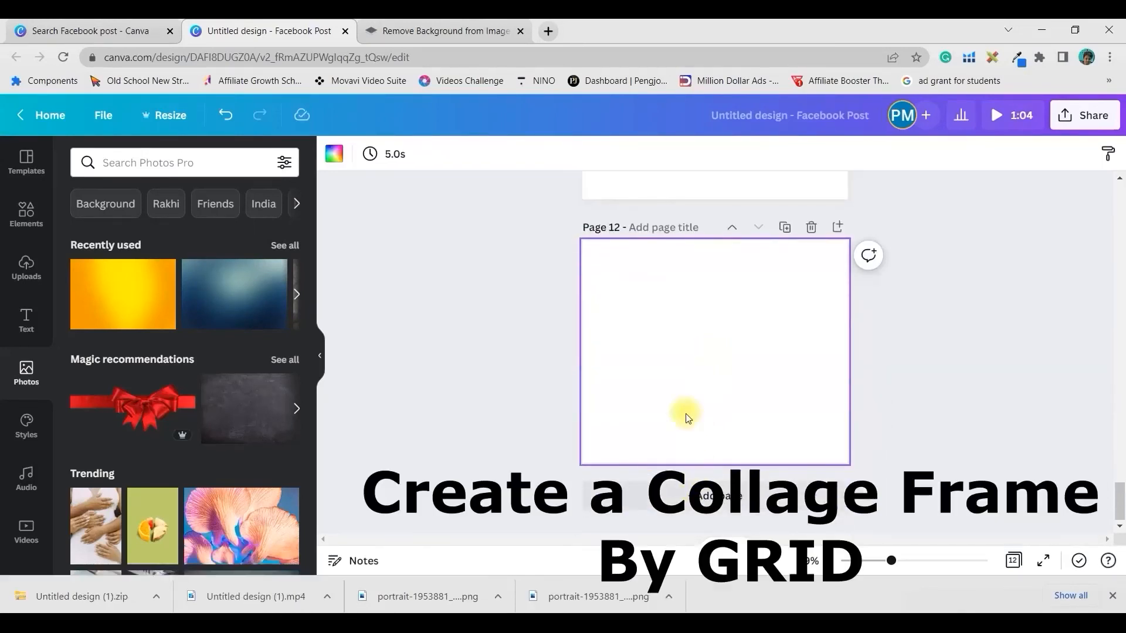
Search the elements library for "Grid" with the blank page 11 as the target.
scroll(683, 381, "down", 5)
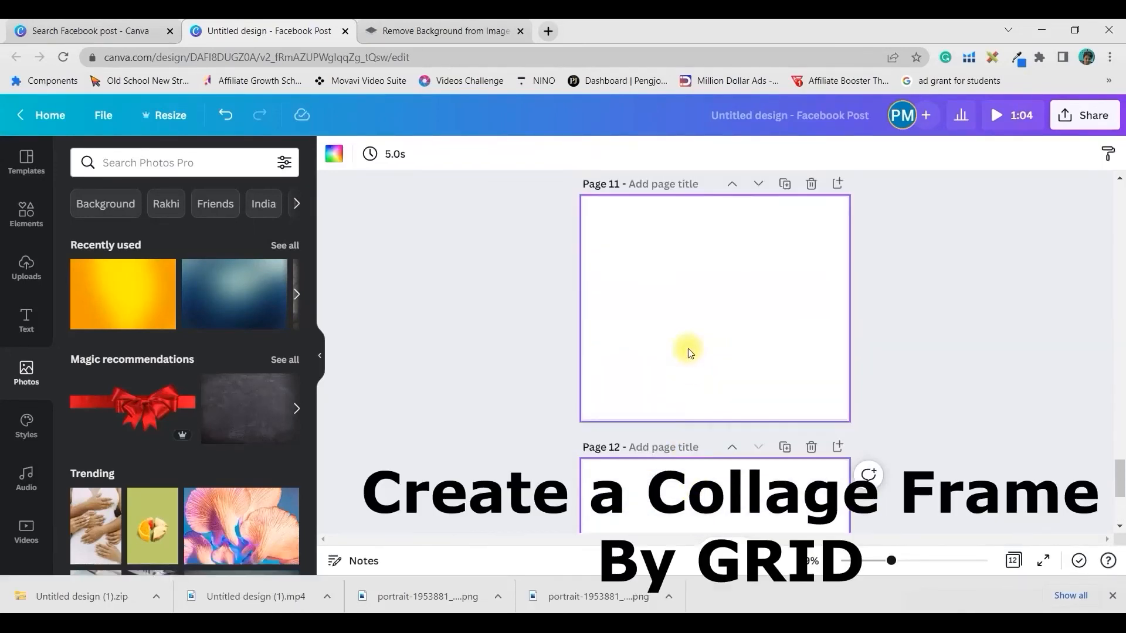
left_click(26, 214)
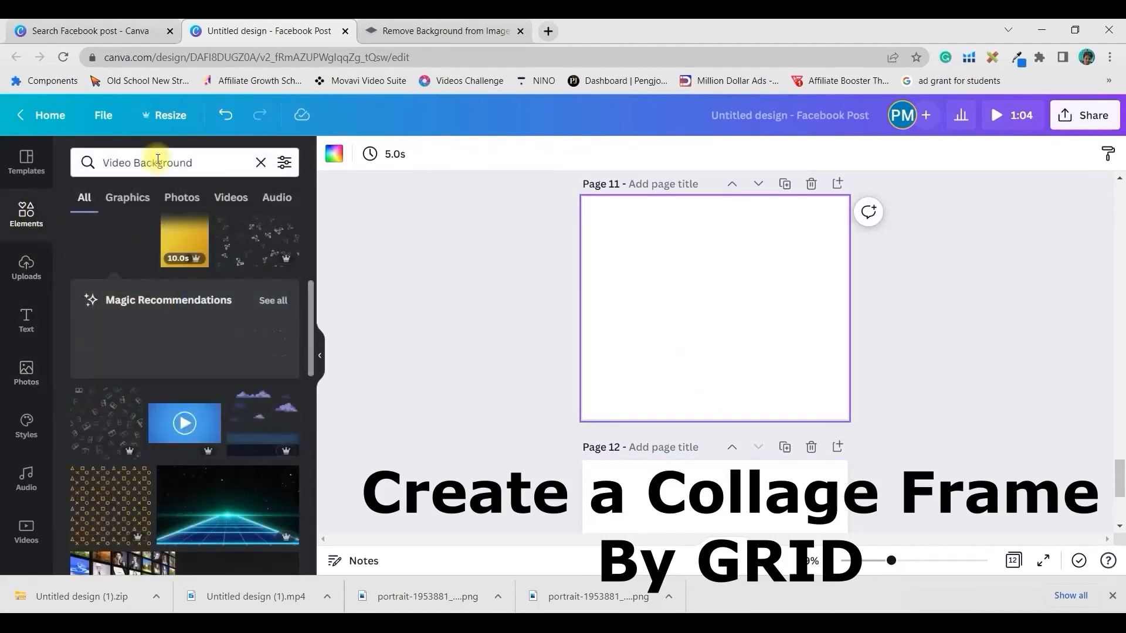
left_click(205, 169)
type("Grid")
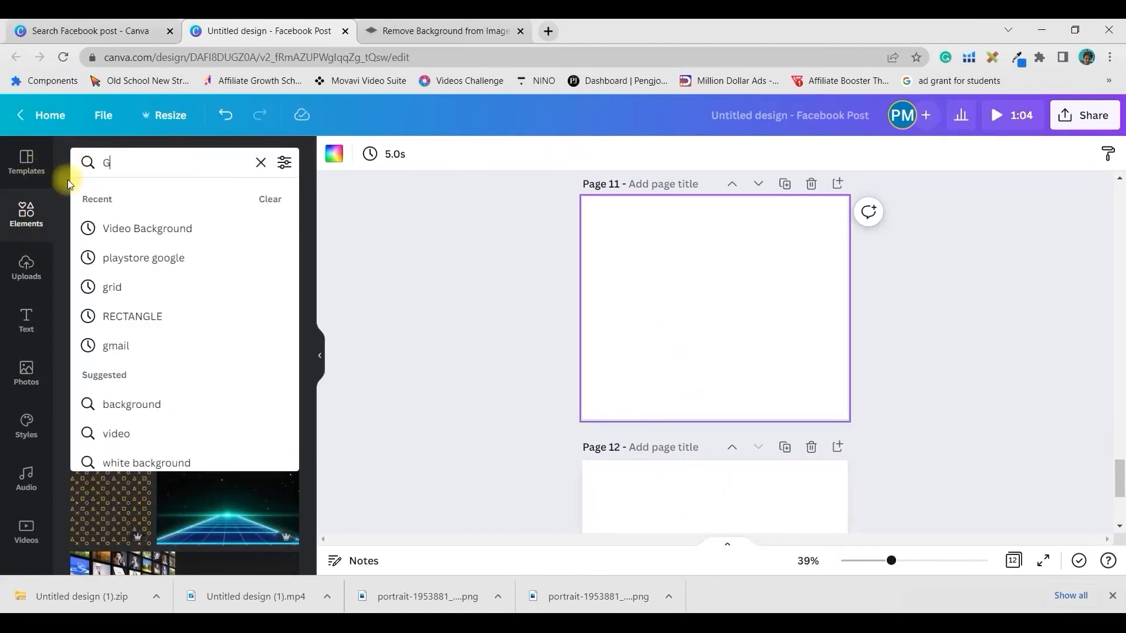
key("Return")
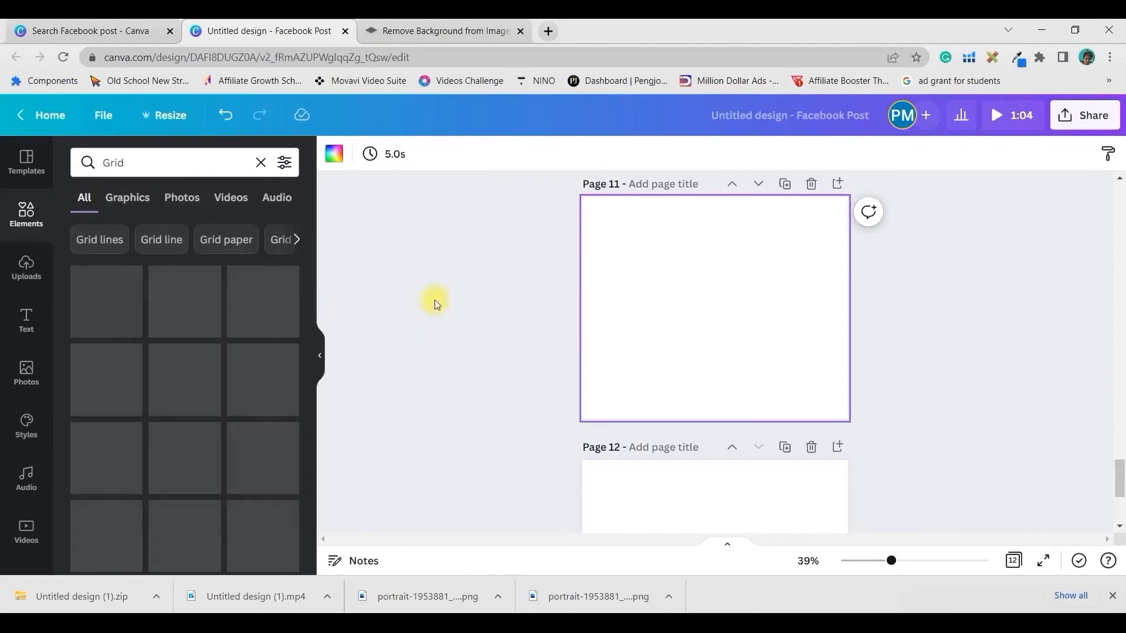
Fill page 11 with a two-by-two grid of four equal cells.
scroll(271, 439, "down", 2)
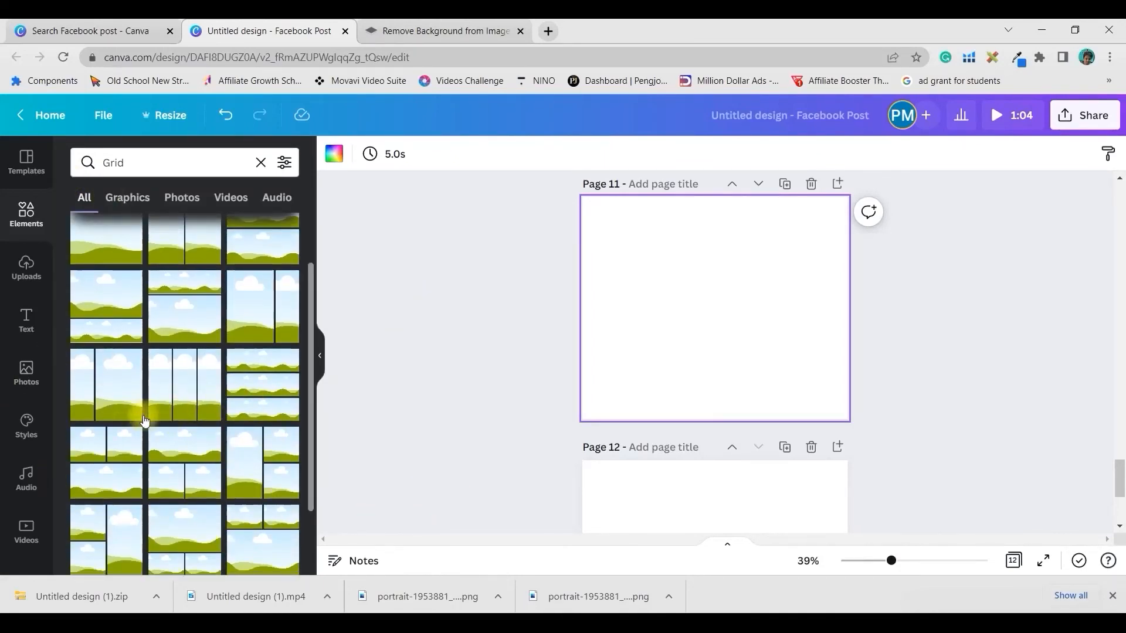
scroll(152, 432, "down", 5)
scroll(210, 452, "down", 2)
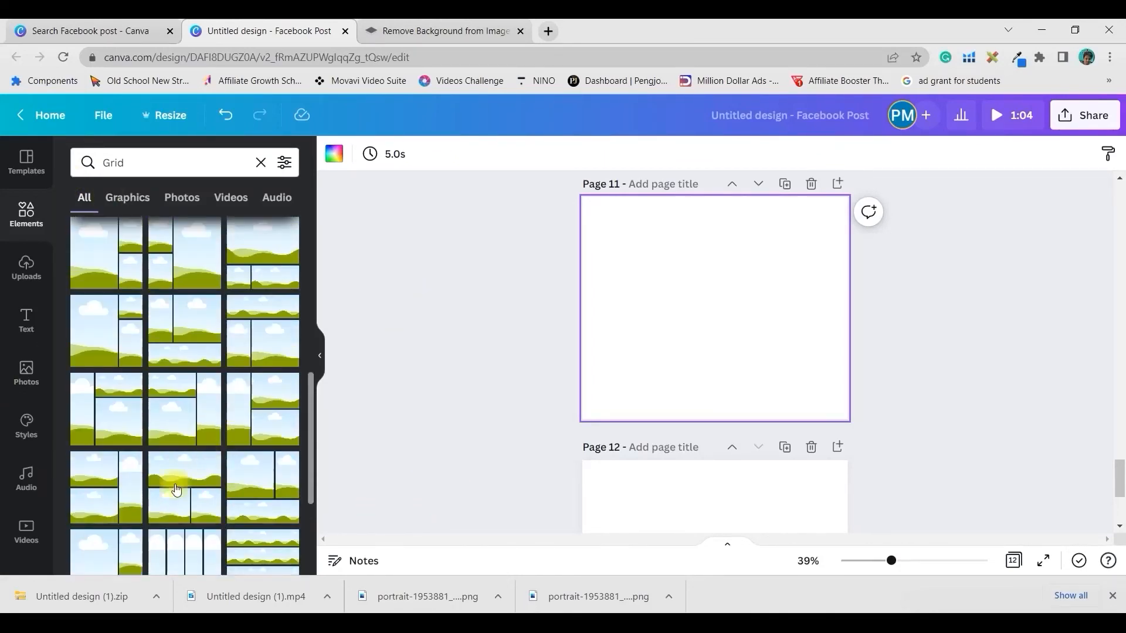
scroll(176, 426, "down", 1)
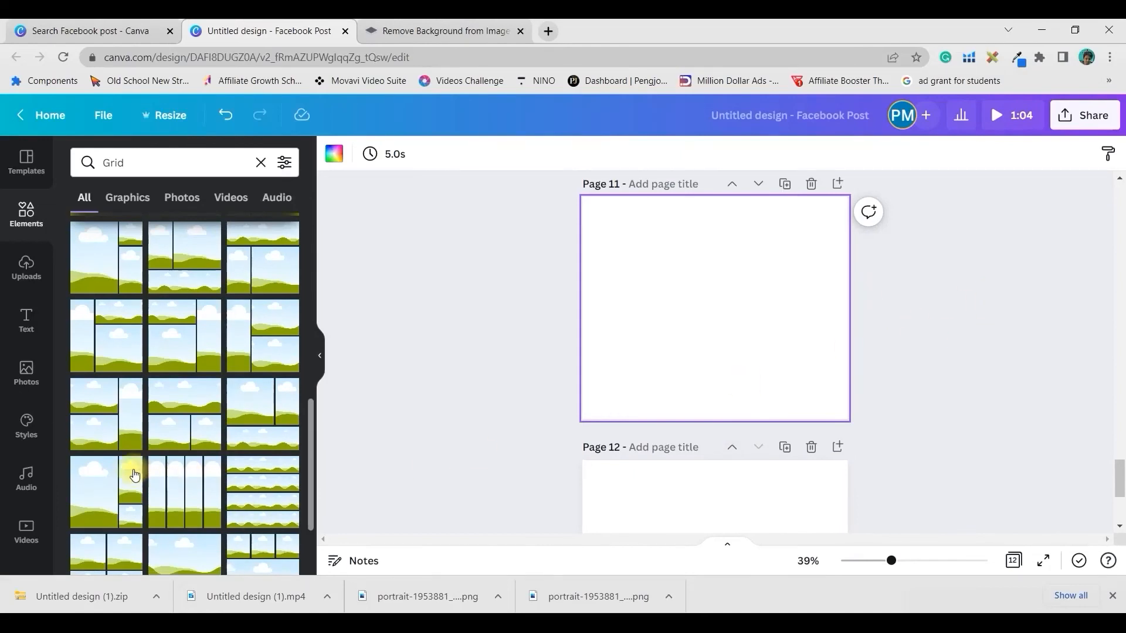
scroll(158, 463, "down", 2)
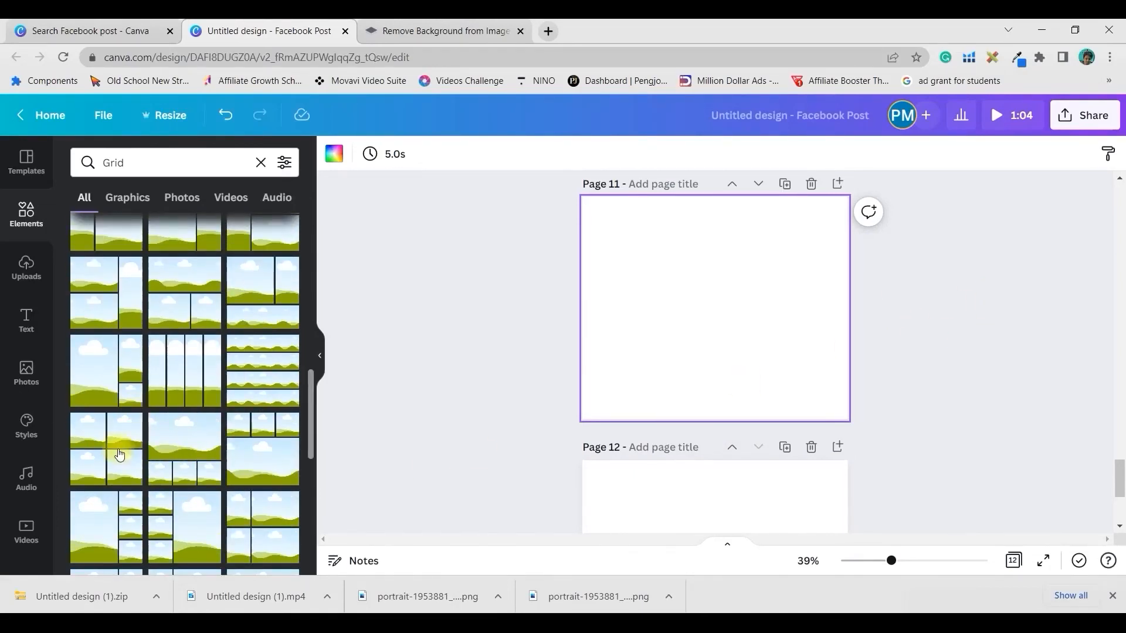
left_click(120, 455)
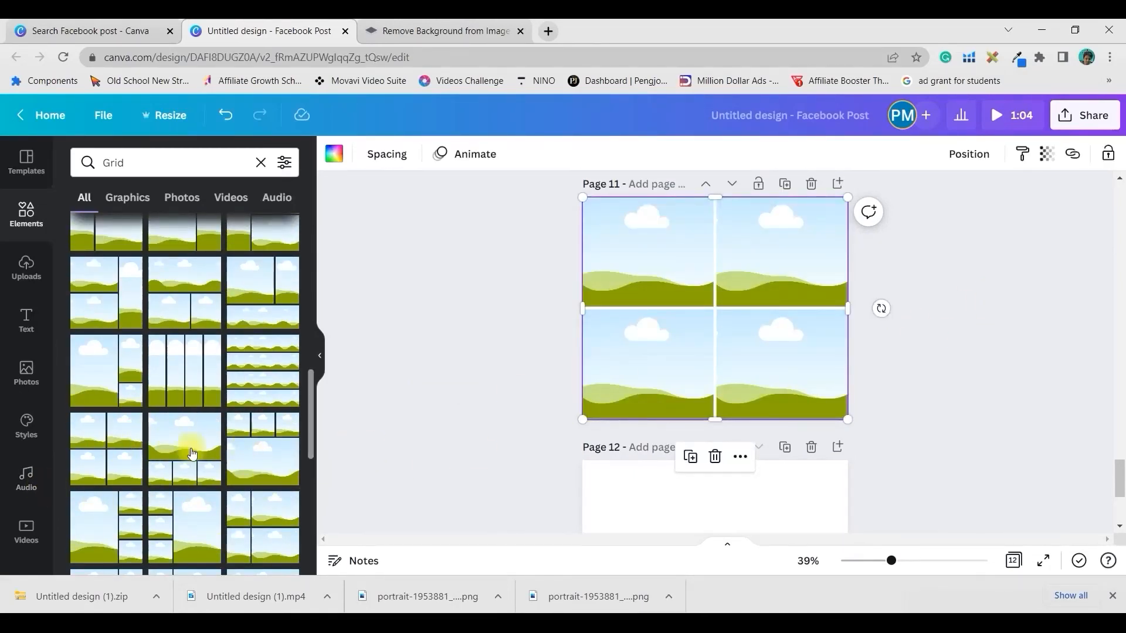
Fill page 12 with the same grid of four equal cells and return to page 11.
scroll(247, 455, "down", 1)
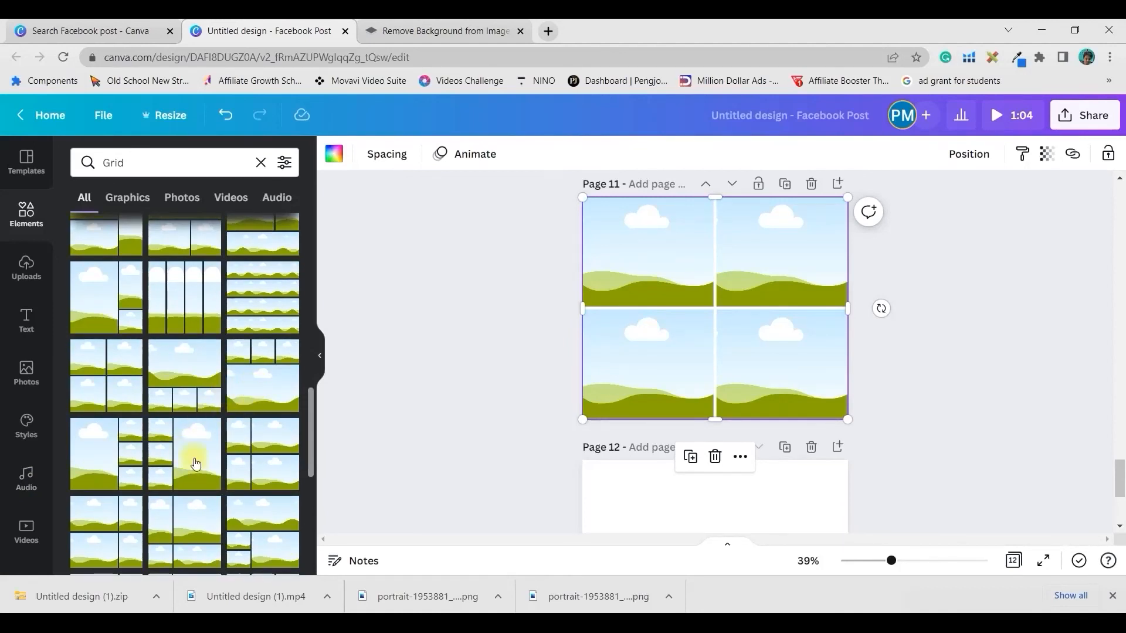
left_click(87, 371)
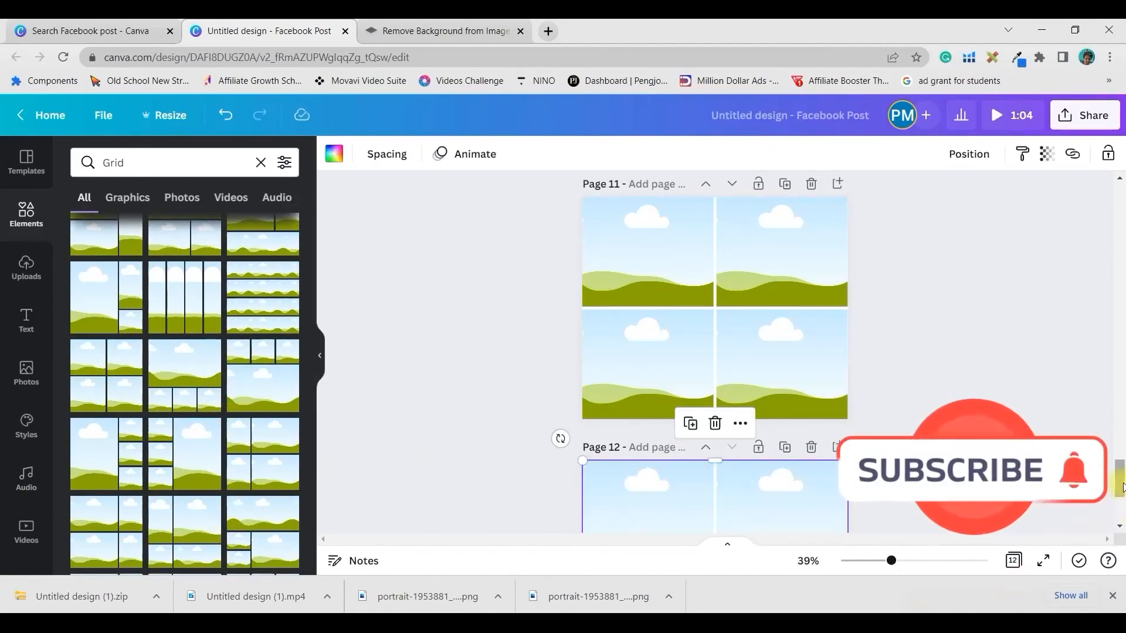
scroll(1121, 486, "down", 3)
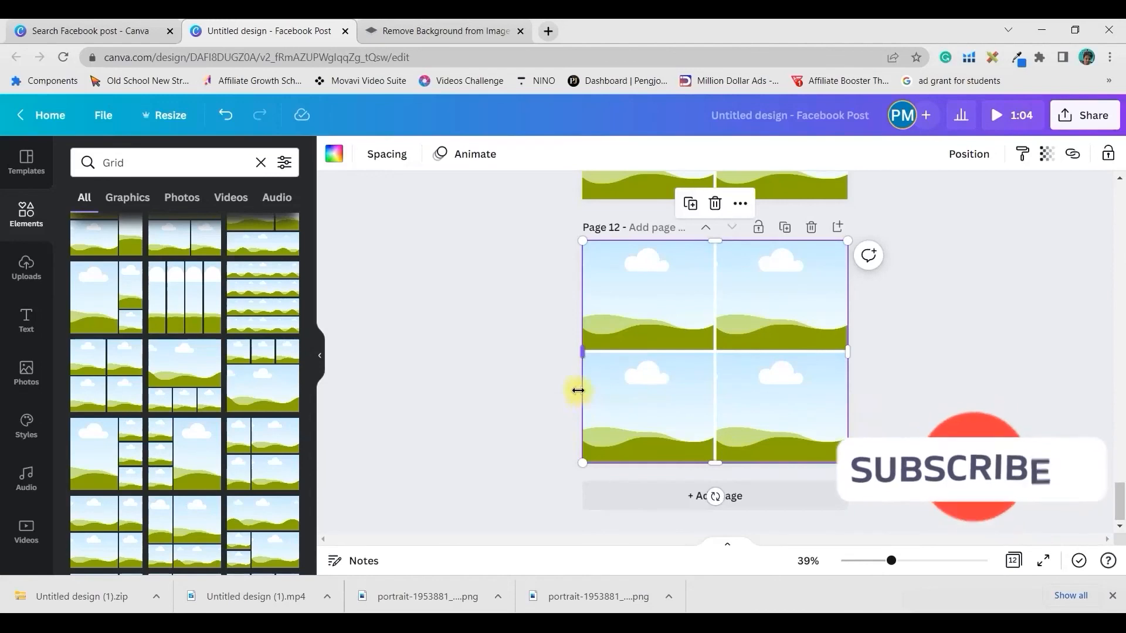
scroll(419, 309, "up", 3)
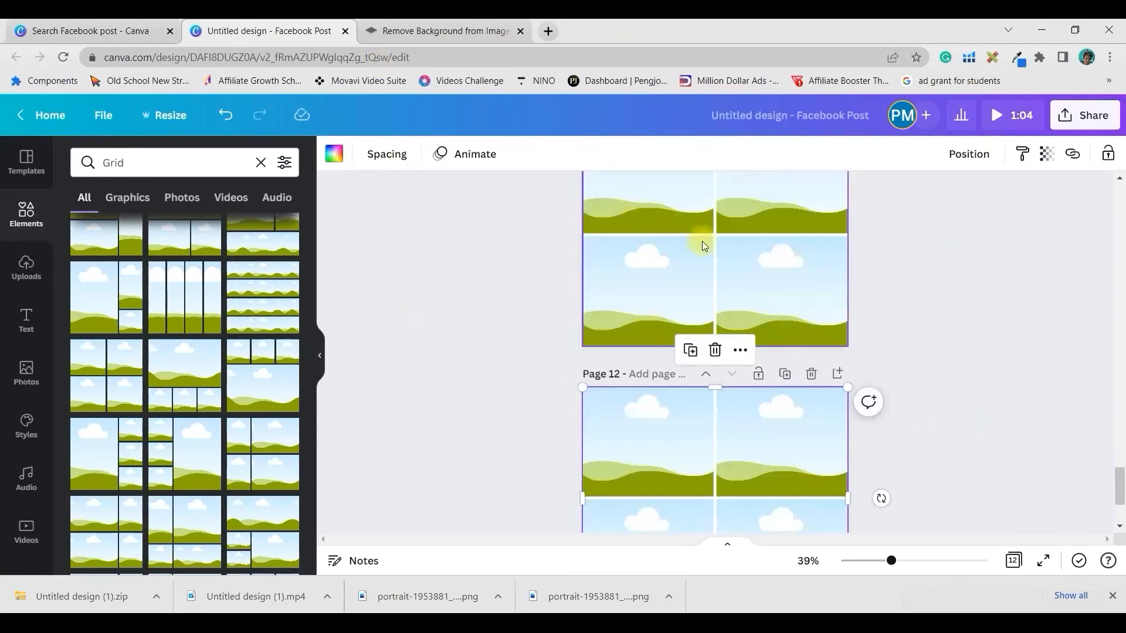
scroll(680, 352, "up", 2)
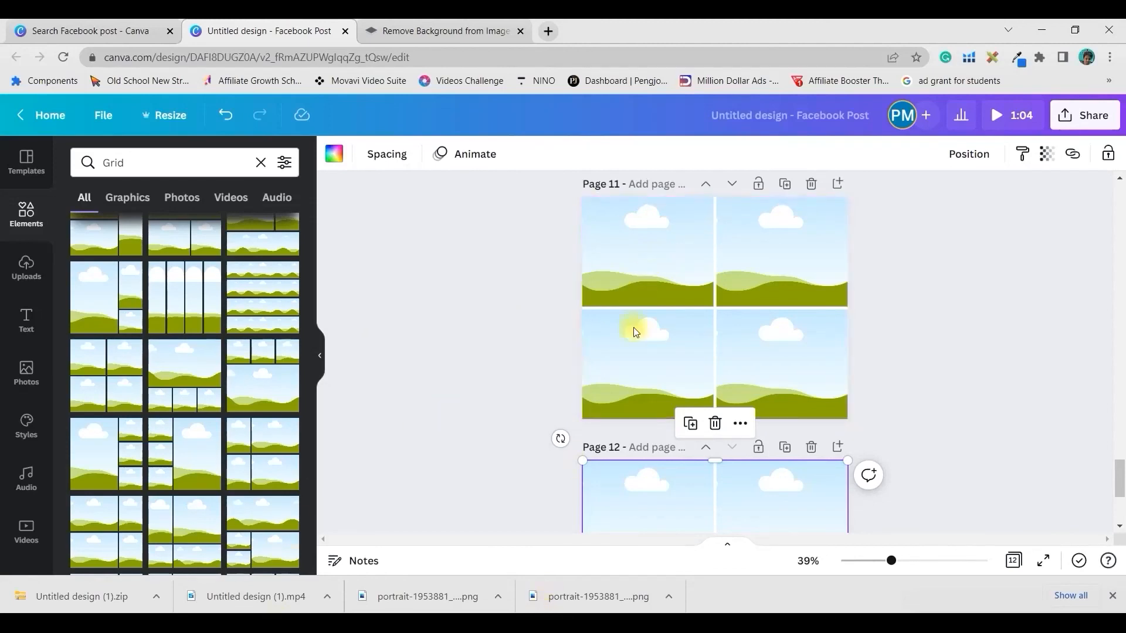
Fill the two upper cells of page 11's grid with the exported images 9.png and 7.png, in that order.
left_click_drag(289, 595, 687, 312)
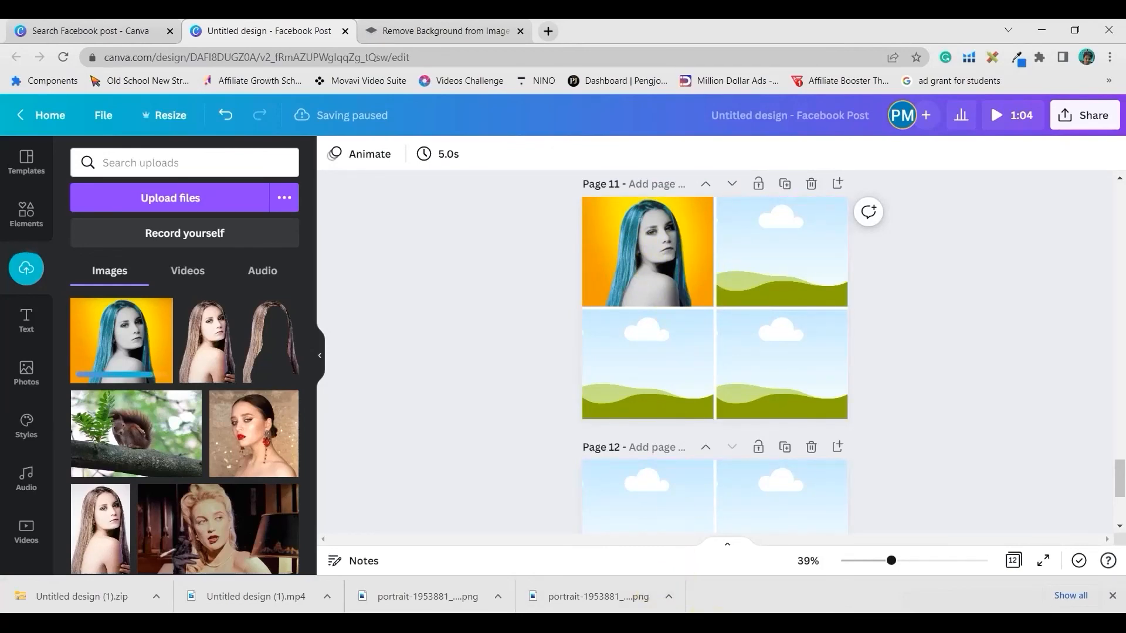
key("alt+Tab")
left_click_drag(546, 182, 748, 253)
left_click_drag(727, 312, 797, 263)
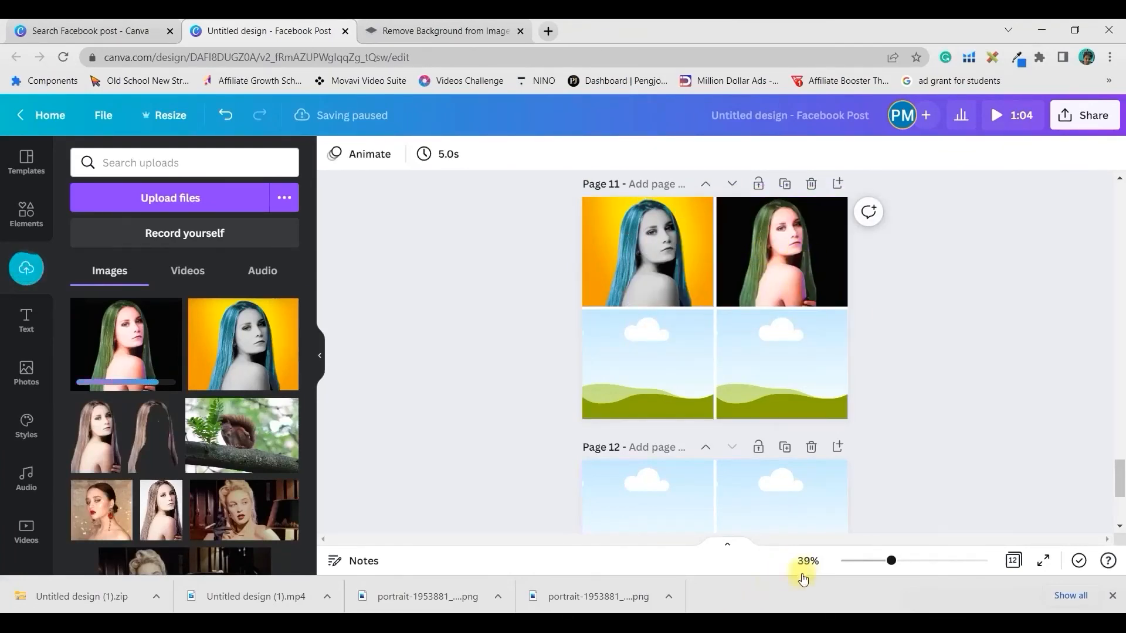
Fill the two lower cells of page 11's grid with 6.png and the video Untitled design (1).mp4.
key("alt+Tab")
left_click_drag(159, 273, 673, 383)
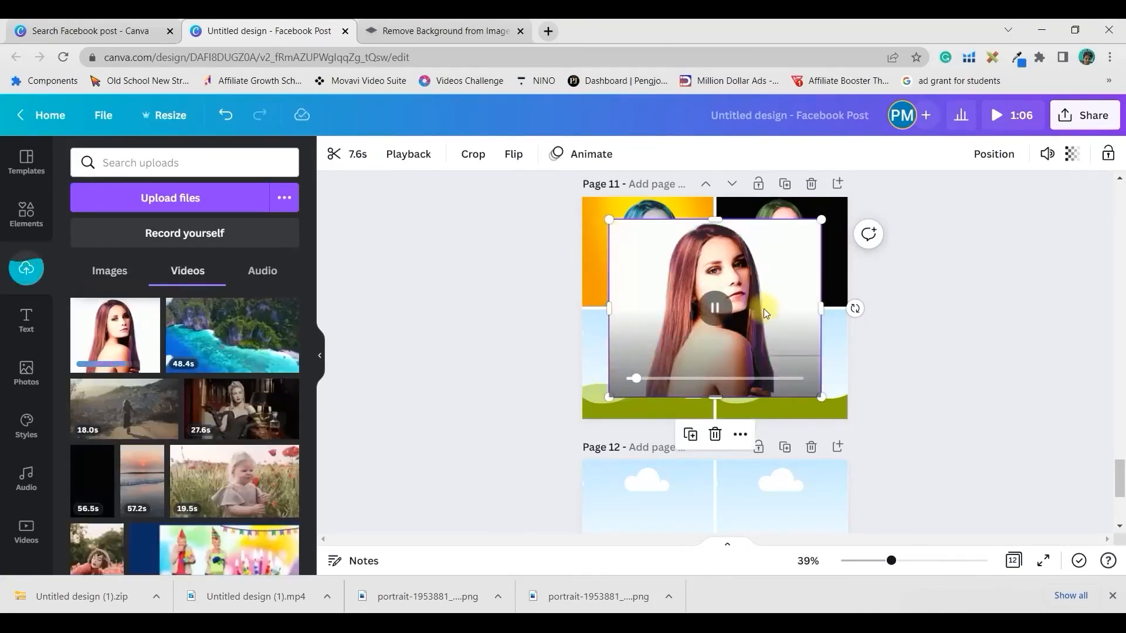
left_click_drag(757, 312, 784, 363)
Fill the two upper cells of page 12's grid with the exported images 2.png and 3.png.
key("alt+Tab")
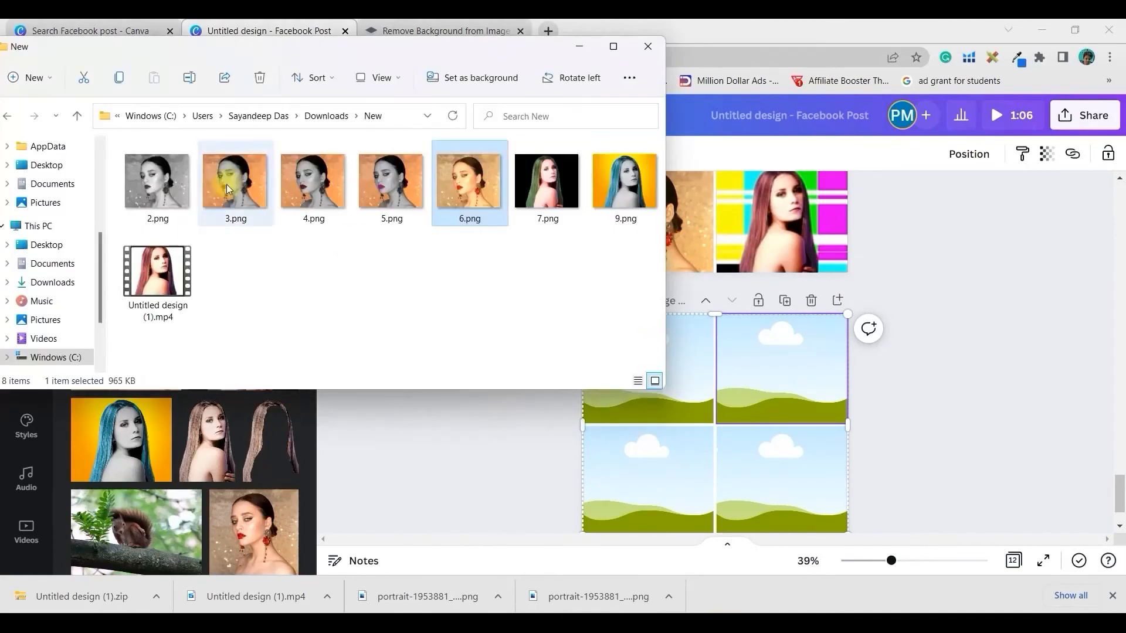
left_click_drag(467, 176, 604, 362)
key("alt+Tab")
left_click_drag(467, 176, 703, 440)
left_click_drag(703, 439, 764, 389)
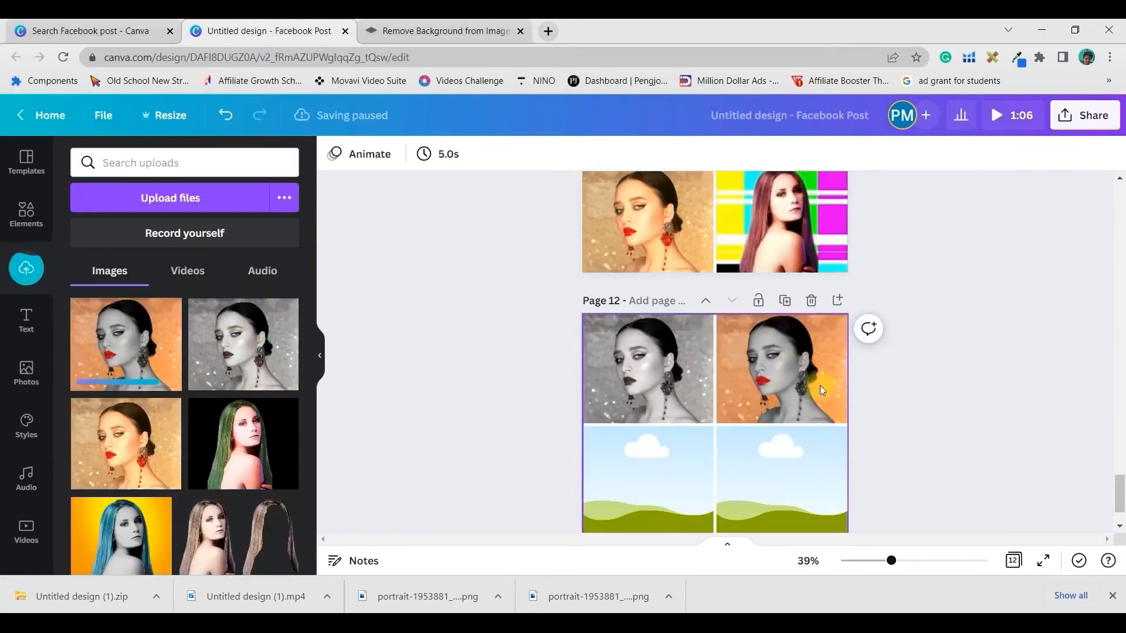
Fill the two lower cells of page 12's grid with 4.png and 5.png, then deselect the grid.
key("alt+Tab")
left_click_drag(467, 176, 694, 445)
left_click_drag(695, 446, 647, 478)
key("alt+Tab")
left_click_drag(392, 176, 761, 416)
left_click_drag(715, 425, 781, 477)
left_click(983, 420)
Review the filled collages on pages 12 and 11 at 51% zoom.
scroll(984, 419, "down", 1)
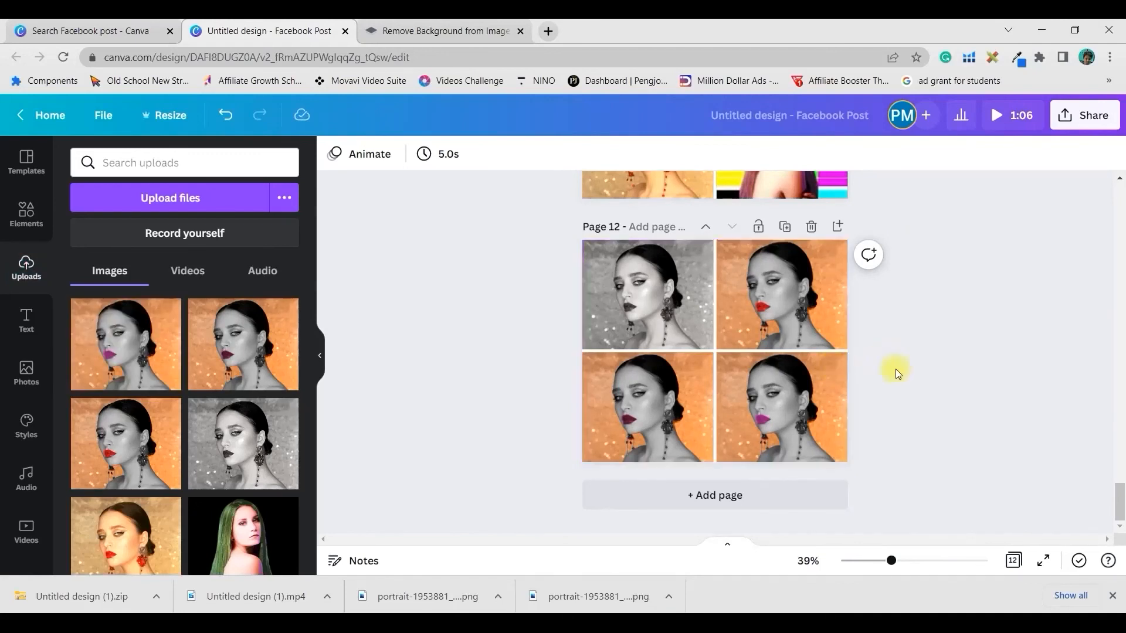
left_click_drag(891, 563, 902, 561)
left_click(787, 463)
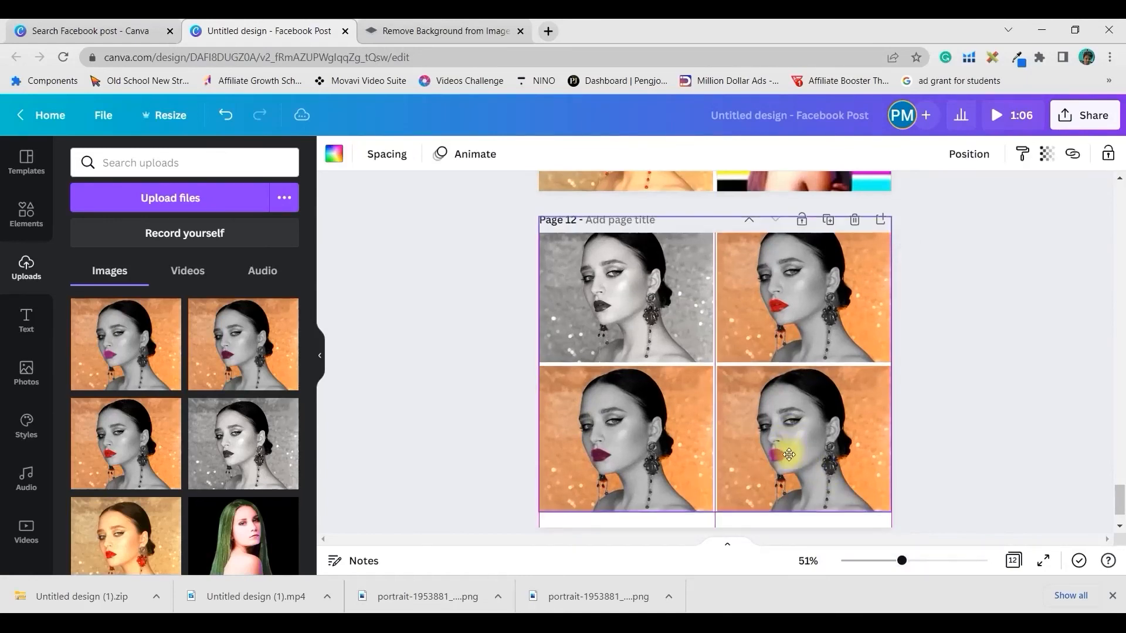
scroll(1081, 488, "down", 1)
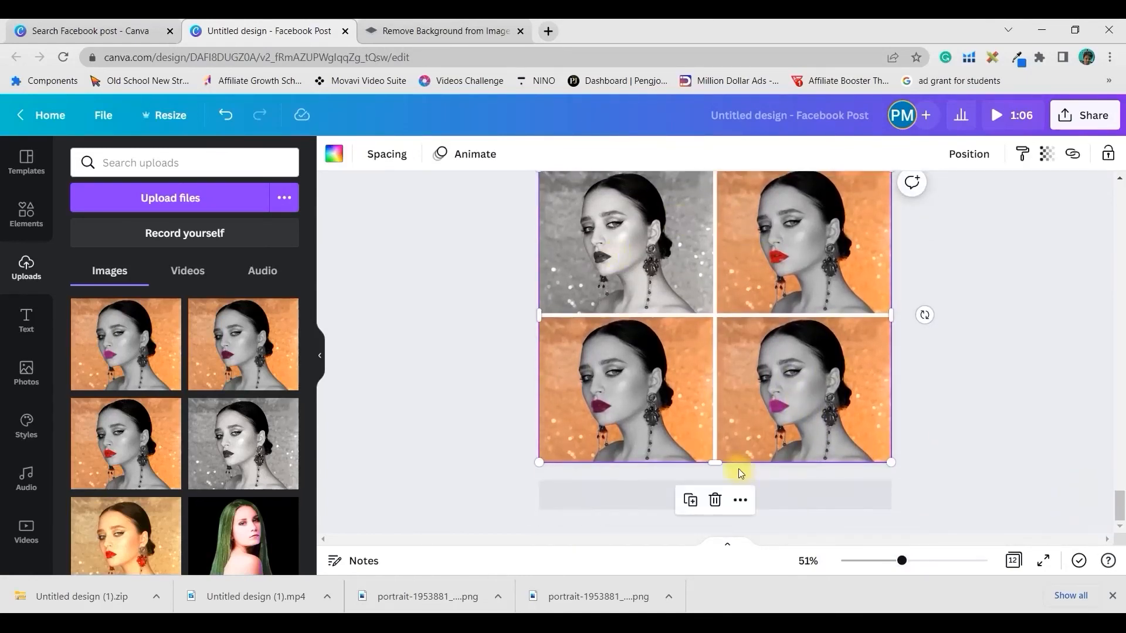
scroll(973, 424, "up", 5)
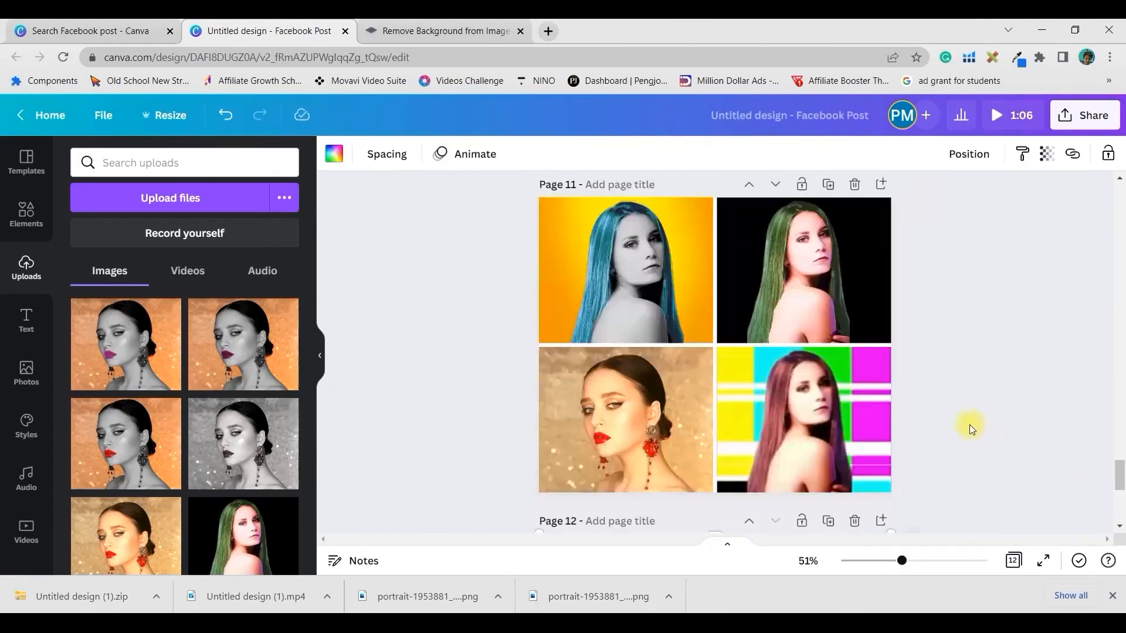